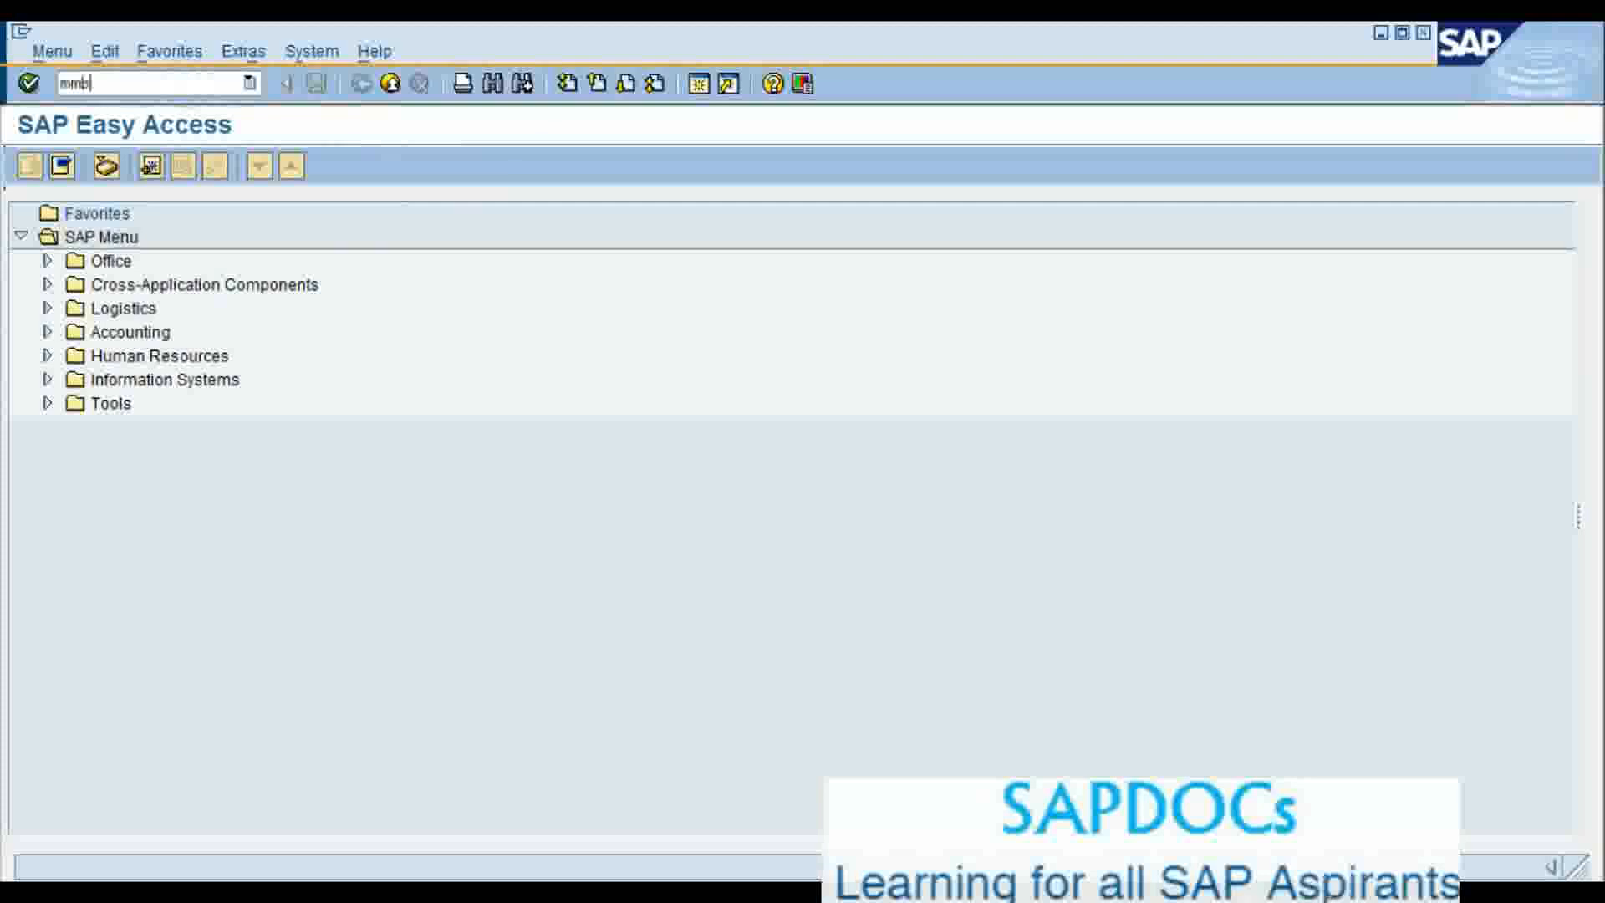
Display the stock overview for material 200120 in plant GB11, storage location 2000
key(Return)
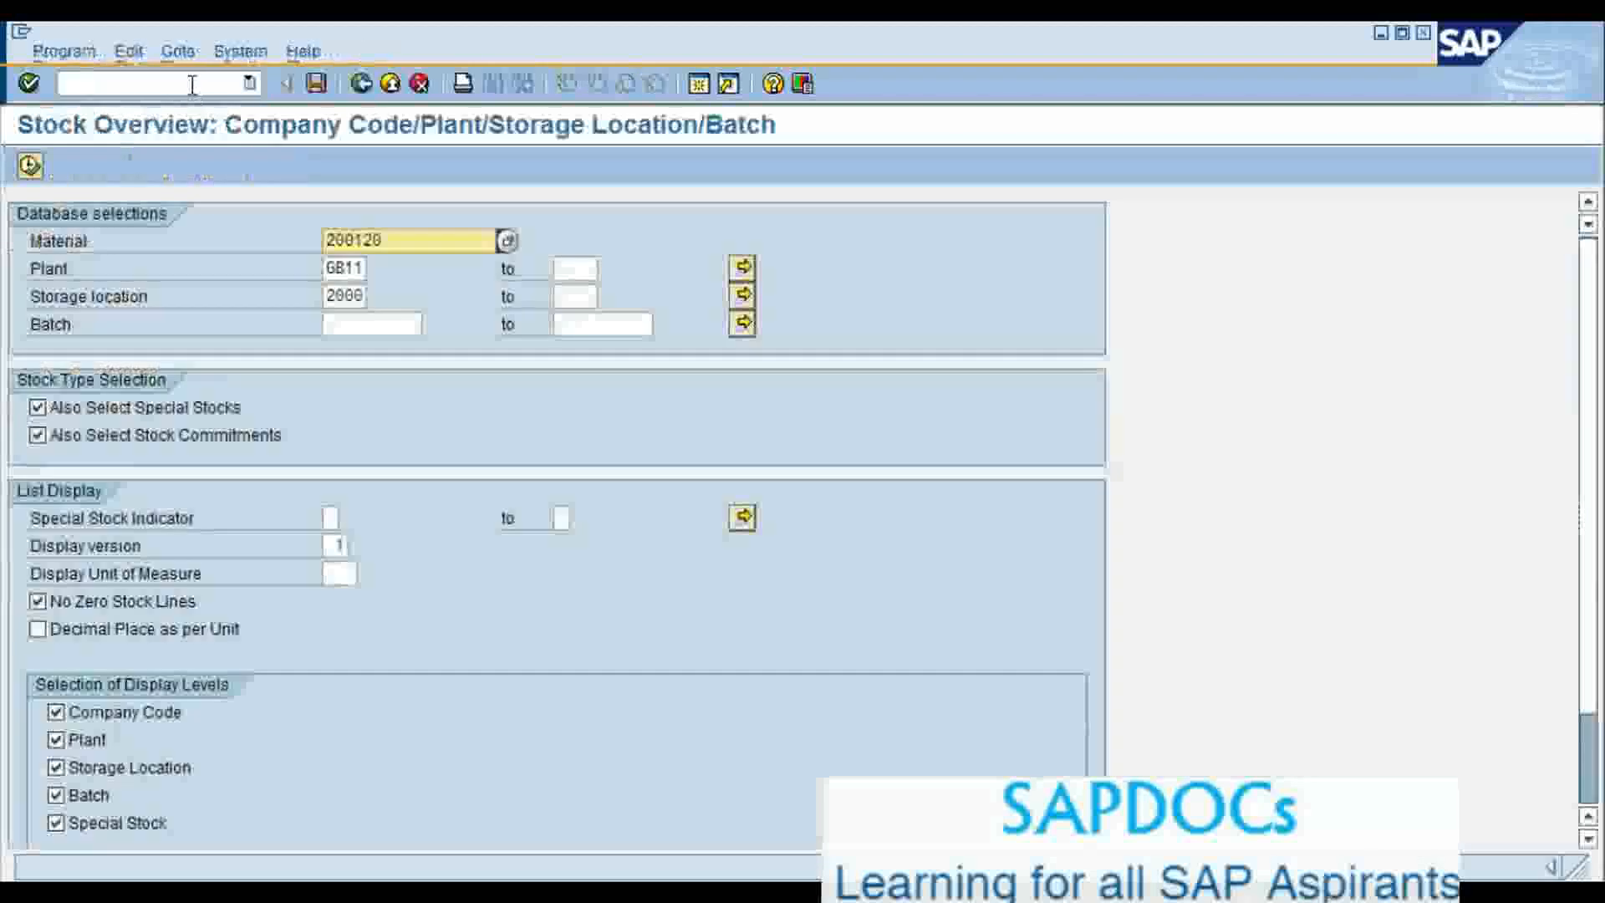
click(30, 165)
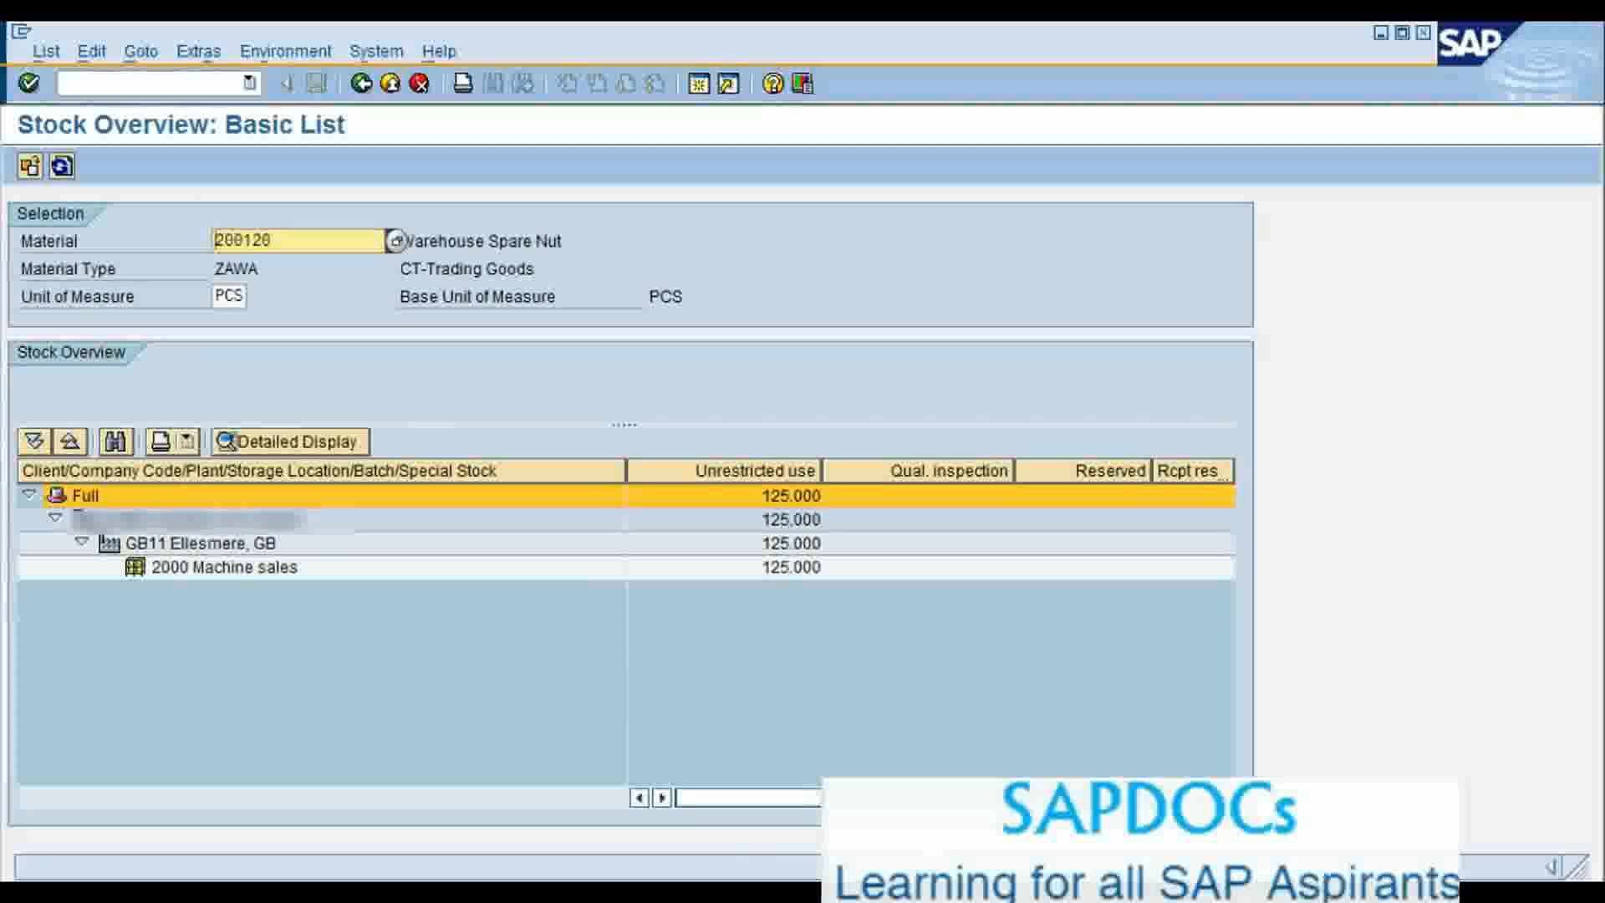
mouse_move(753, 798)
mouse_down()
mouse_move(1145, 798)
mouse_move(752, 797)
mouse_up()
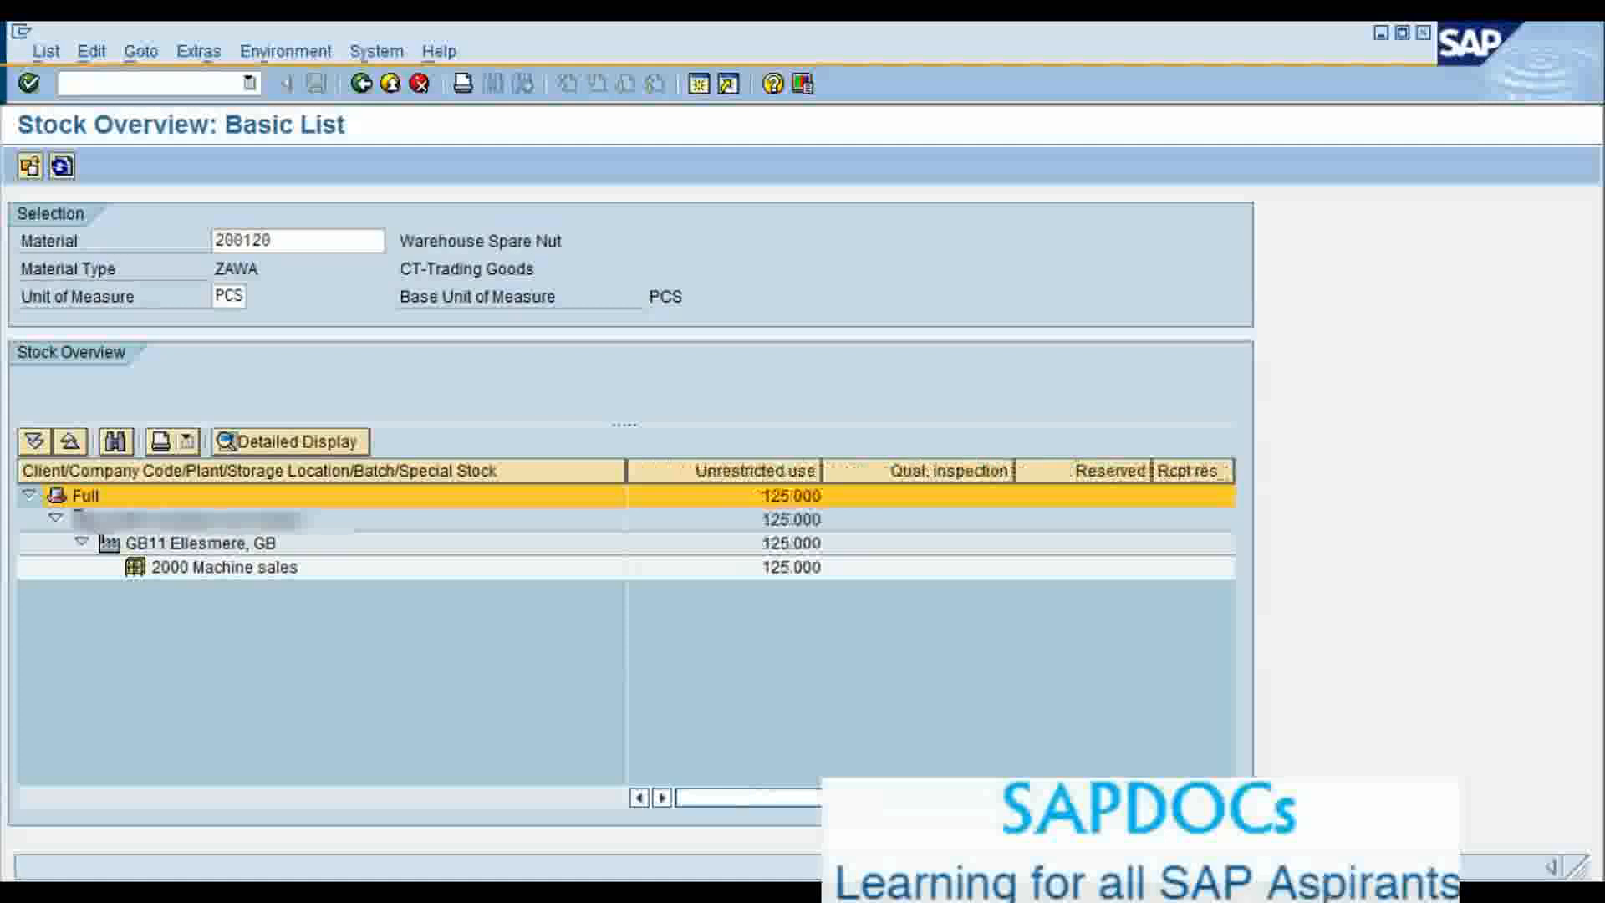
Examine the warehouse management stocks behind storage location 2000 Machine sales and return from the list
click(224, 567)
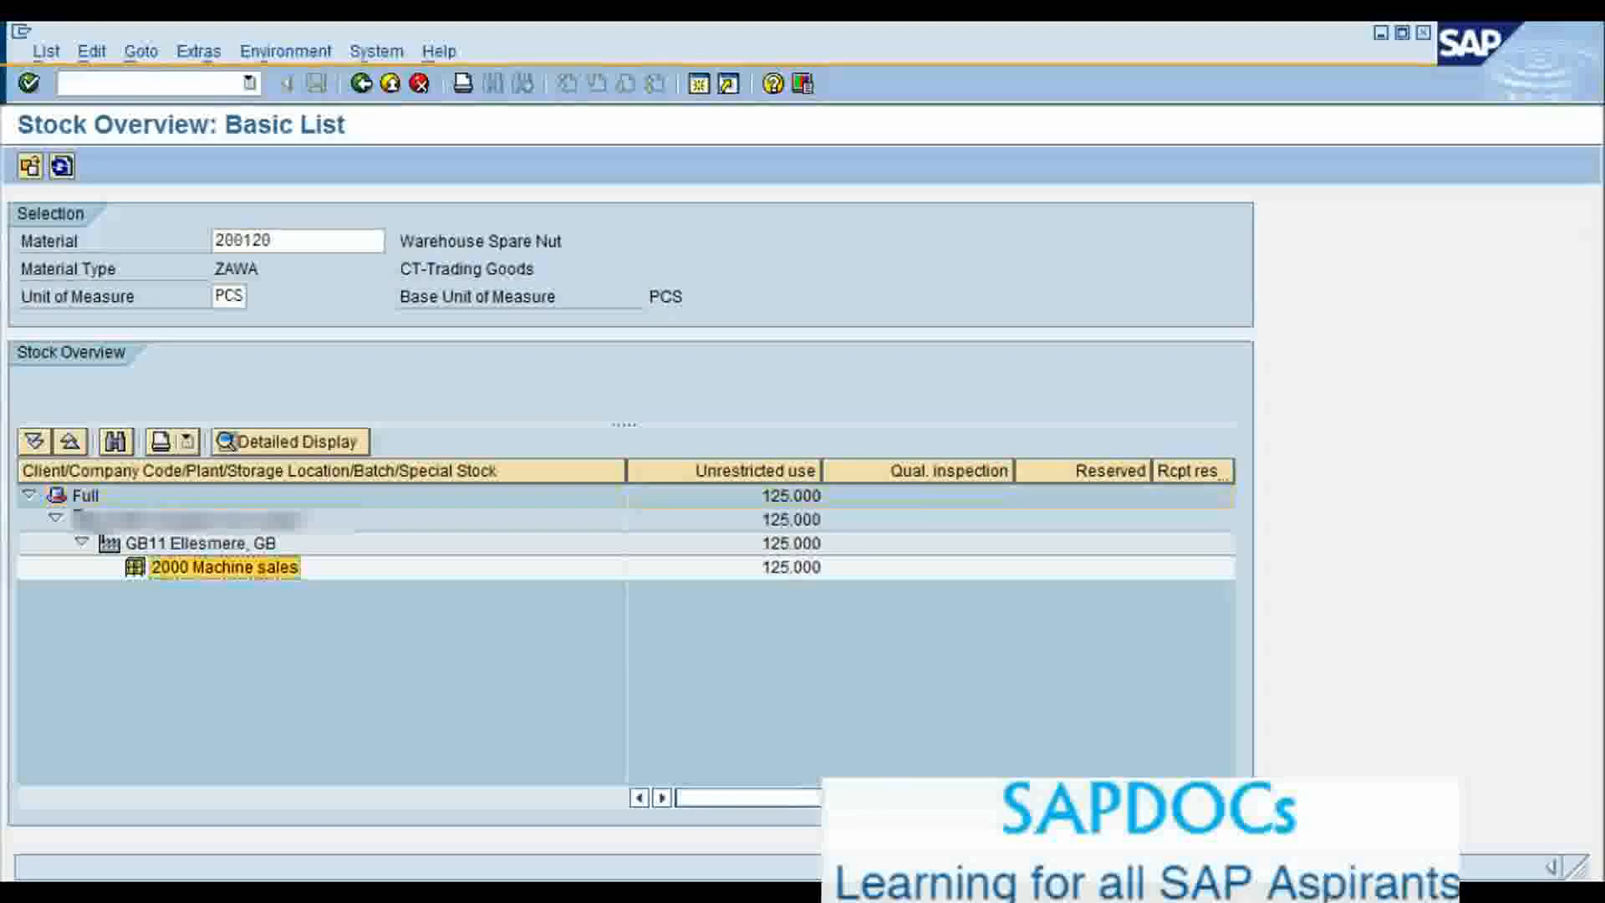
click(286, 52)
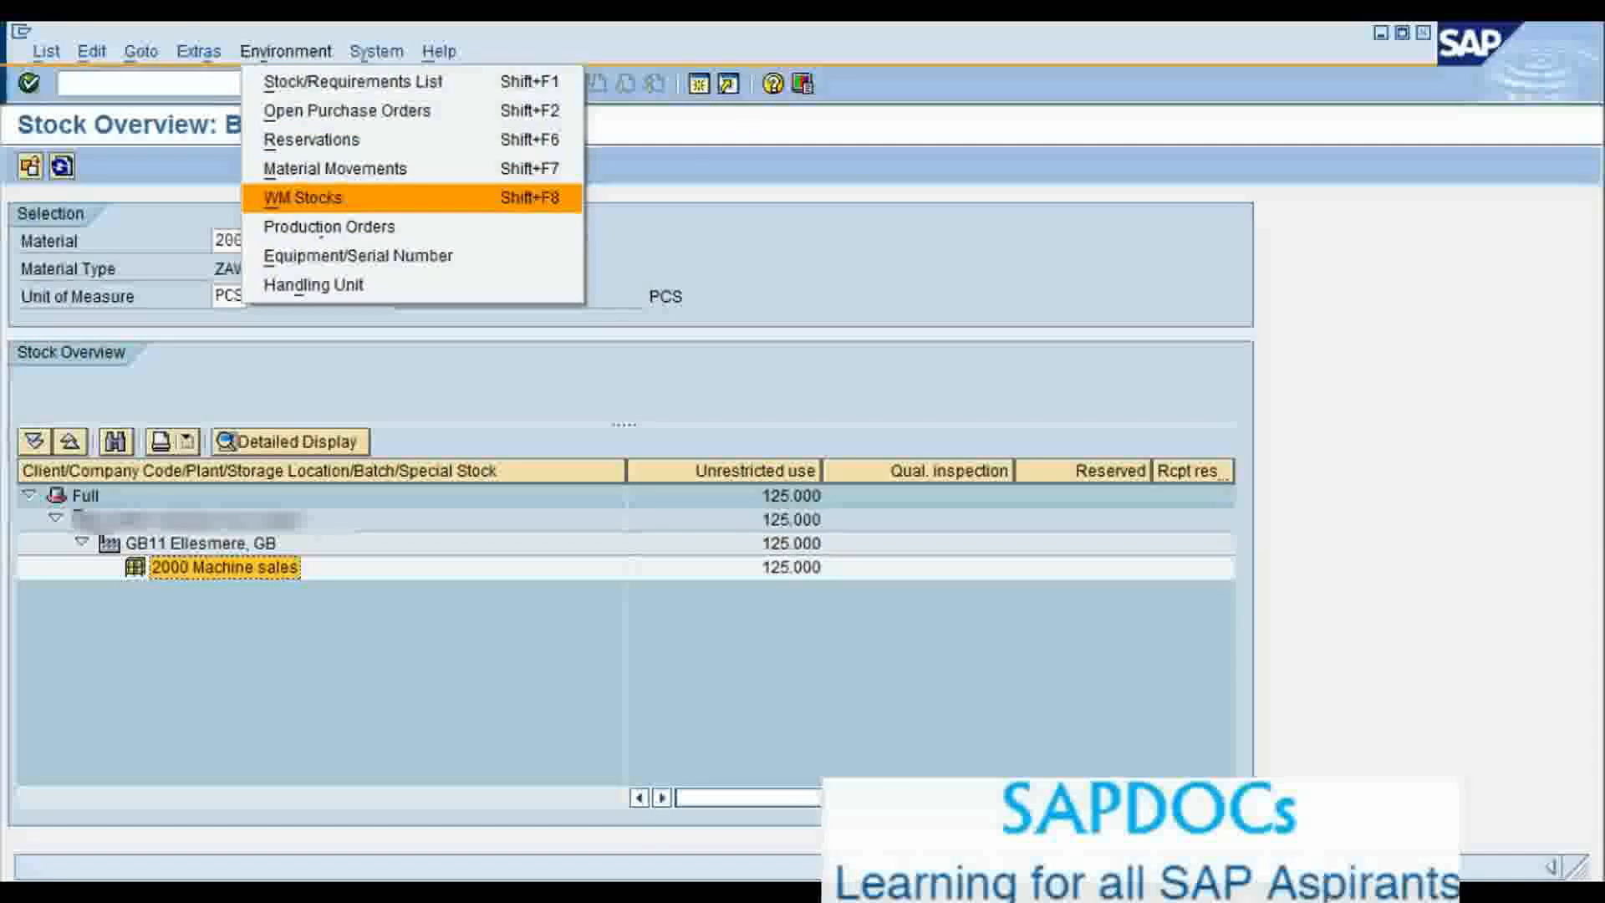
key(Return)
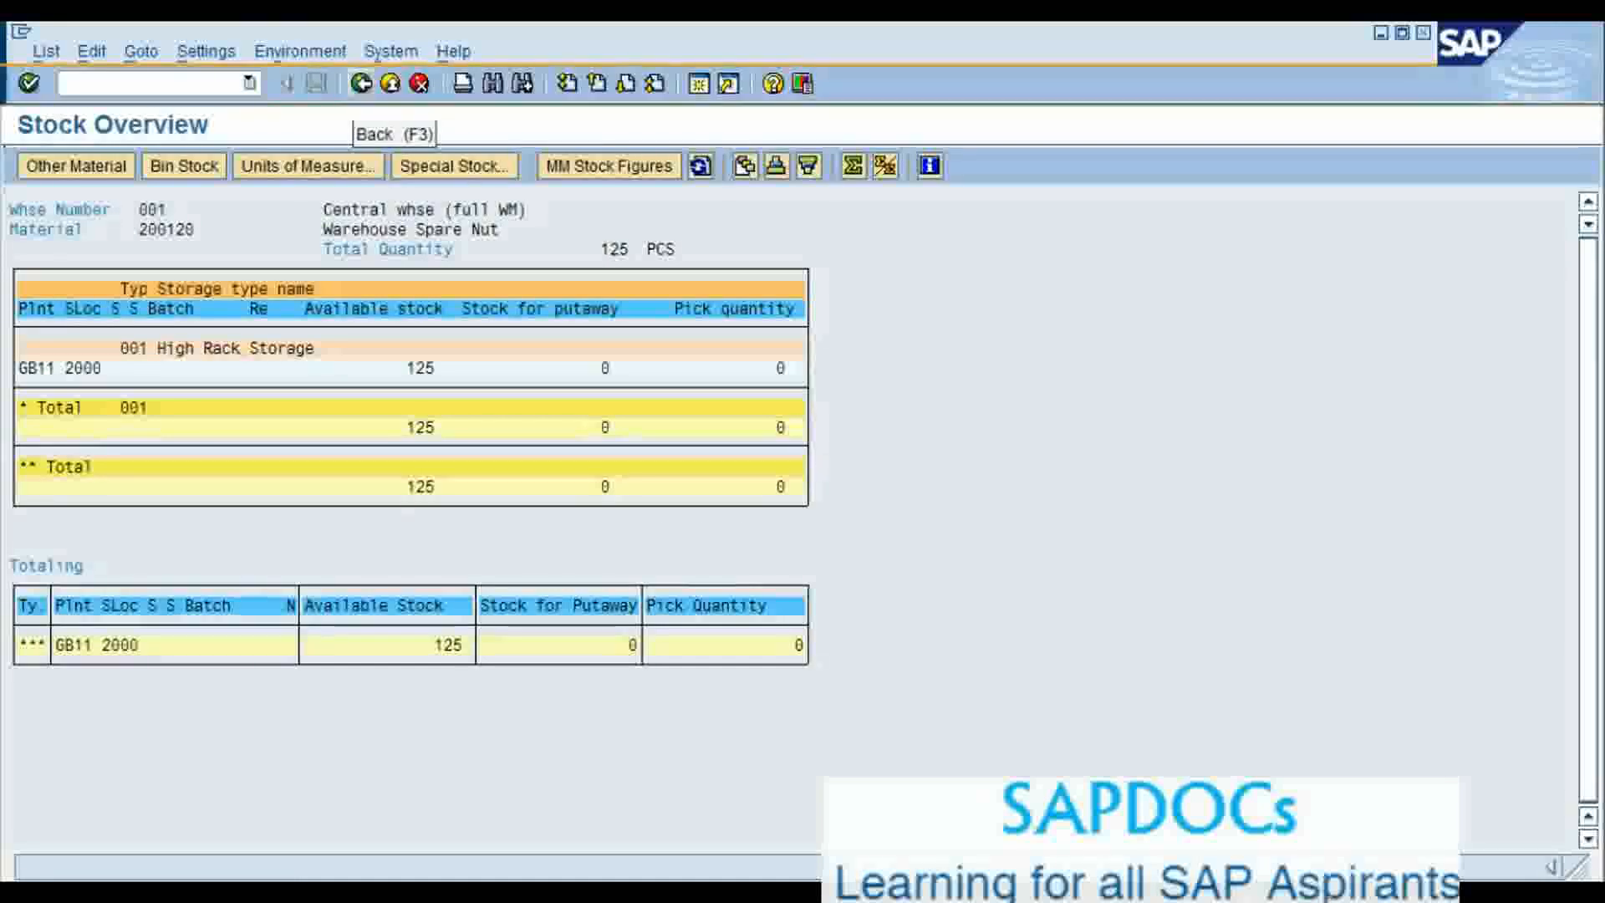
key(F3)
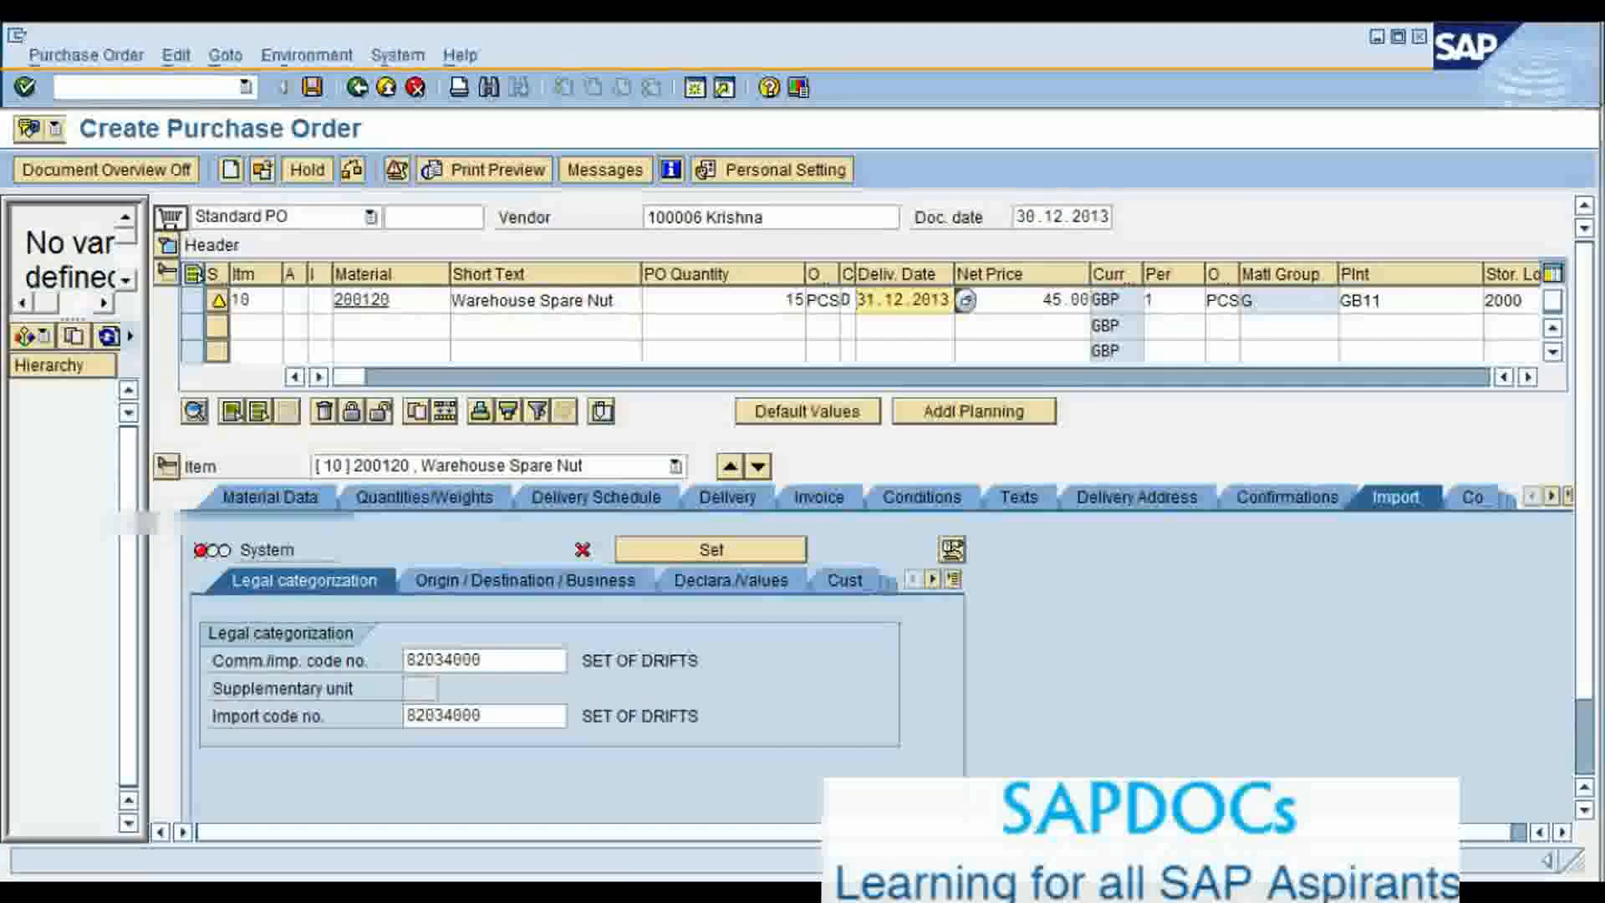
Save the standard purchase order for 15 PCS of material 200120 despite the incomplete foreign trade data
click(312, 88)
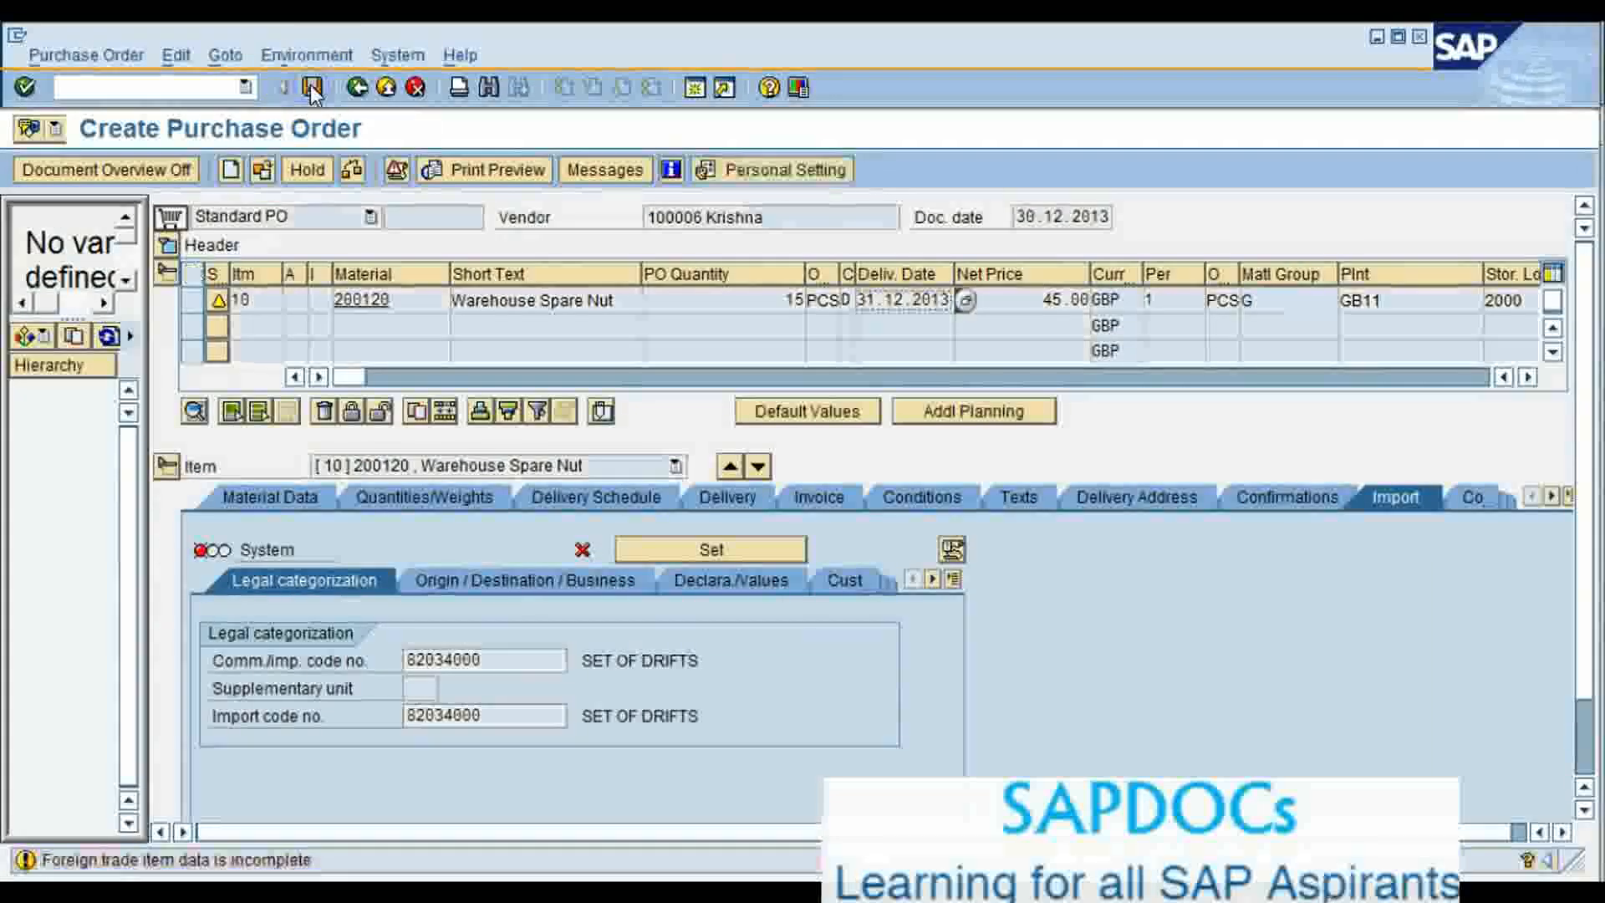
key(Return)
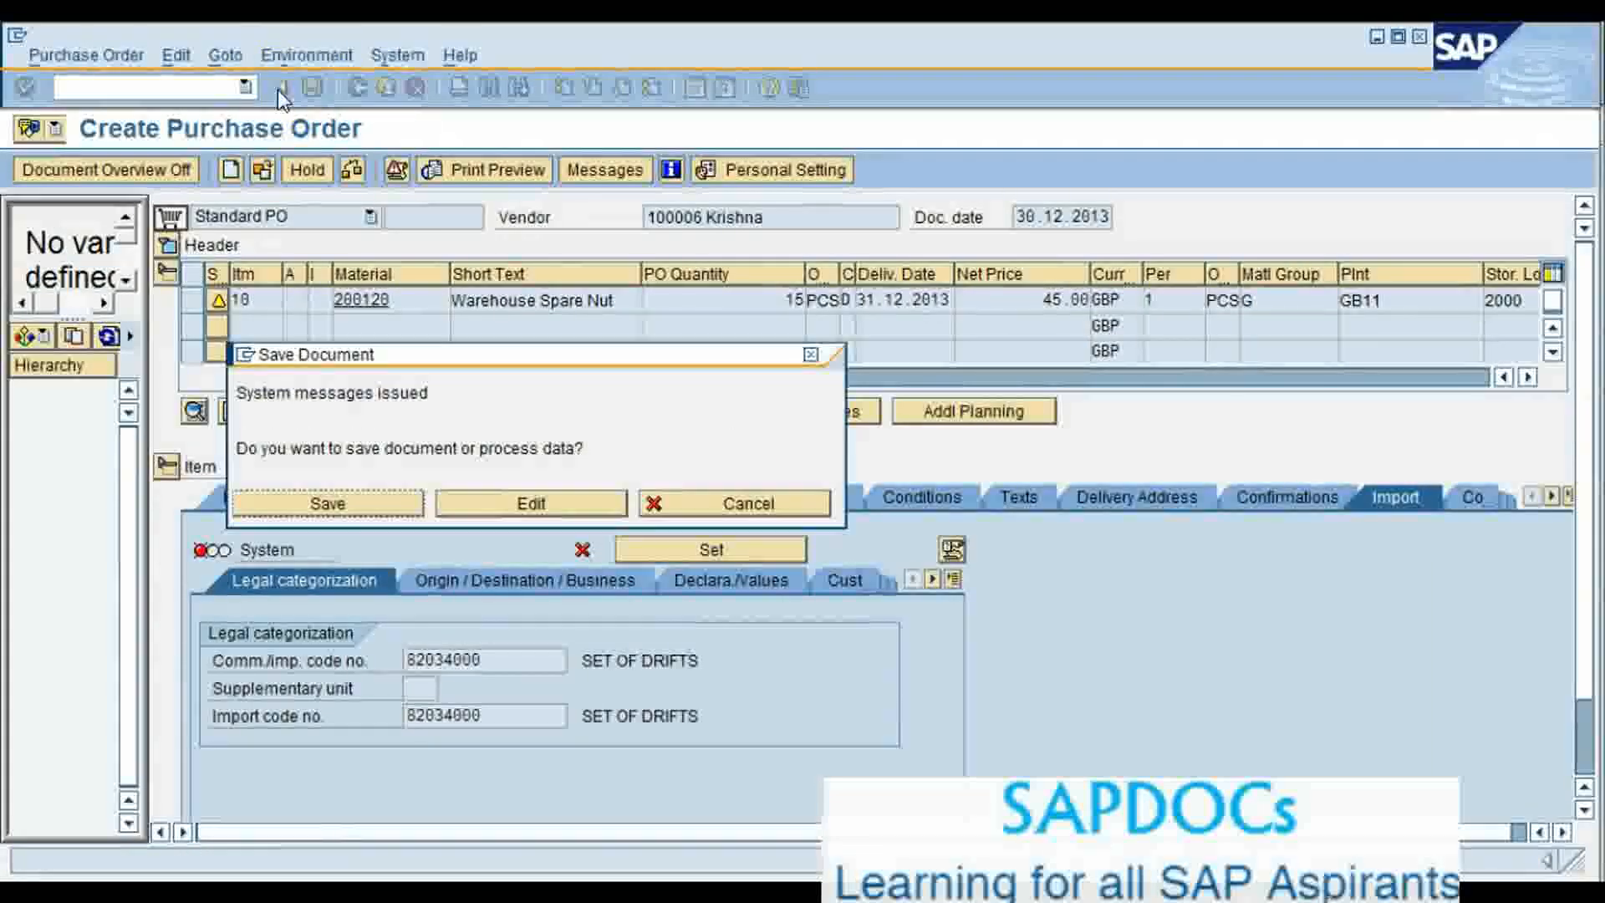
click(326, 503)
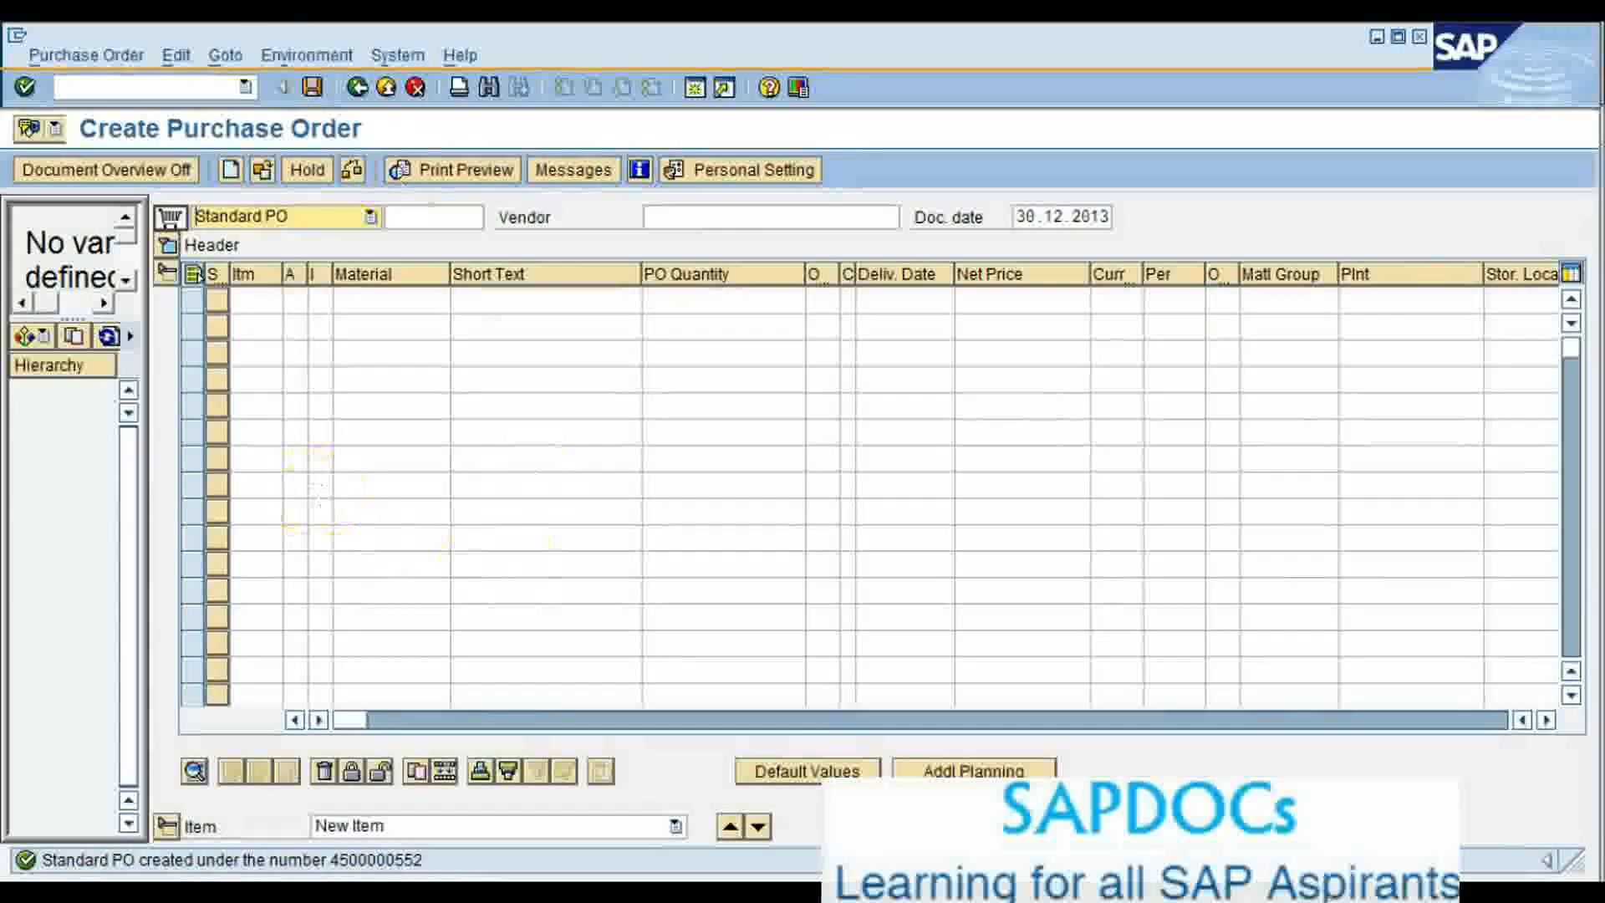
Leave purchase order creation and load the newly saved purchase order into a goods receipt in transaction MIGO
click(360, 89)
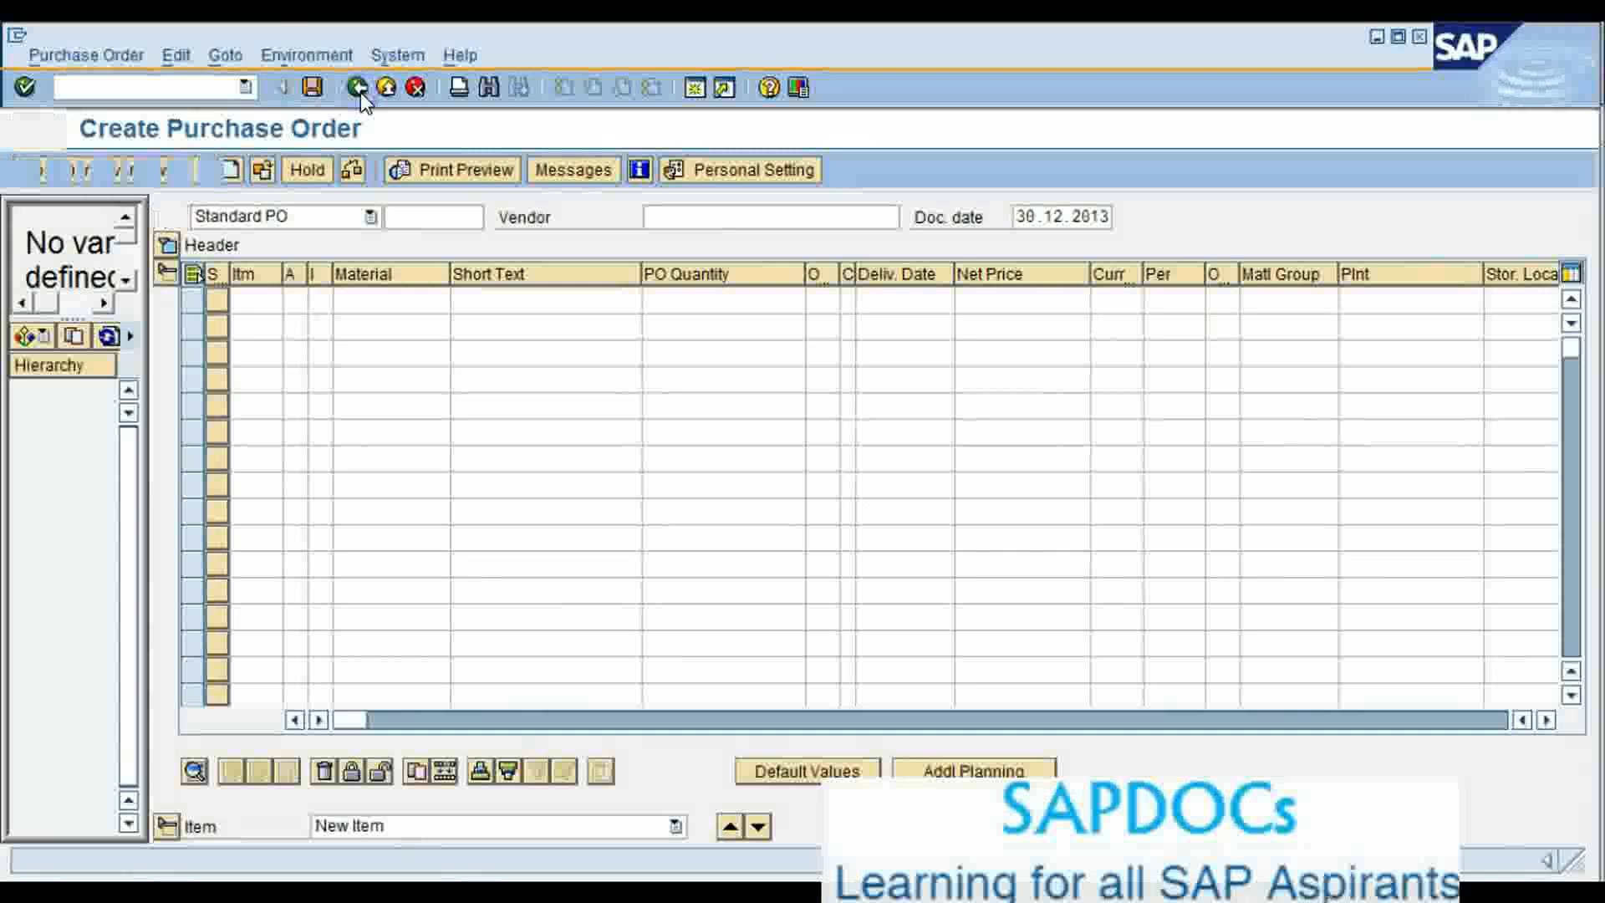
click(189, 87)
text(migo)
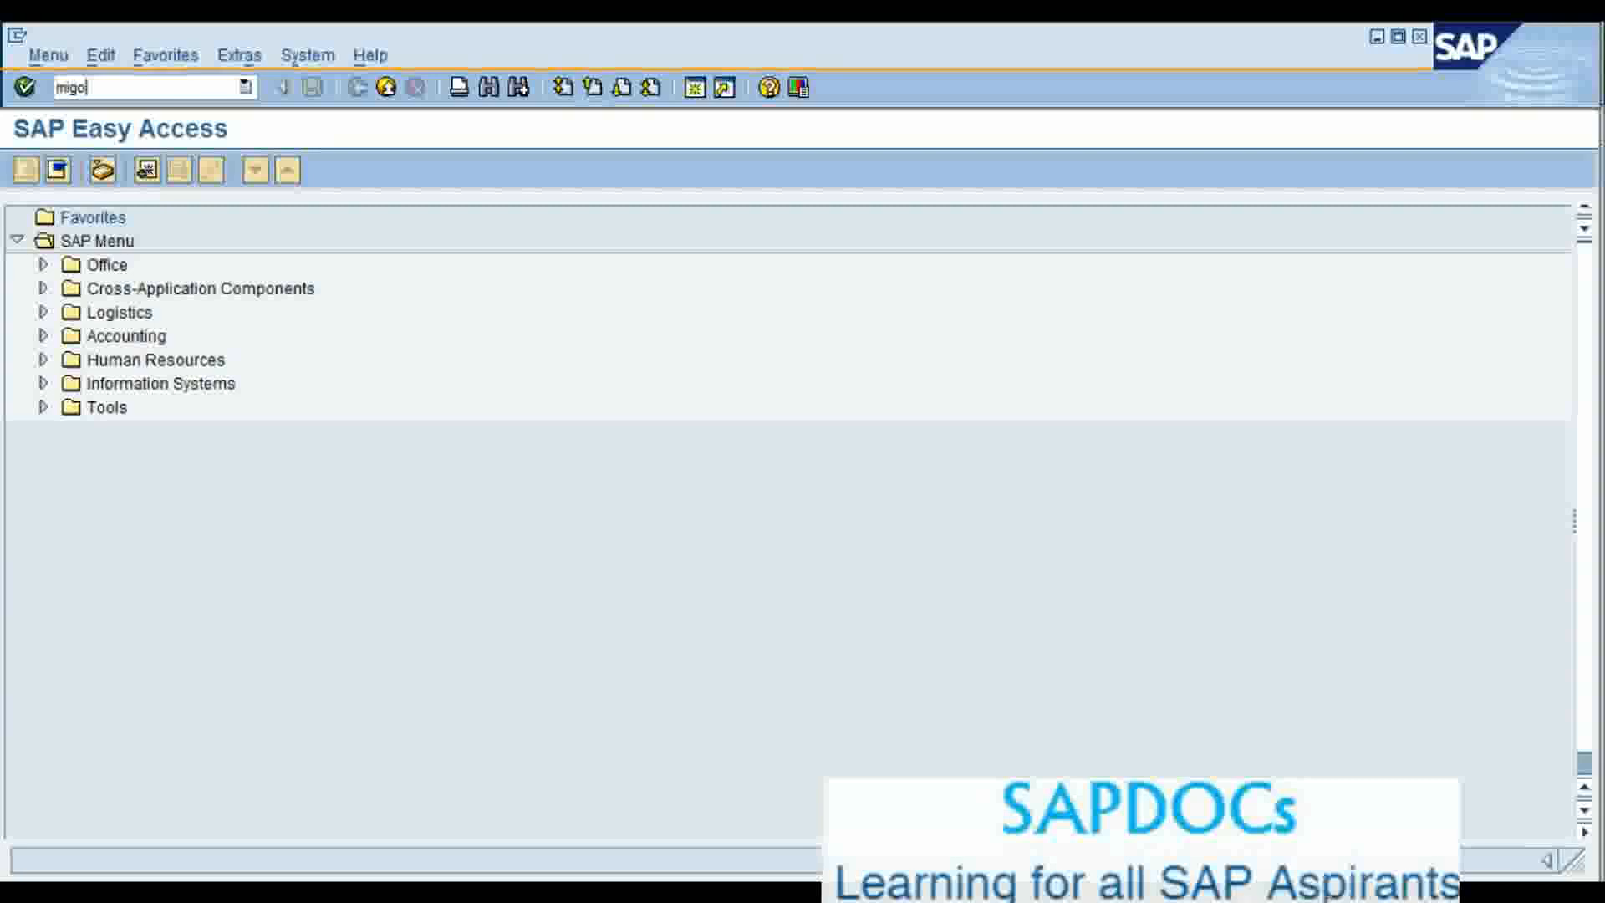
key(Return)
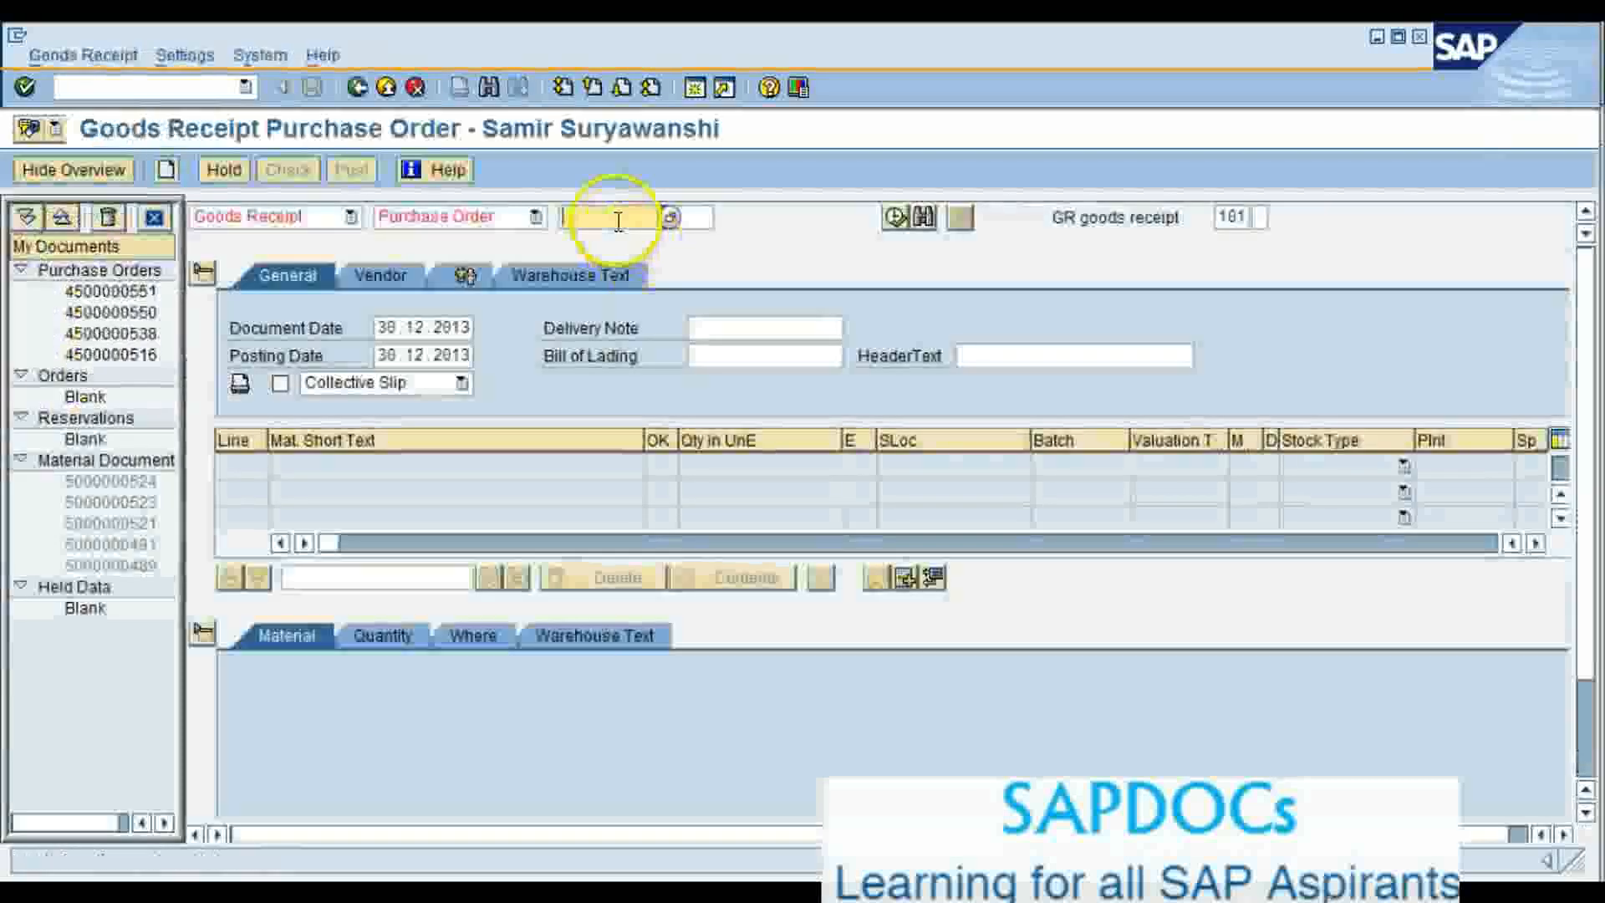
click(617, 219)
text(450000055)
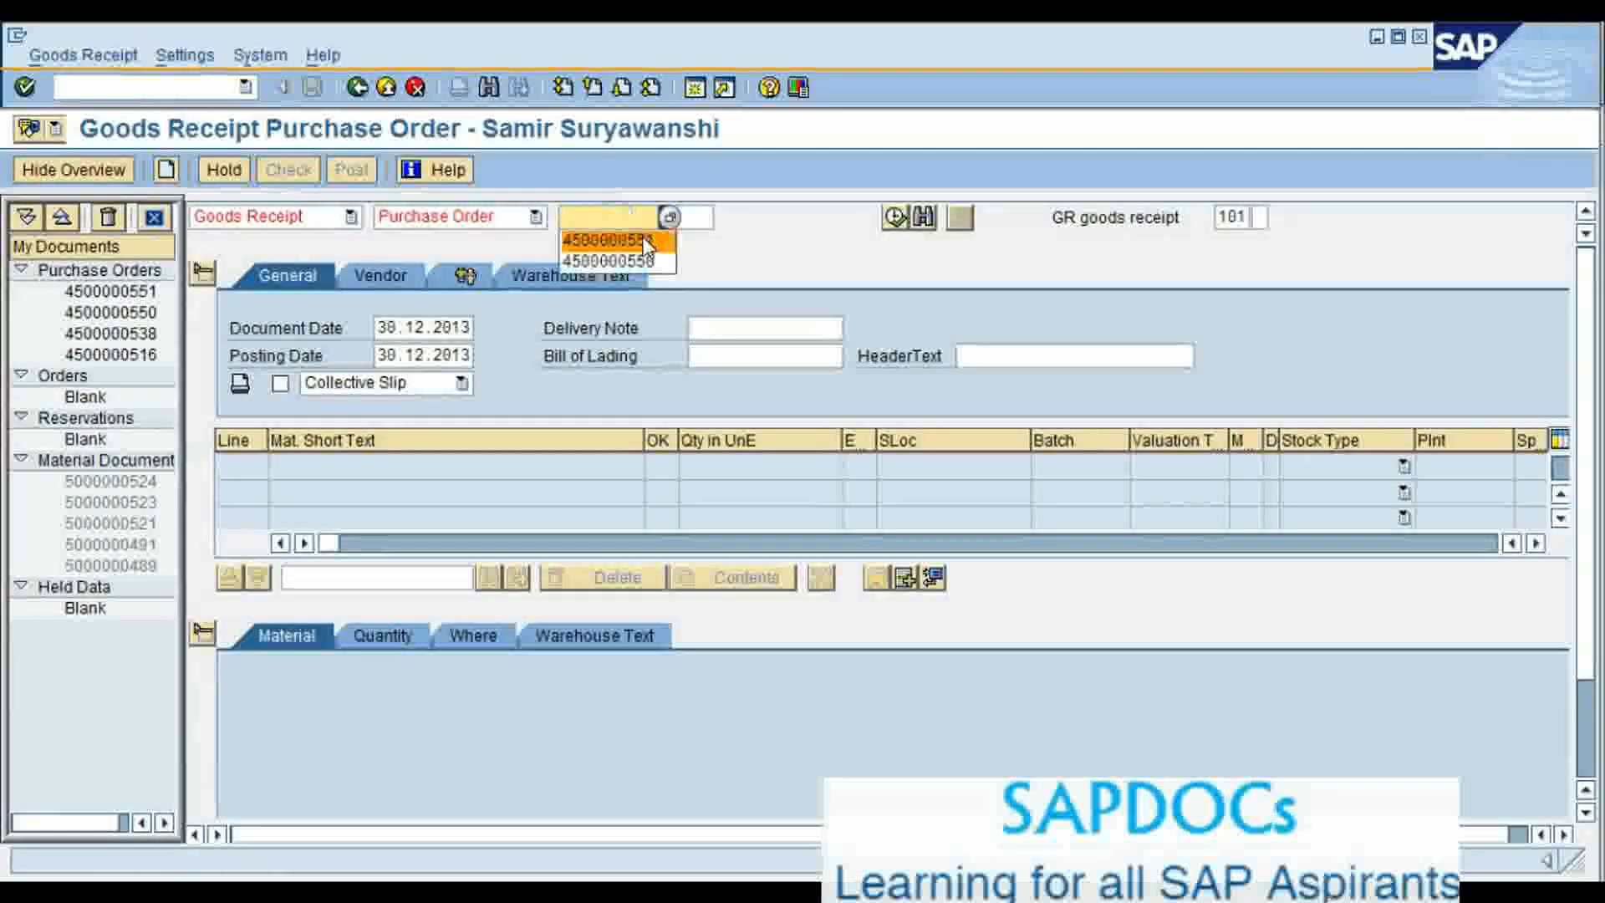
text(2)
key(Return)
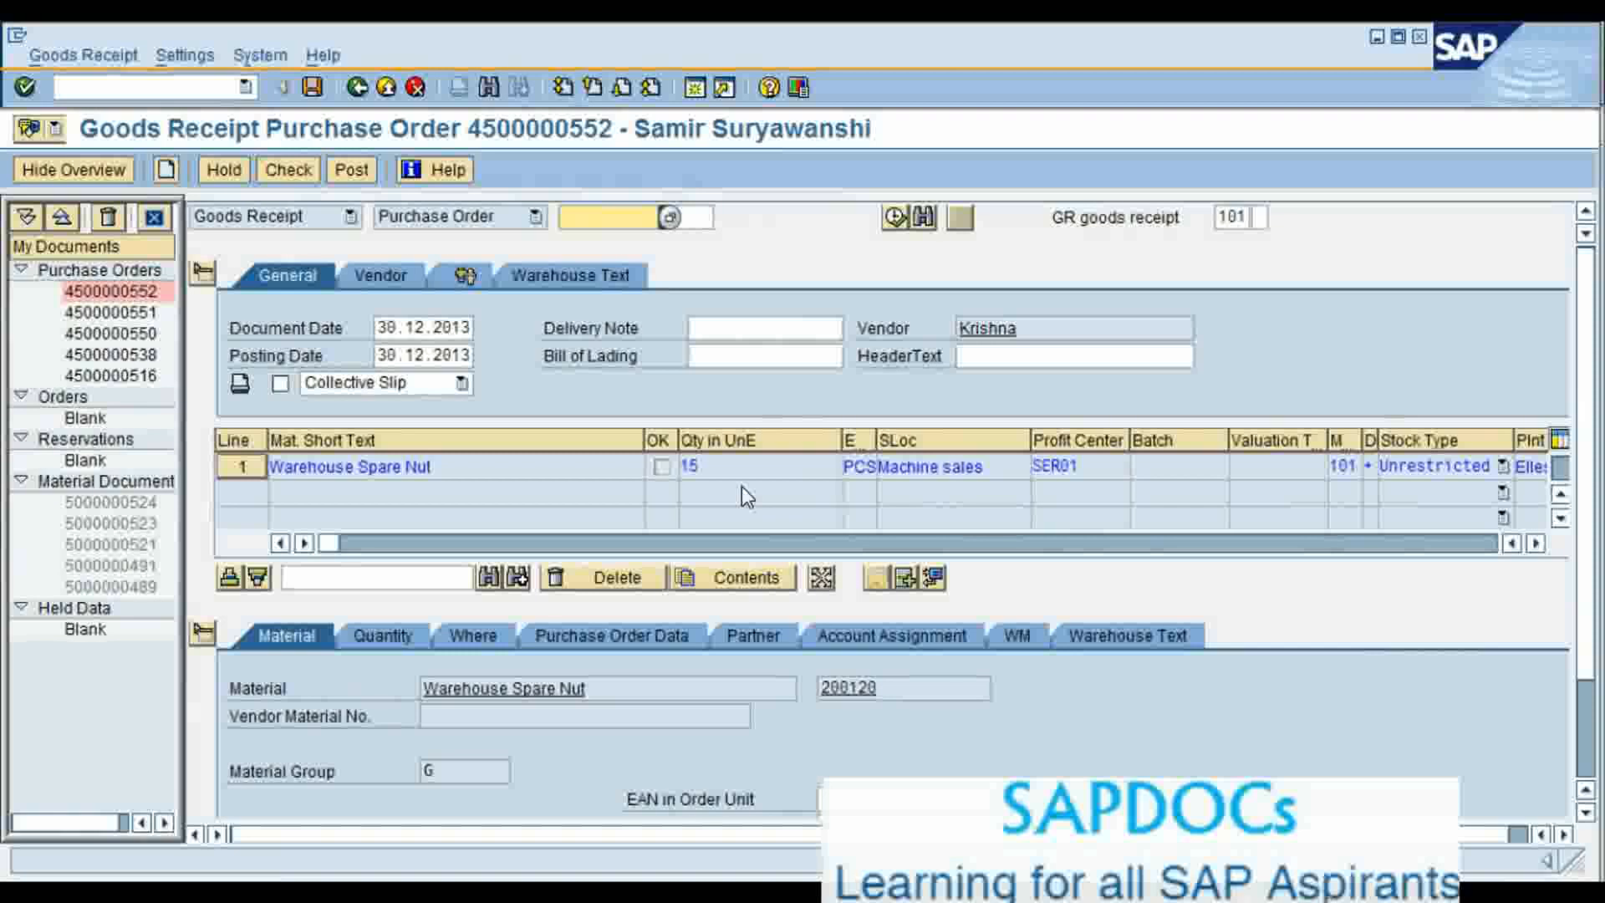
Review the item's WM data, mark the item as OK, and check and post the goods receipt
click(1014, 642)
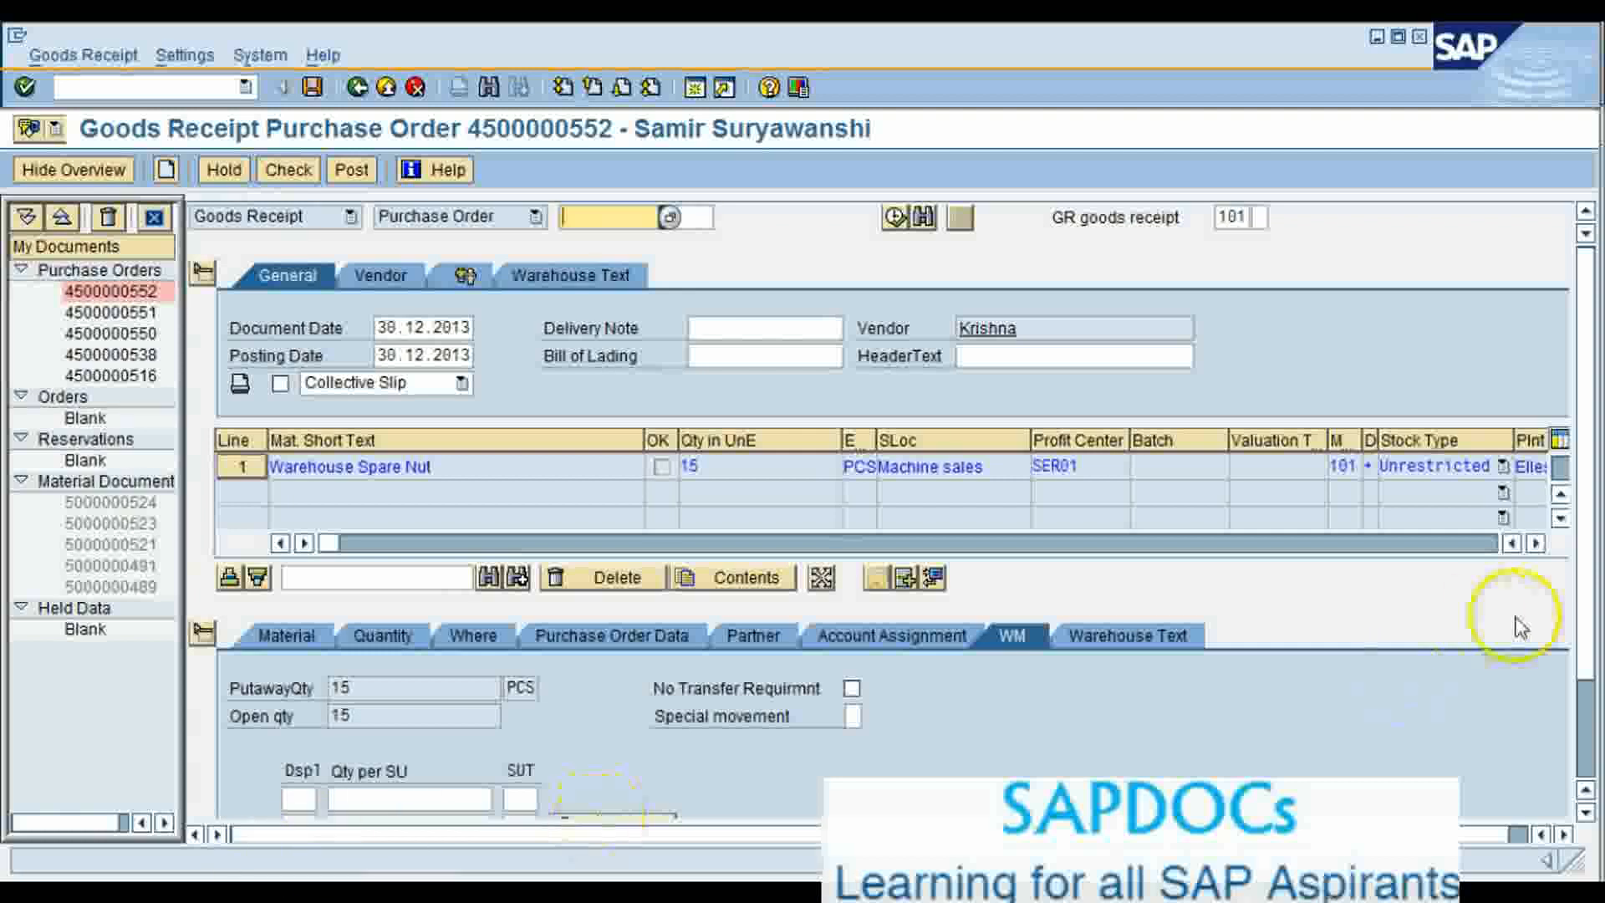
scroll(1584, 643, down, 5)
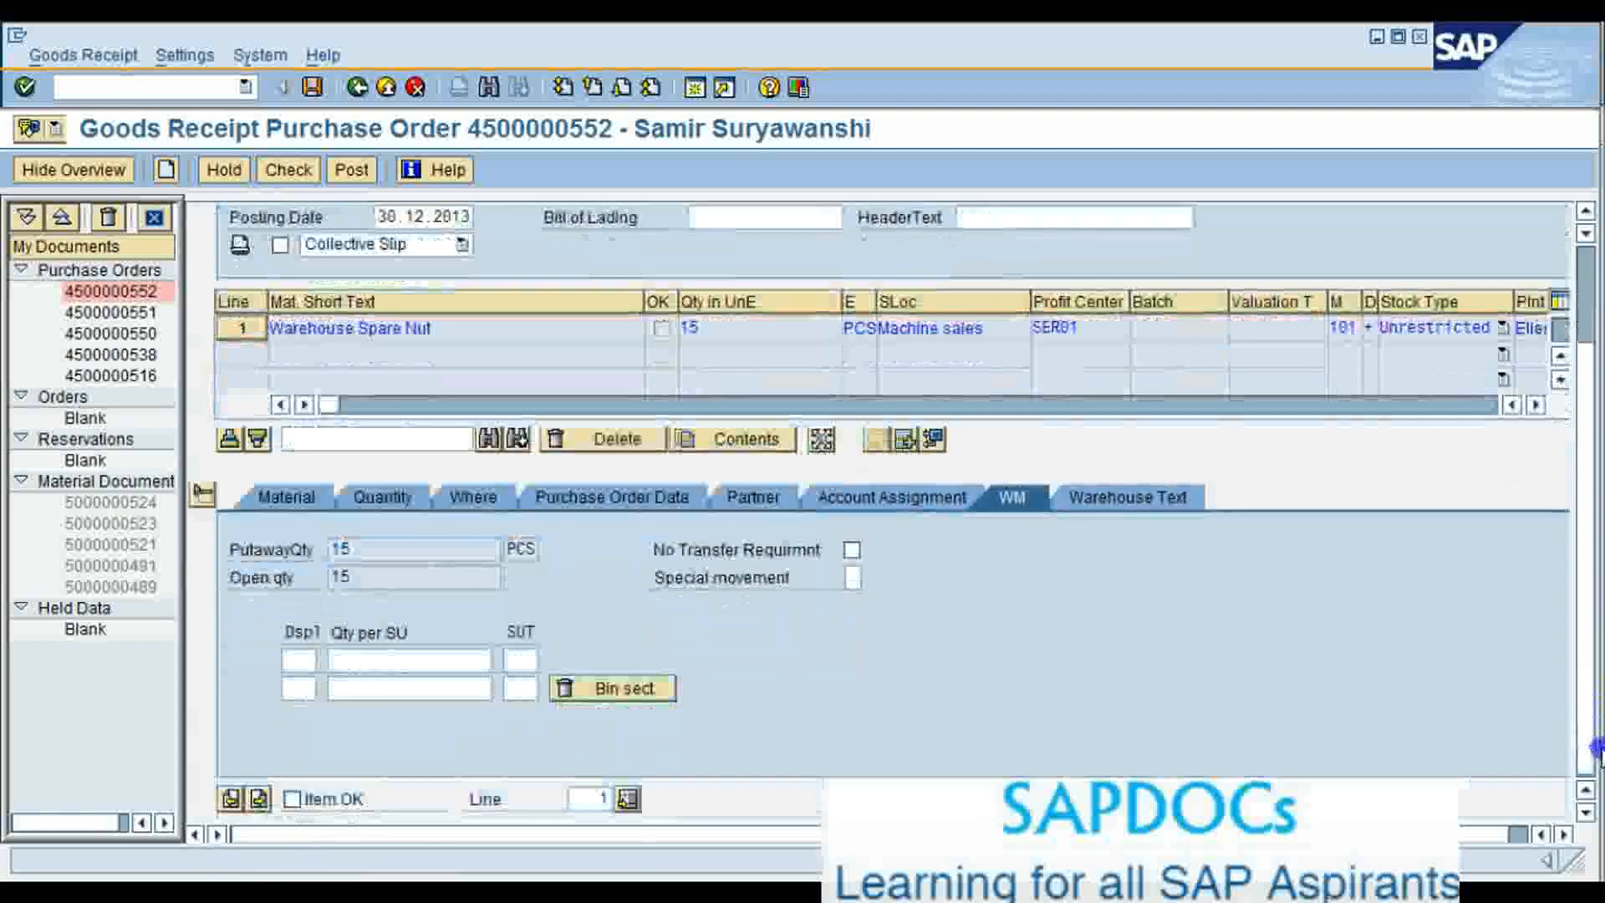
click(294, 801)
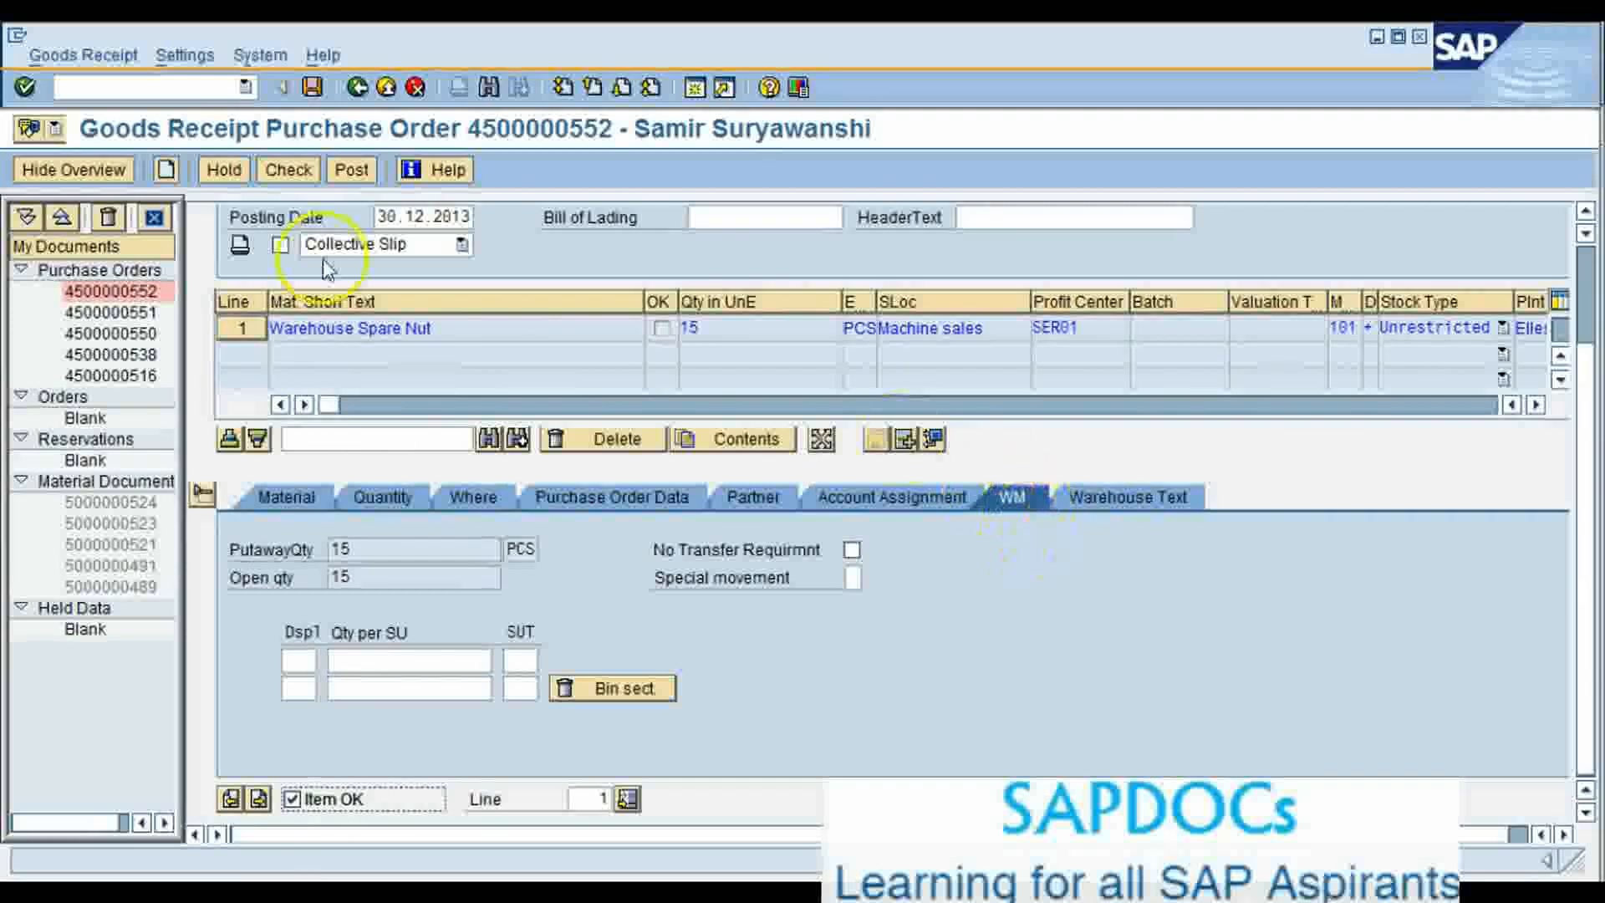
click(272, 169)
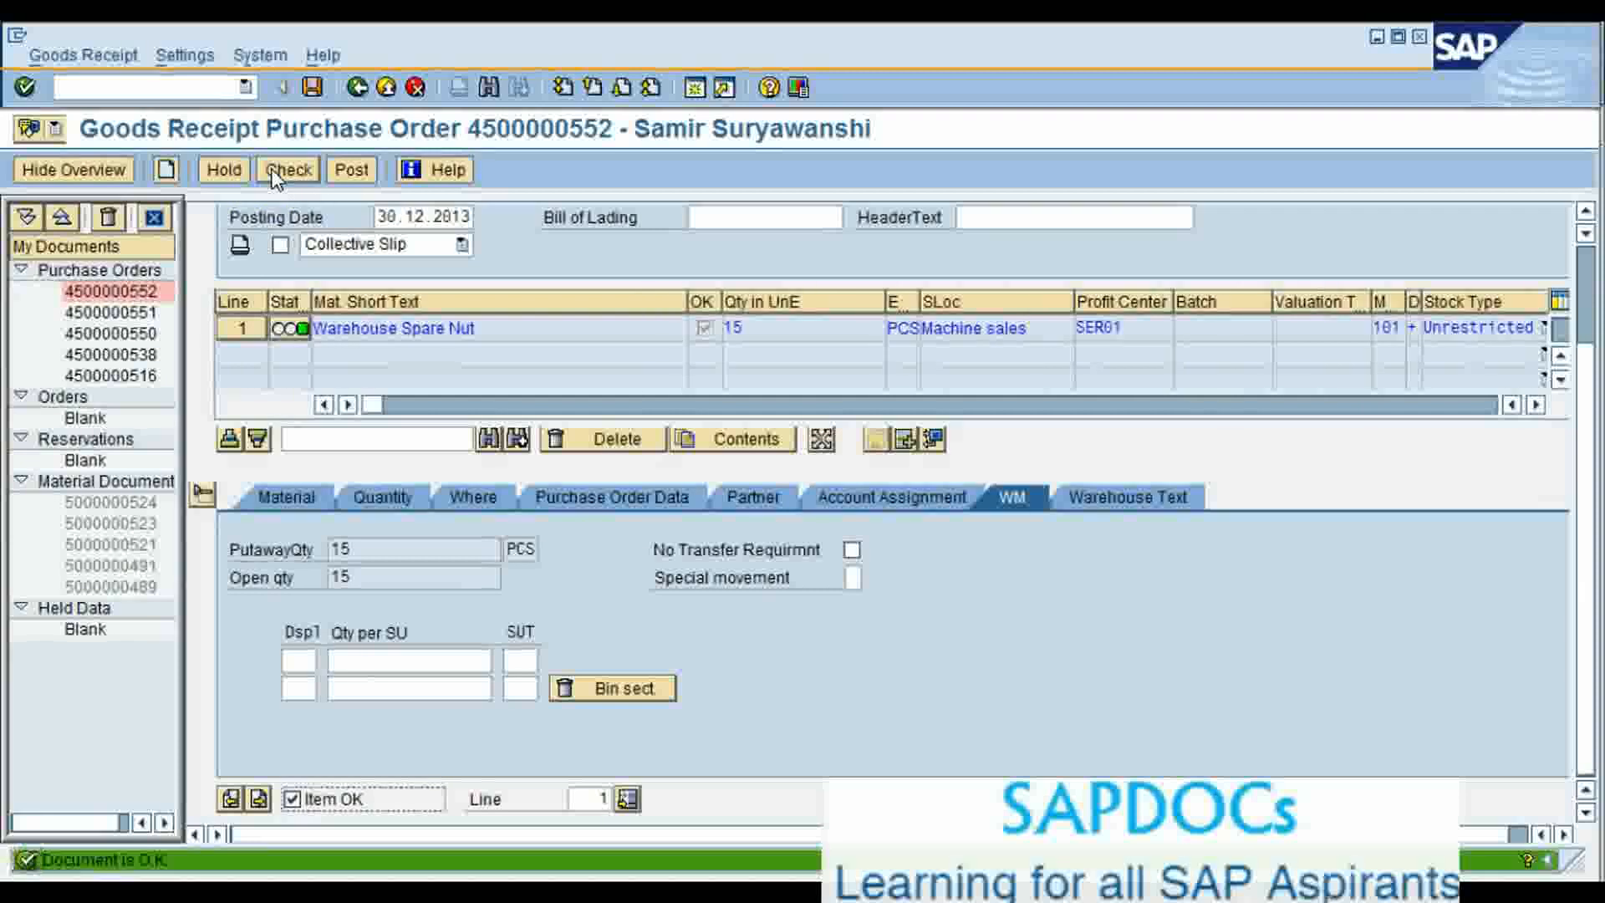
click(344, 169)
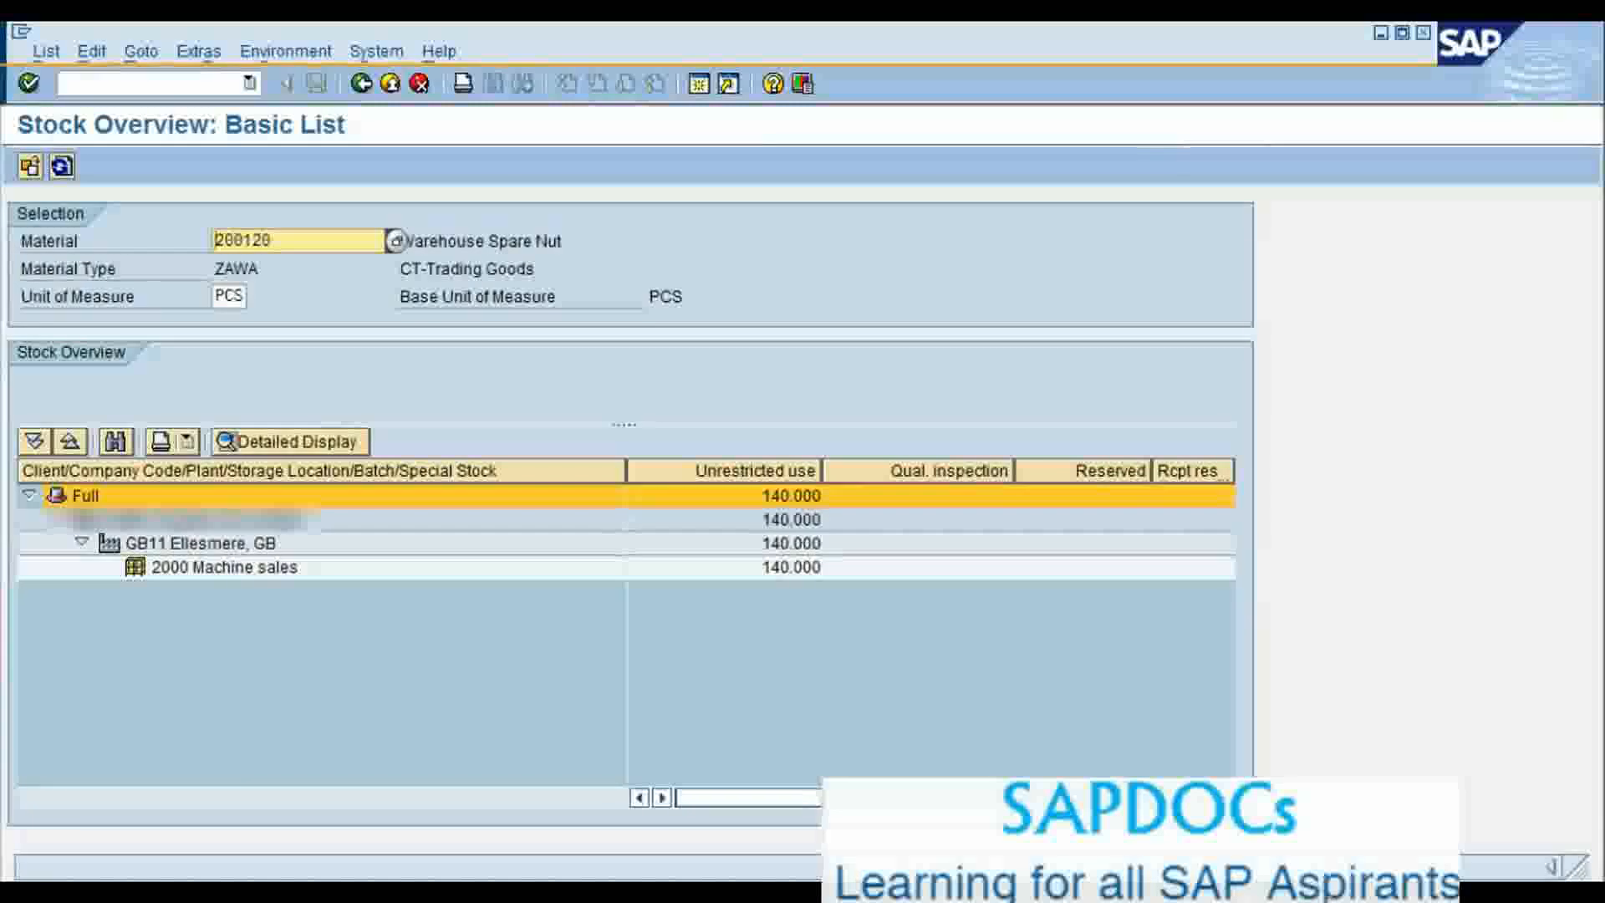
Examine the warehouse management stocks of storage location 2000 Machine sales after the goods receipt posting
click(224, 568)
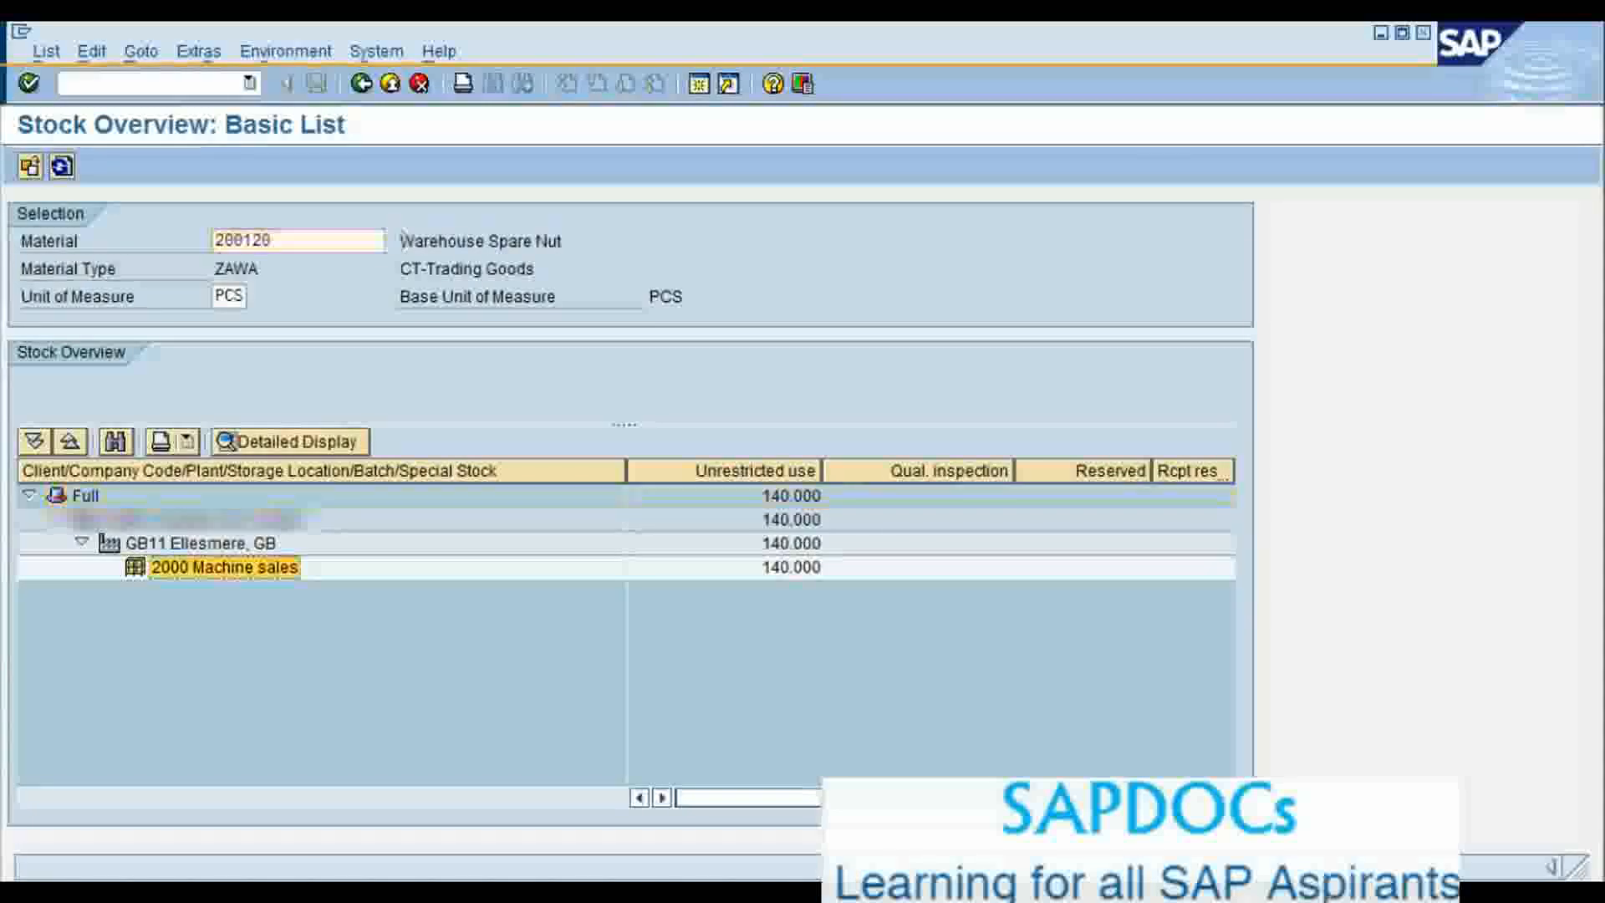
click(285, 51)
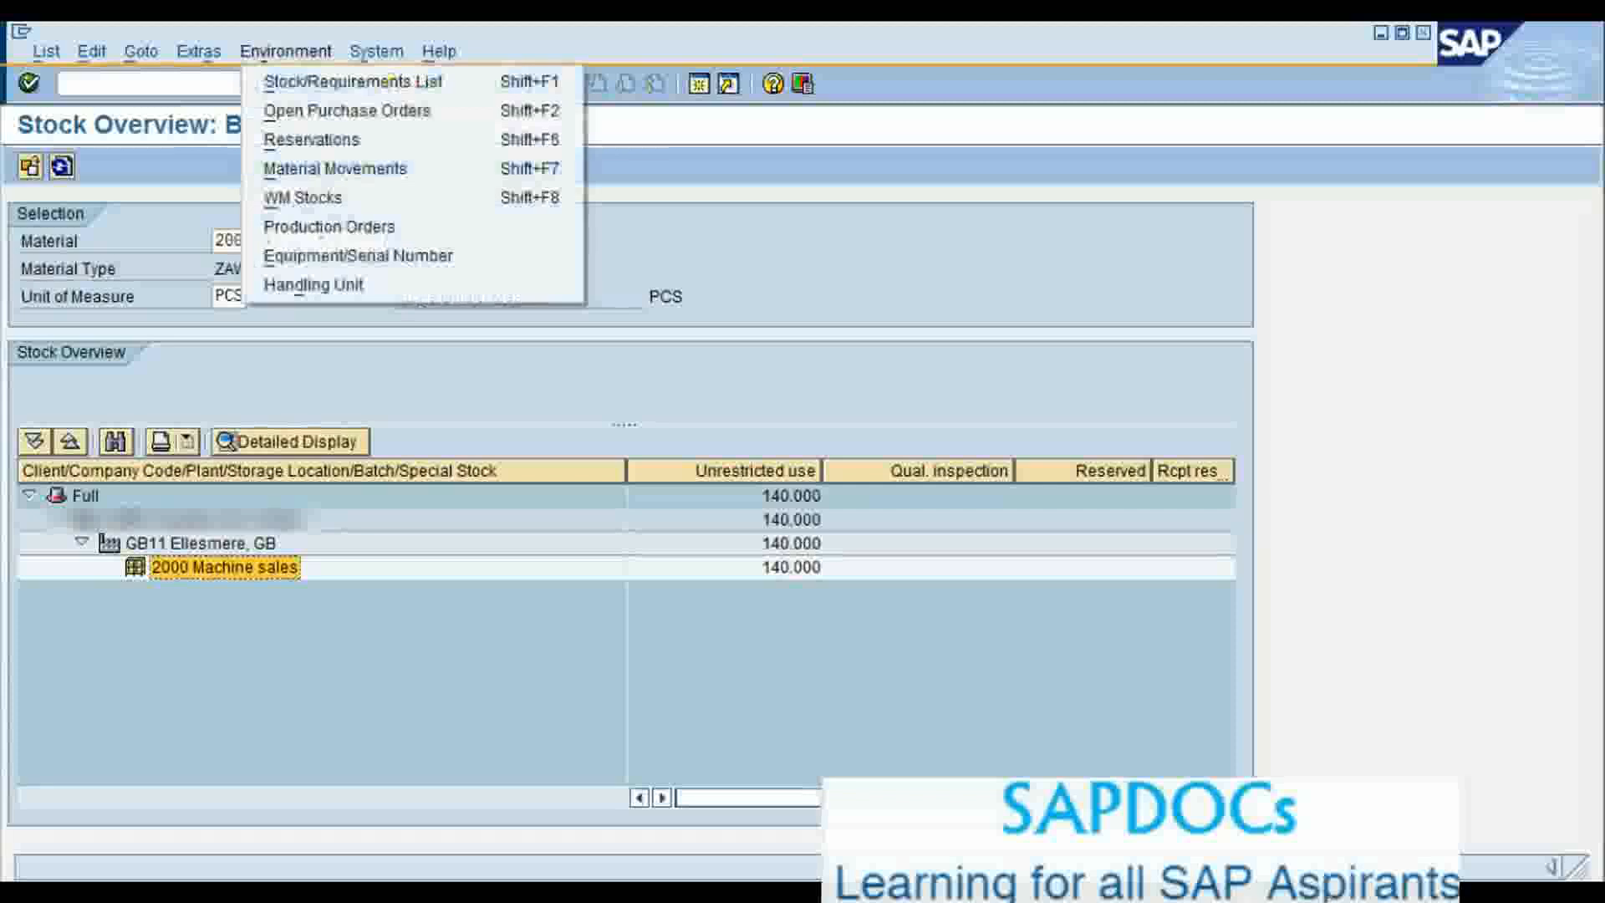
click(326, 200)
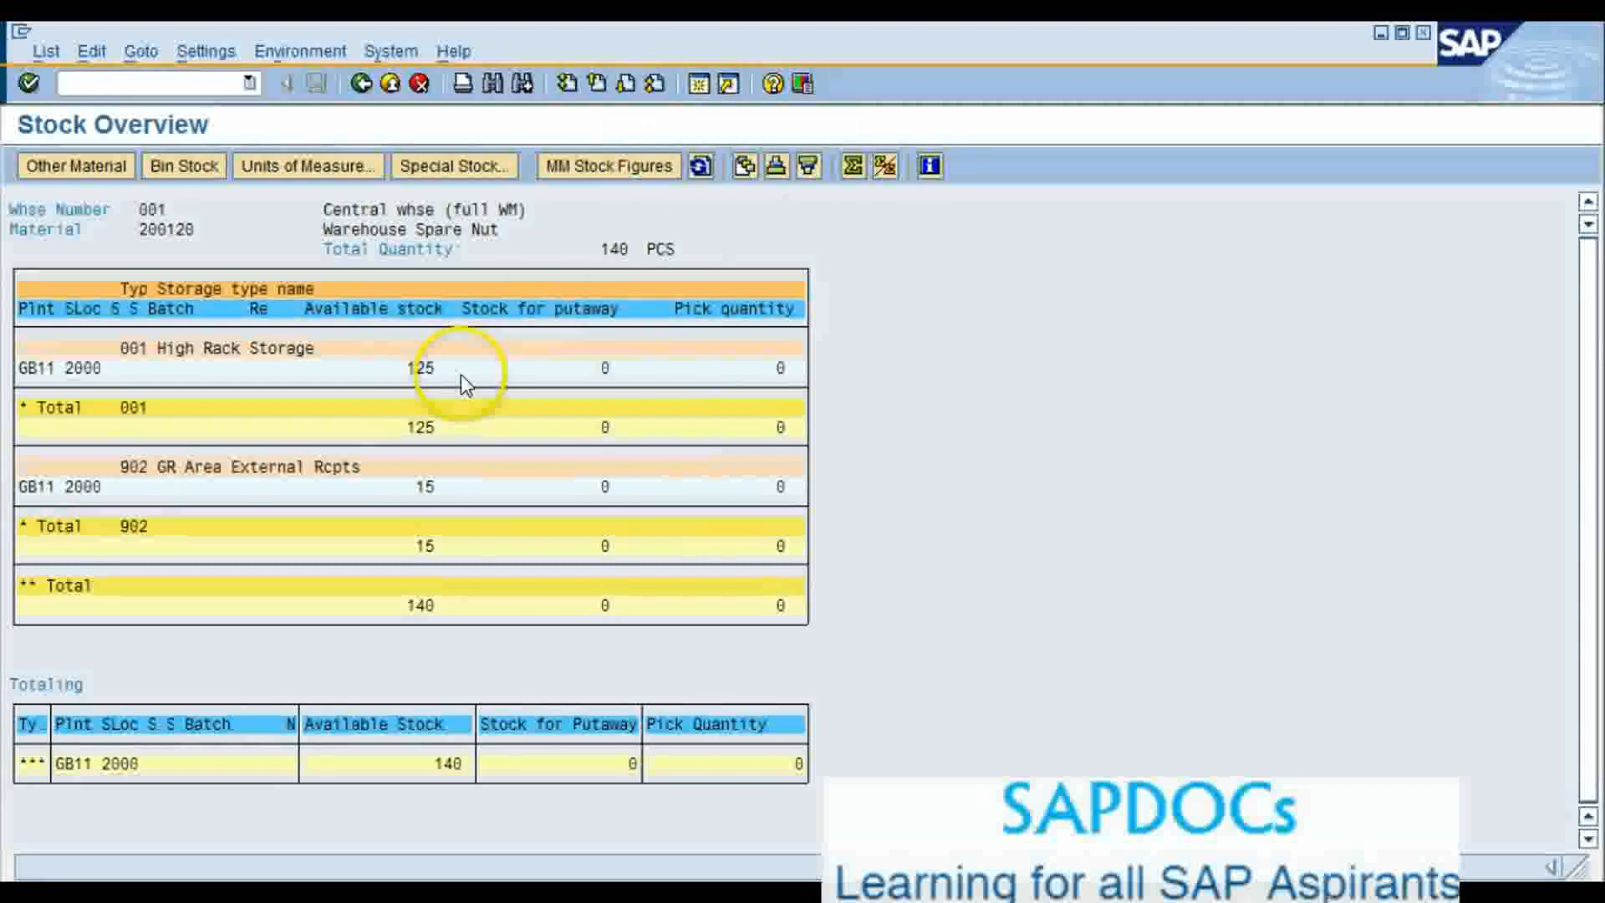
In a new session, list the open transfer requirements by storage type for warehouse number 001
click(699, 83)
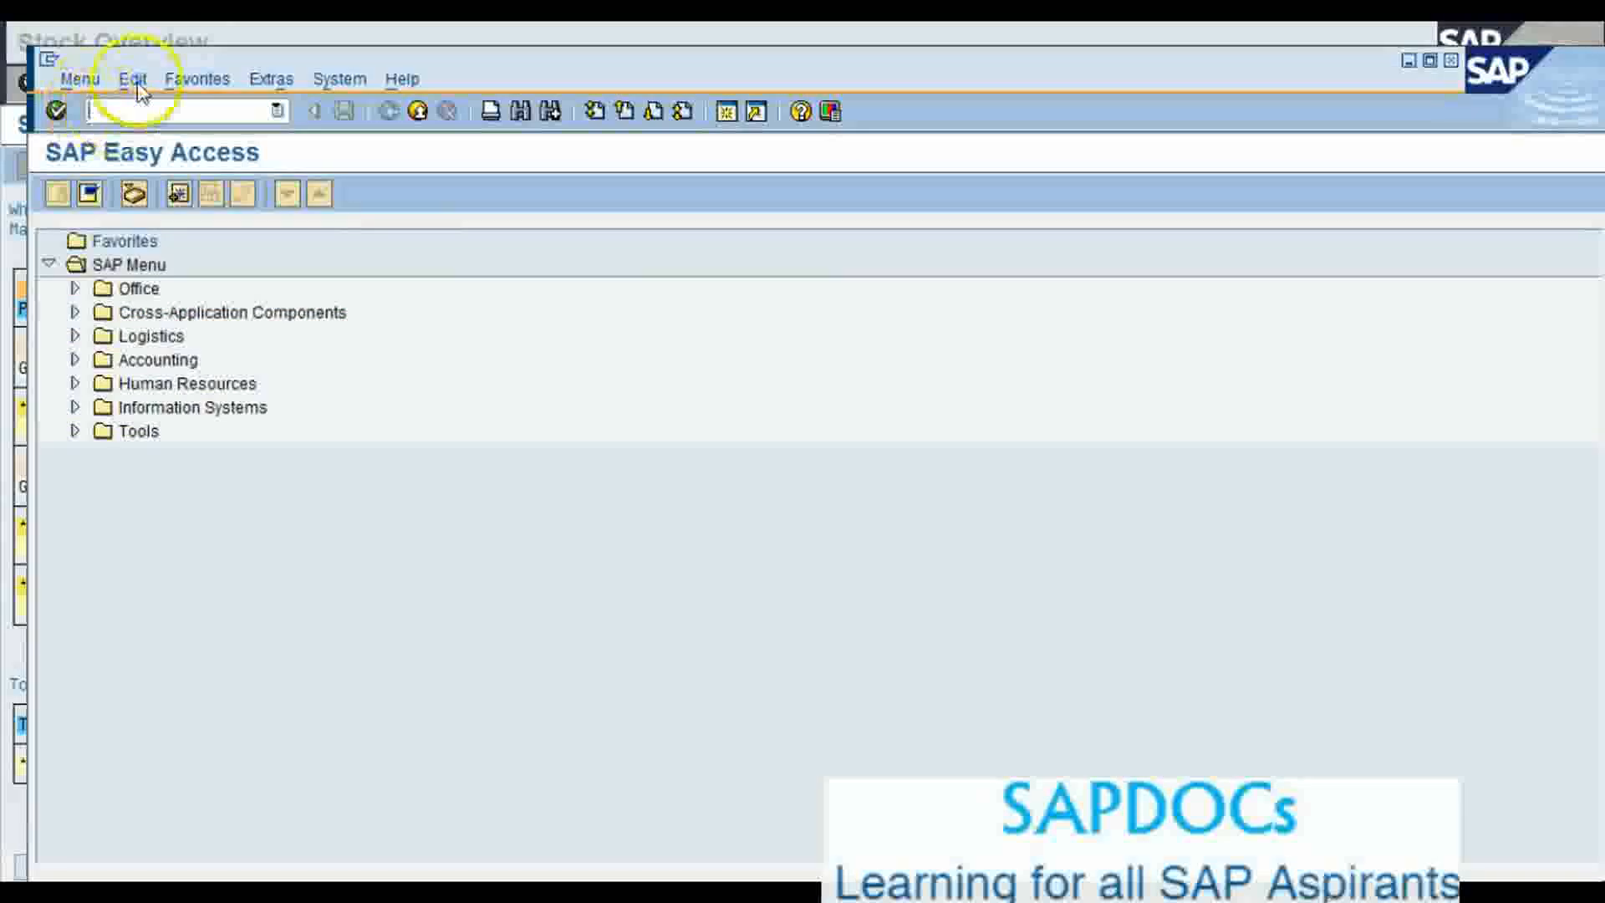
drag(351, 58, 331, 33)
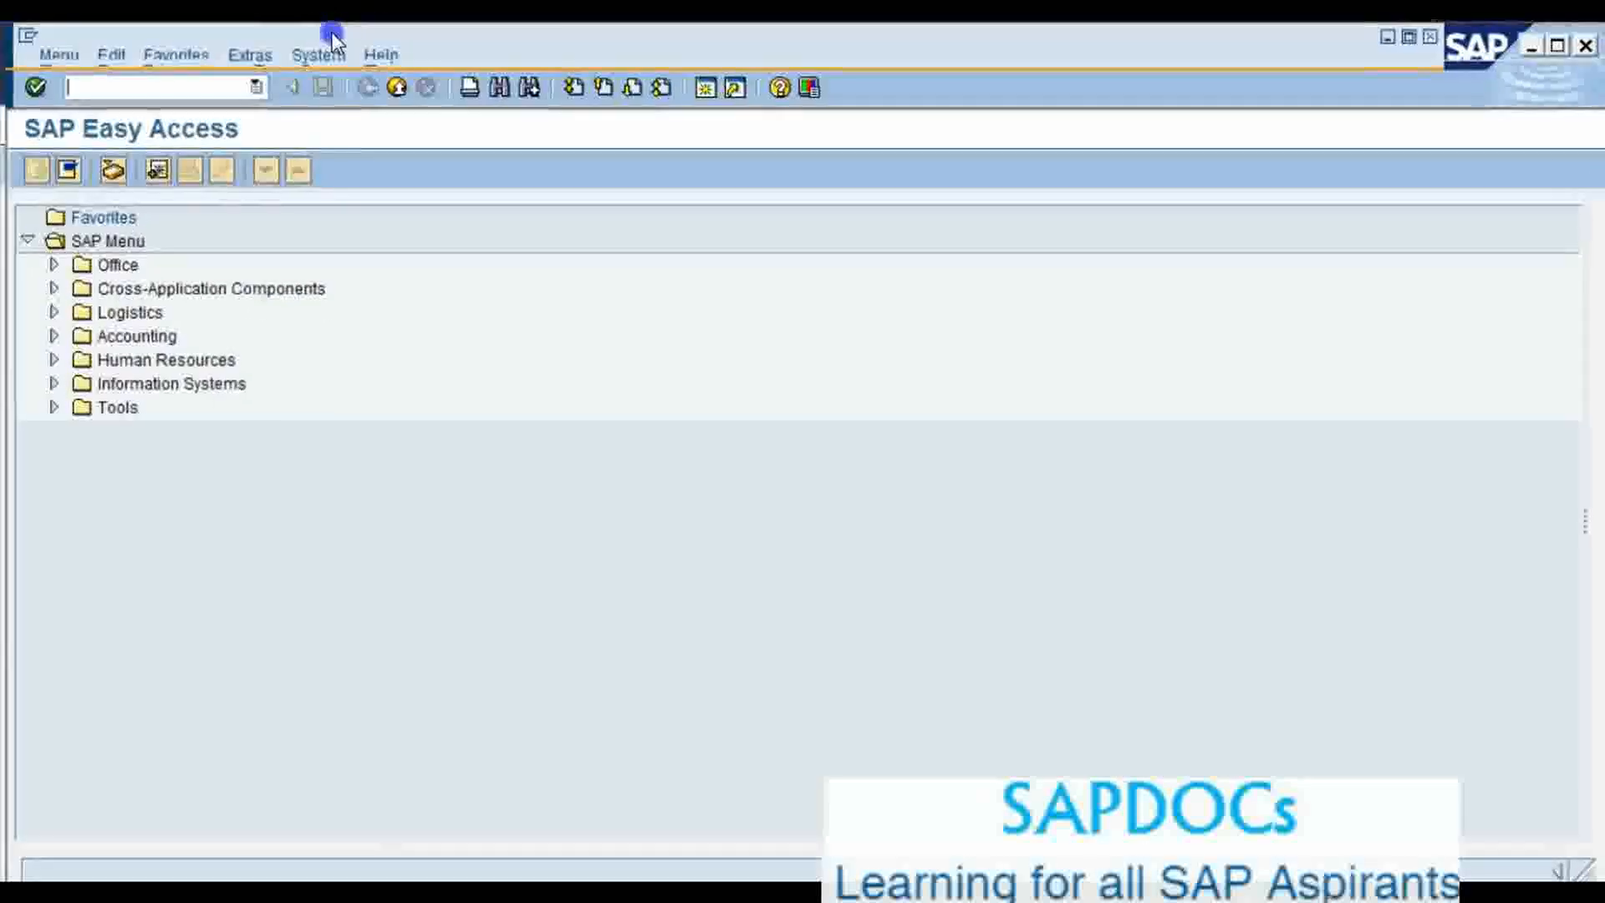
click(218, 83)
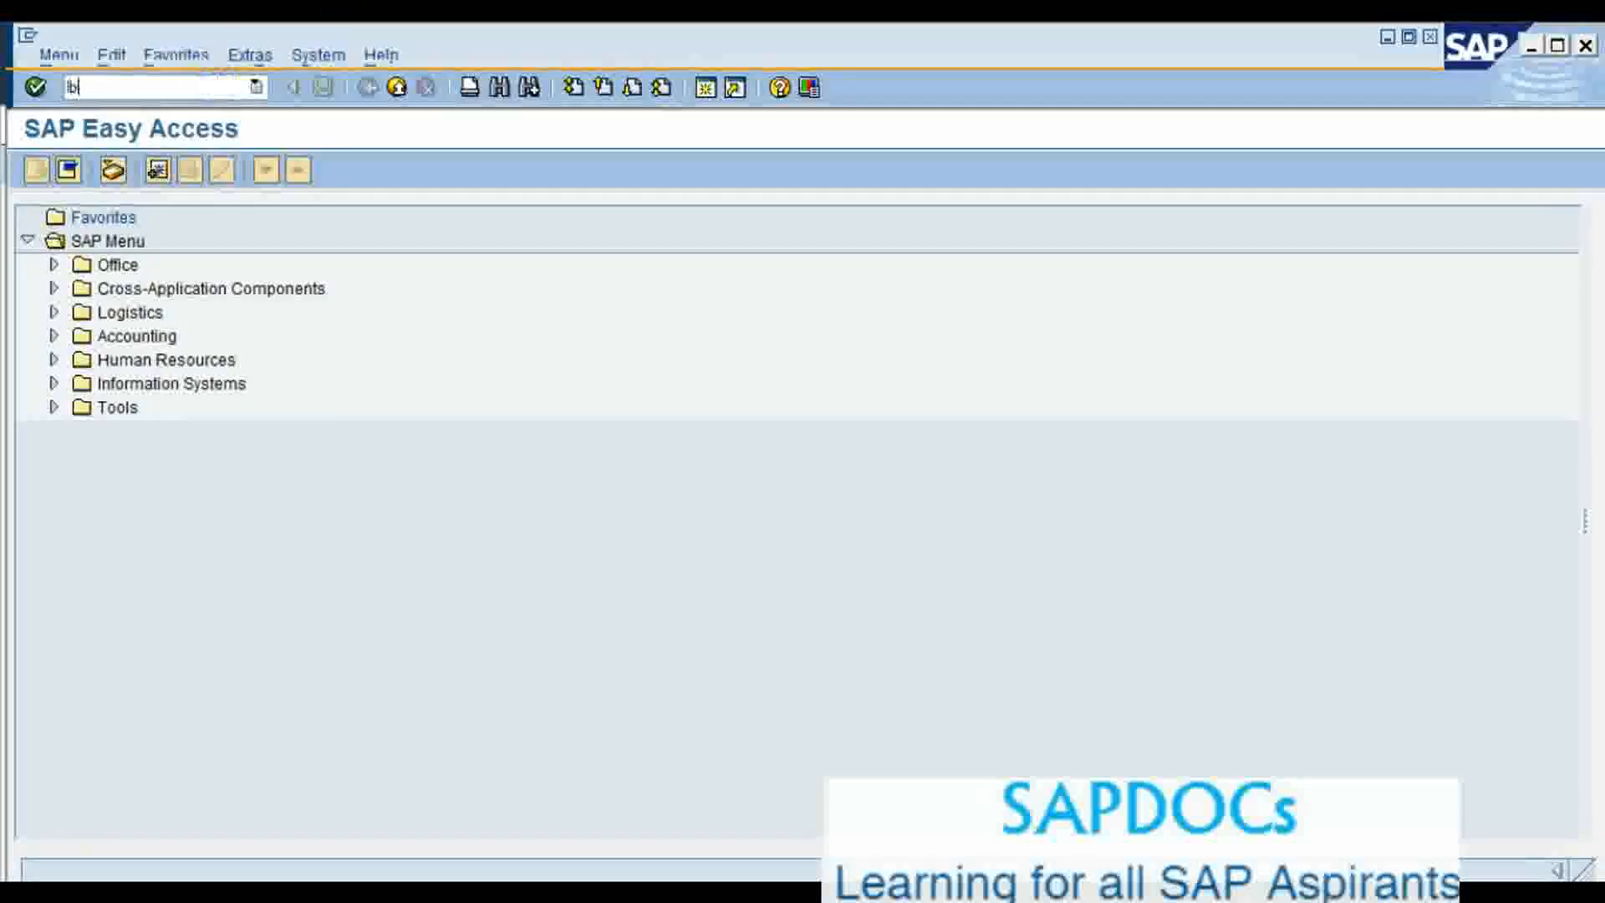
key(Return)
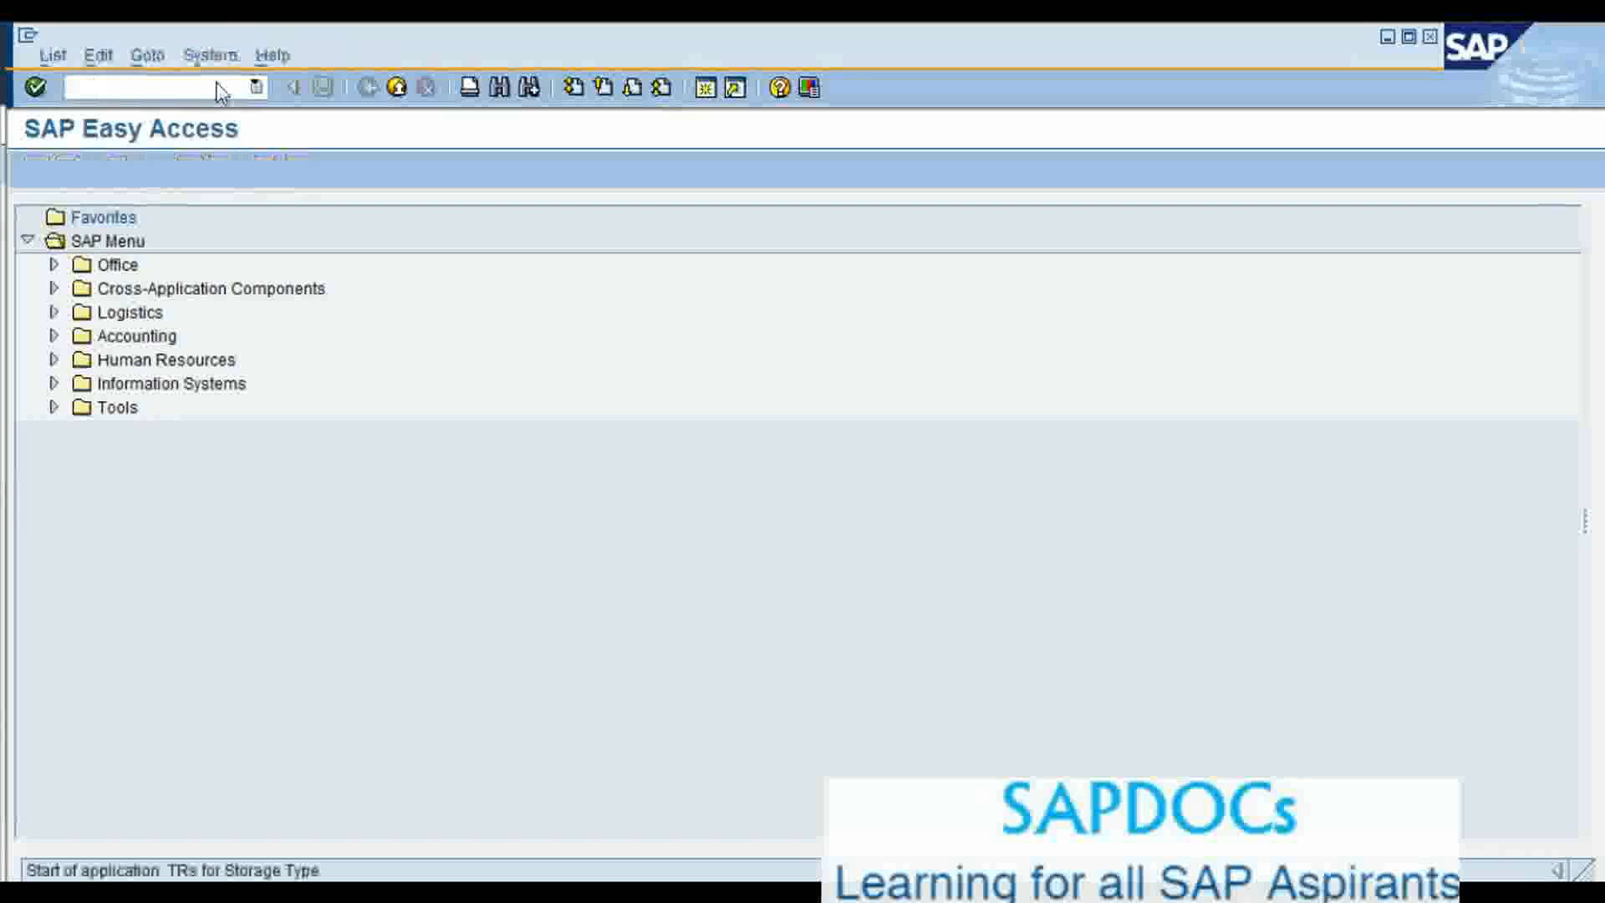
click(255, 117)
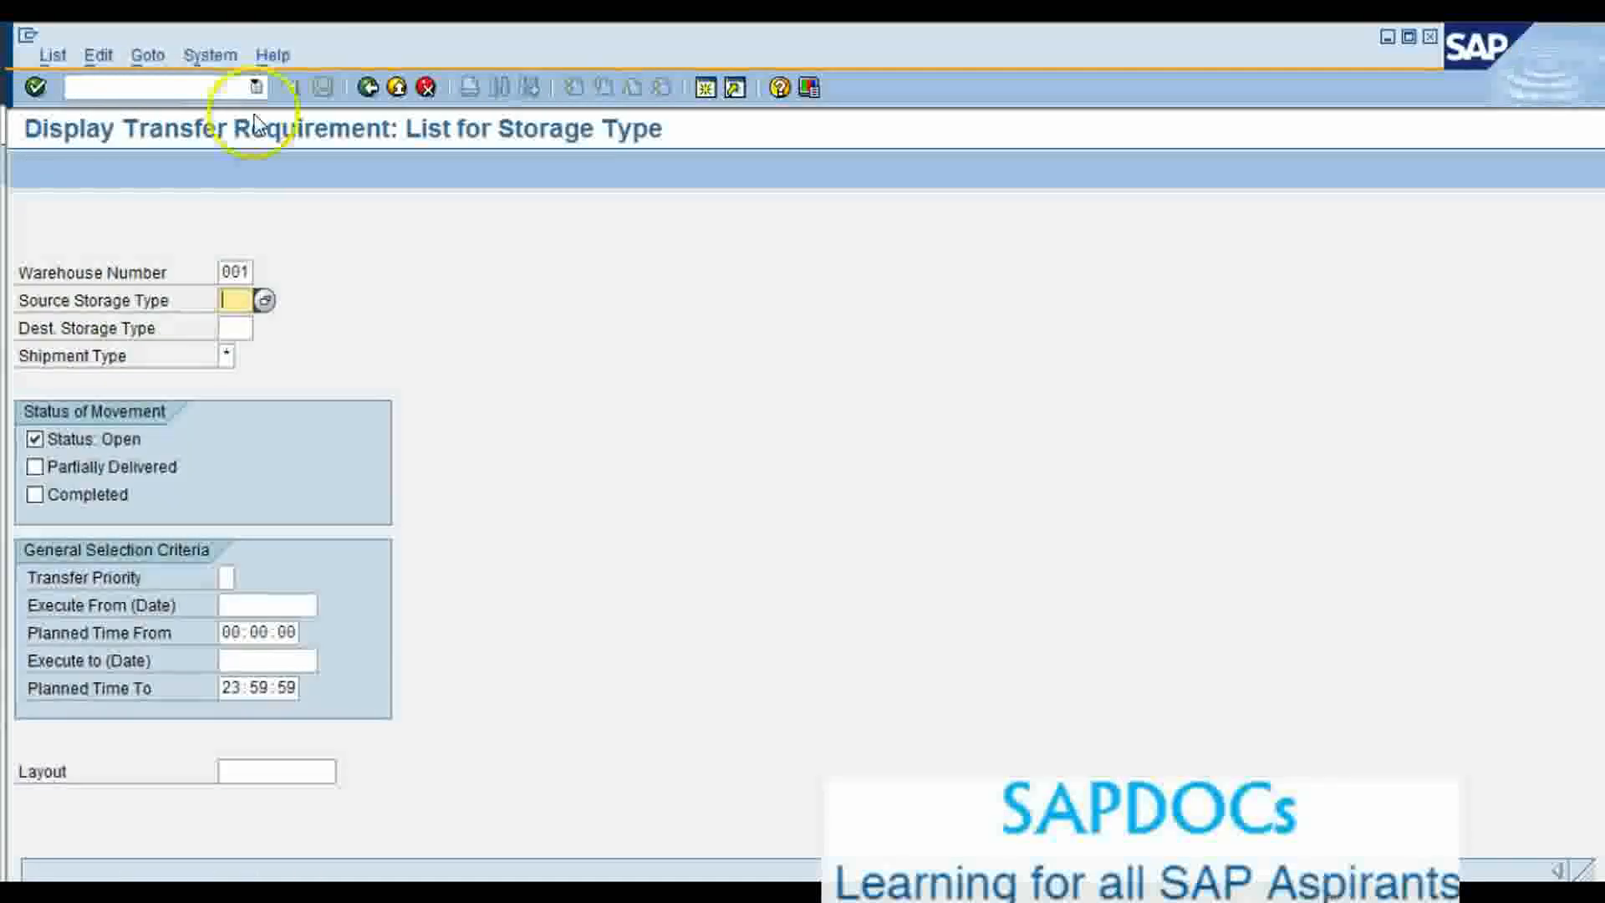
click(35, 86)
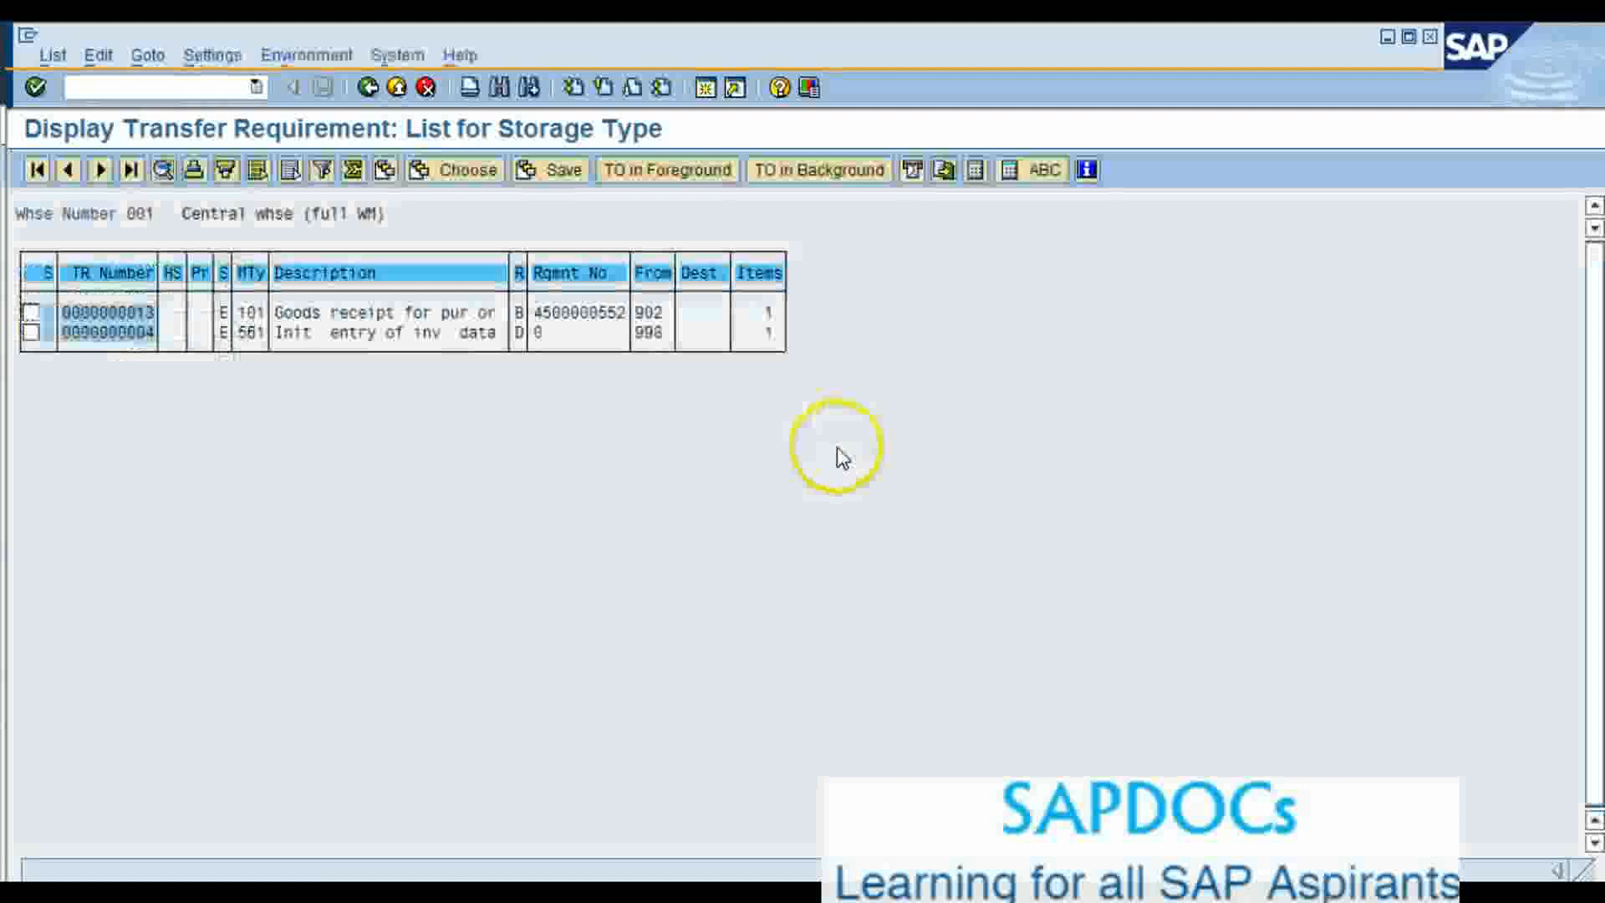
Create a transfer order in the foreground for the goods receipt transfer requirement and generate its putaway item in the foreground
click(30, 312)
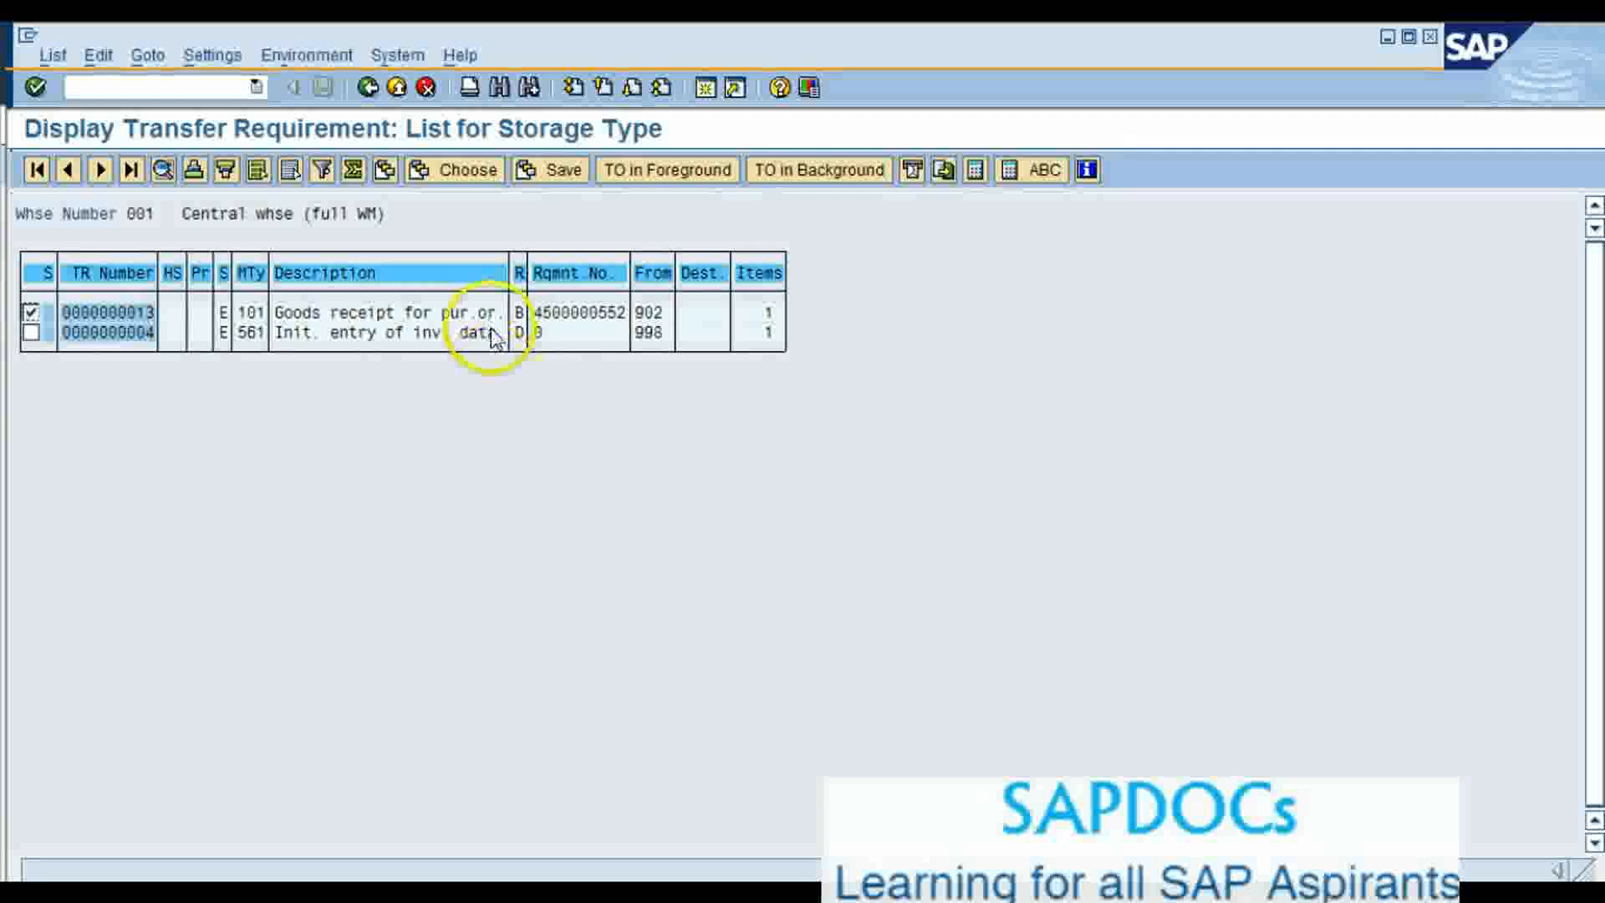
click(665, 172)
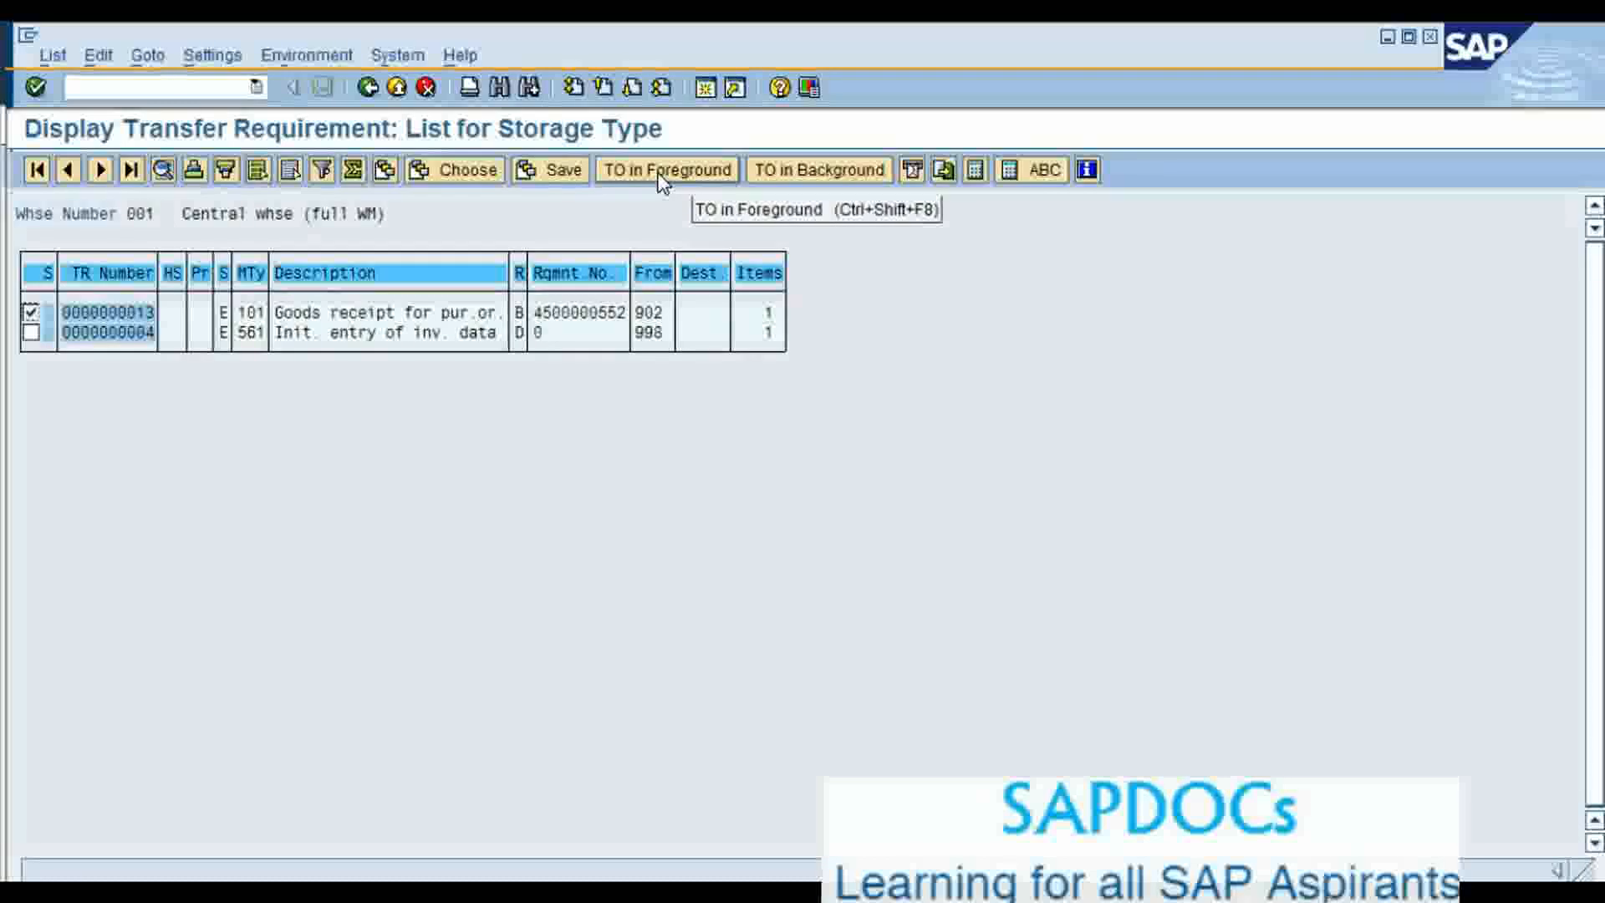
click(795, 188)
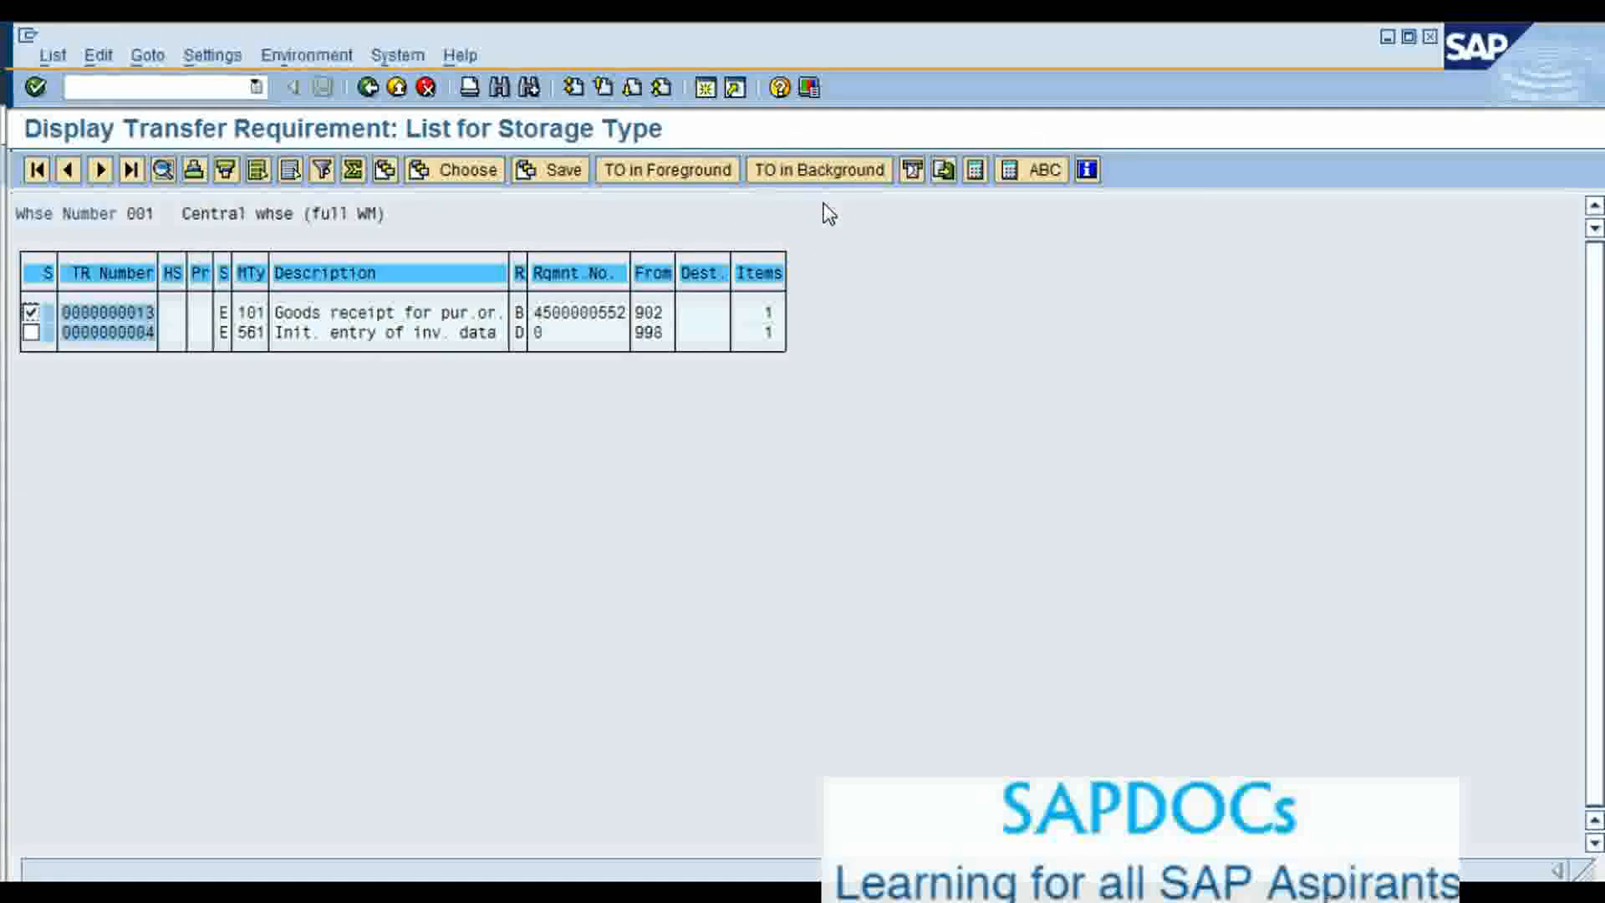
click(649, 172)
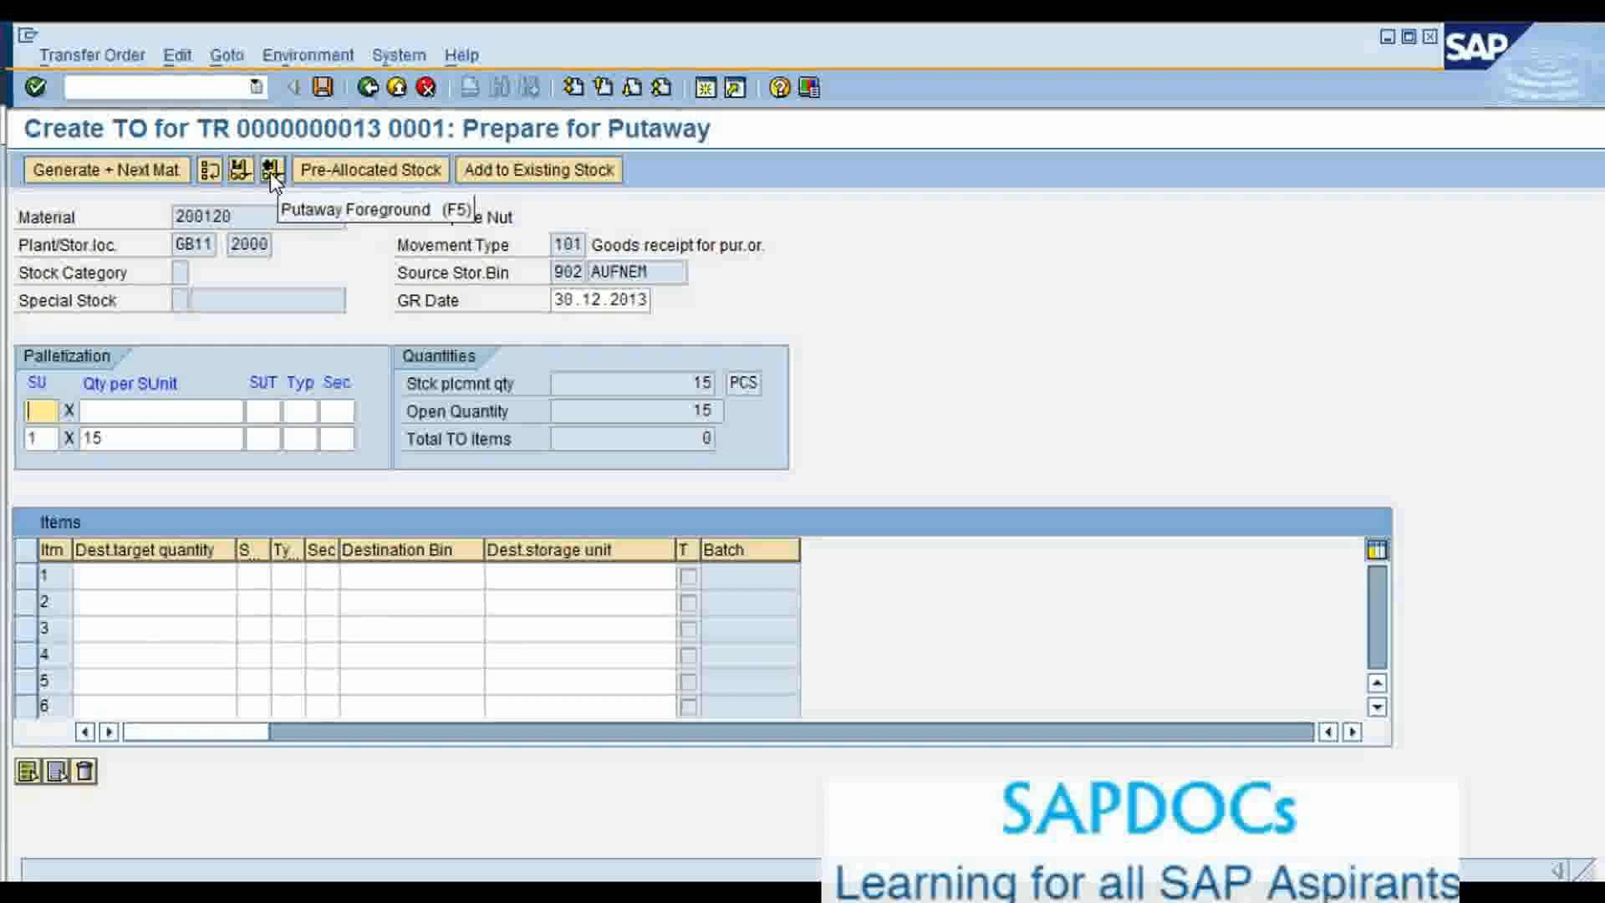
click(239, 172)
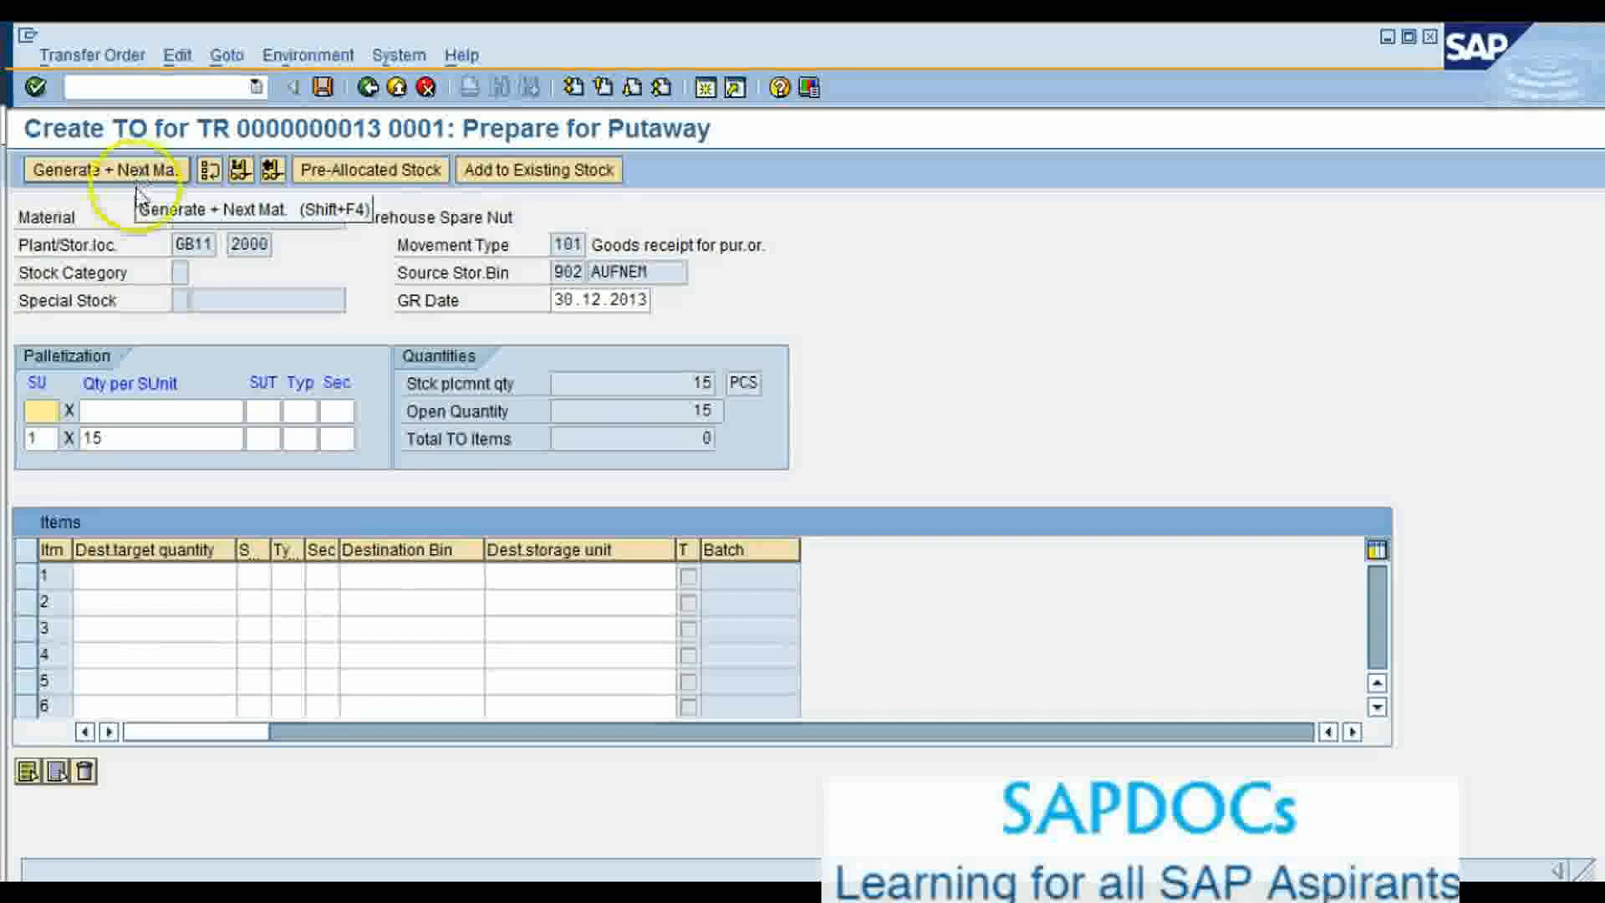
click(272, 171)
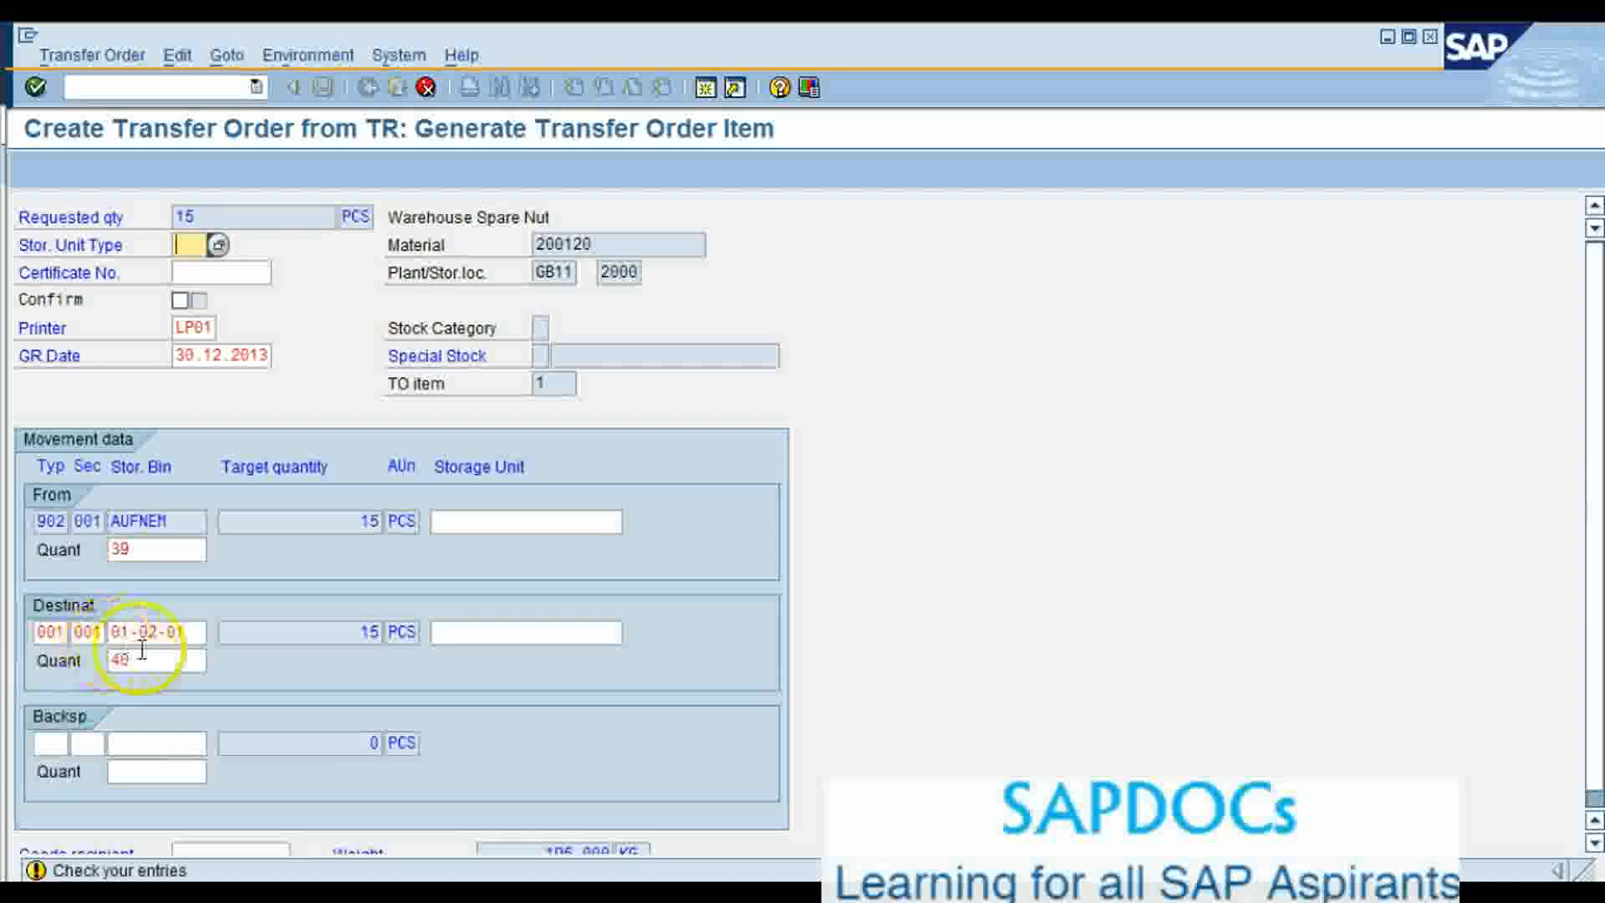
Examine the storage bin search log for how destination bin 01-02-01 was determined, and return to the transfer order item
click(196, 637)
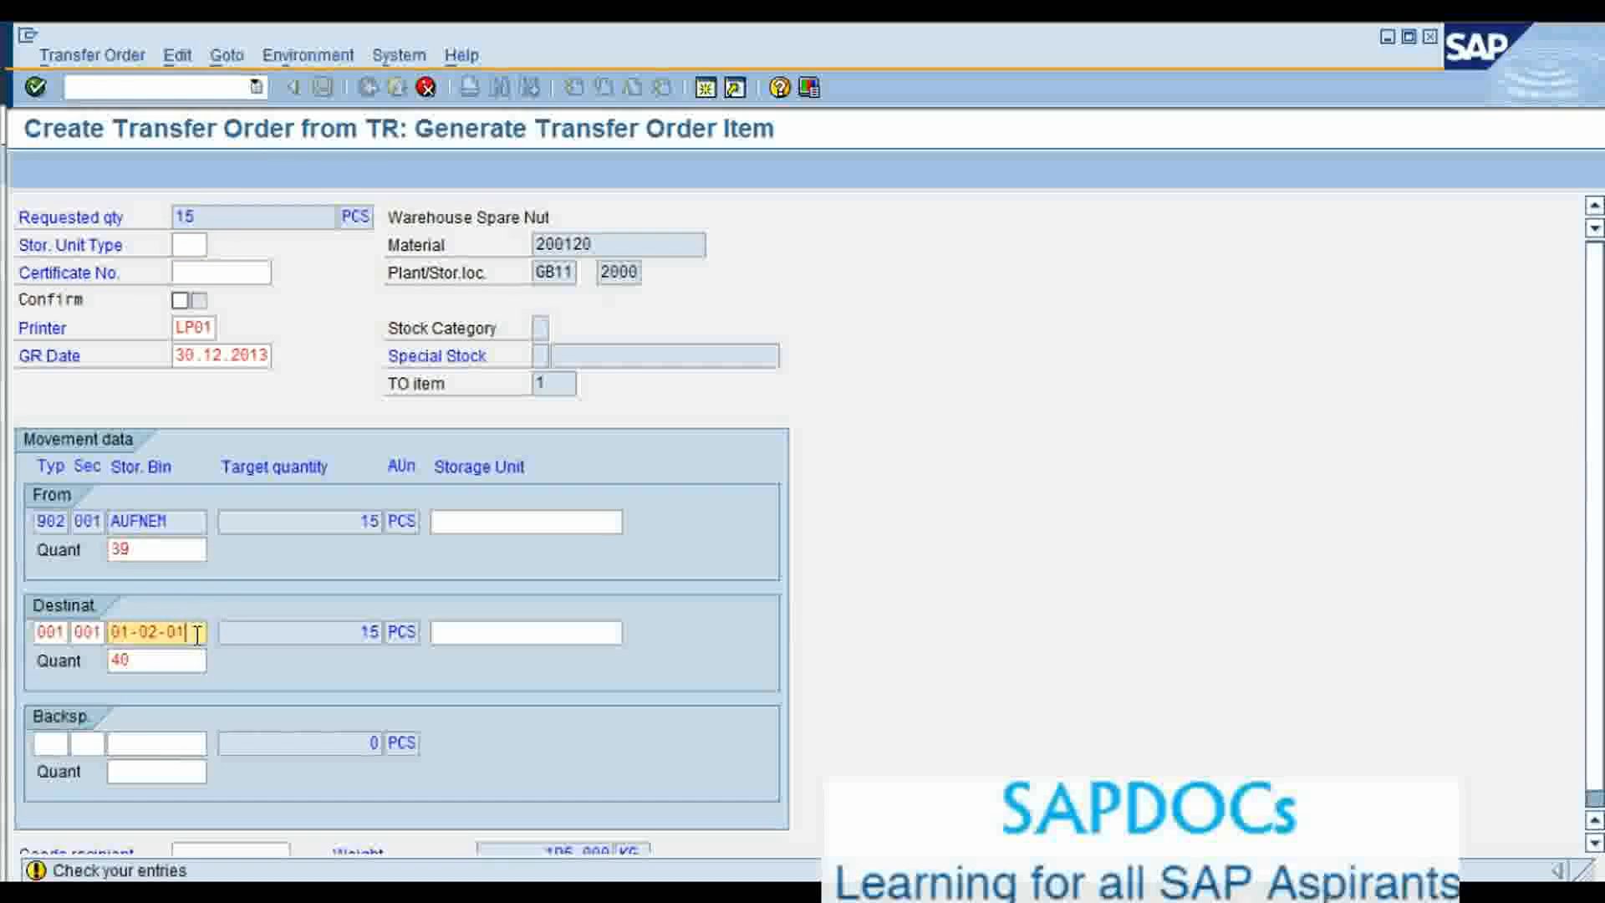
click(293, 57)
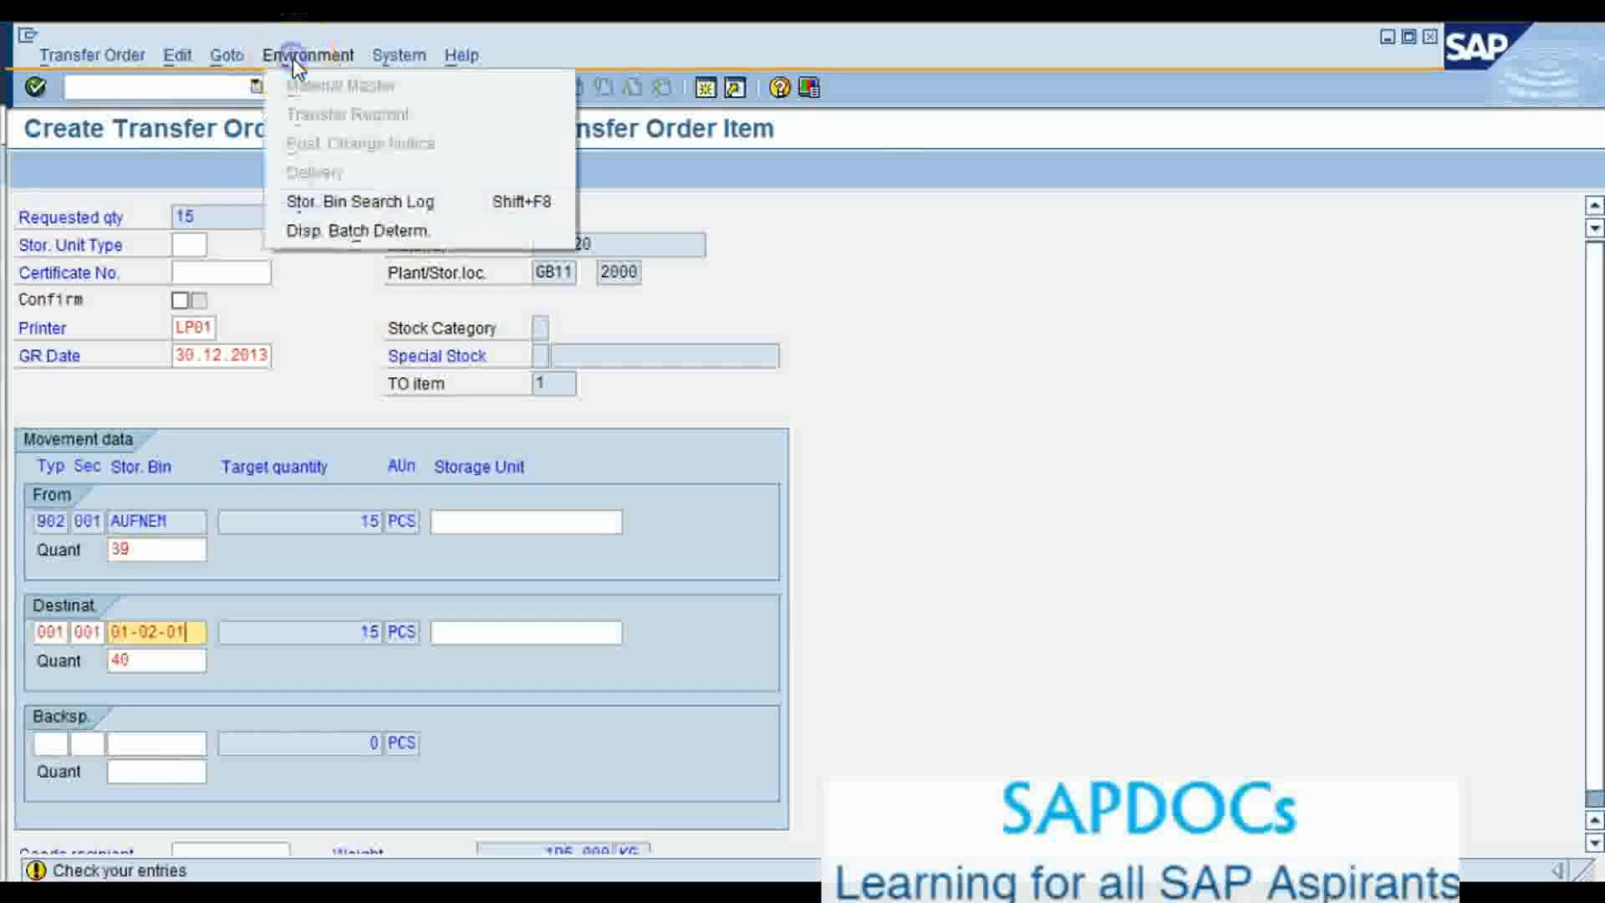
click(378, 203)
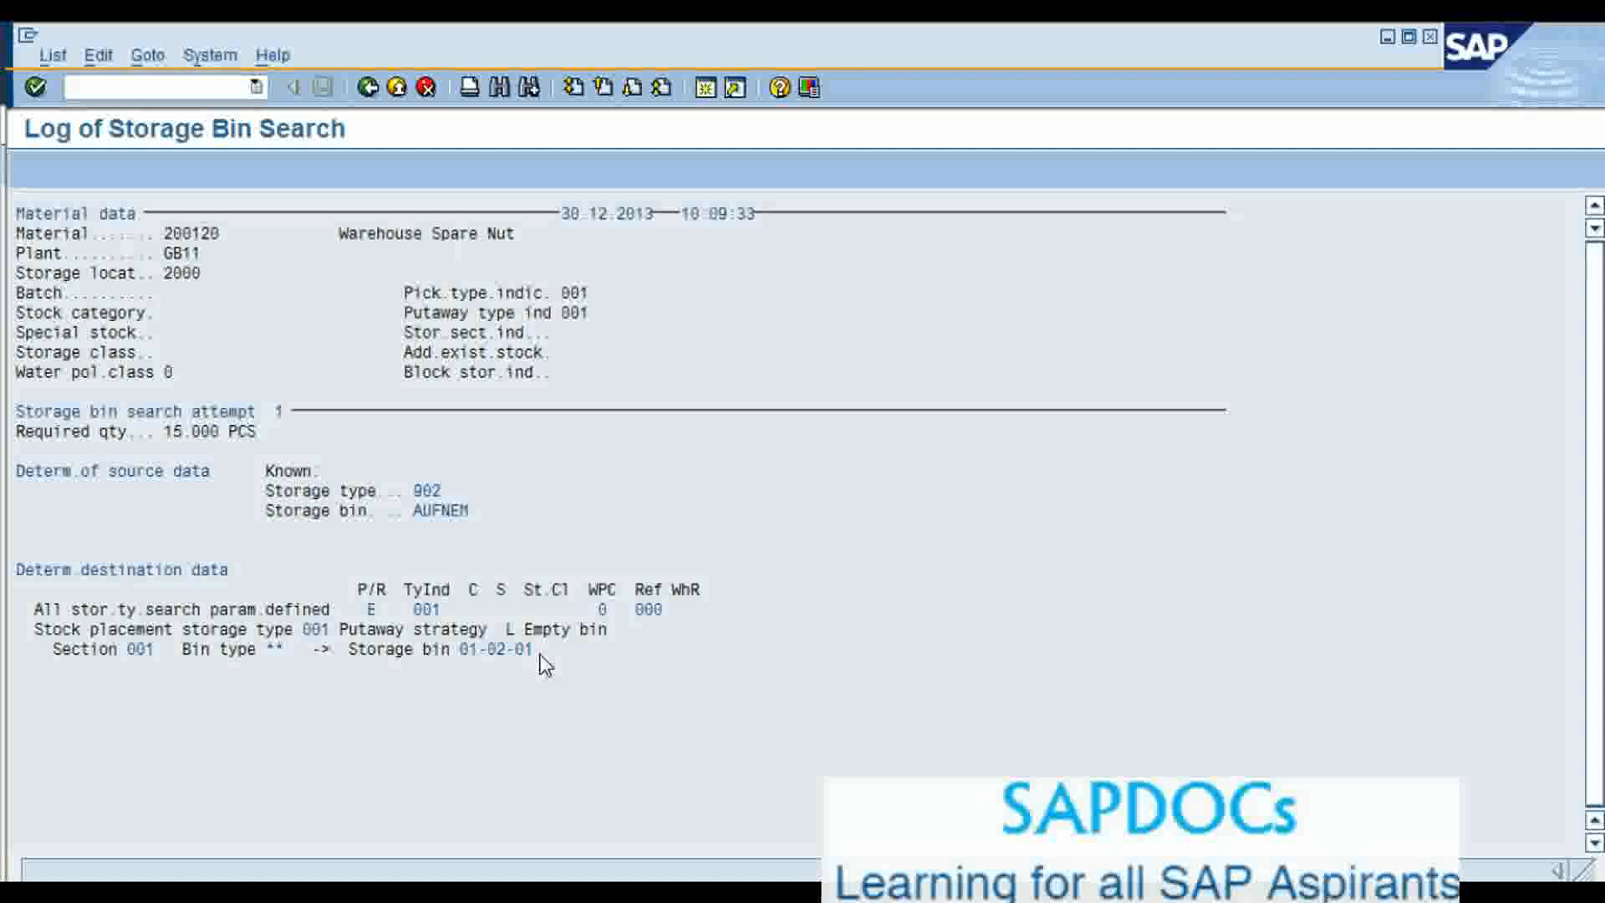
click(368, 87)
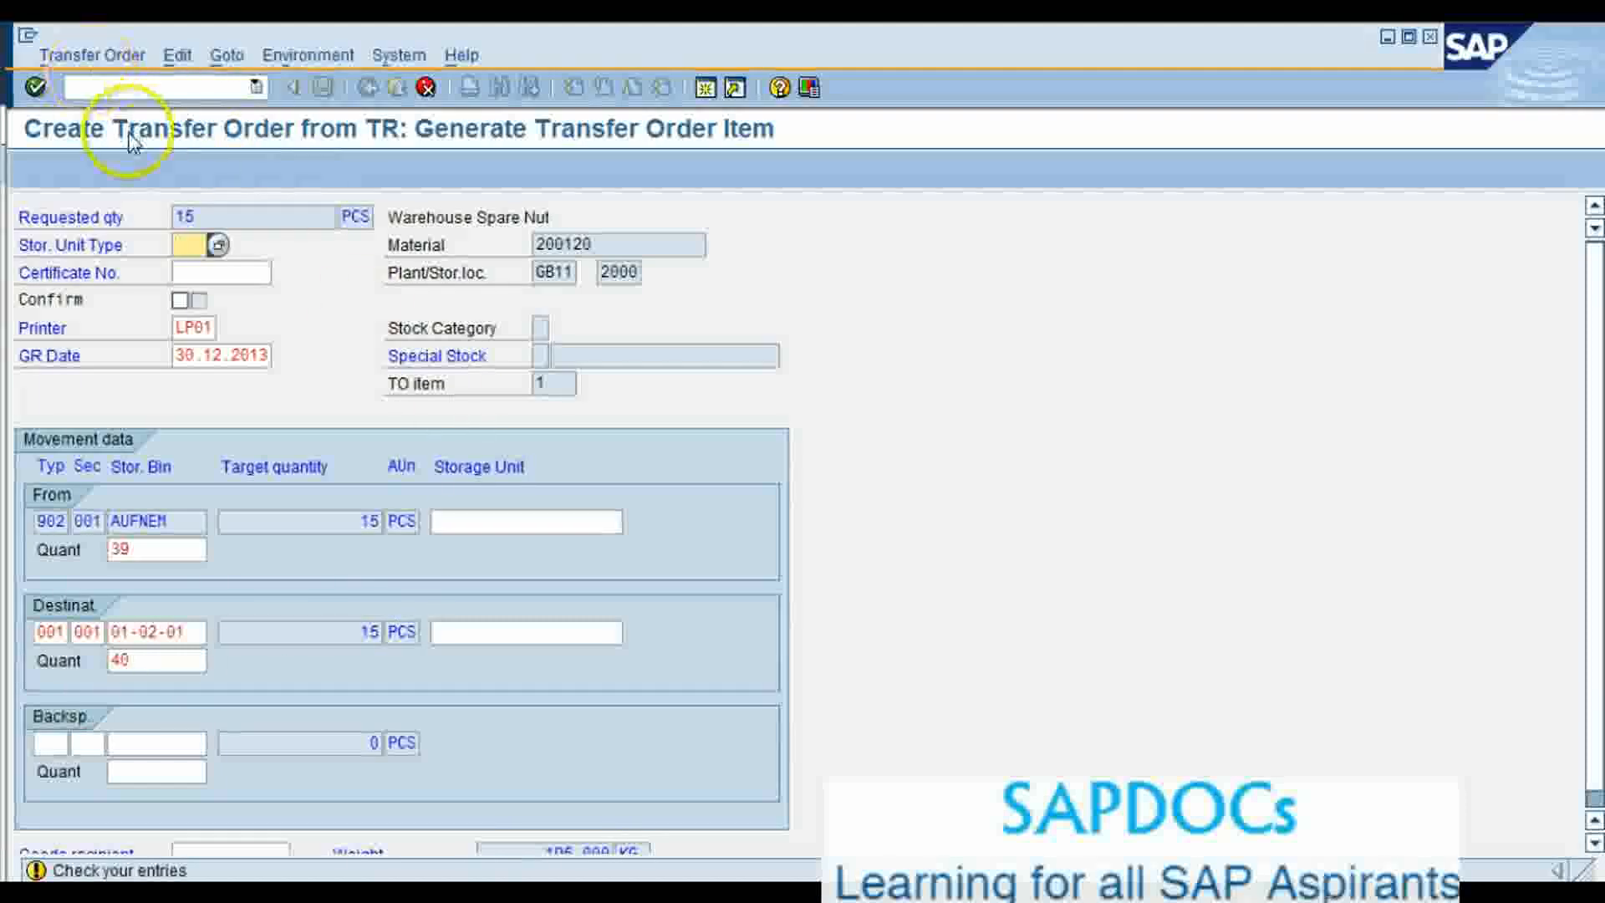
Accept the putaway item of 15 PCS to storage type 001, bin 01-02-01, and save the transfer order
key(Return)
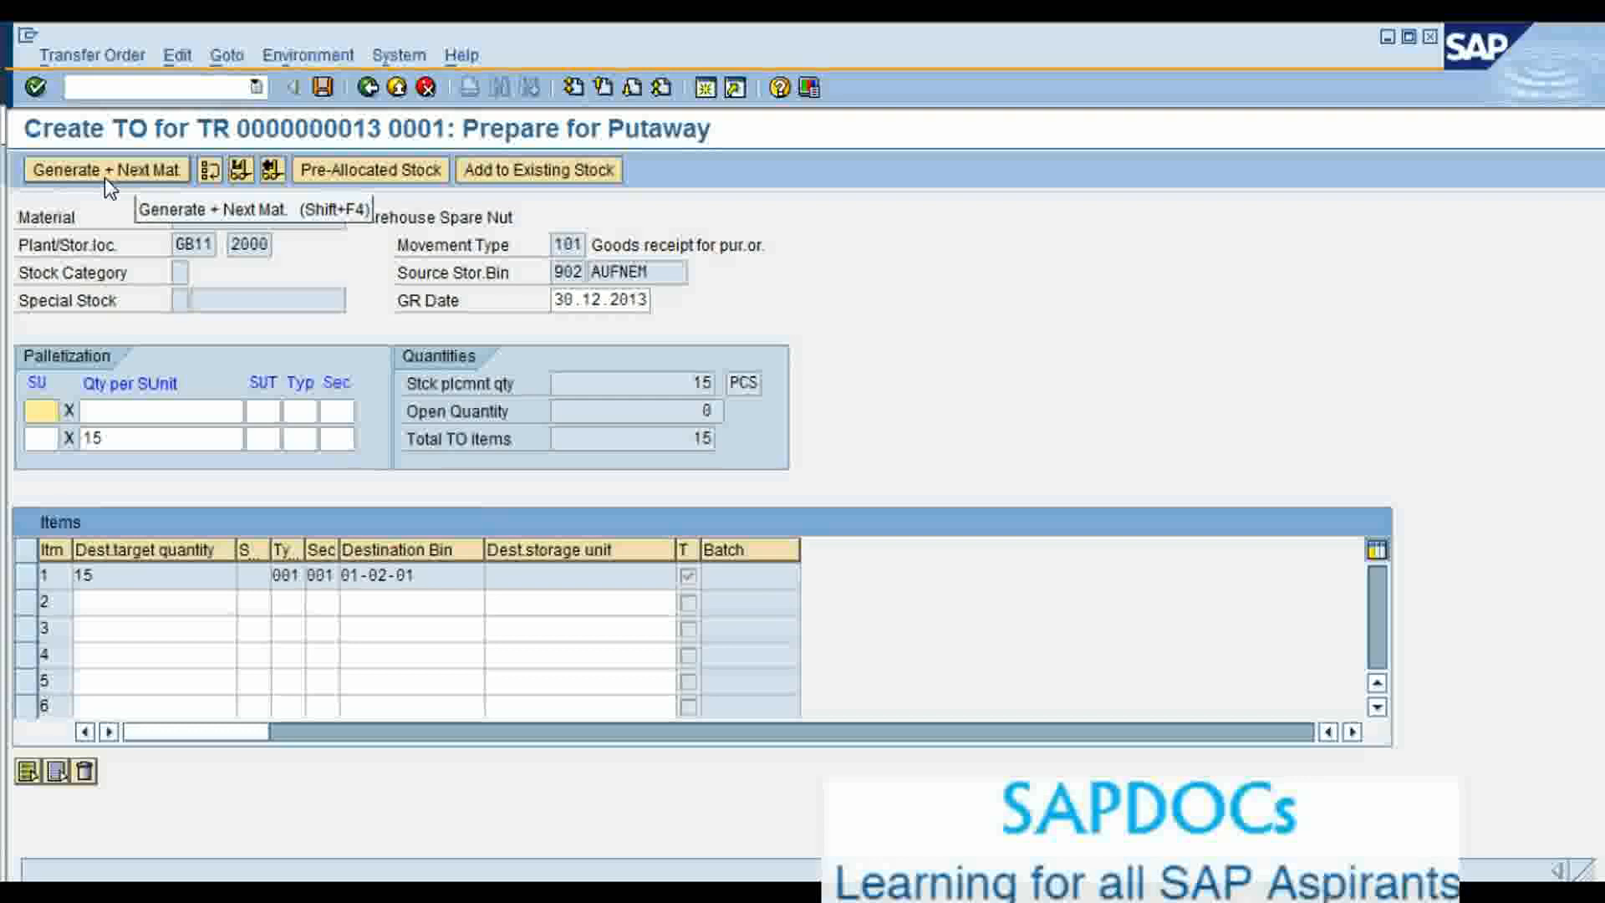
click(345, 359)
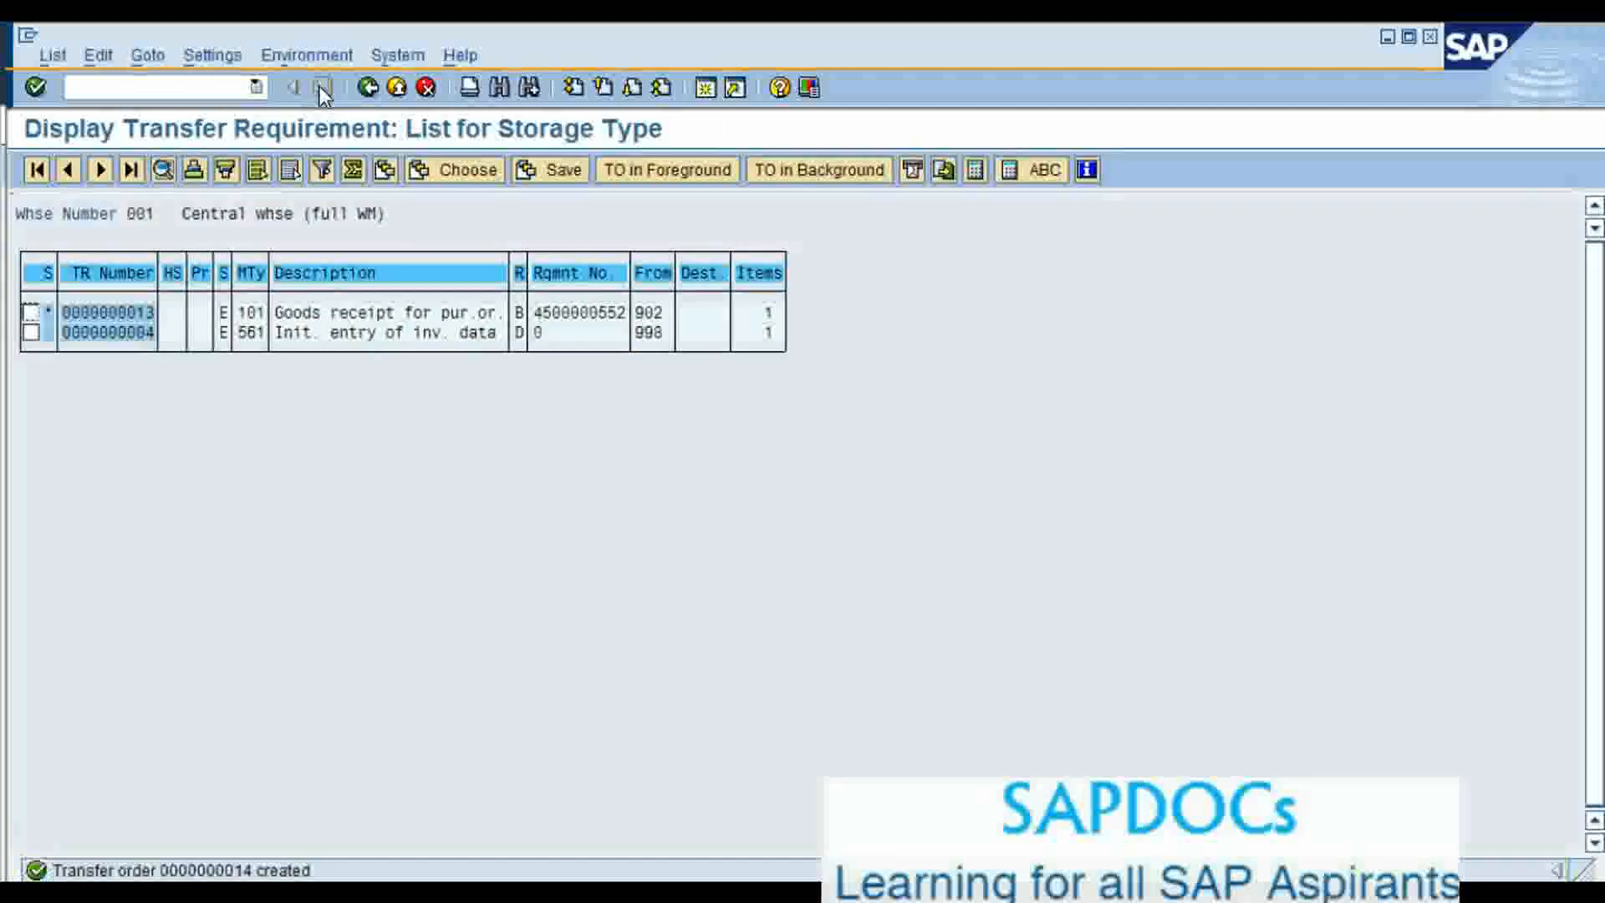
click(639, 522)
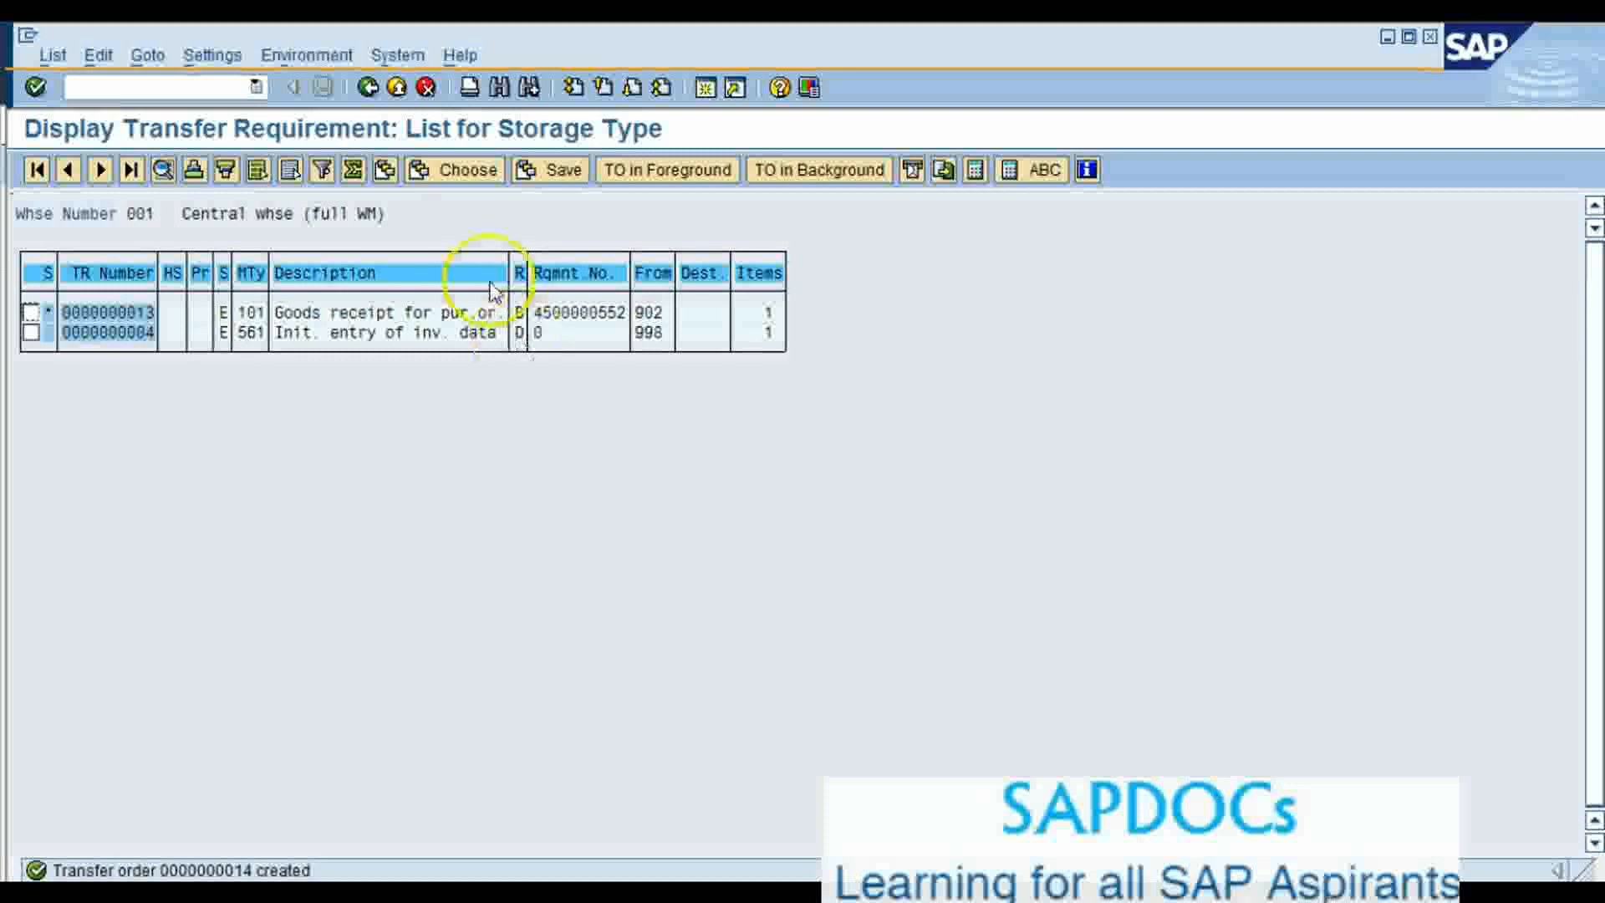
Switch to the warehouse stock overview of material 200120 and refresh it to examine the putaway and pick quantities
click(367, 87)
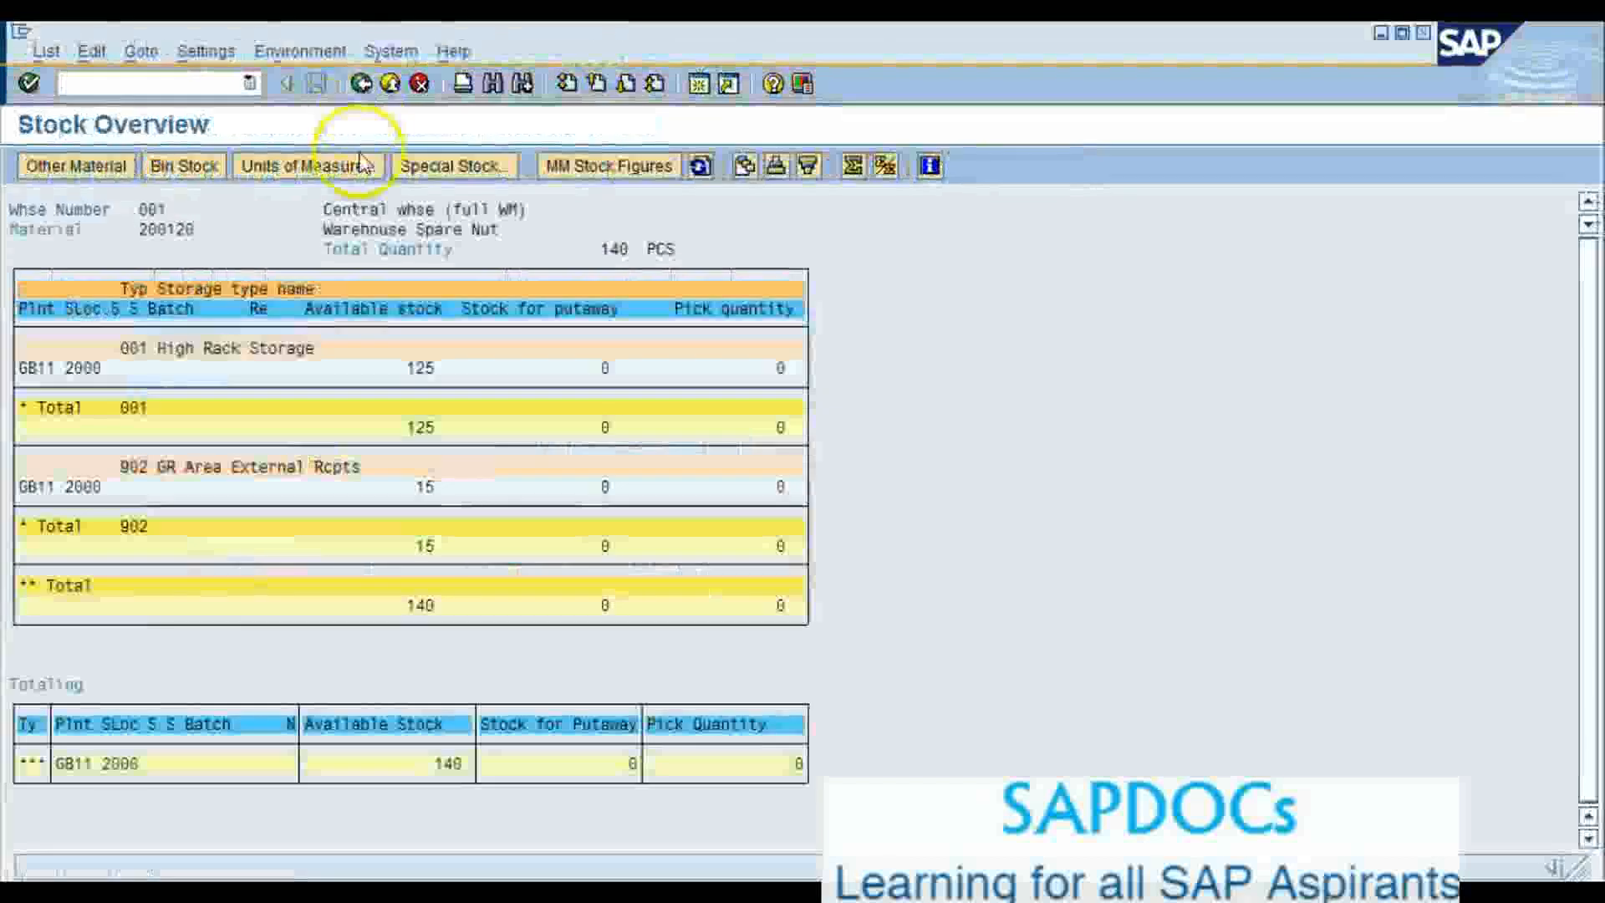
click(700, 166)
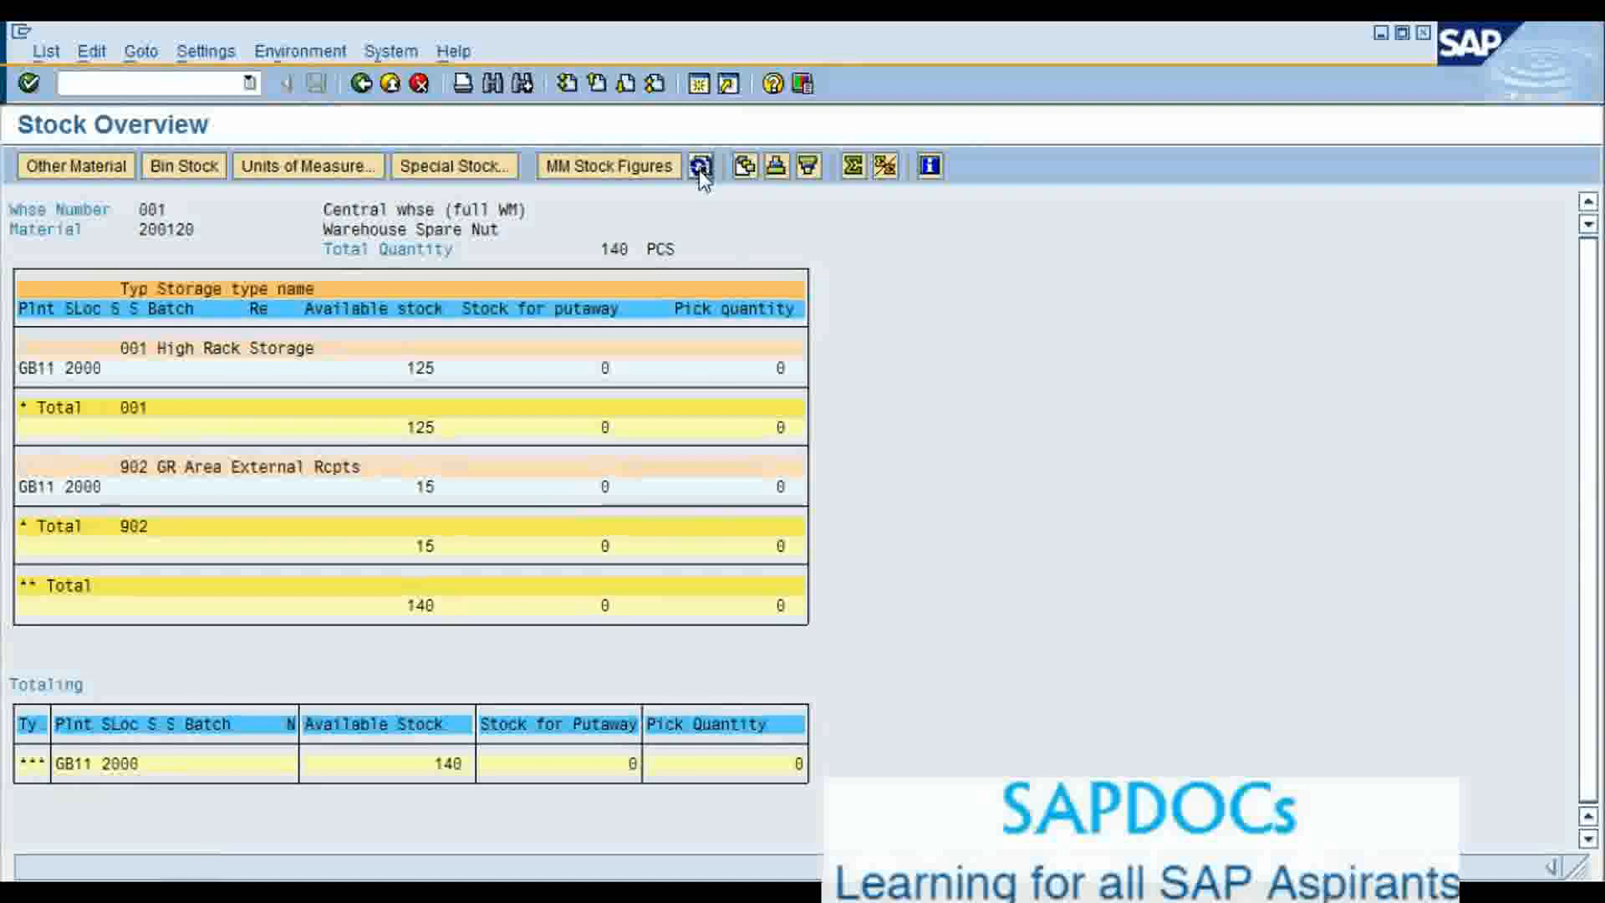
click(700, 167)
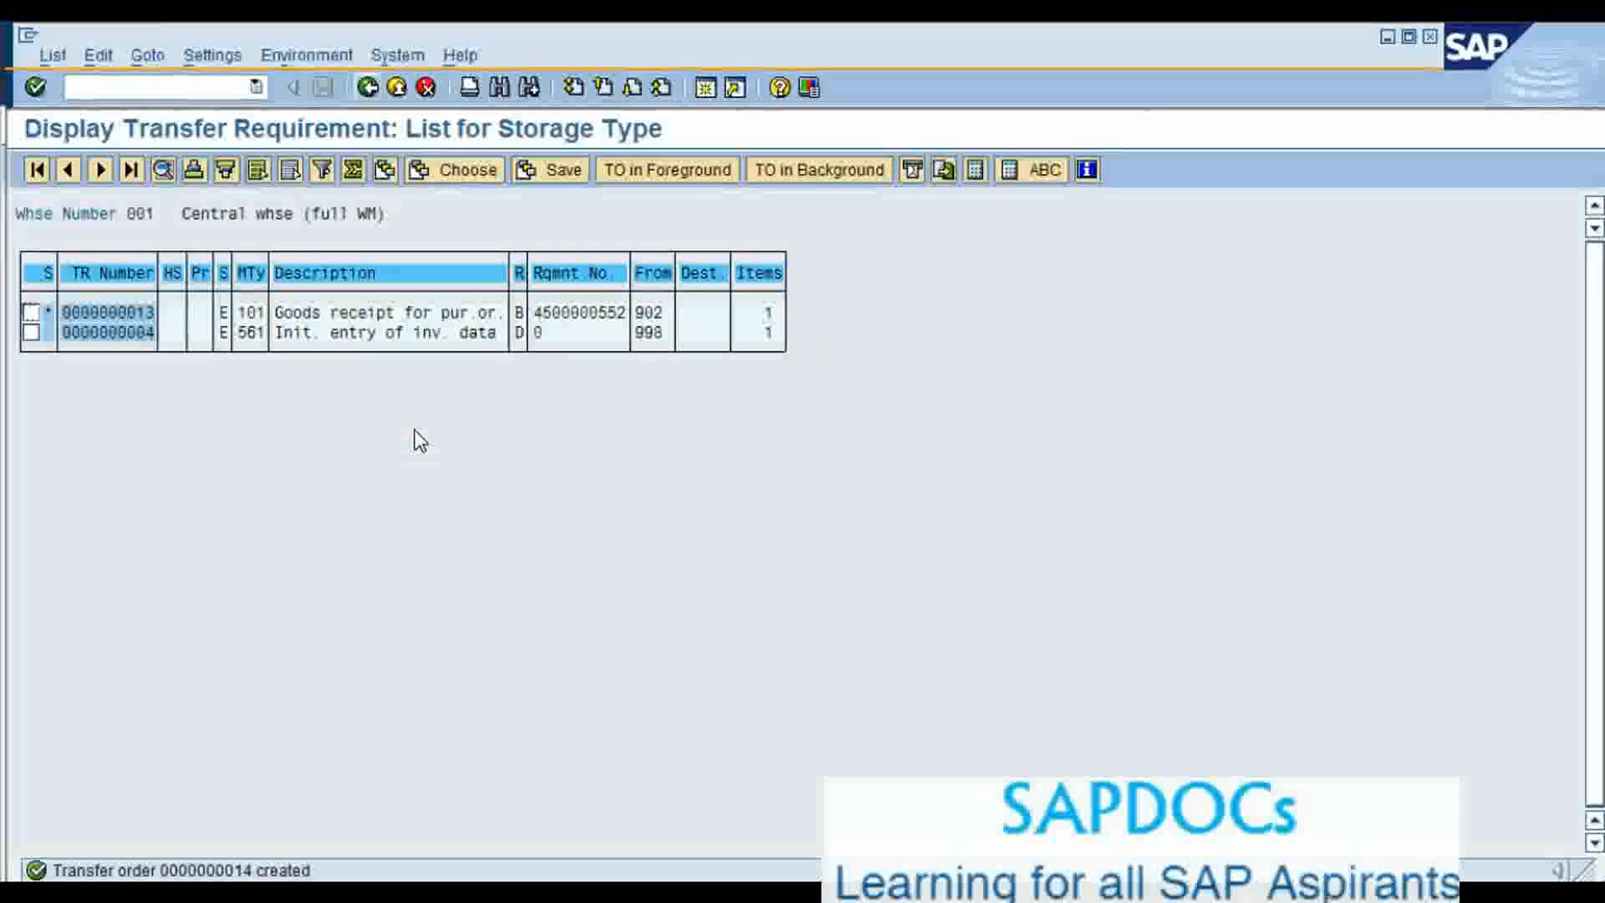
Leave the transfer requirement list and open the new transfer order in warehouse 001 for confirmation with transaction LT12
click(368, 87)
key(F3)
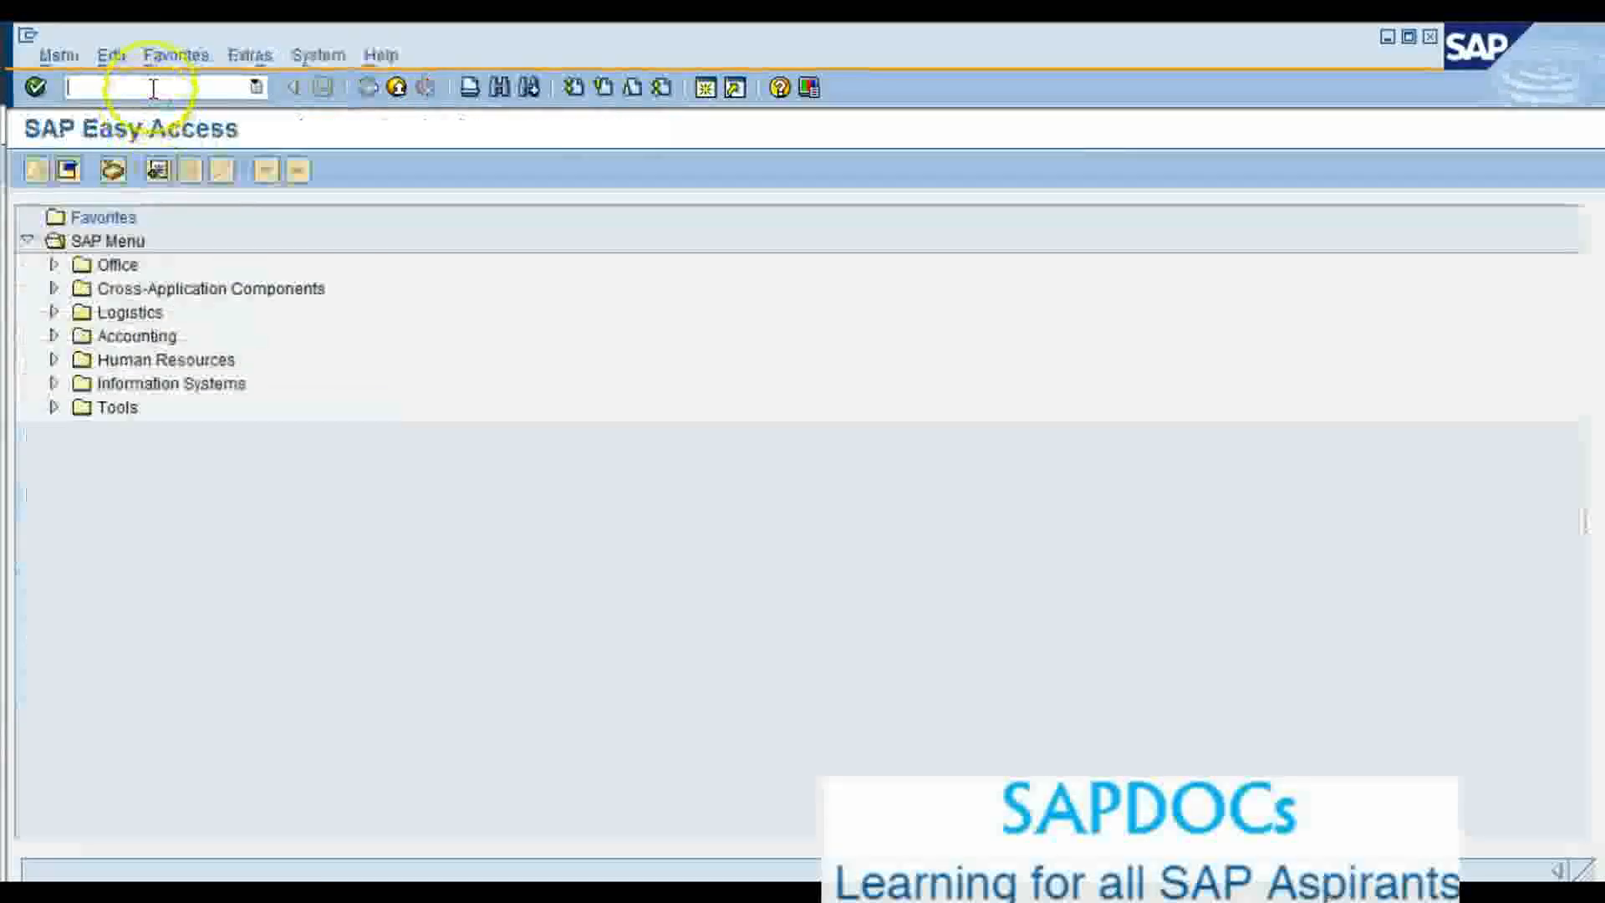
text(t)
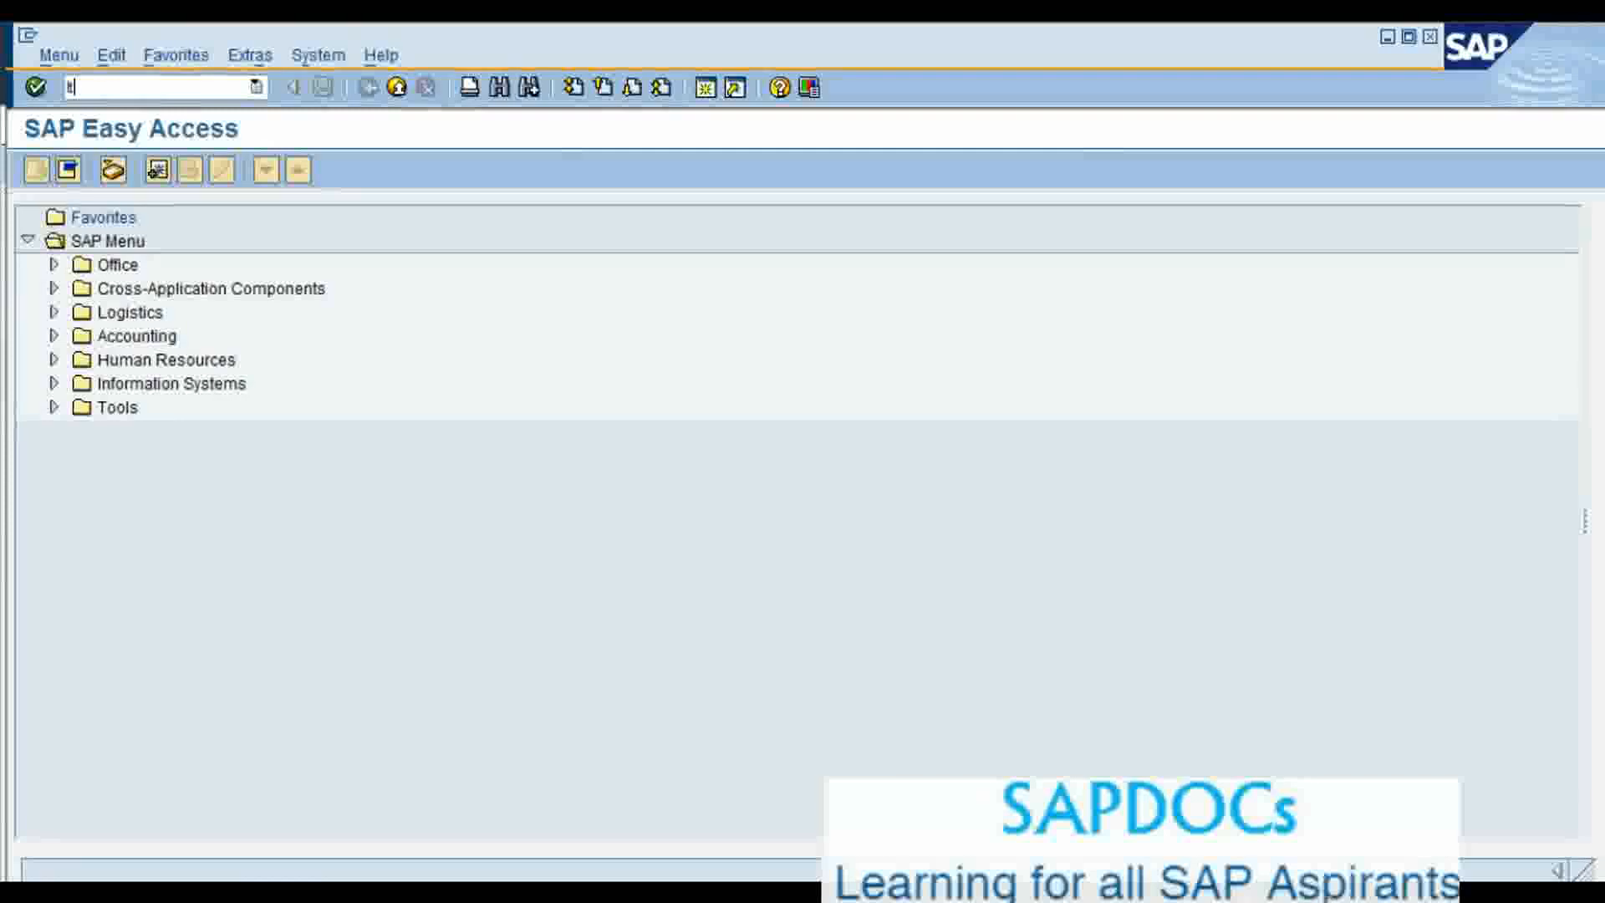
text(12)
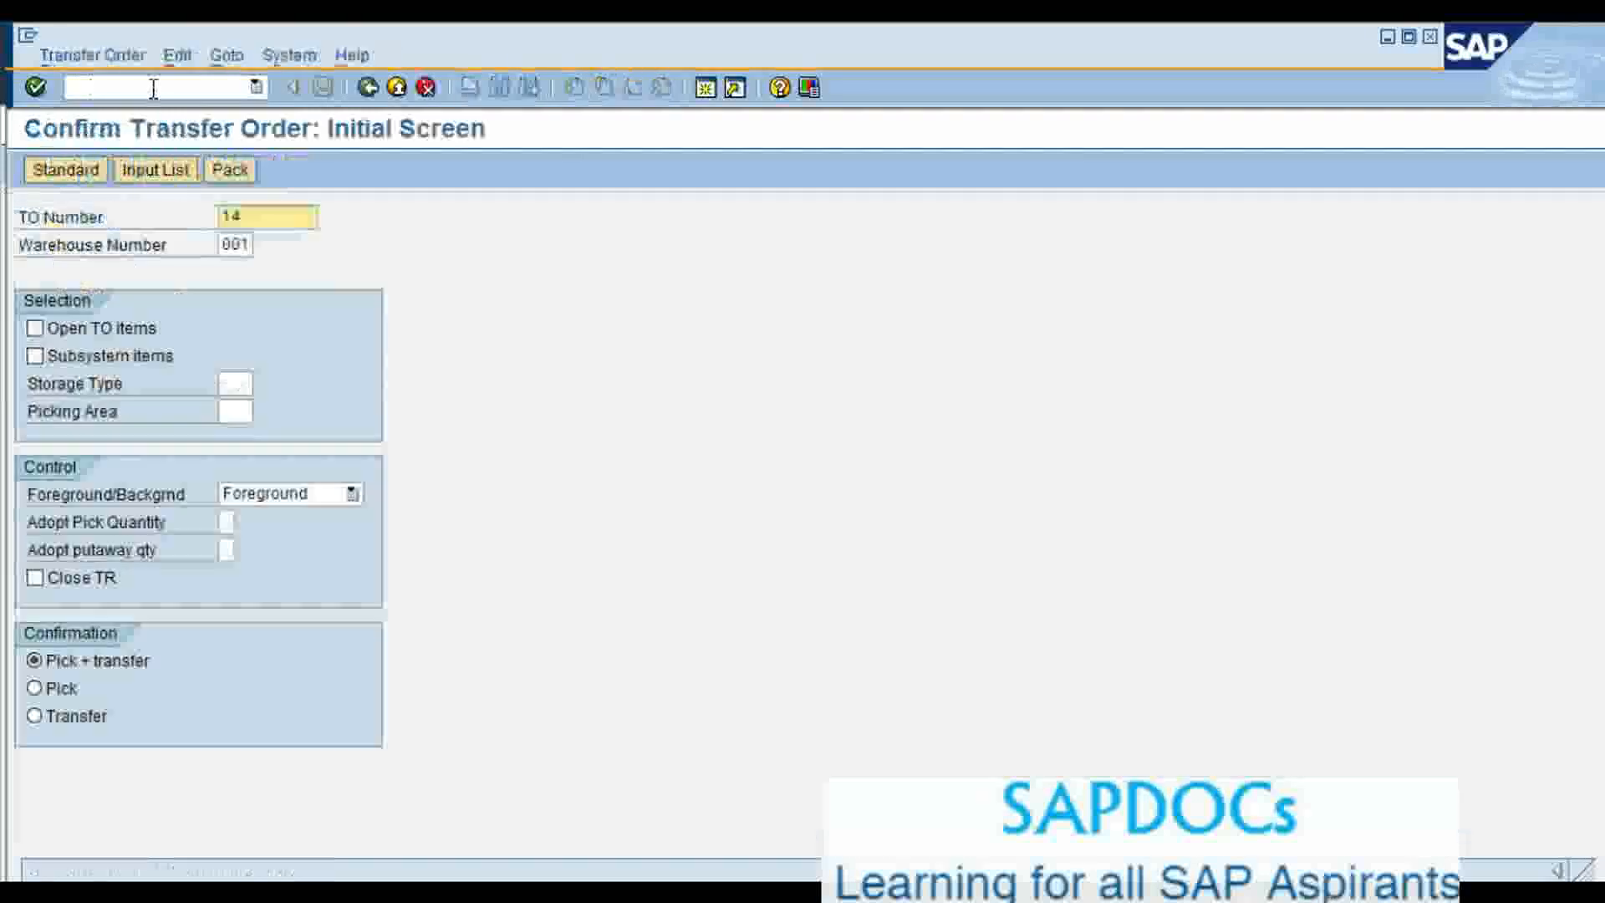
click(443, 284)
key(Return)
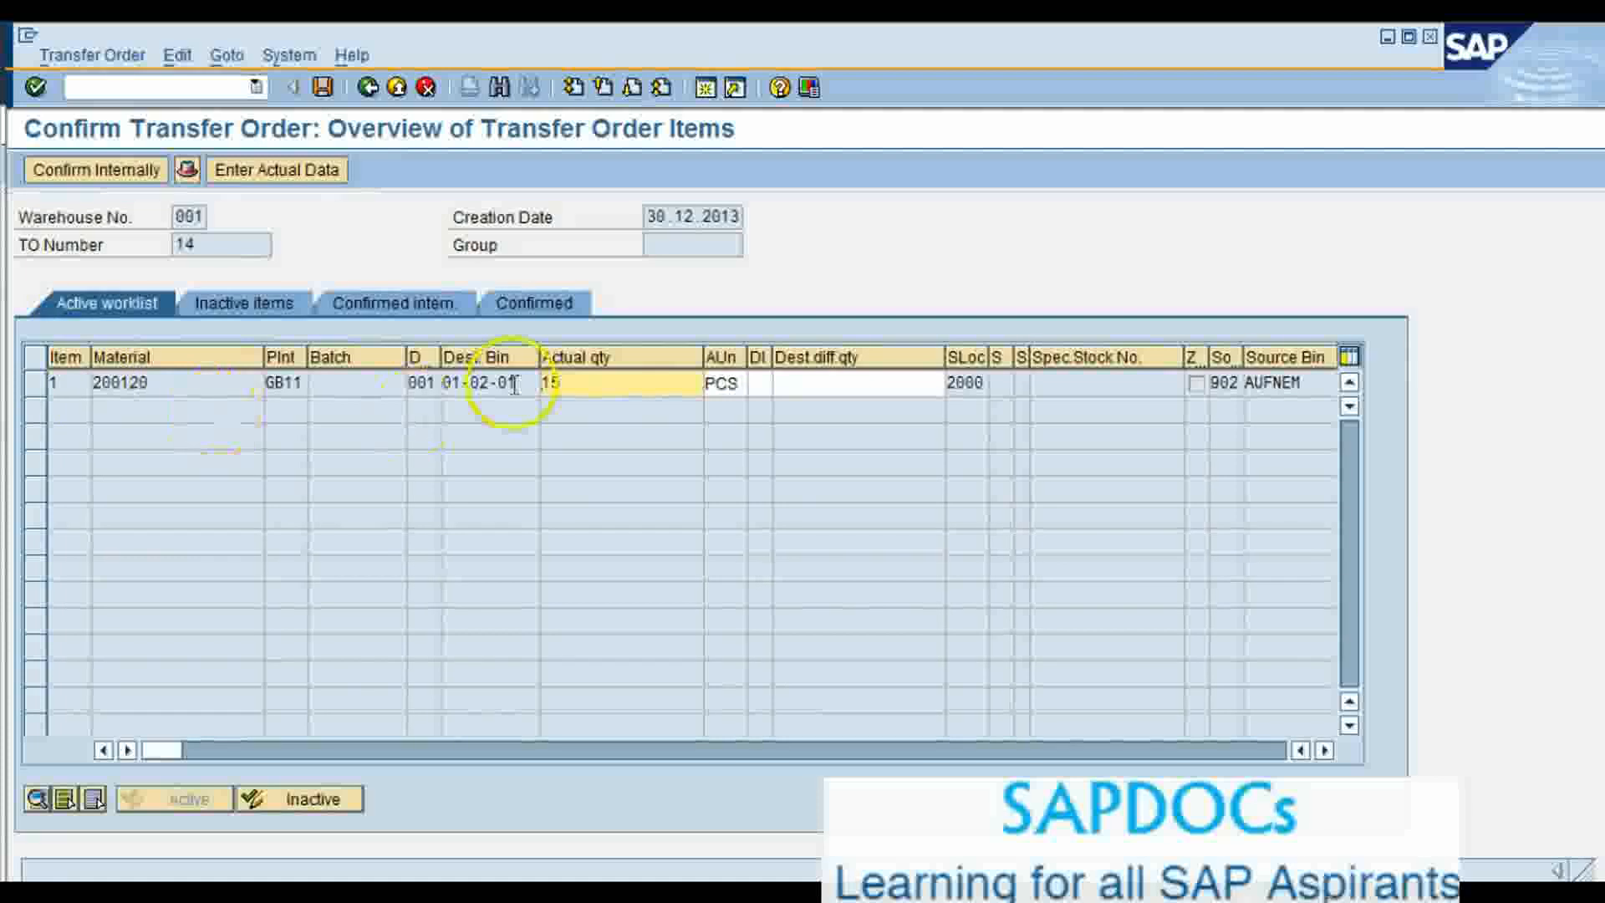
Try an actual quantity of 14 PCS on the transfer order item and inspect the destination difference quantity field
click(611, 382)
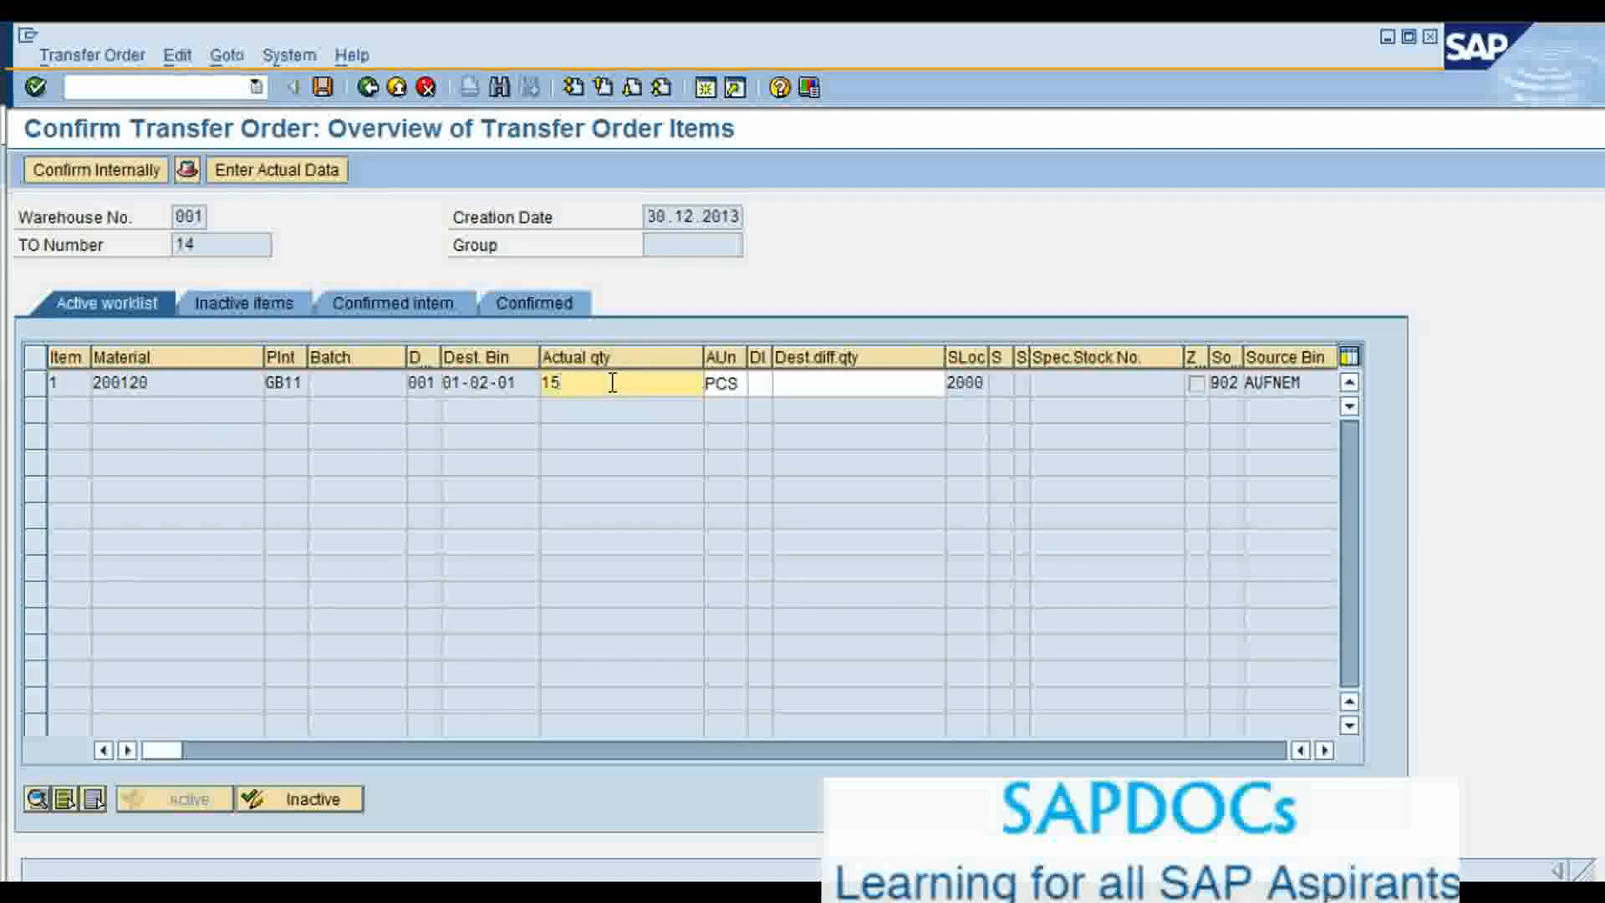
click(612, 383)
click(833, 380)
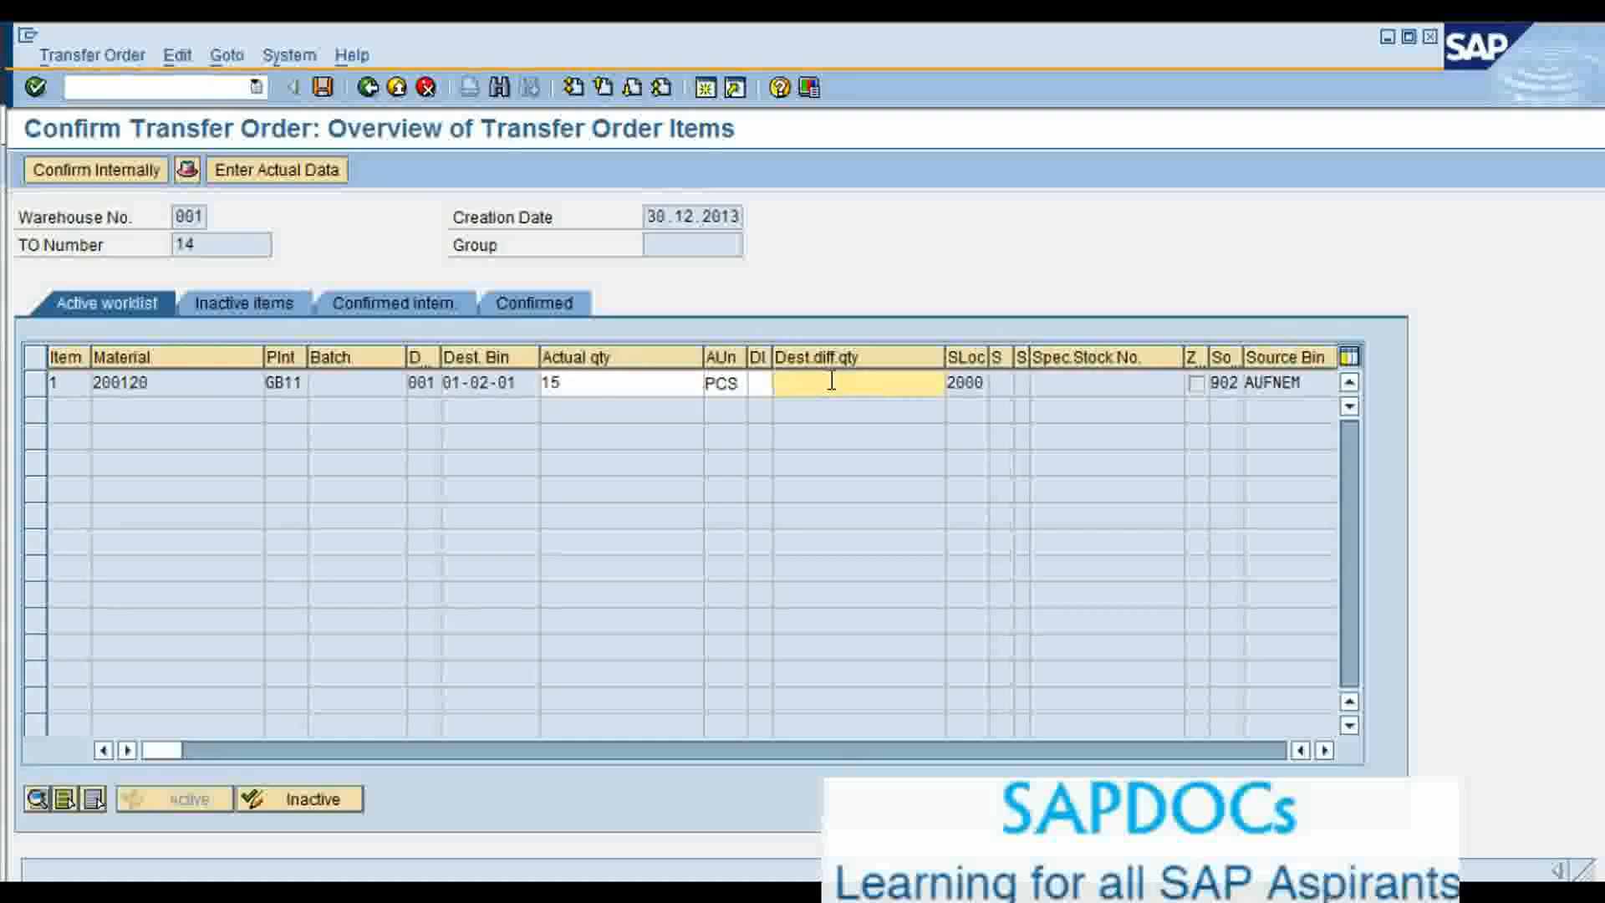
click(646, 384)
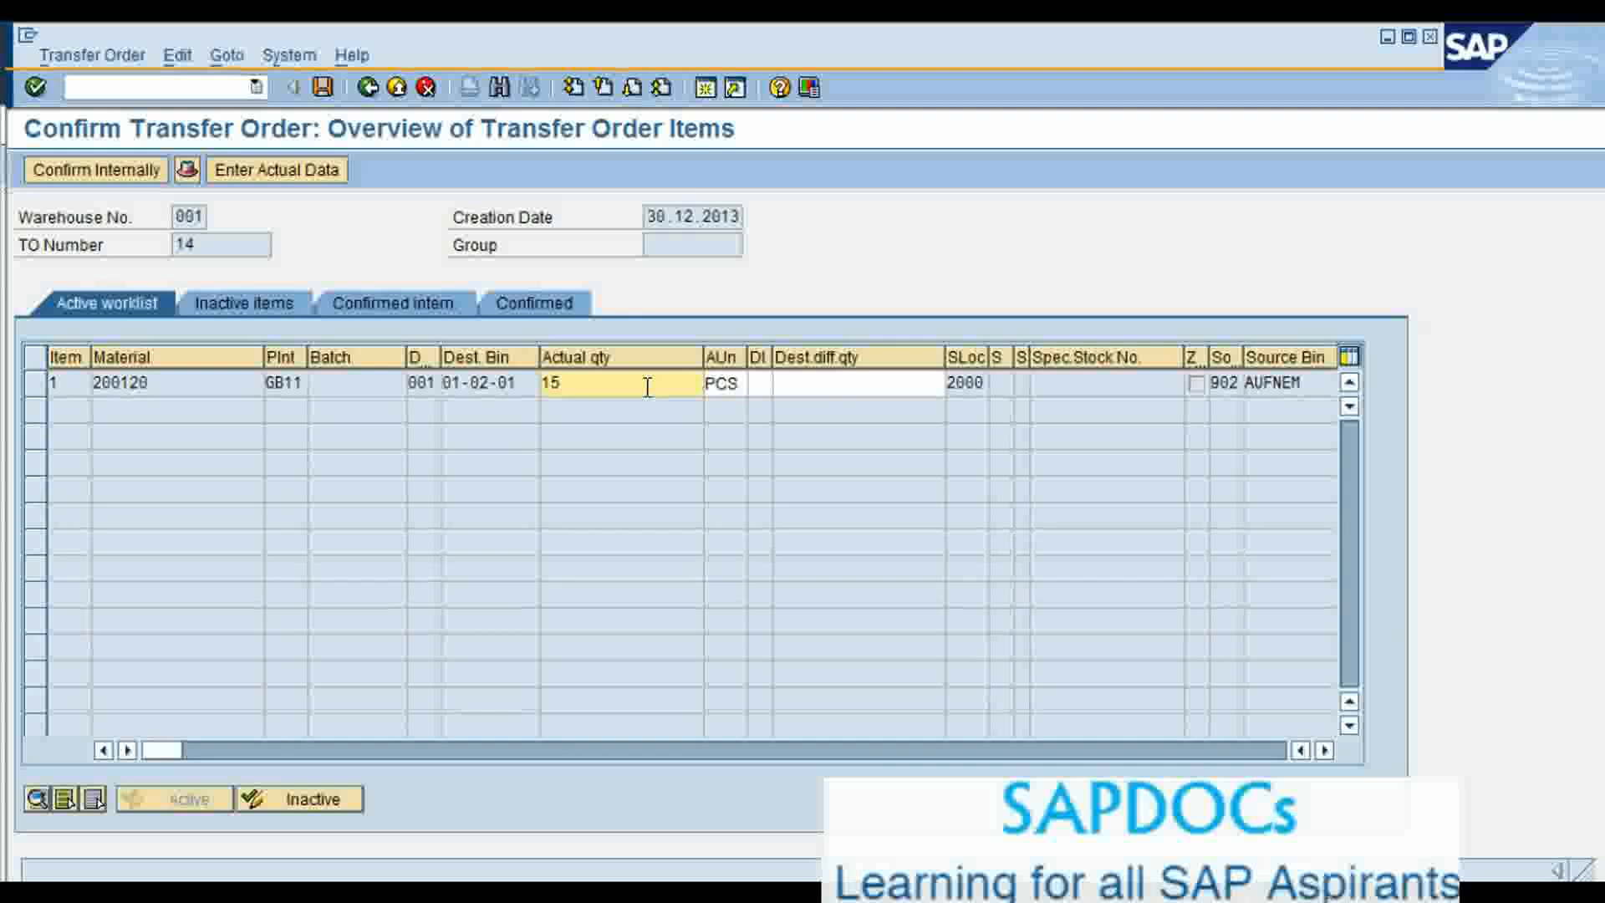
click(878, 383)
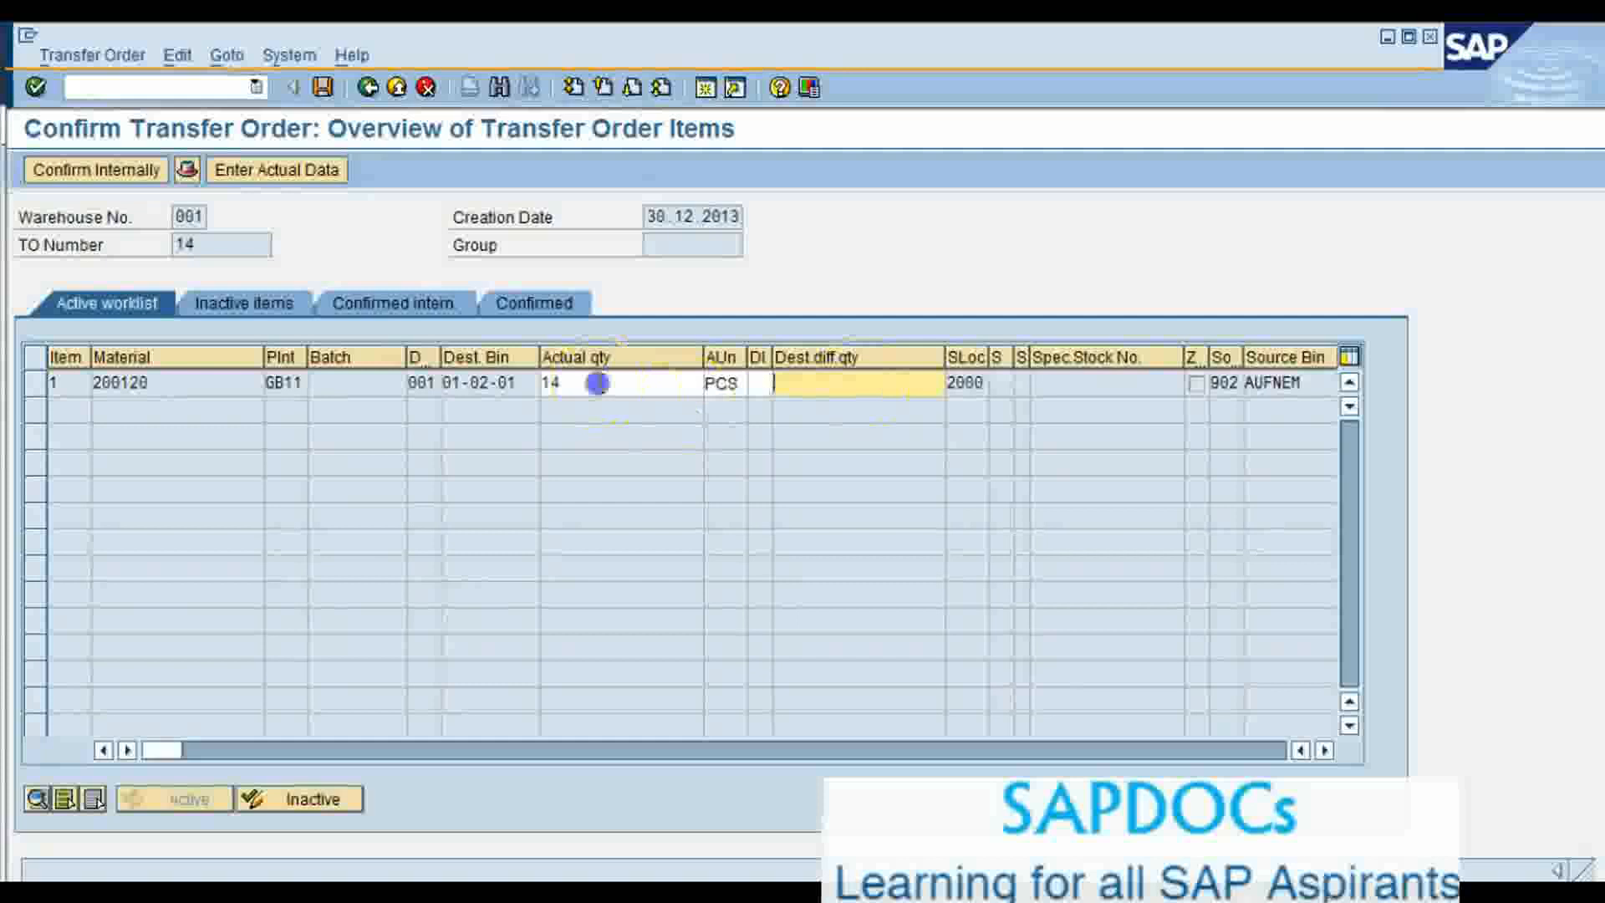
click(599, 383)
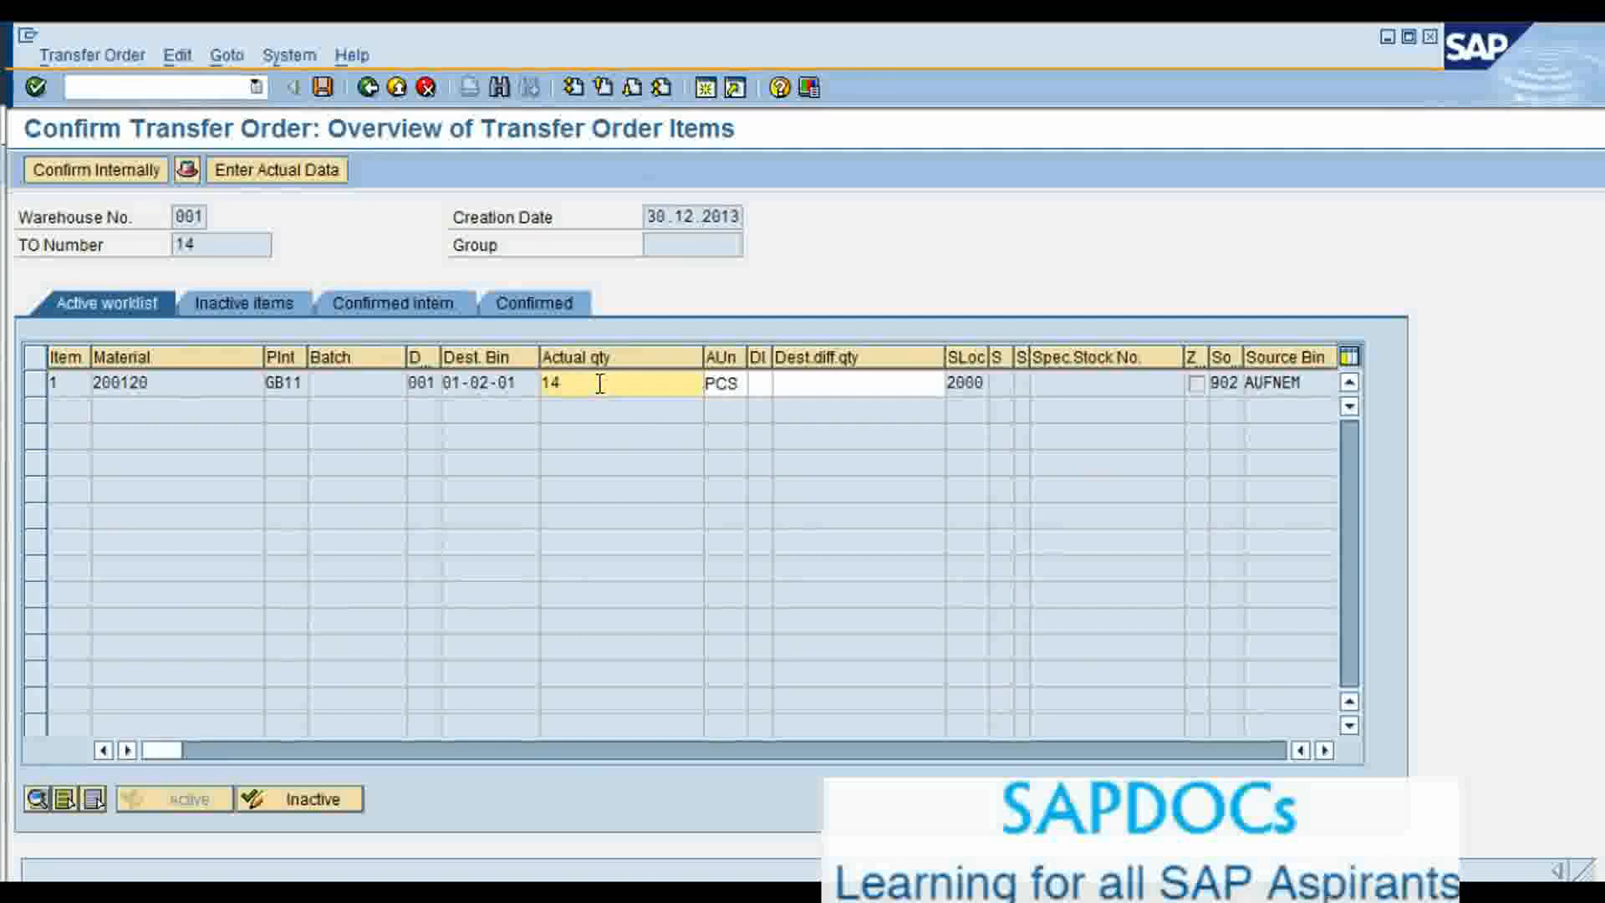
Set the item's actual quantity to 15 PCS and save the transfer order confirmation
text(5)
click(819, 364)
click(845, 383)
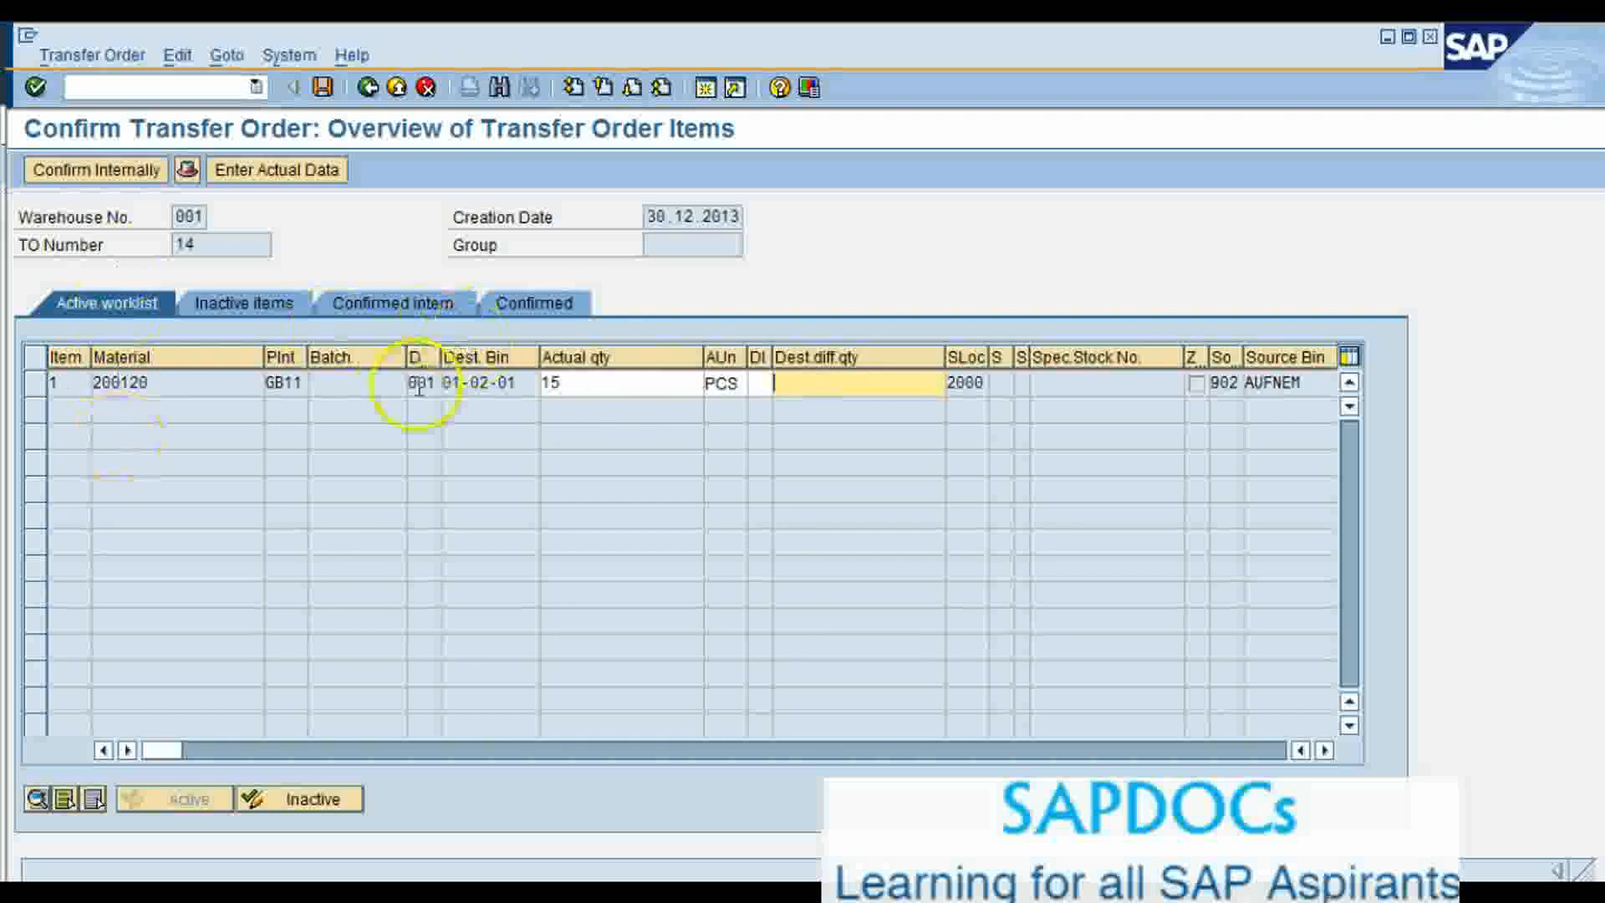
click(323, 87)
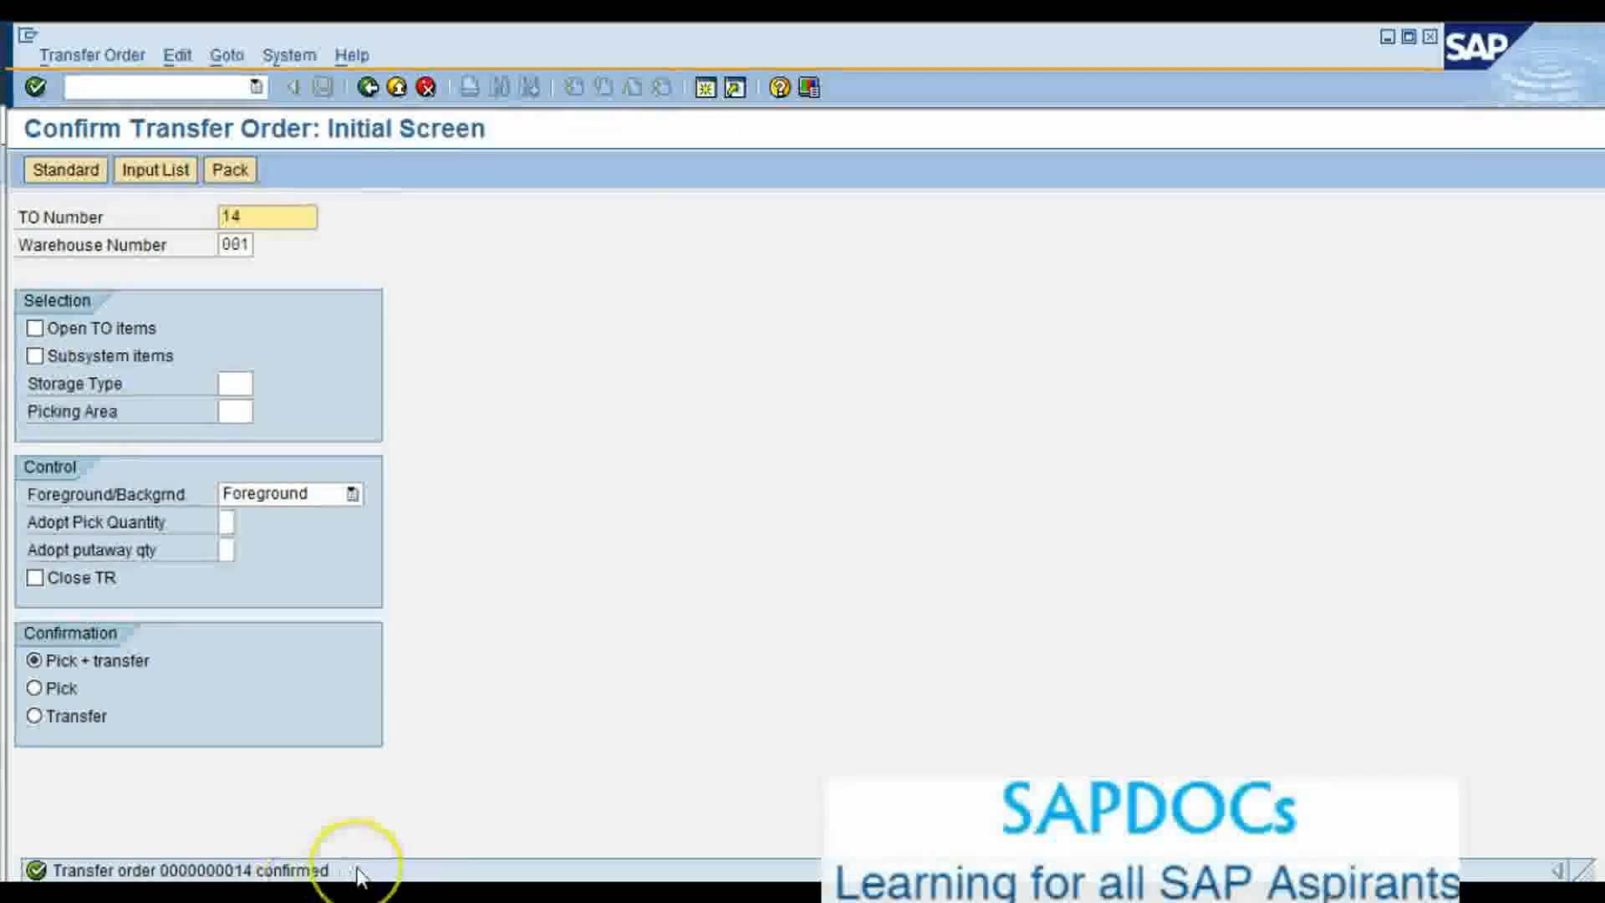
Refresh the warehouse stock overview, then reopen the WM stocks of storage location 2000 Machine sales from the basic list
key(alt+Tab)
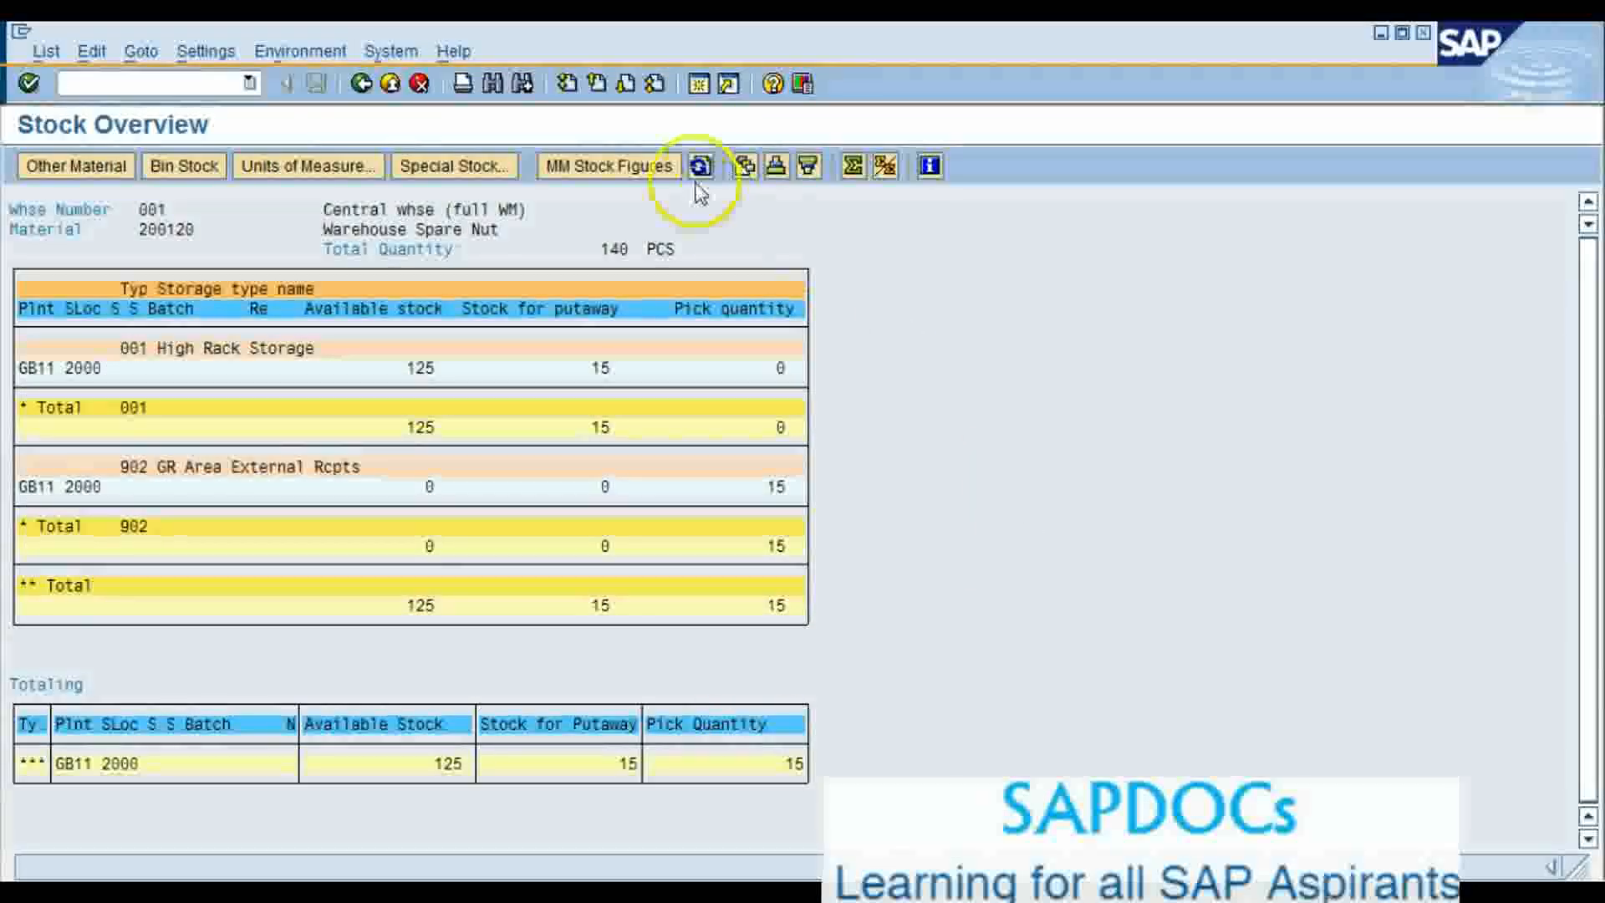
click(703, 167)
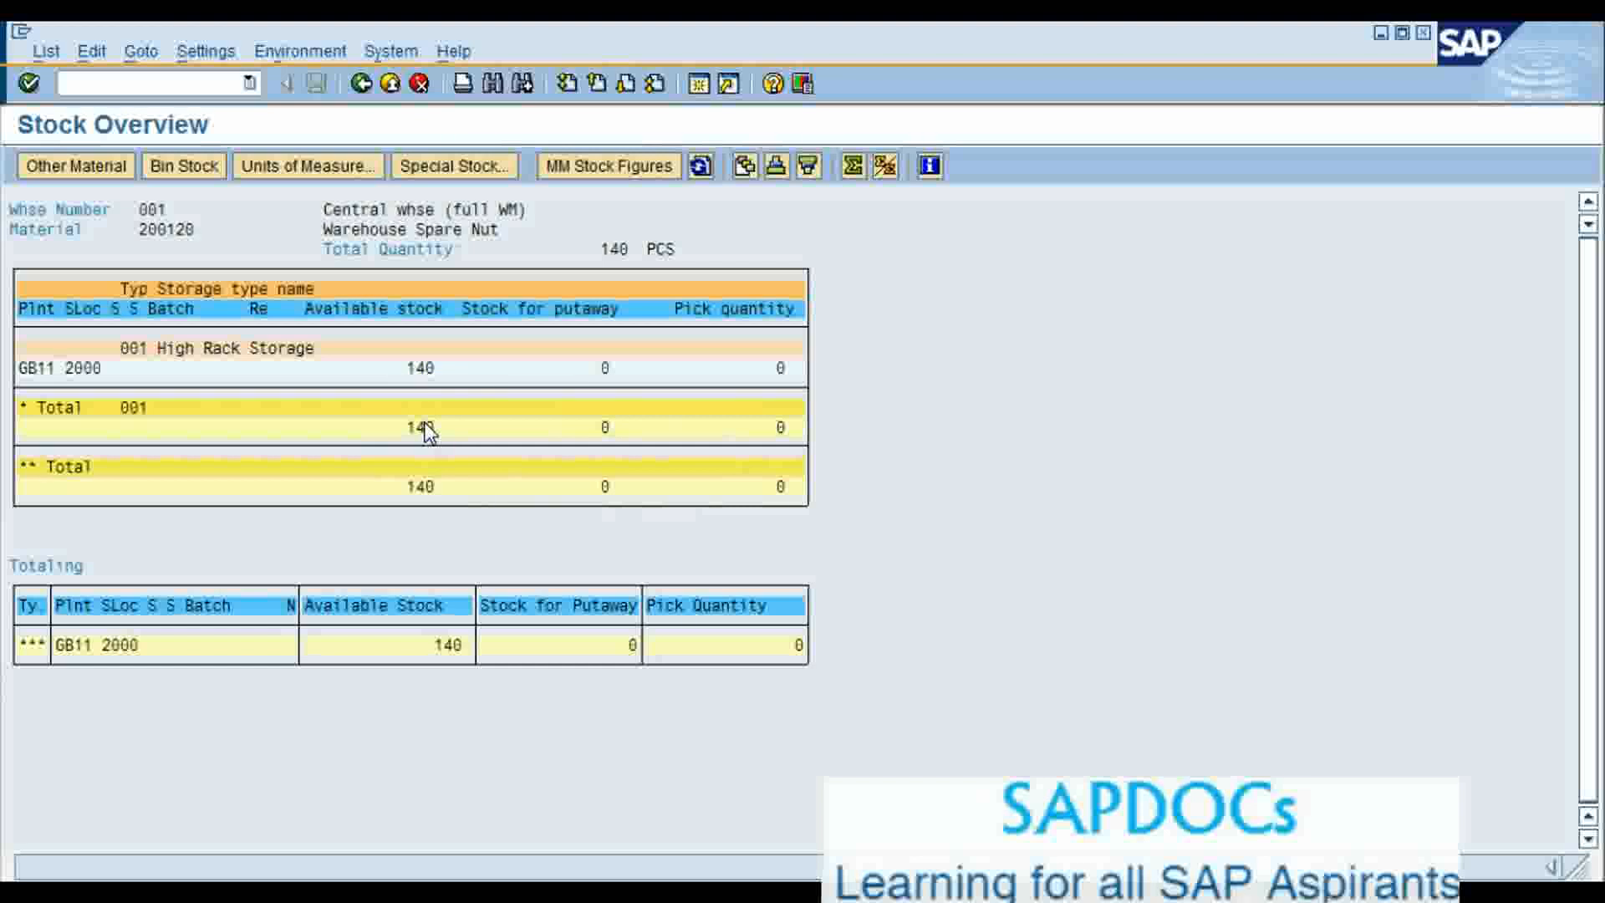
click(360, 85)
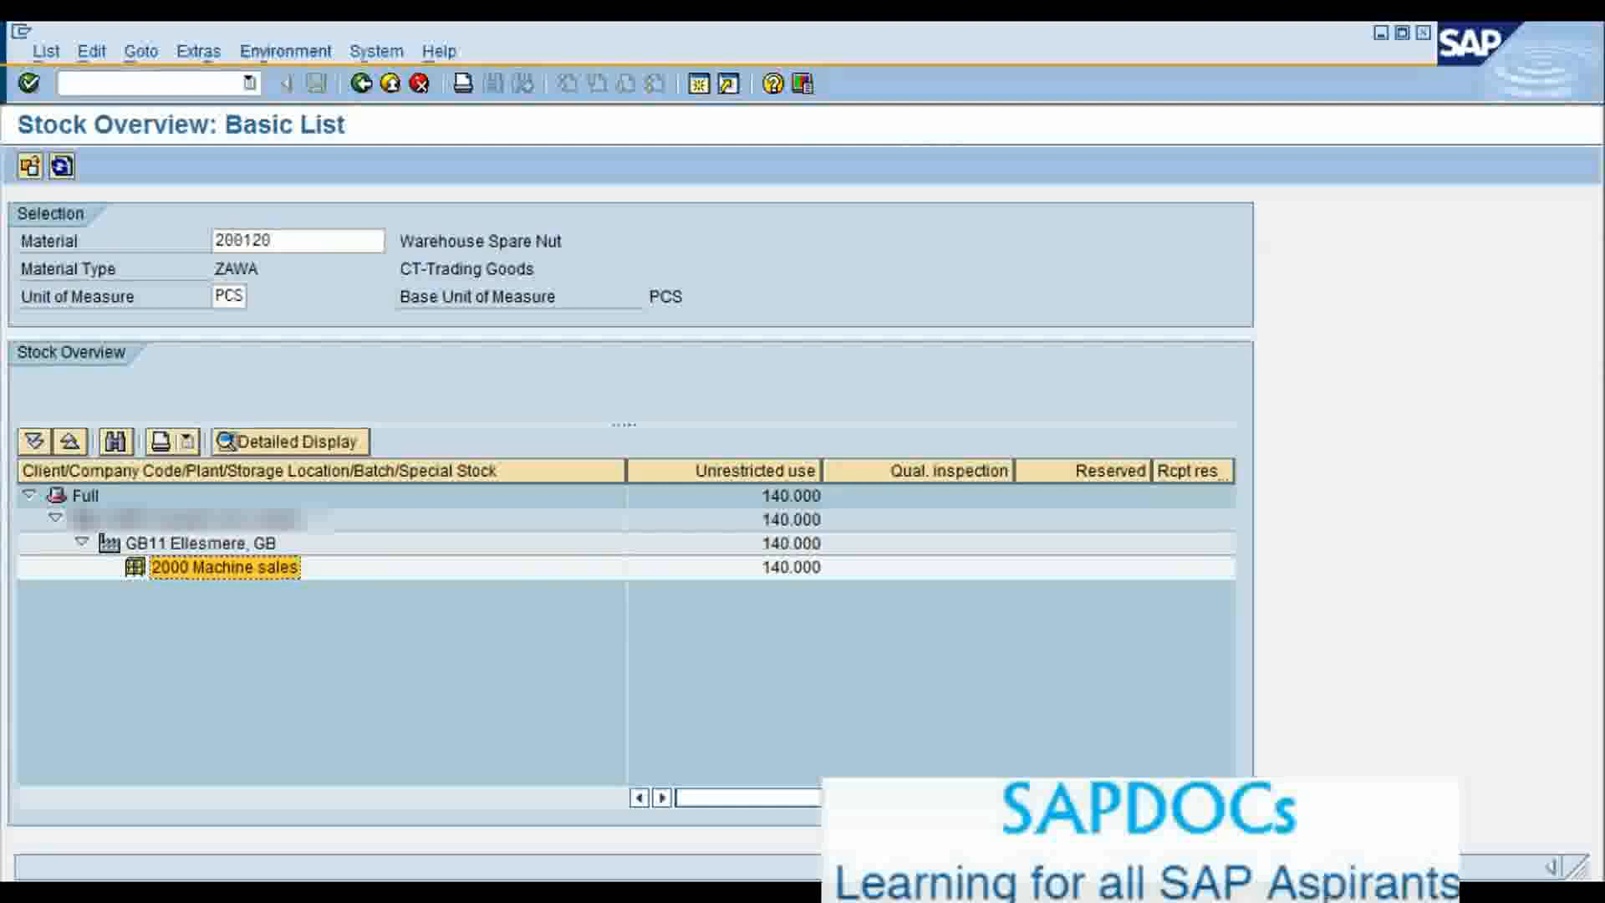
click(286, 51)
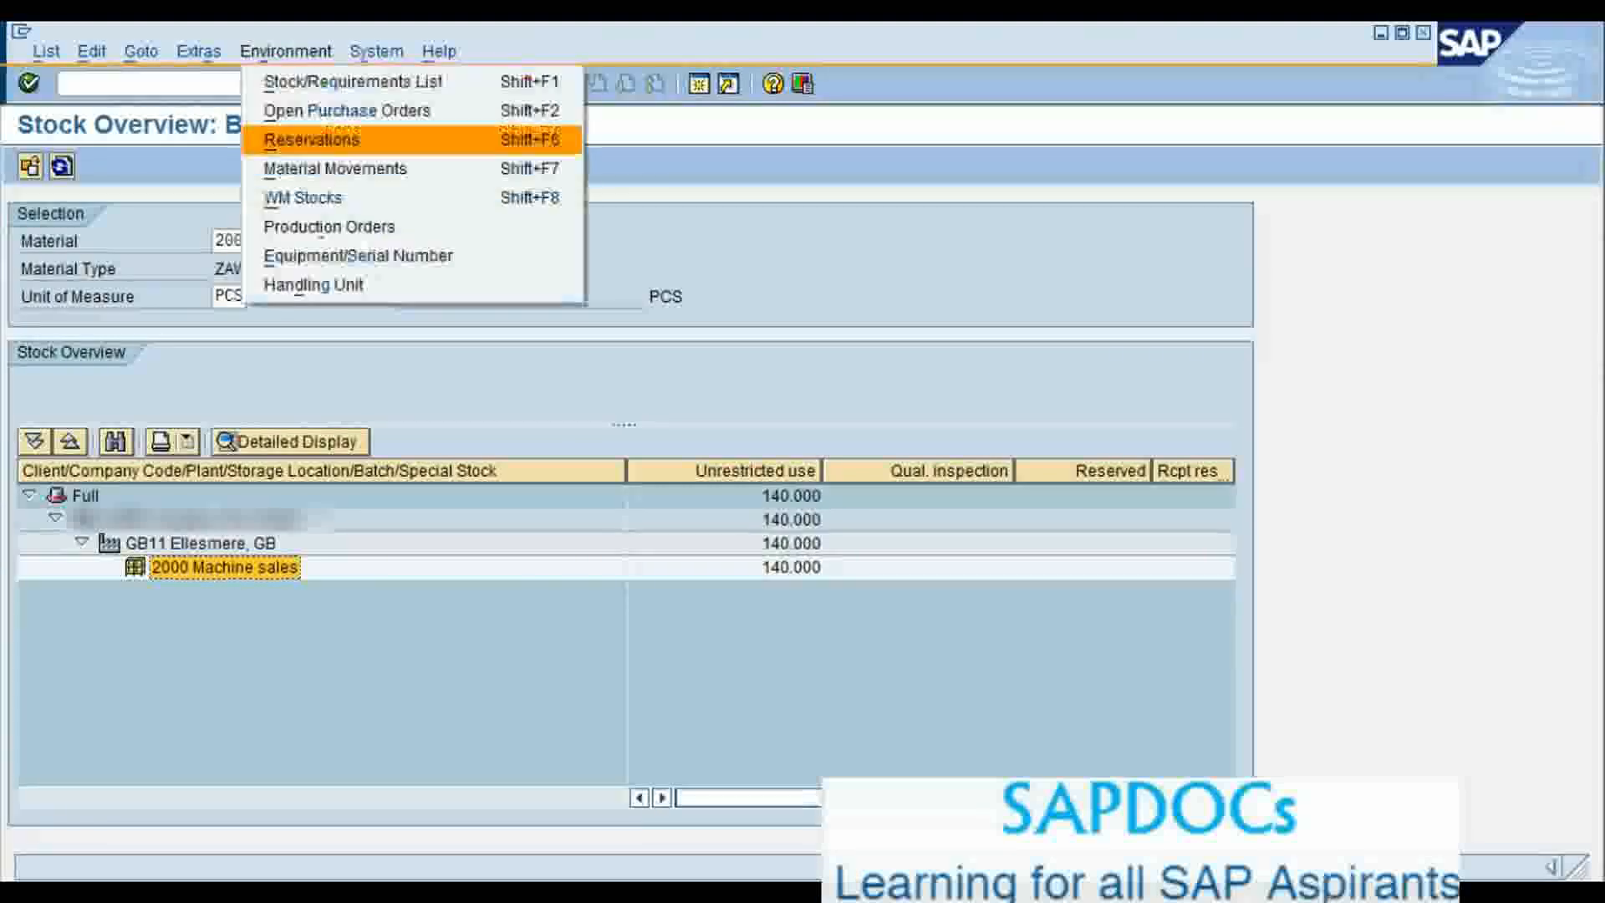
click(303, 198)
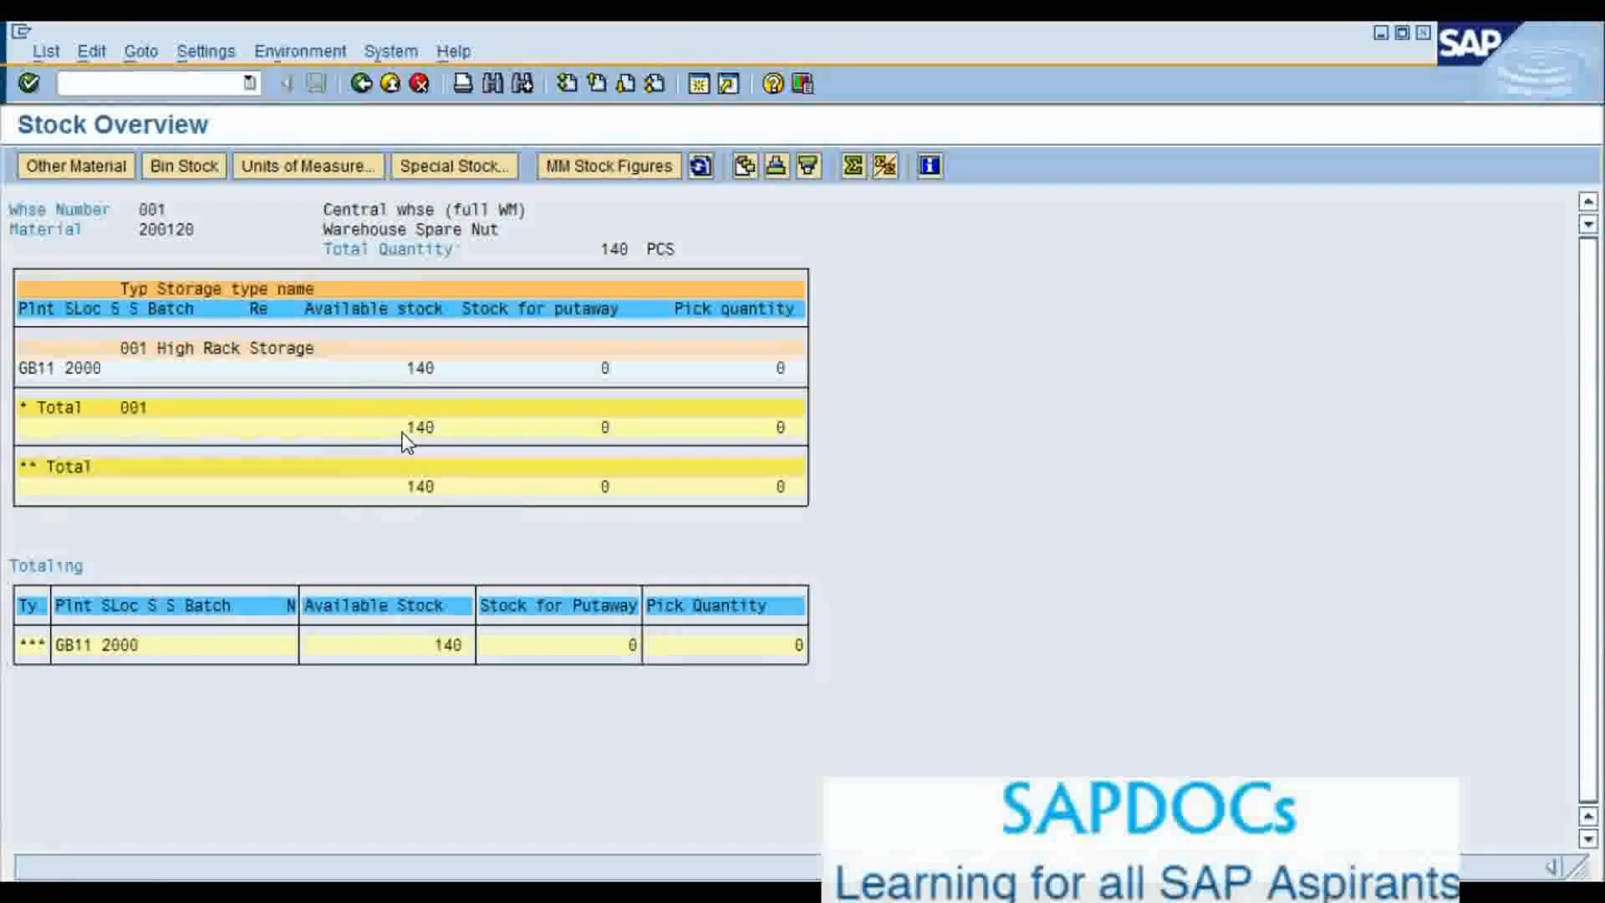
Open the WM stock overview for material 200120 in warehouse 001, plant GB11, in a new session and display its stock per storage bin
click(697, 87)
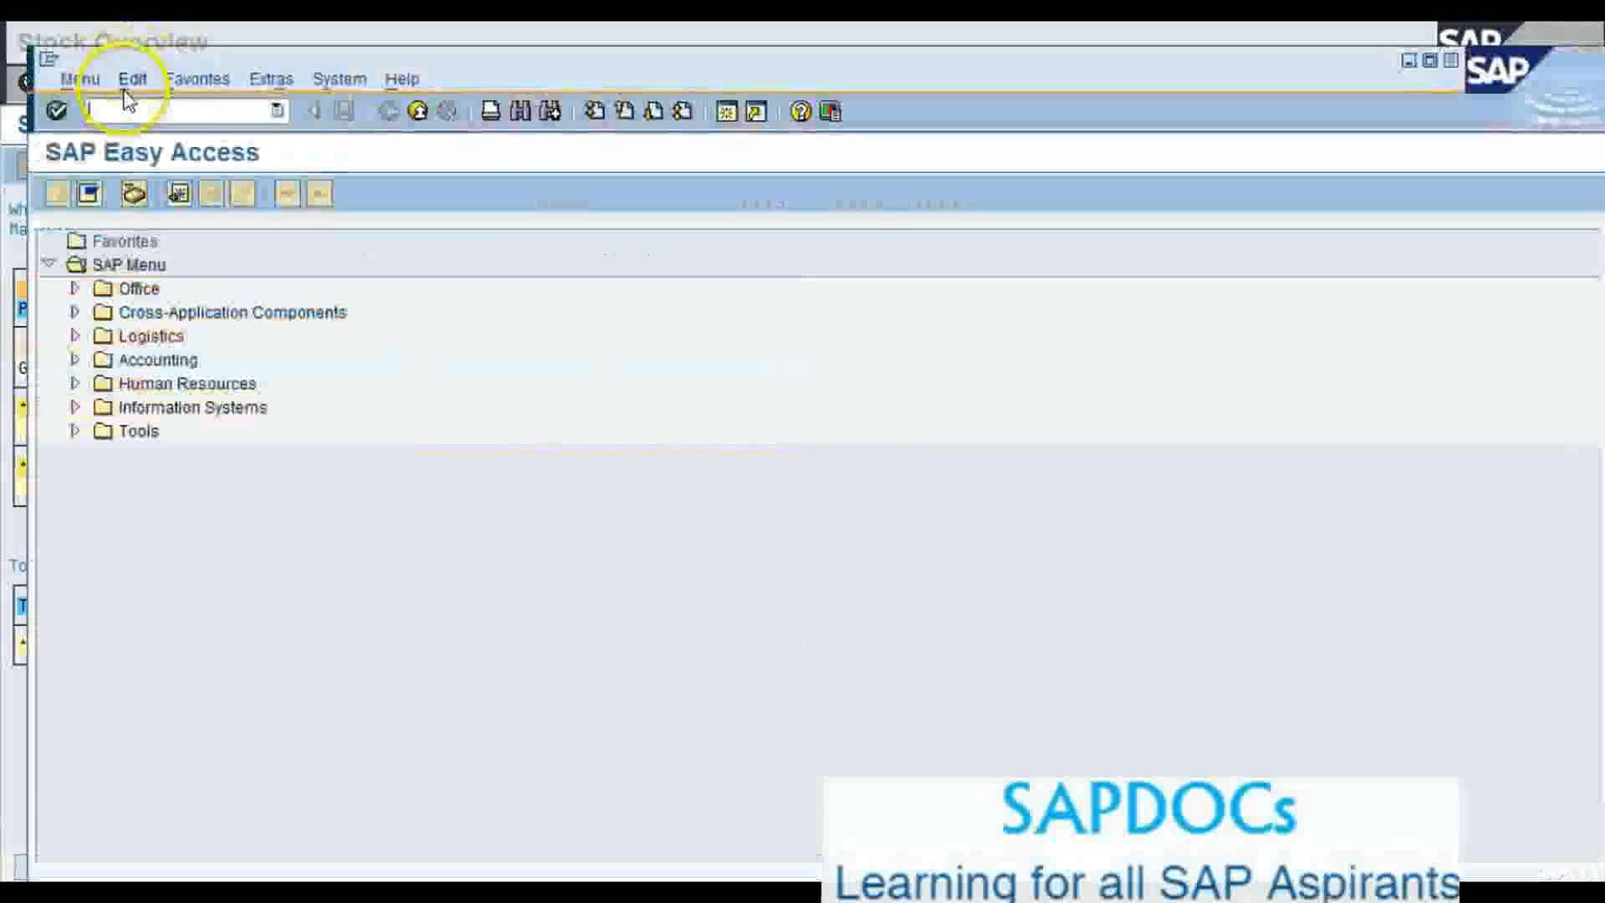
click(131, 111)
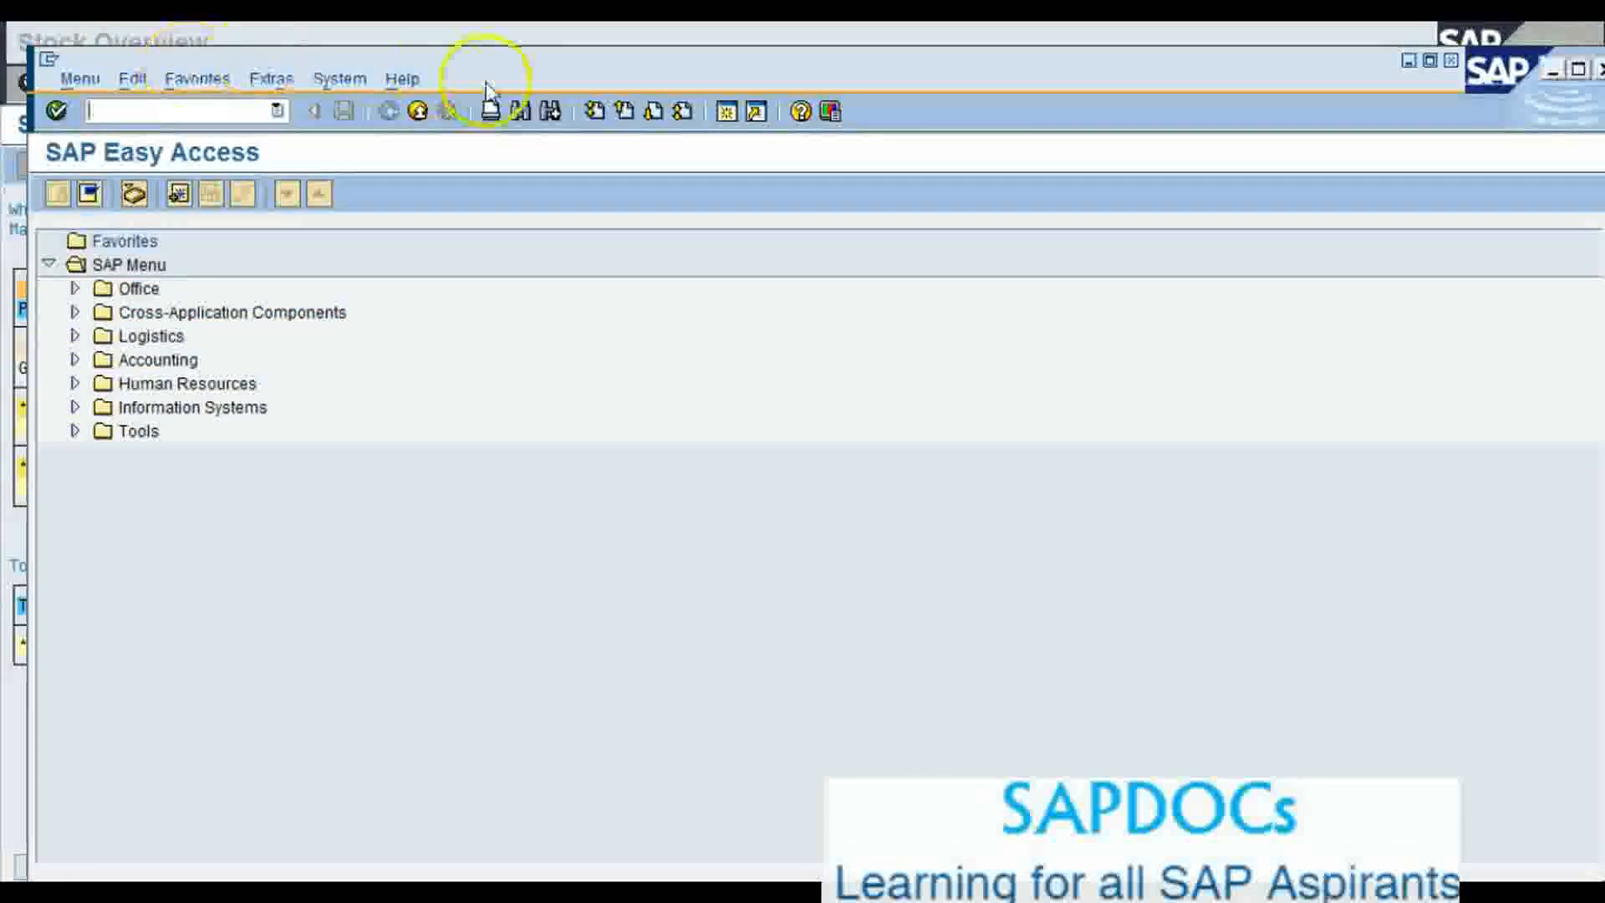
double_click(465, 48)
click(196, 91)
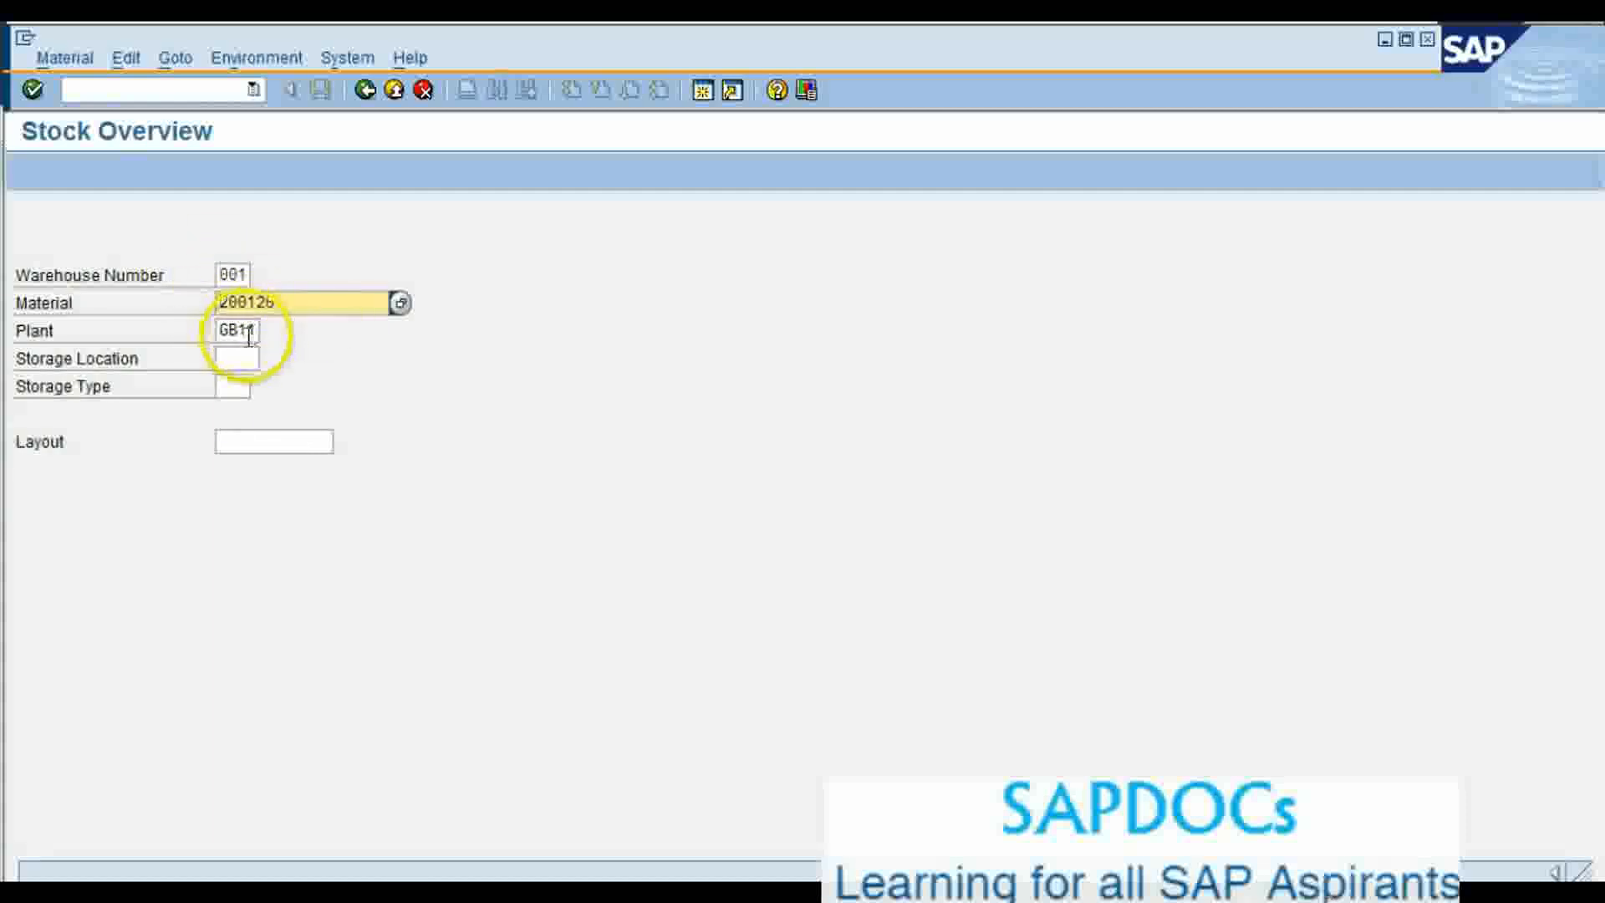
key(F8)
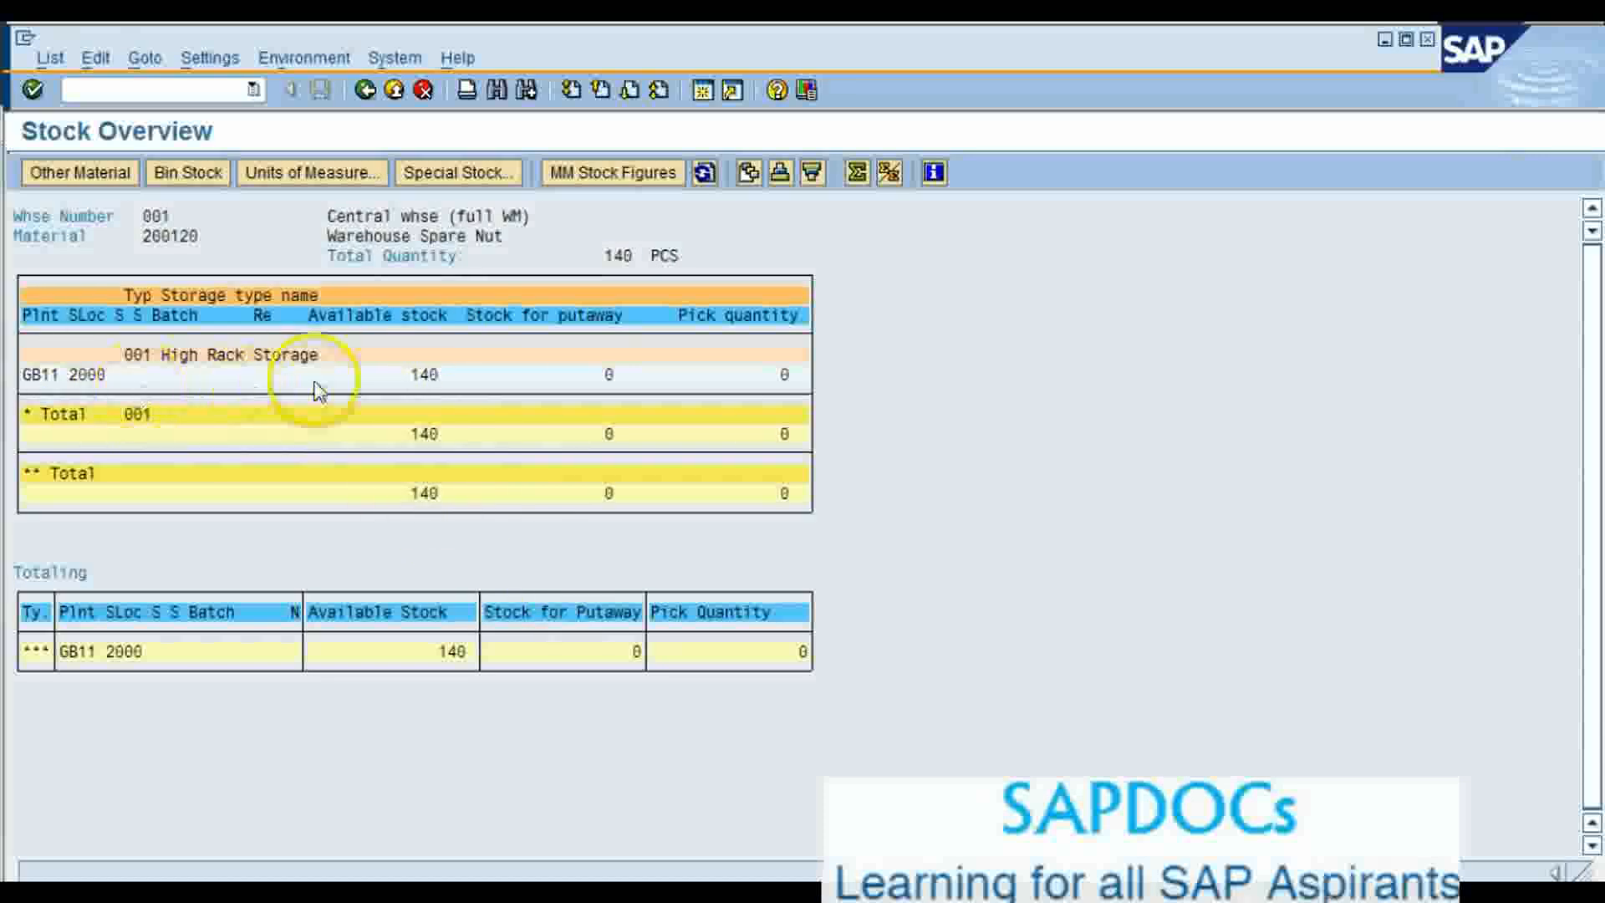
double_click(424, 376)
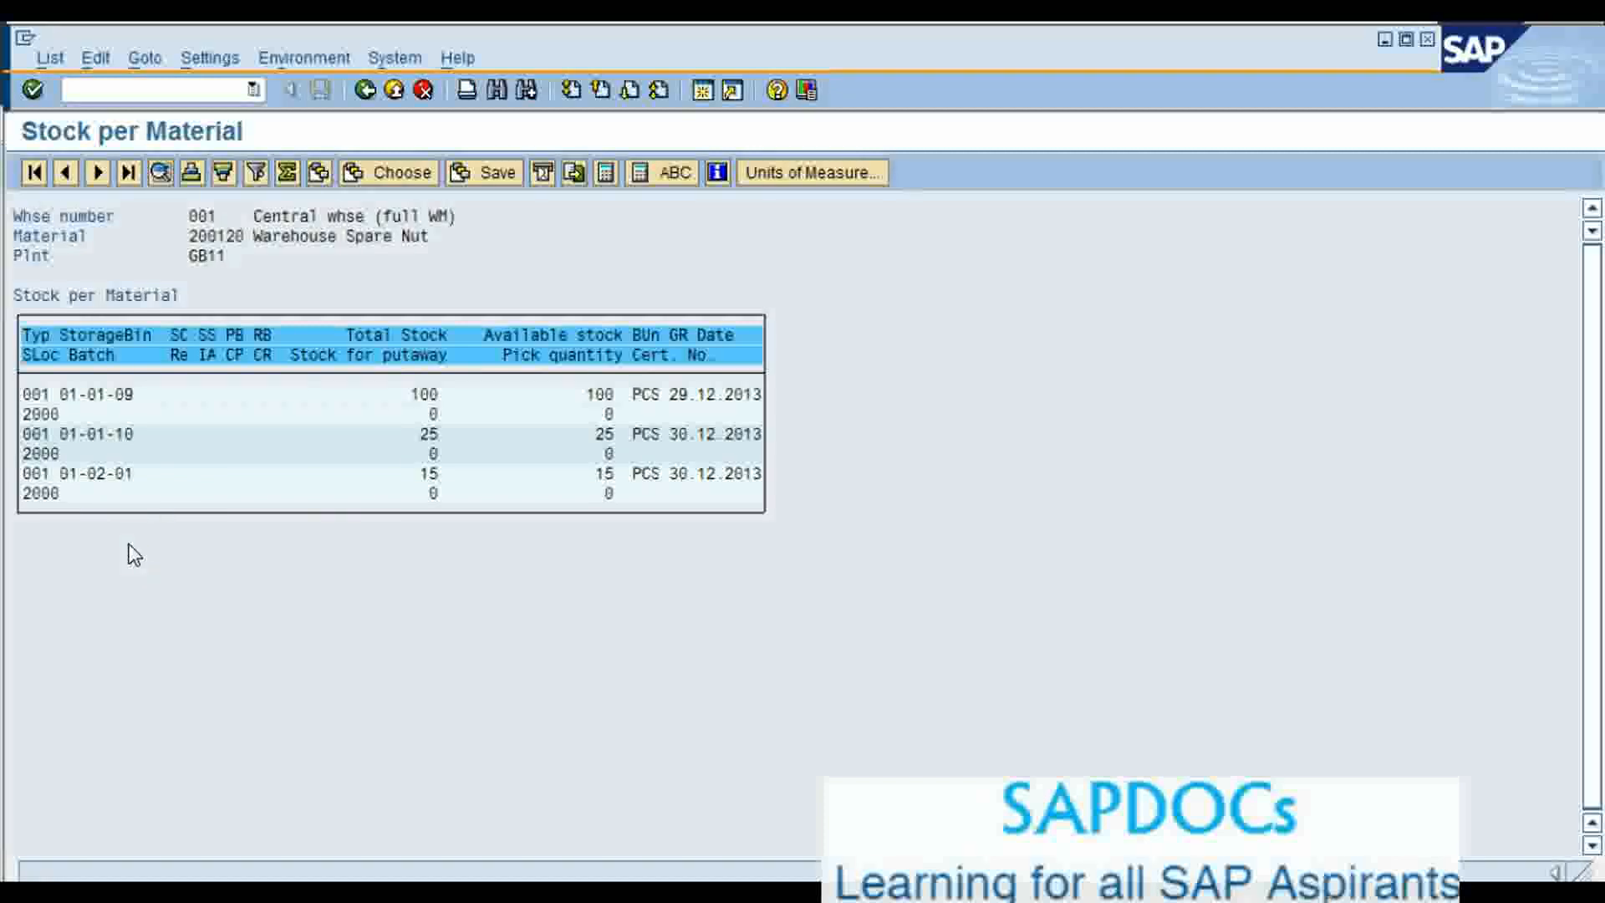
Leave the stock overview and list the empty bins of warehouse 001, storage type 001, in a new session with transaction LX01
click(704, 90)
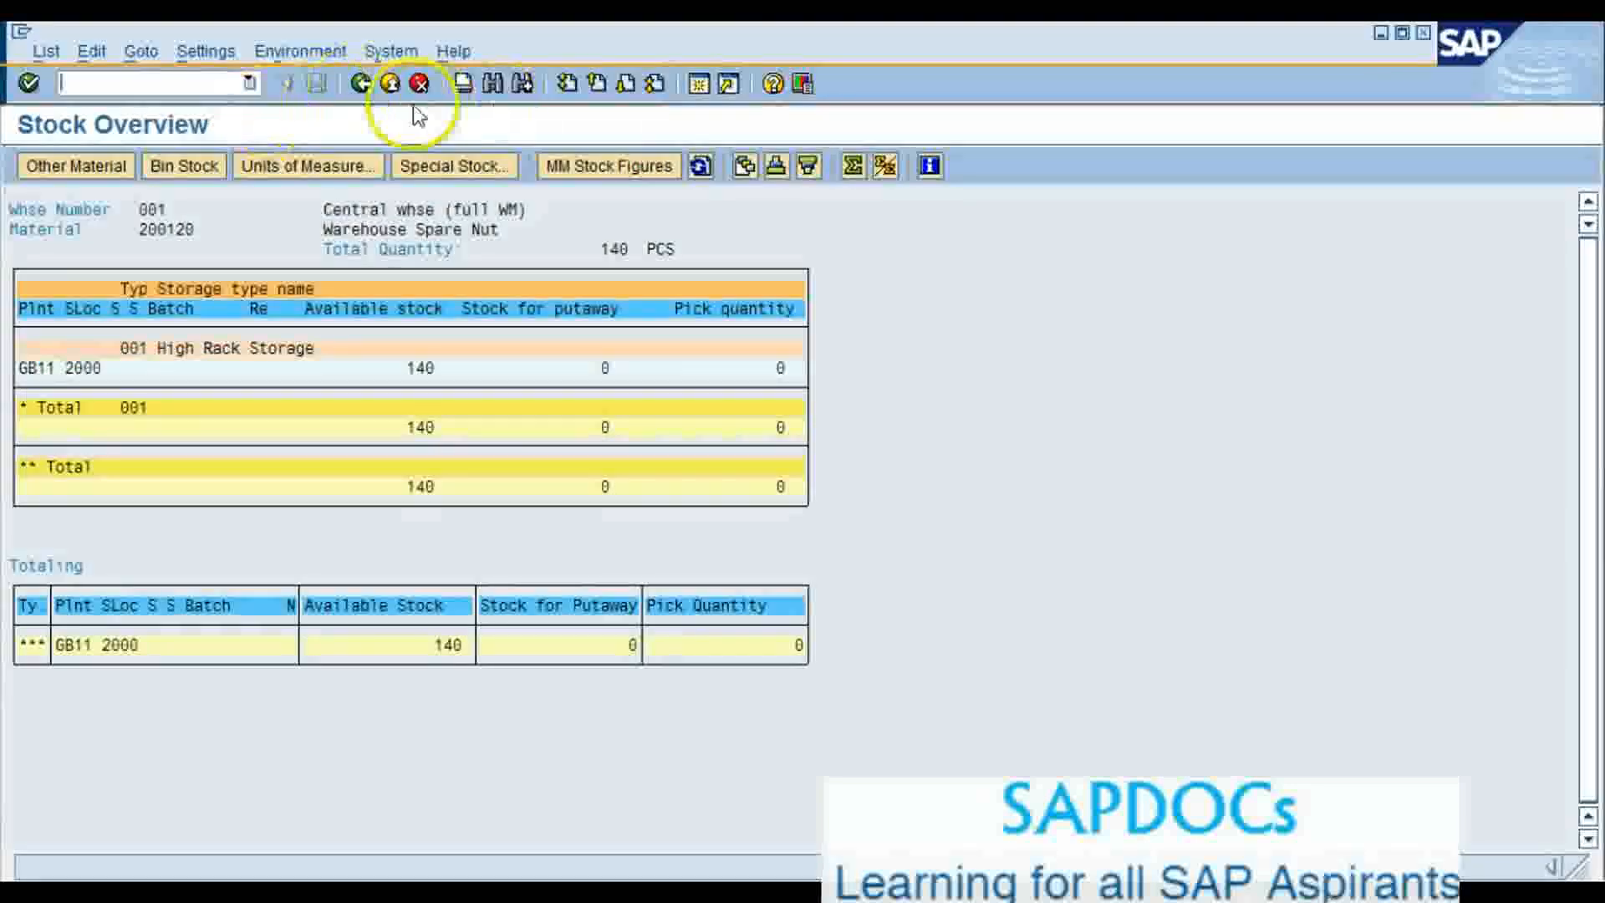
click(362, 87)
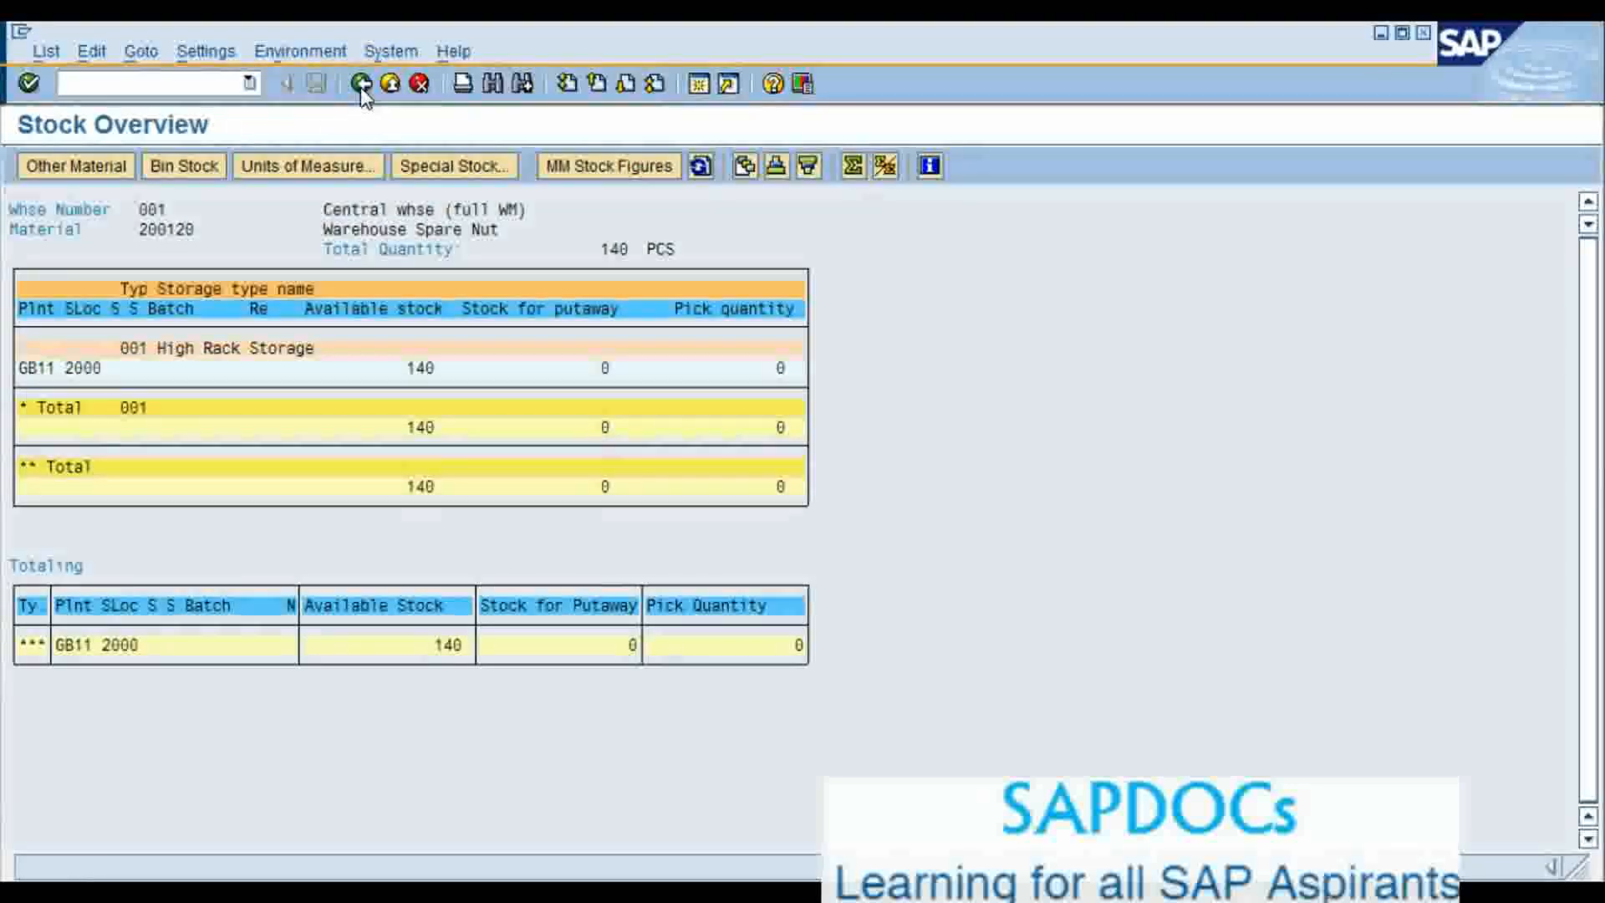
click(382, 99)
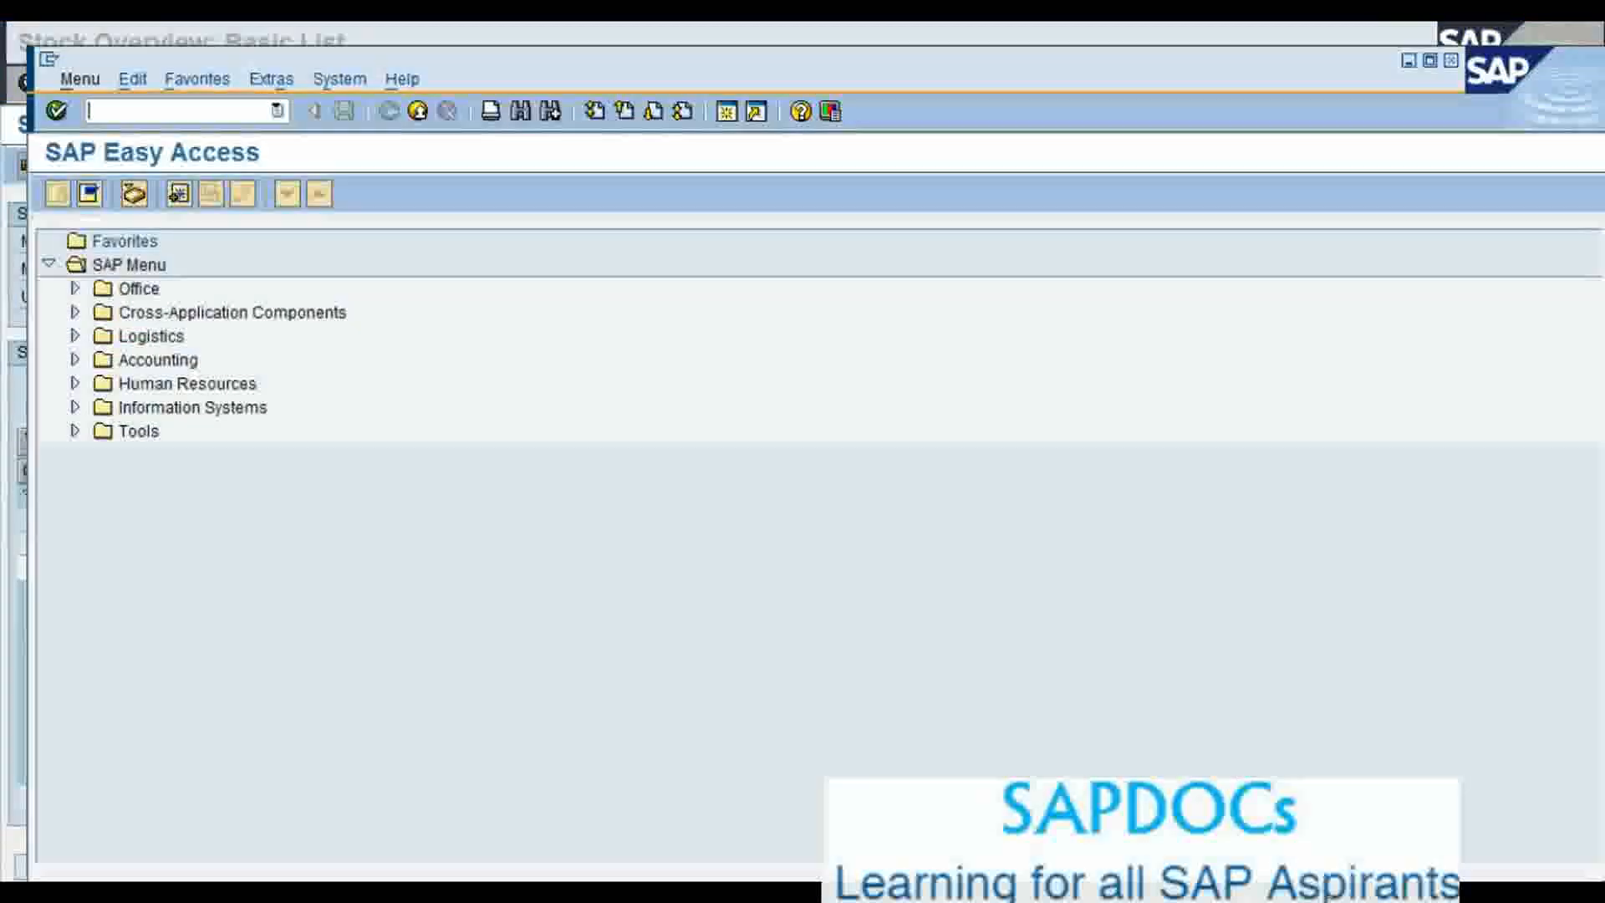
click(114, 88)
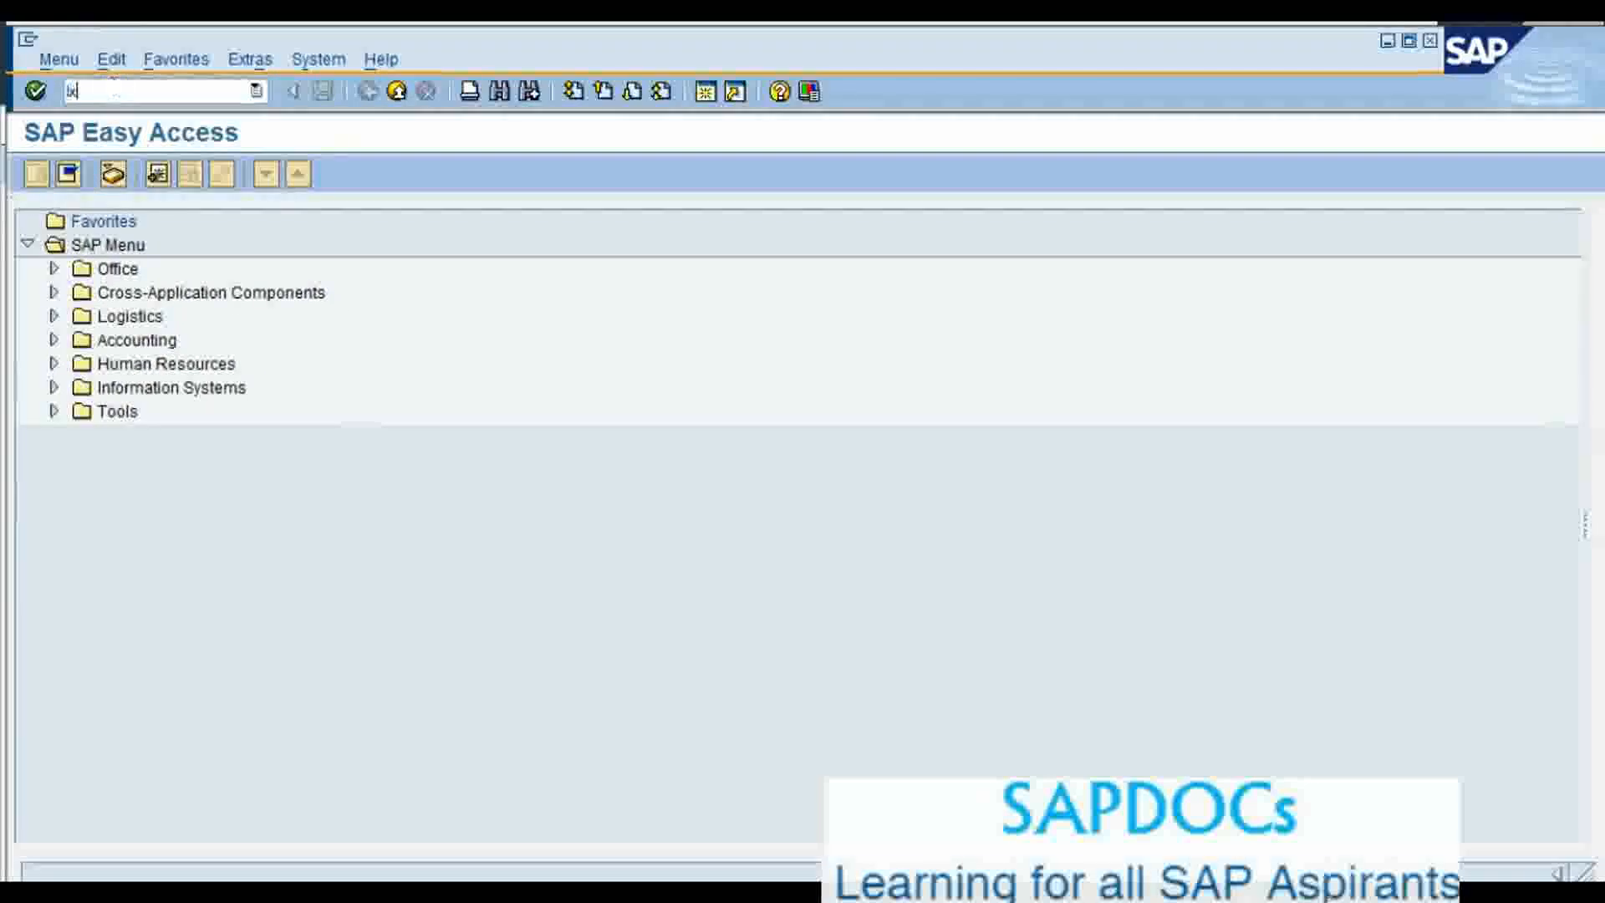
text(lx01)
key(Return)
click(379, 279)
click(345, 250)
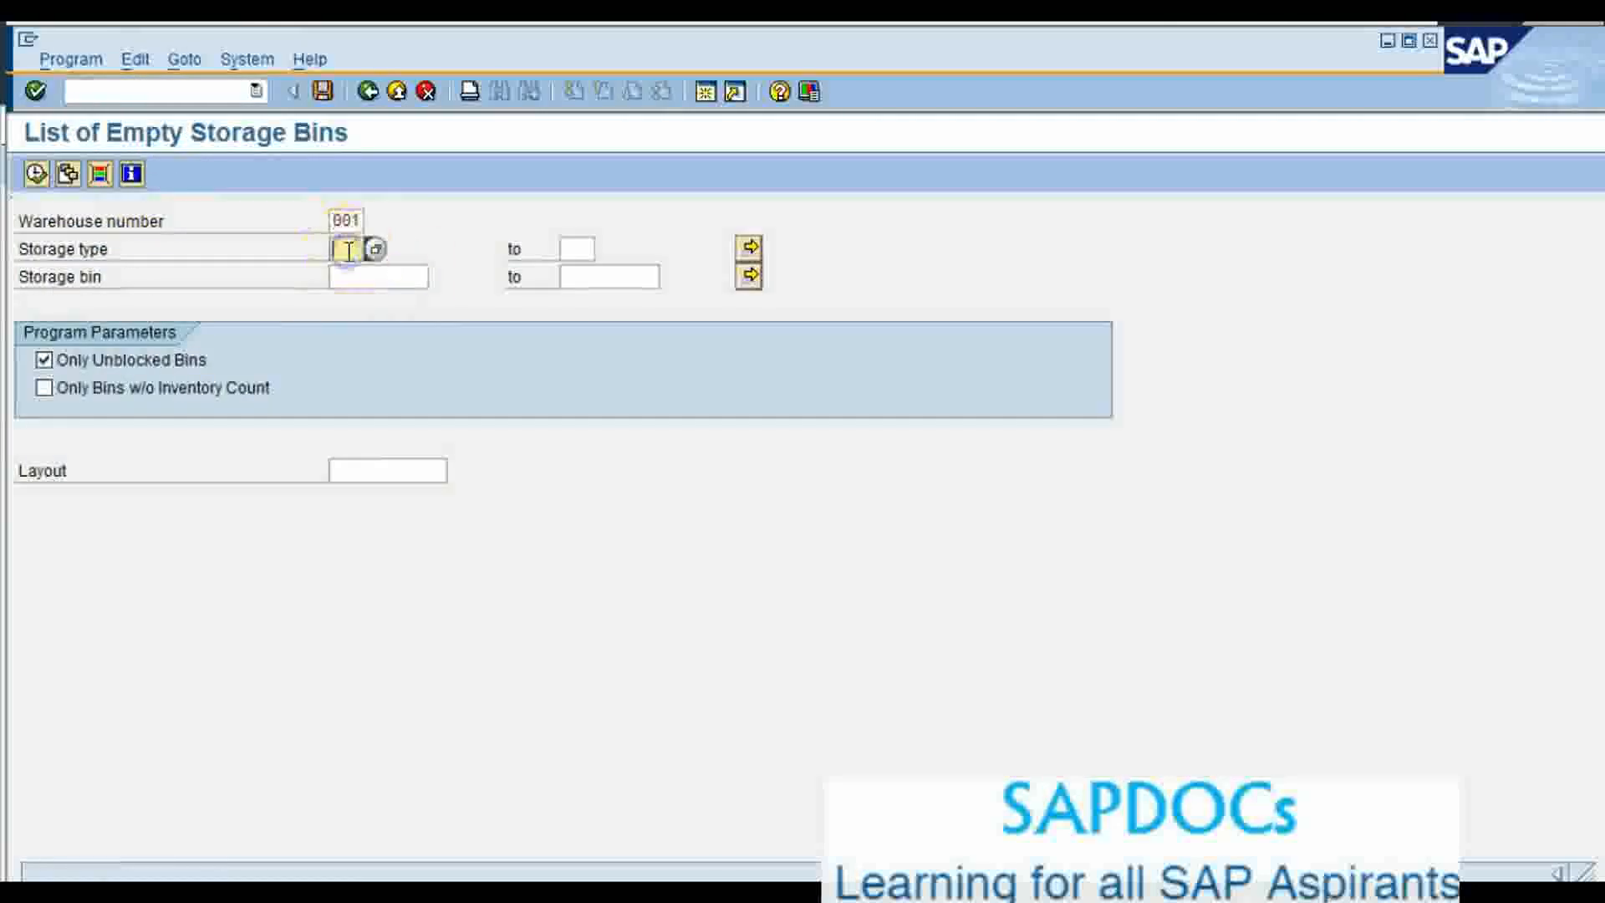
click(348, 250)
click(344, 267)
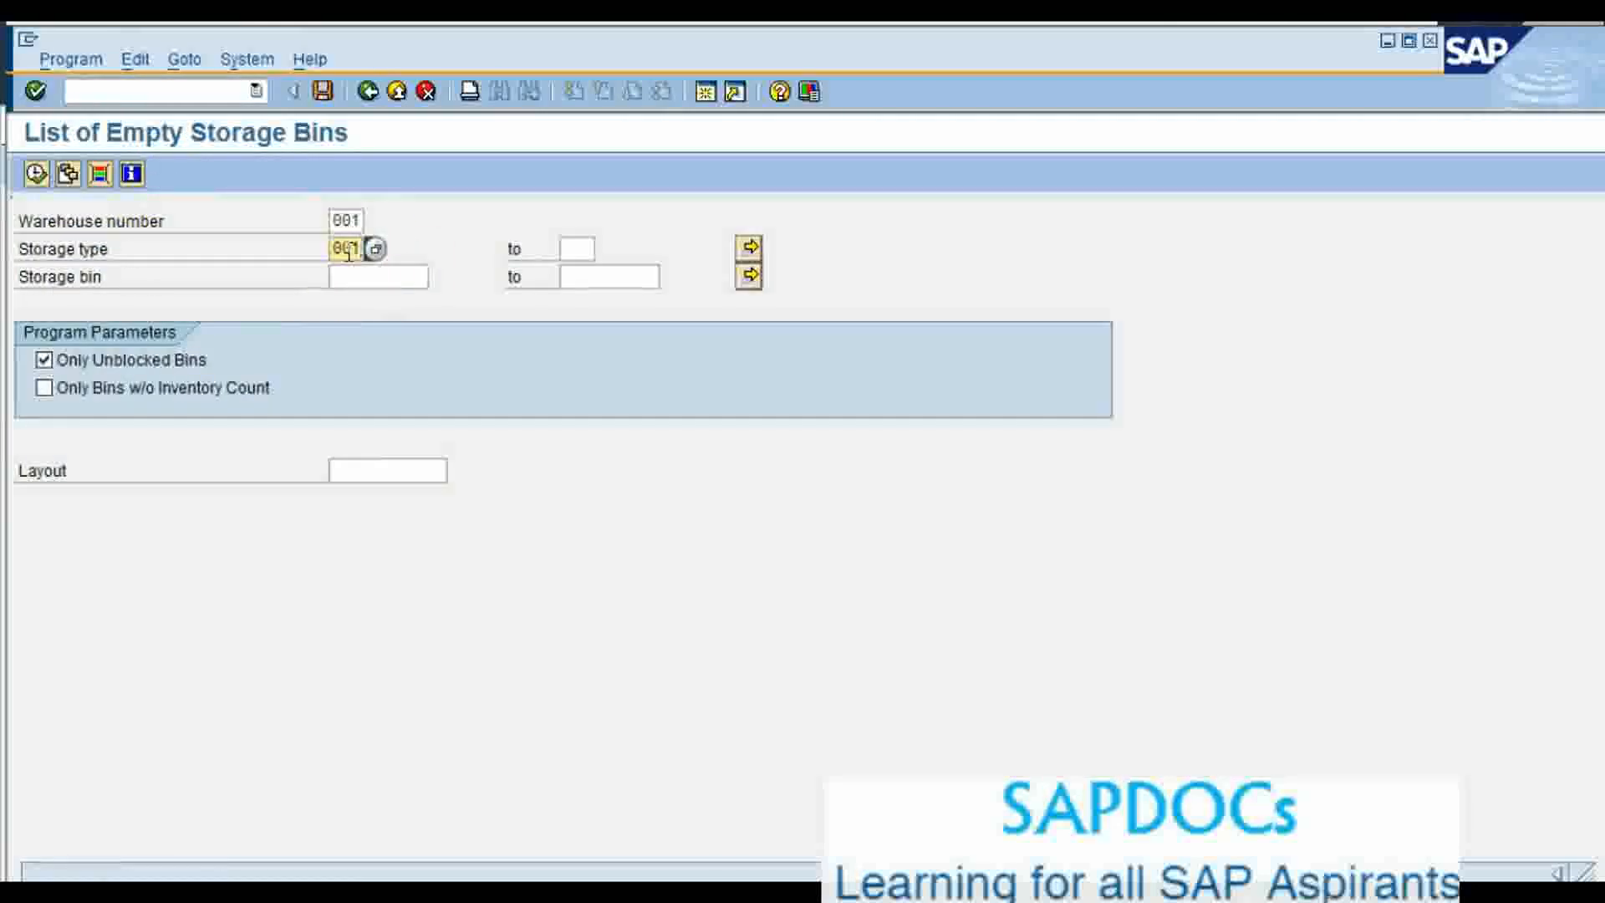
click(38, 176)
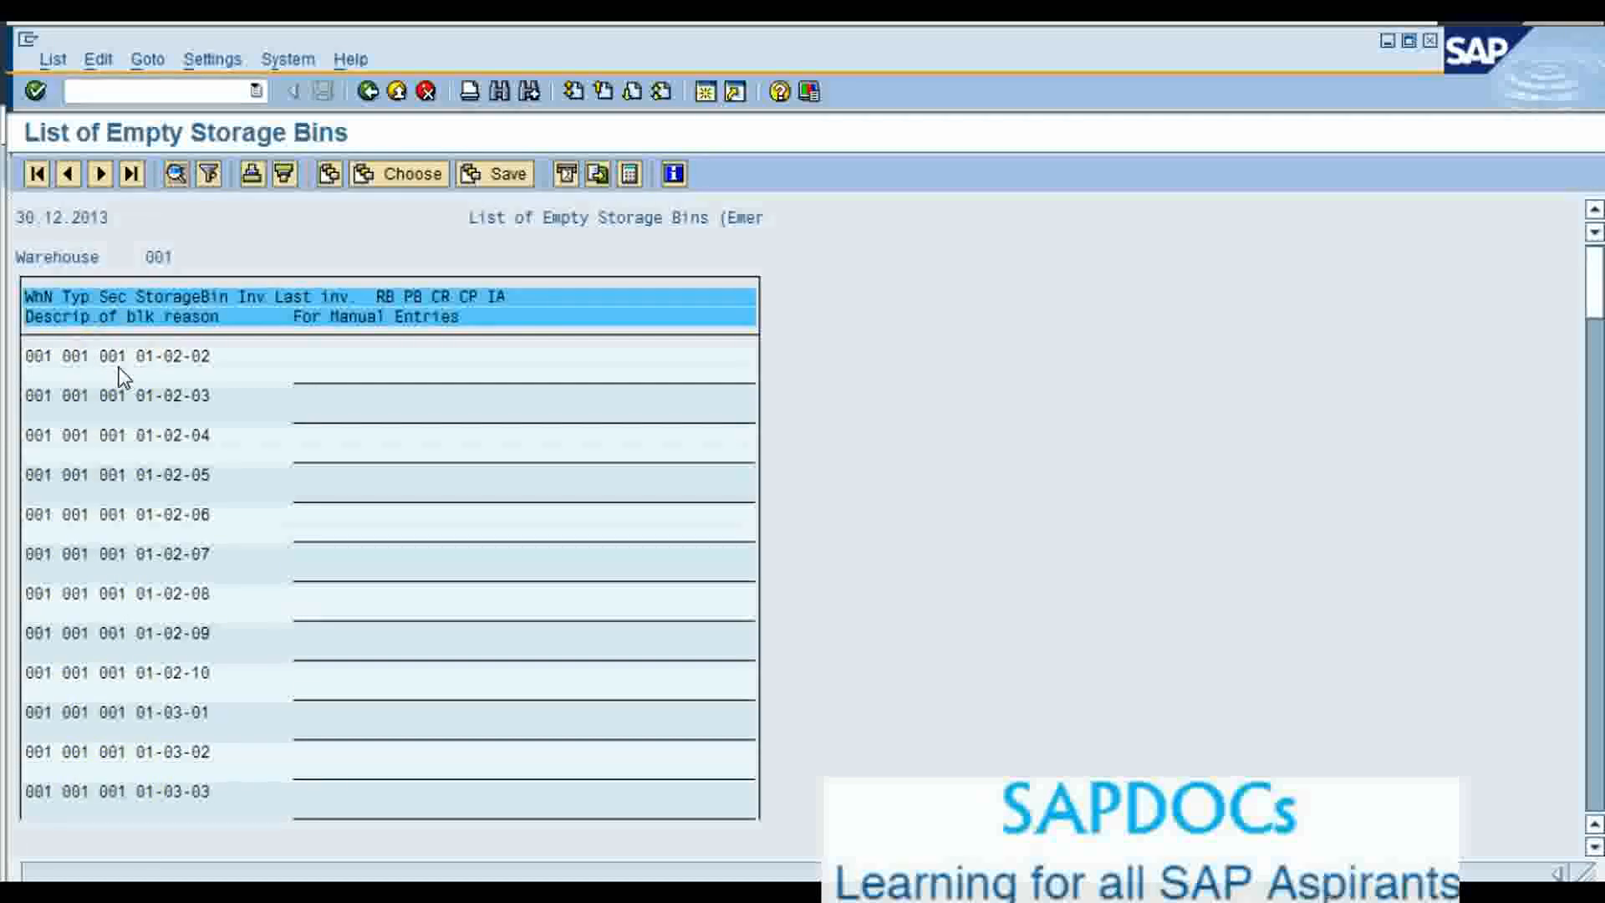
click(368, 91)
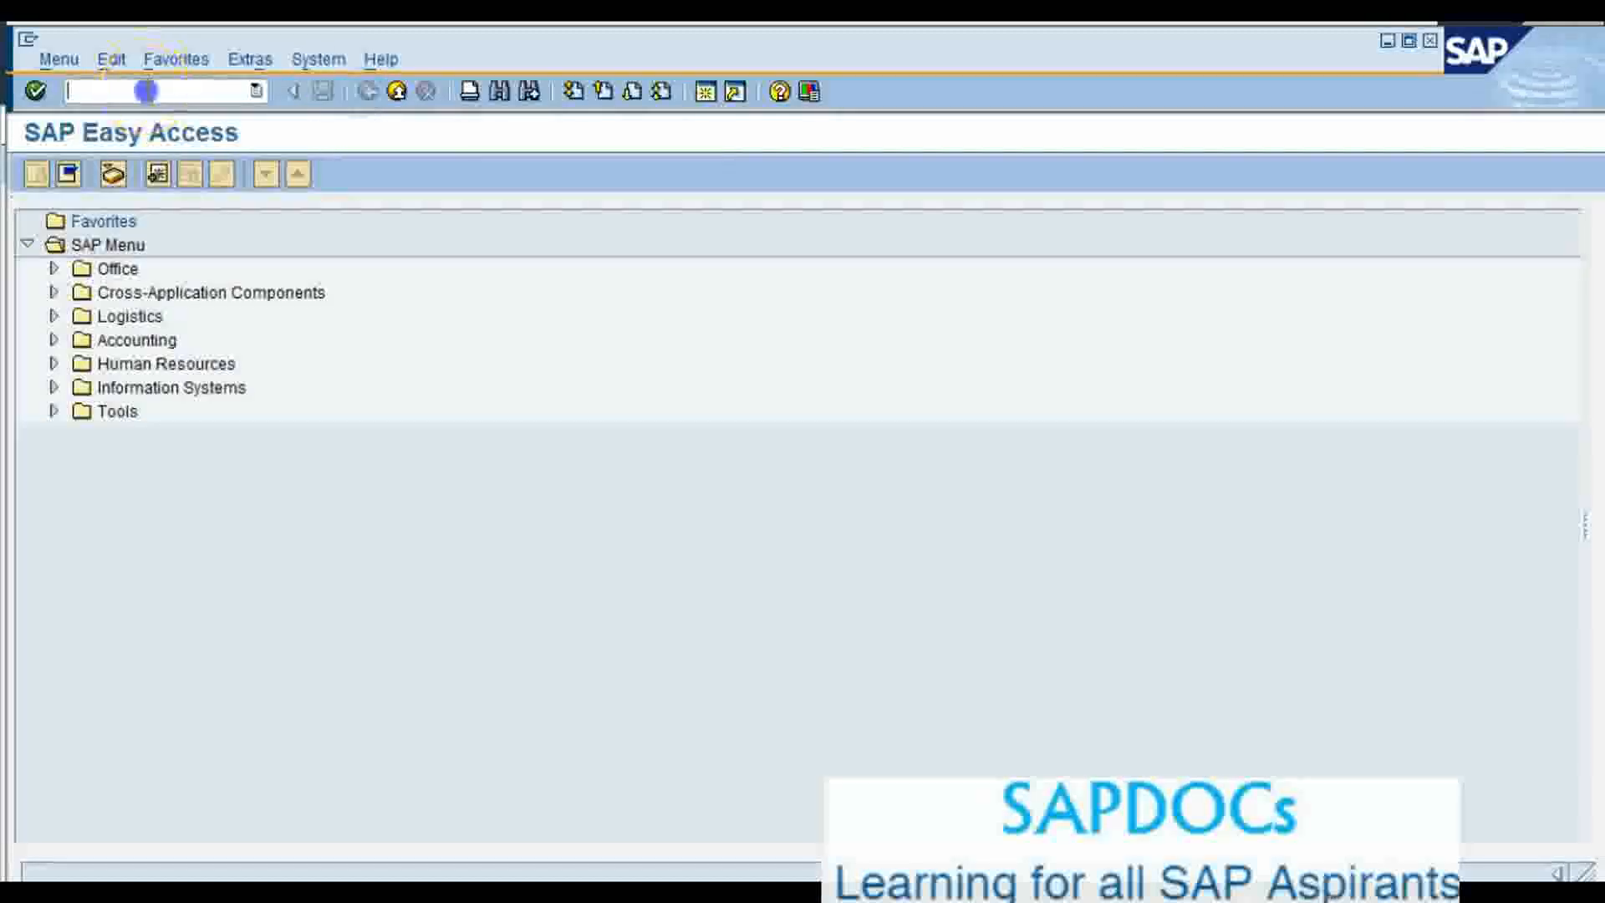
Display the WM stock with material description for warehouse 001, storage type 001, using transaction LX02
click(148, 90)
text(lx02)
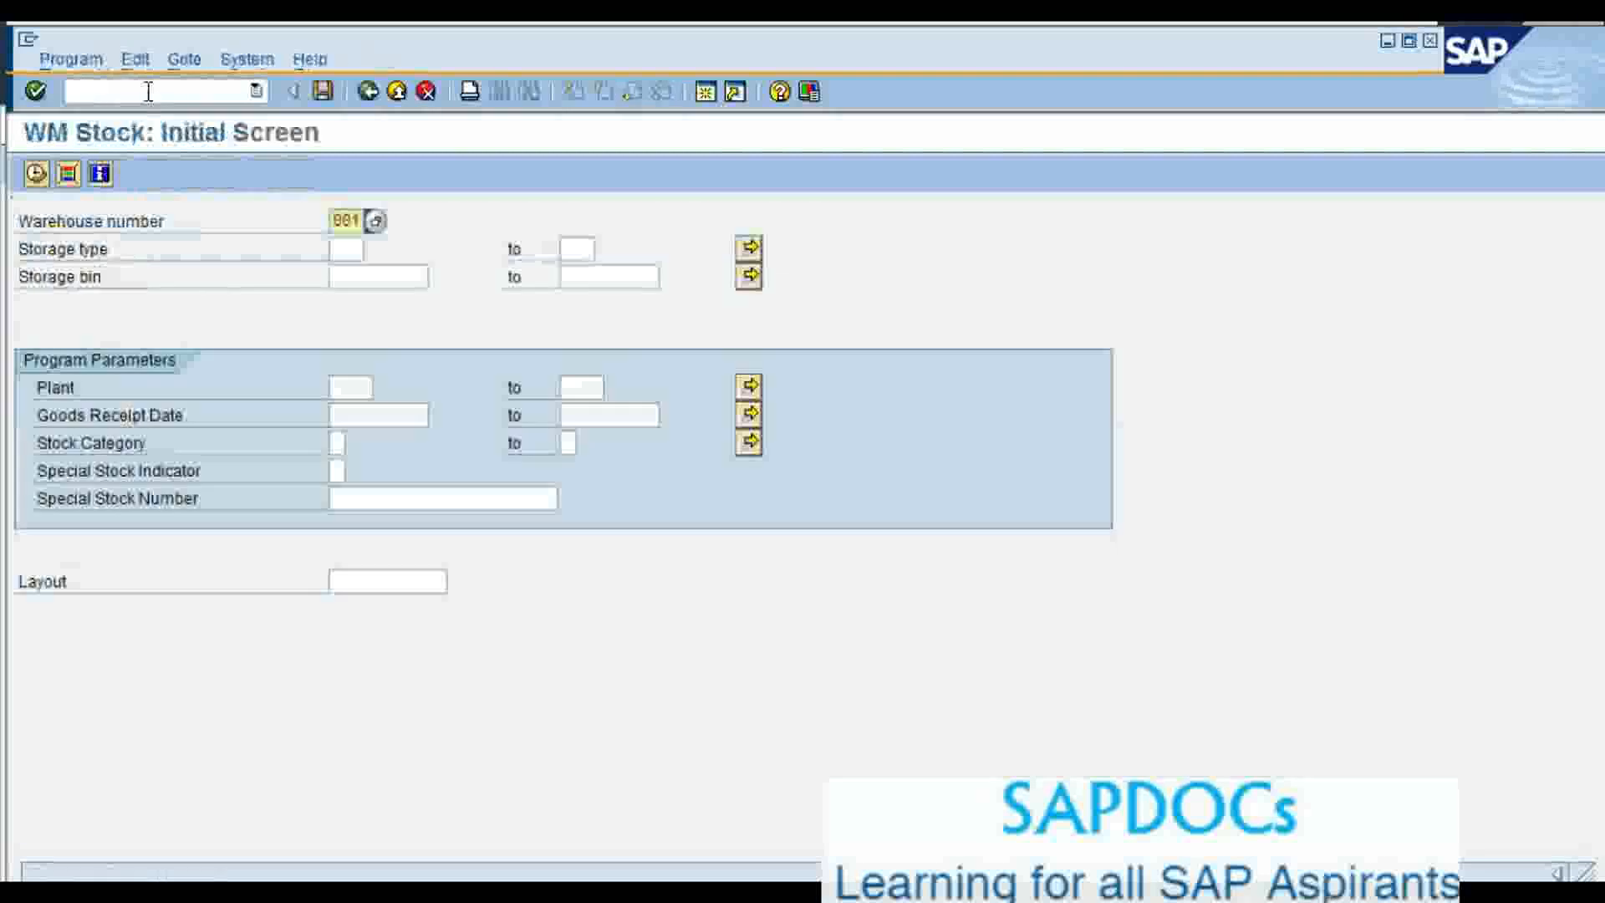
click(351, 249)
text(00)
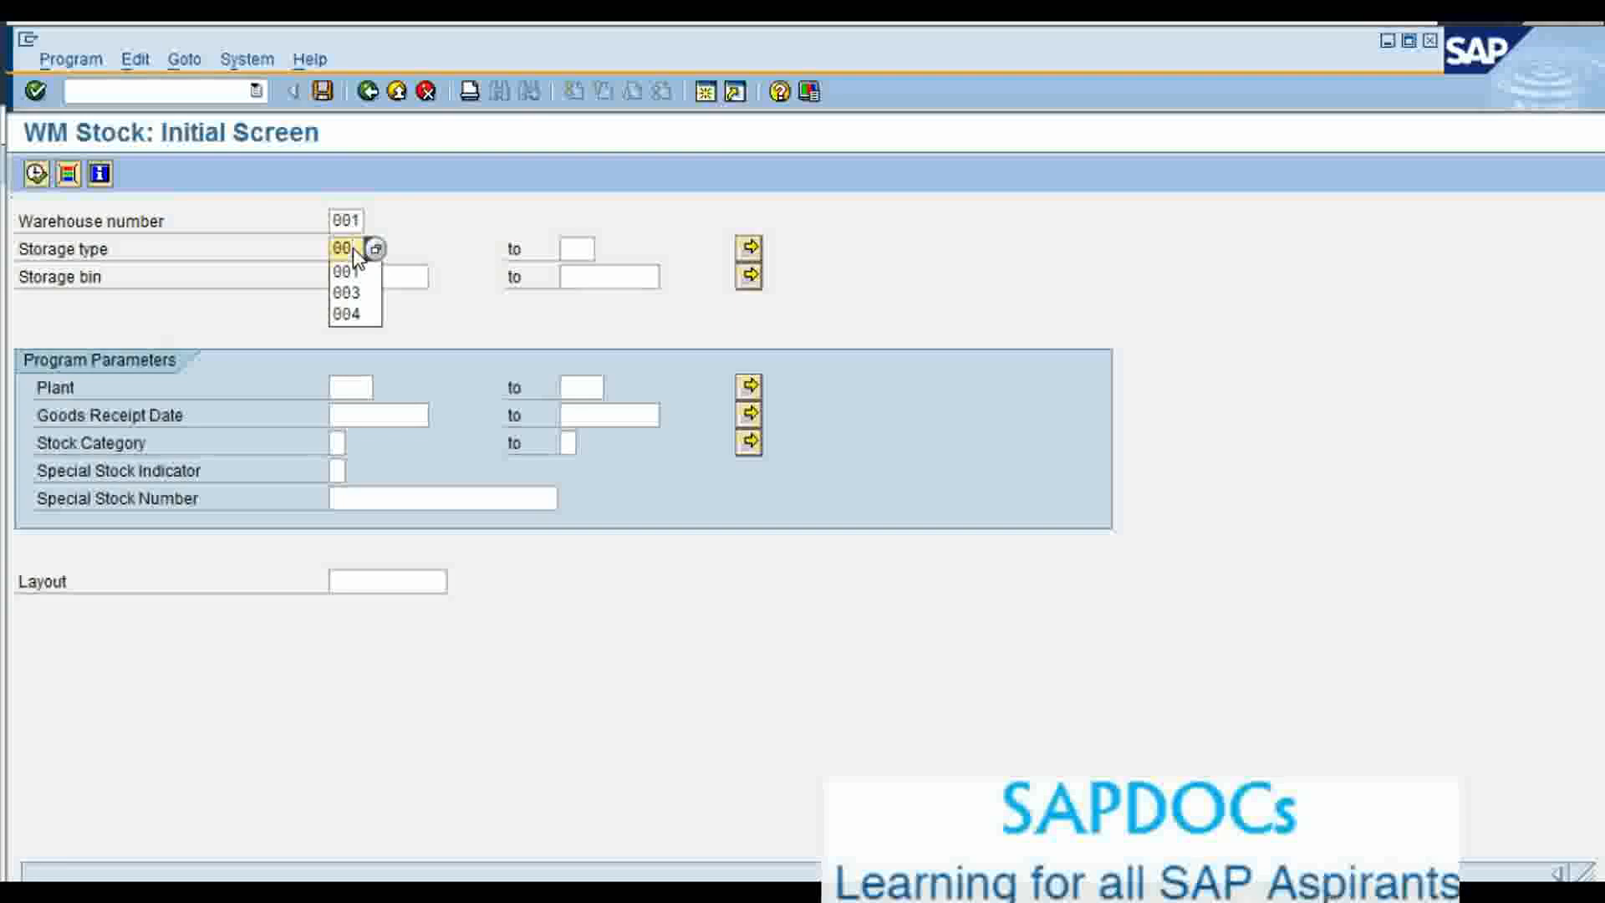
click(375, 276)
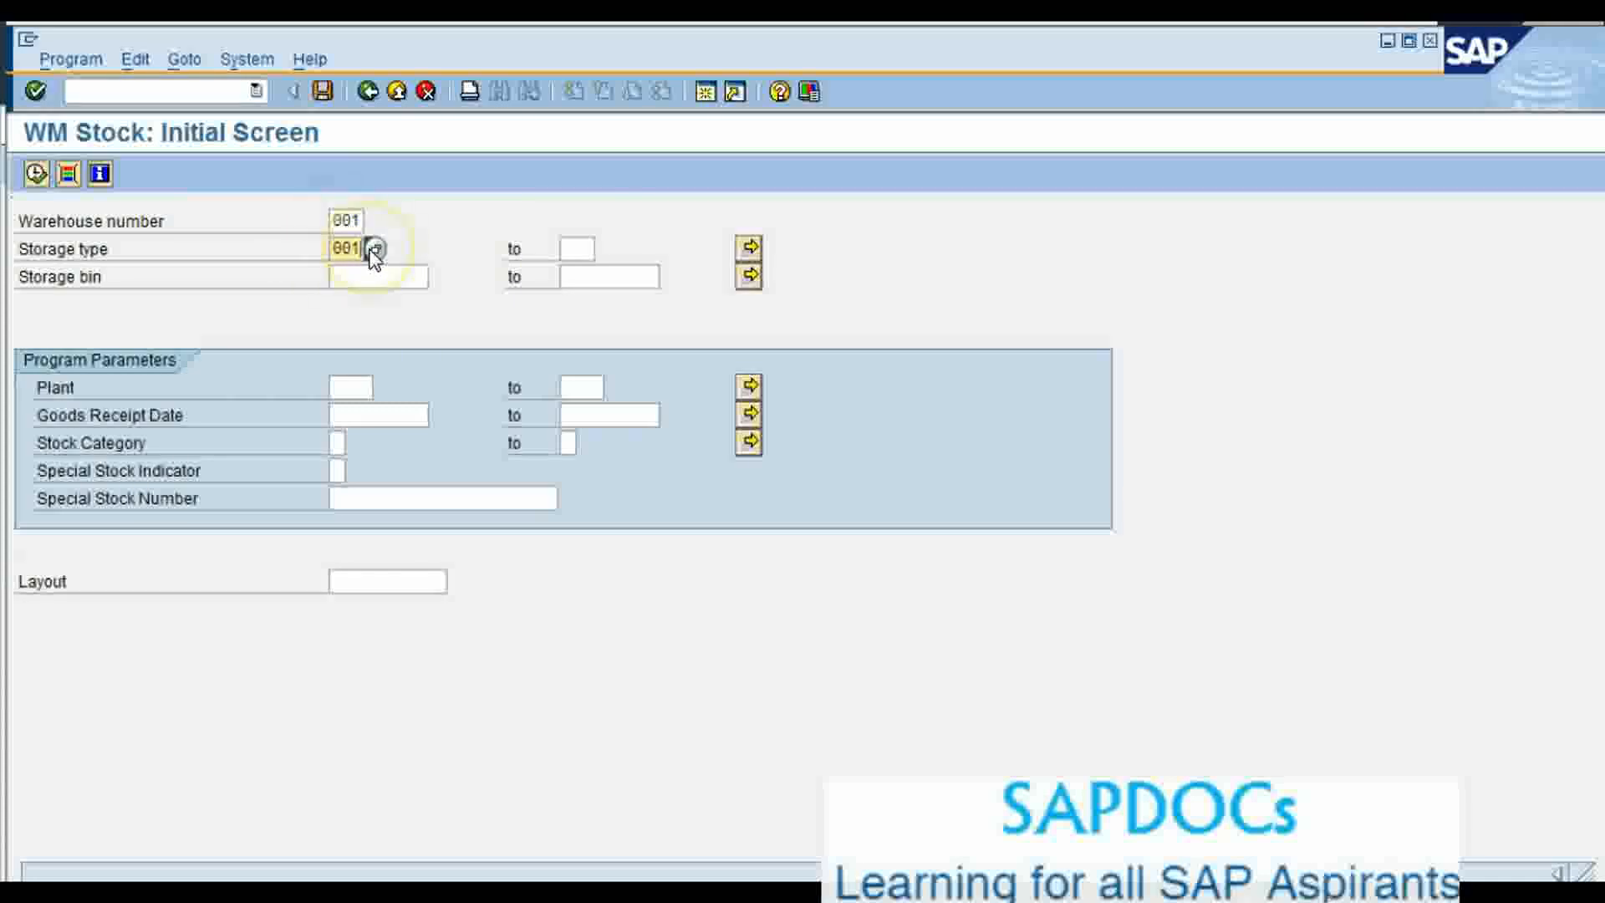
click(34, 173)
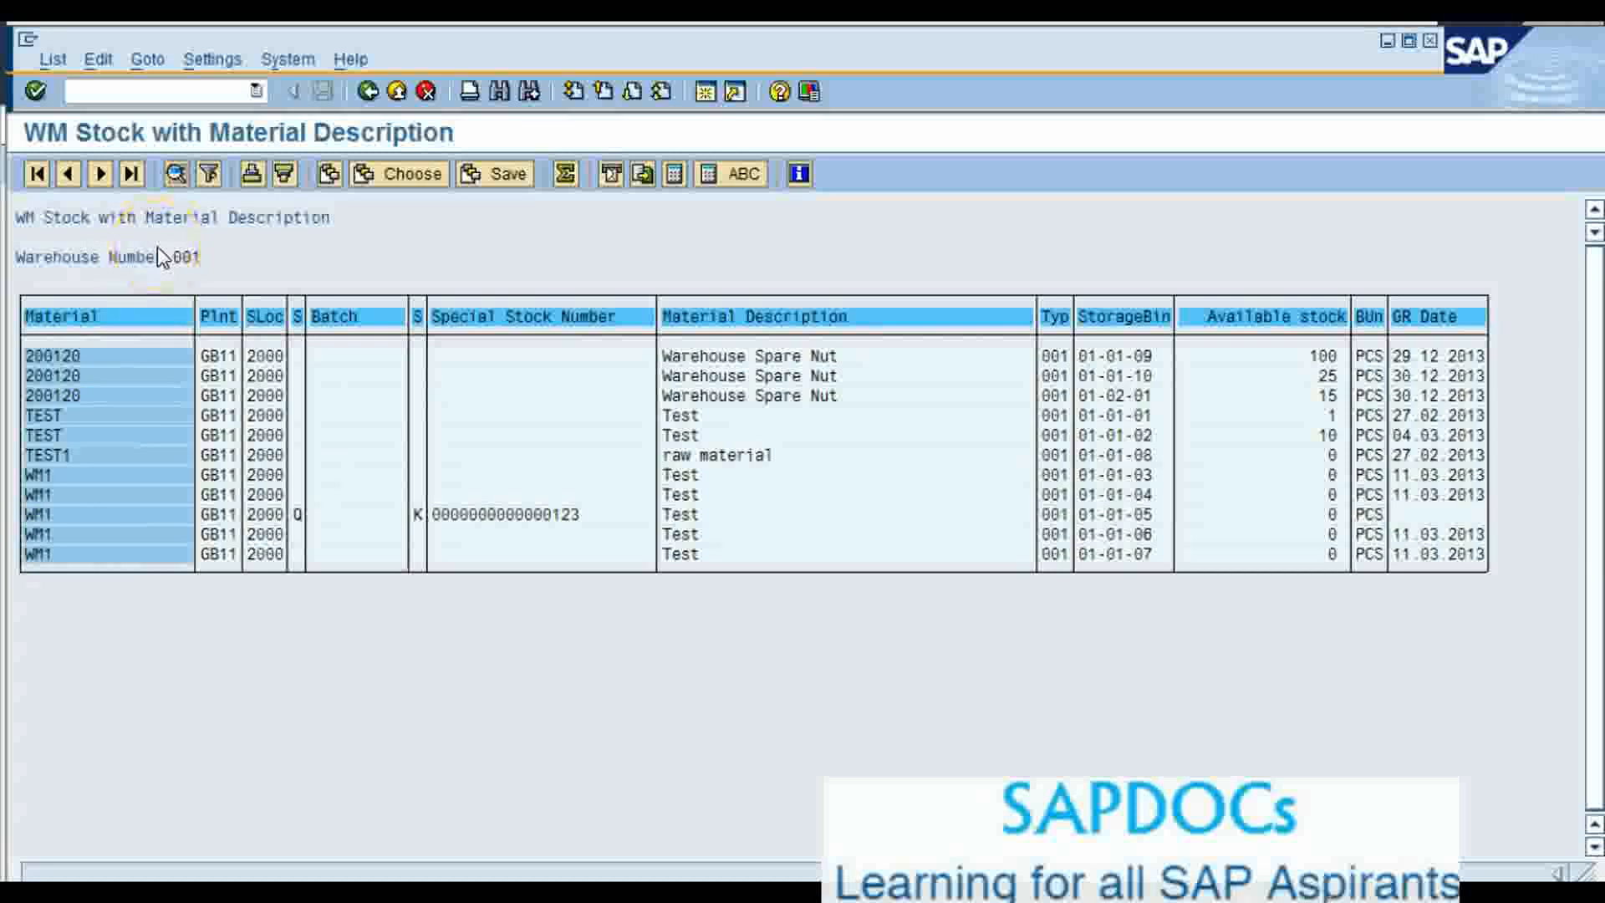
click(367, 92)
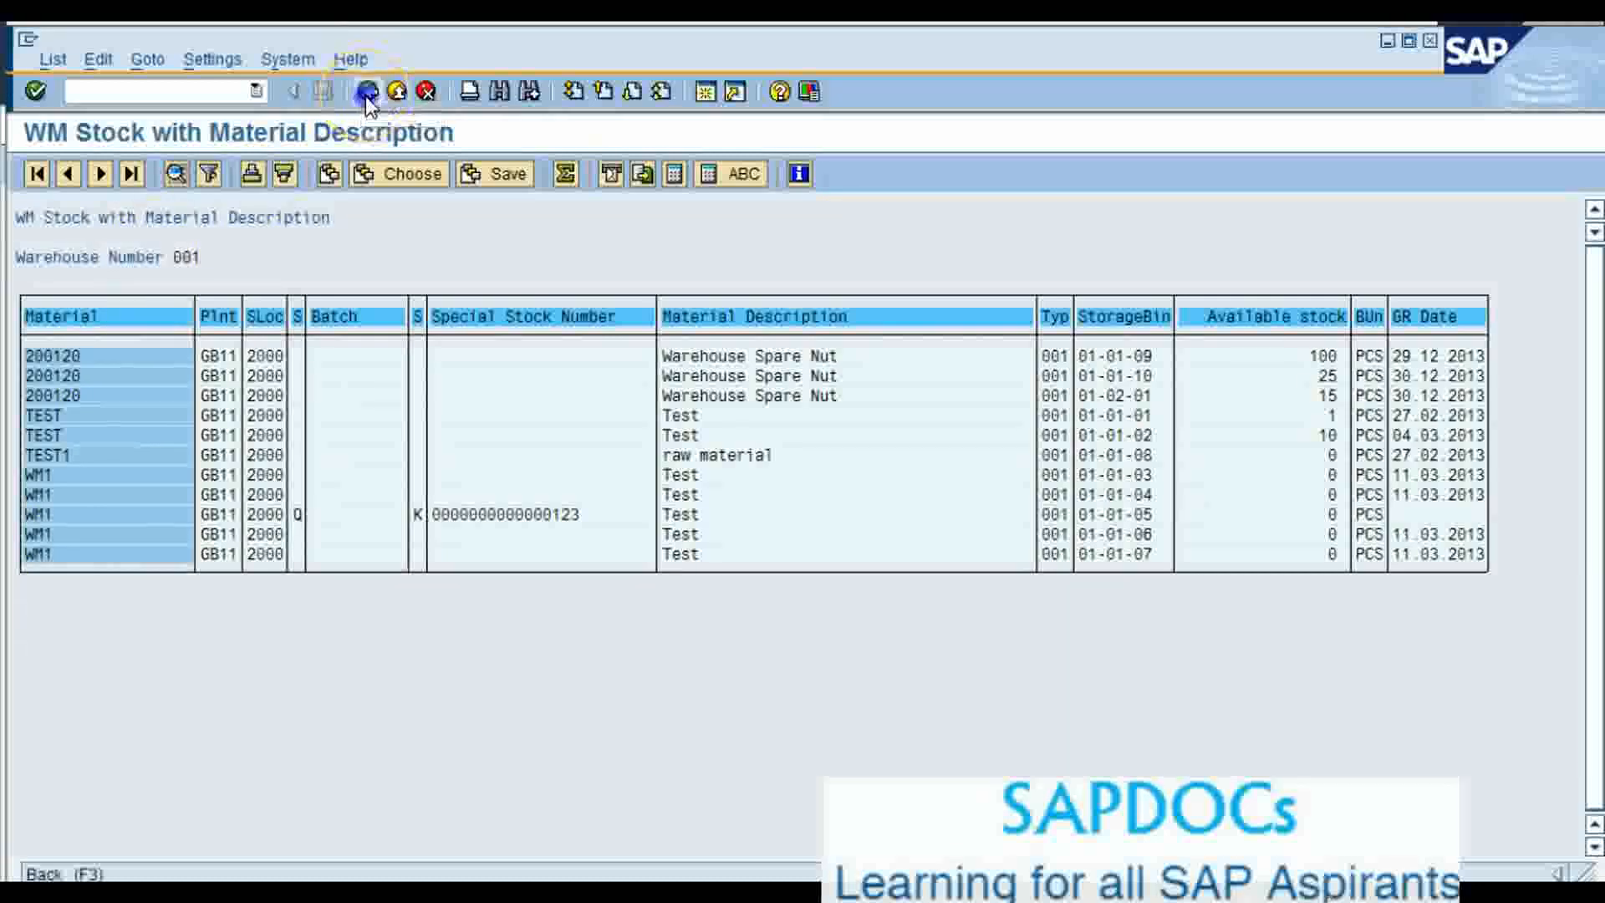
click(367, 92)
click(147, 90)
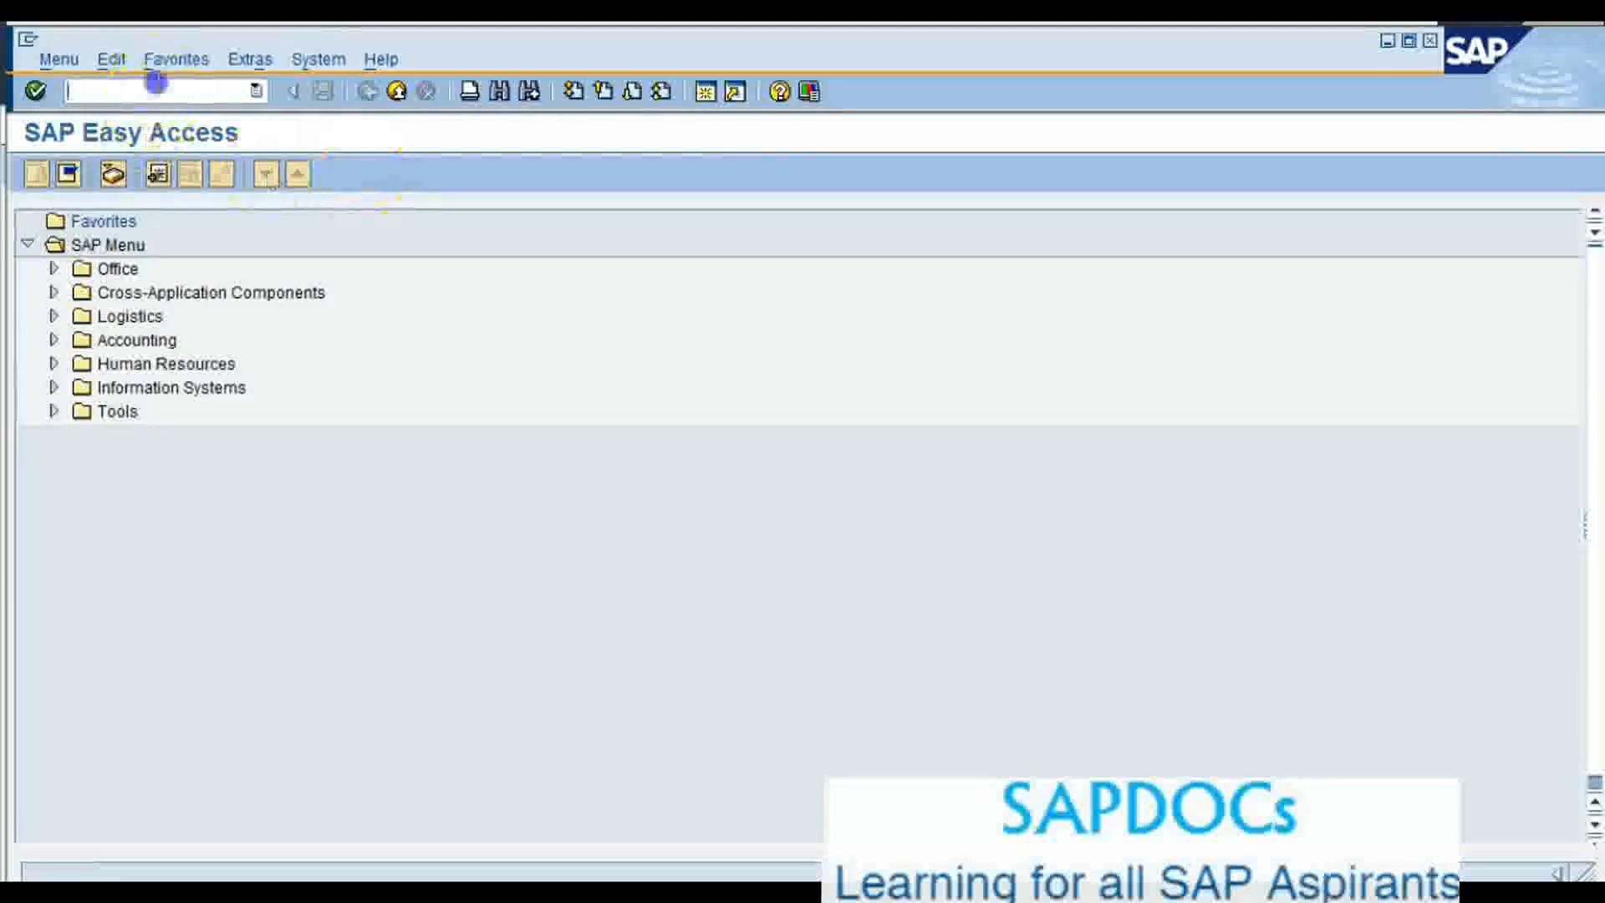
text(mig)
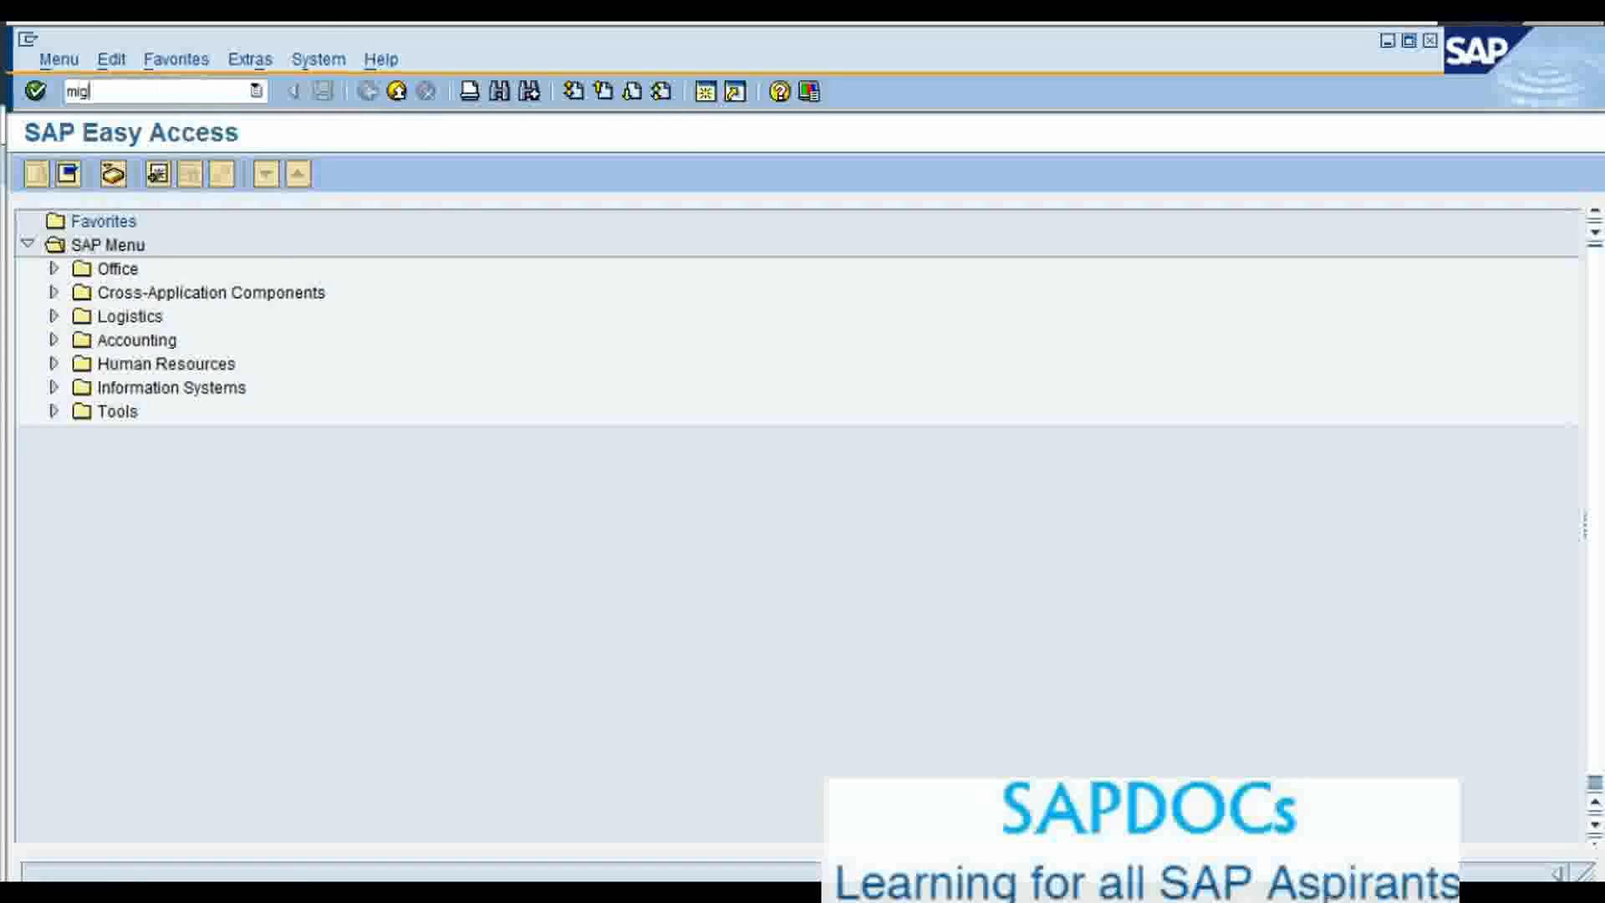
text(o)
key(Return)
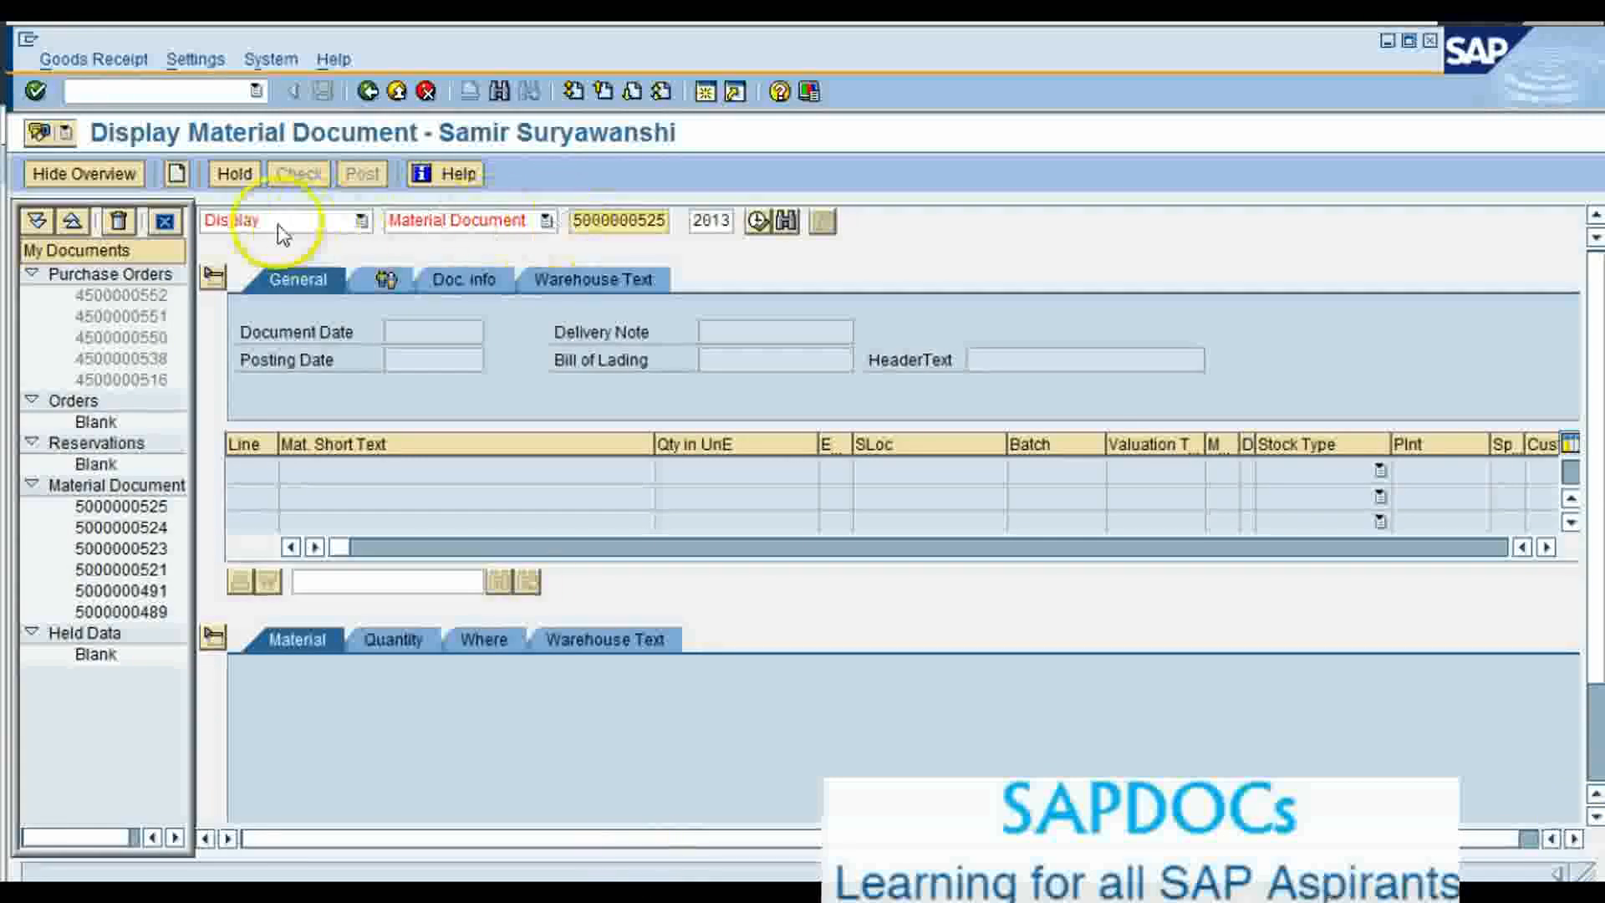
key(Return)
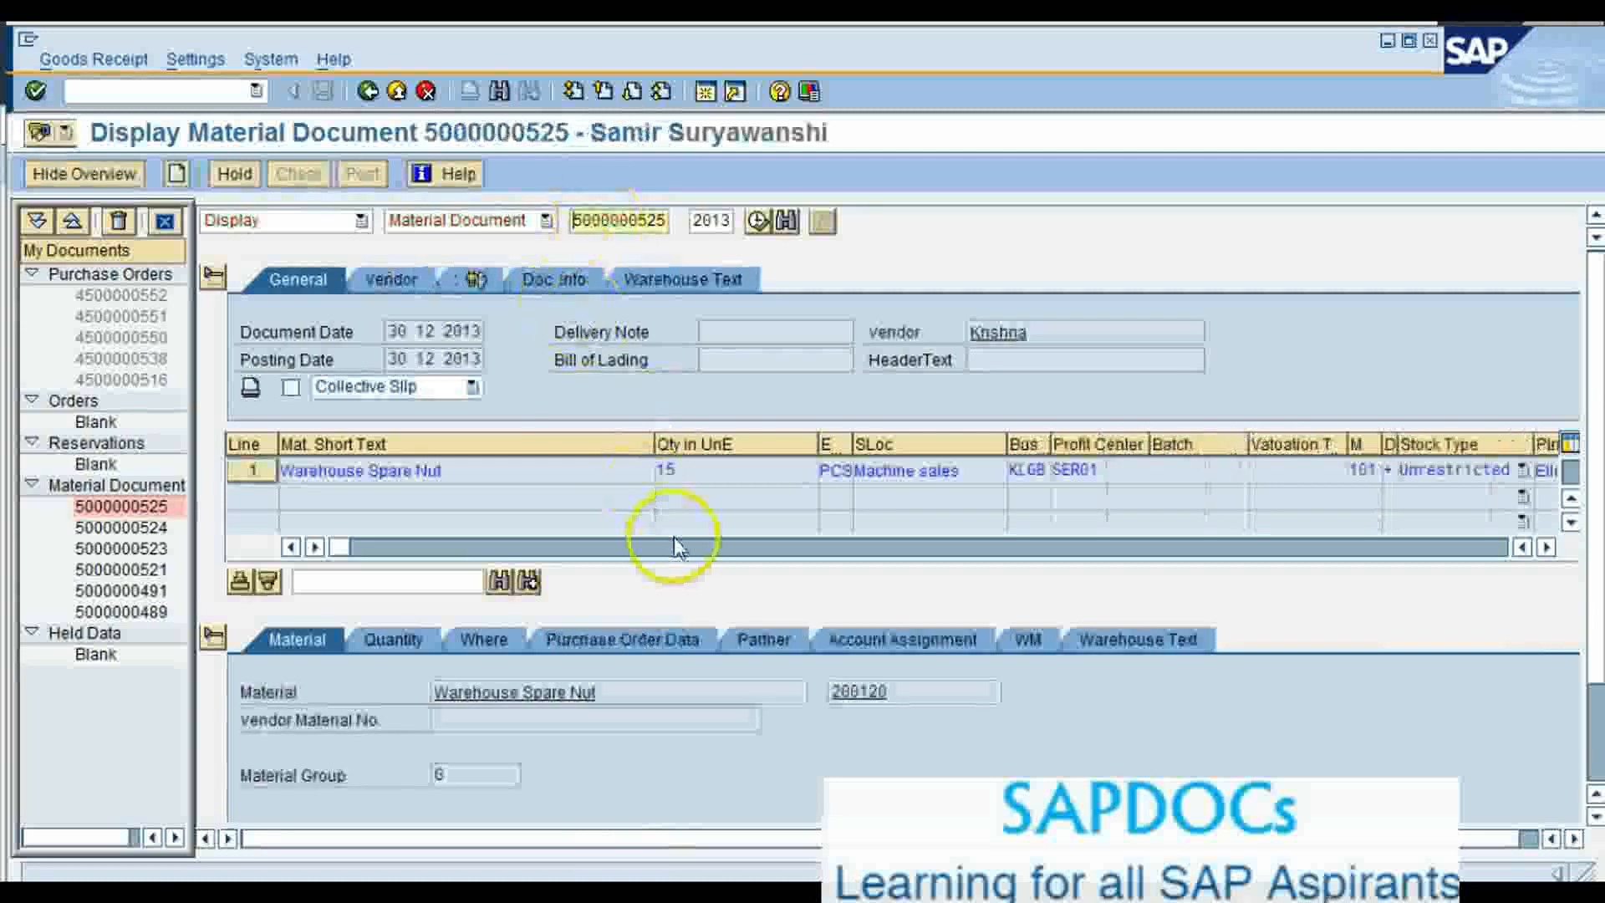
click(1028, 640)
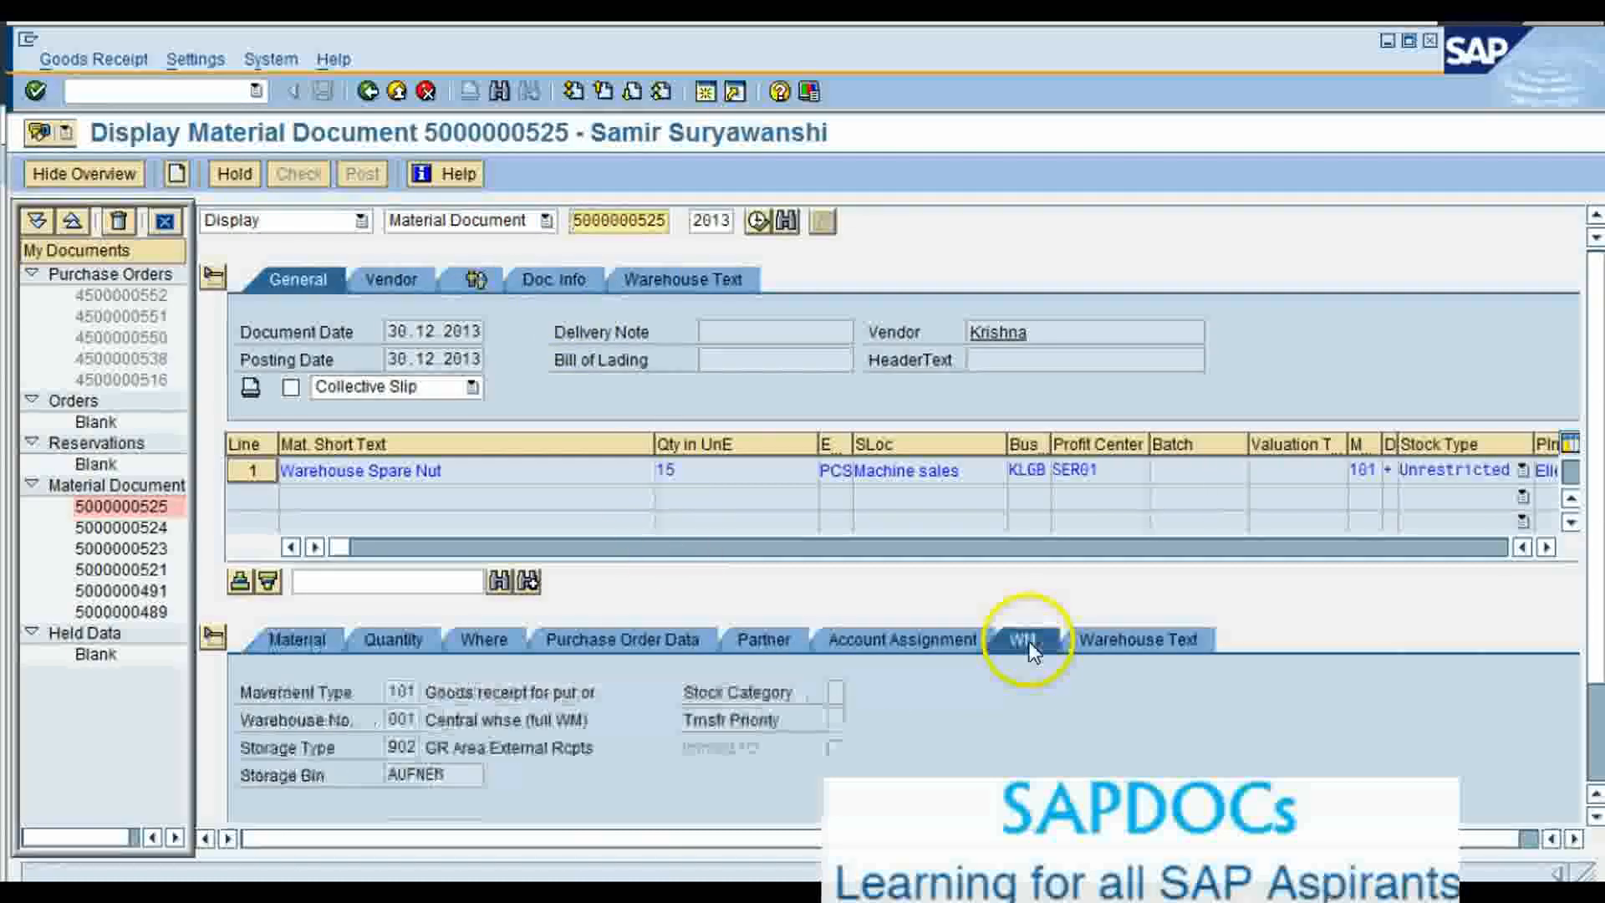
click(1595, 661)
click(1595, 661)
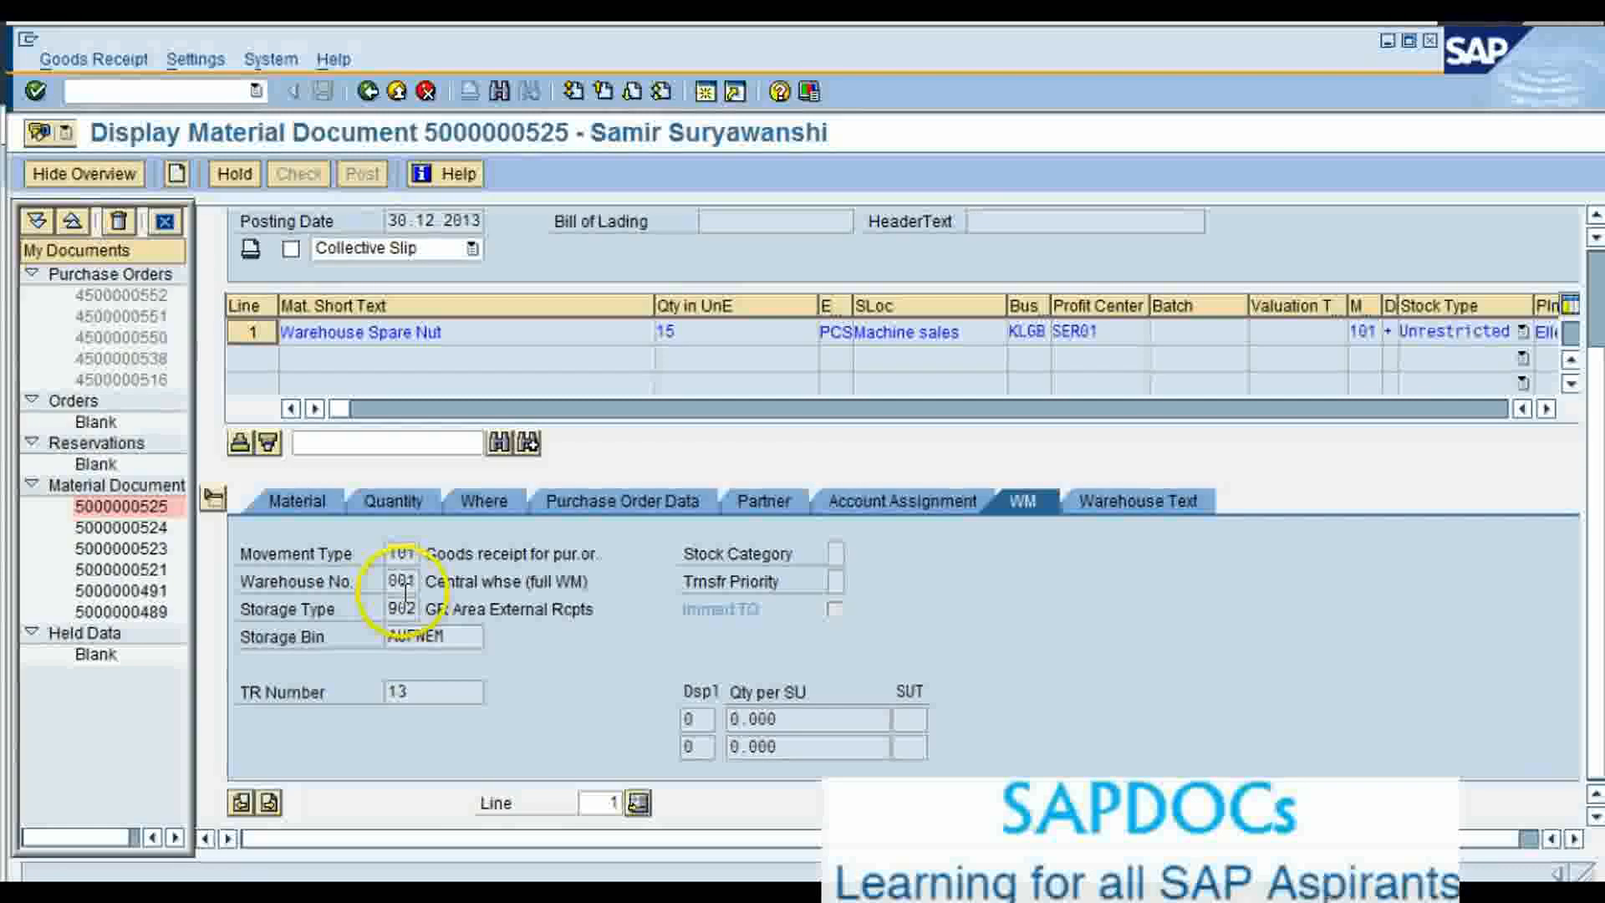
click(439, 697)
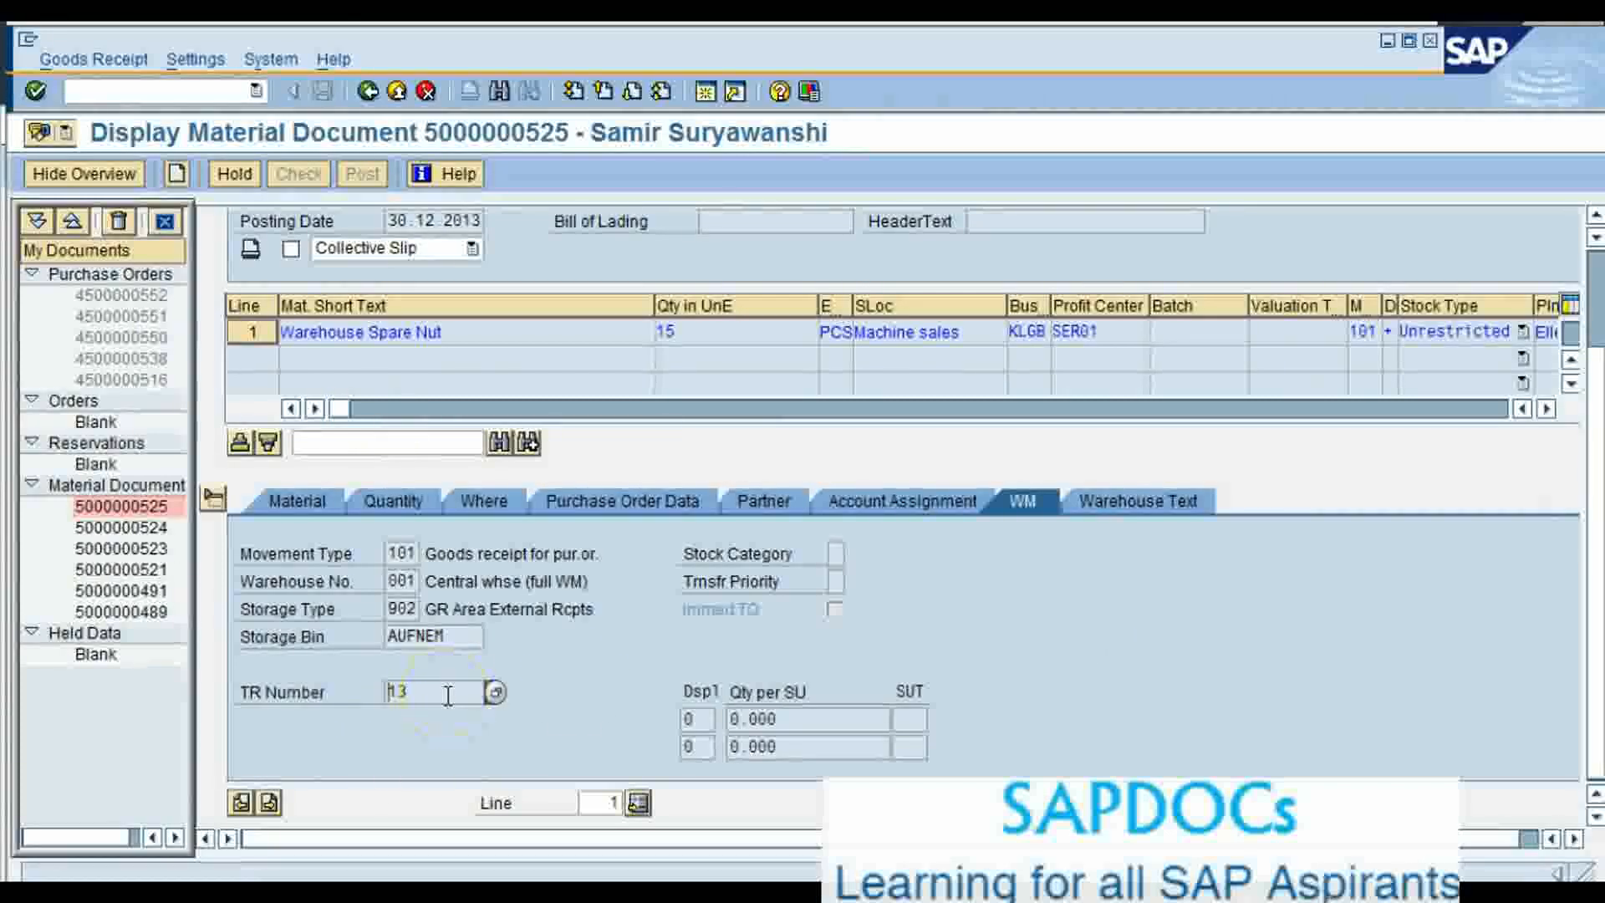
click(368, 92)
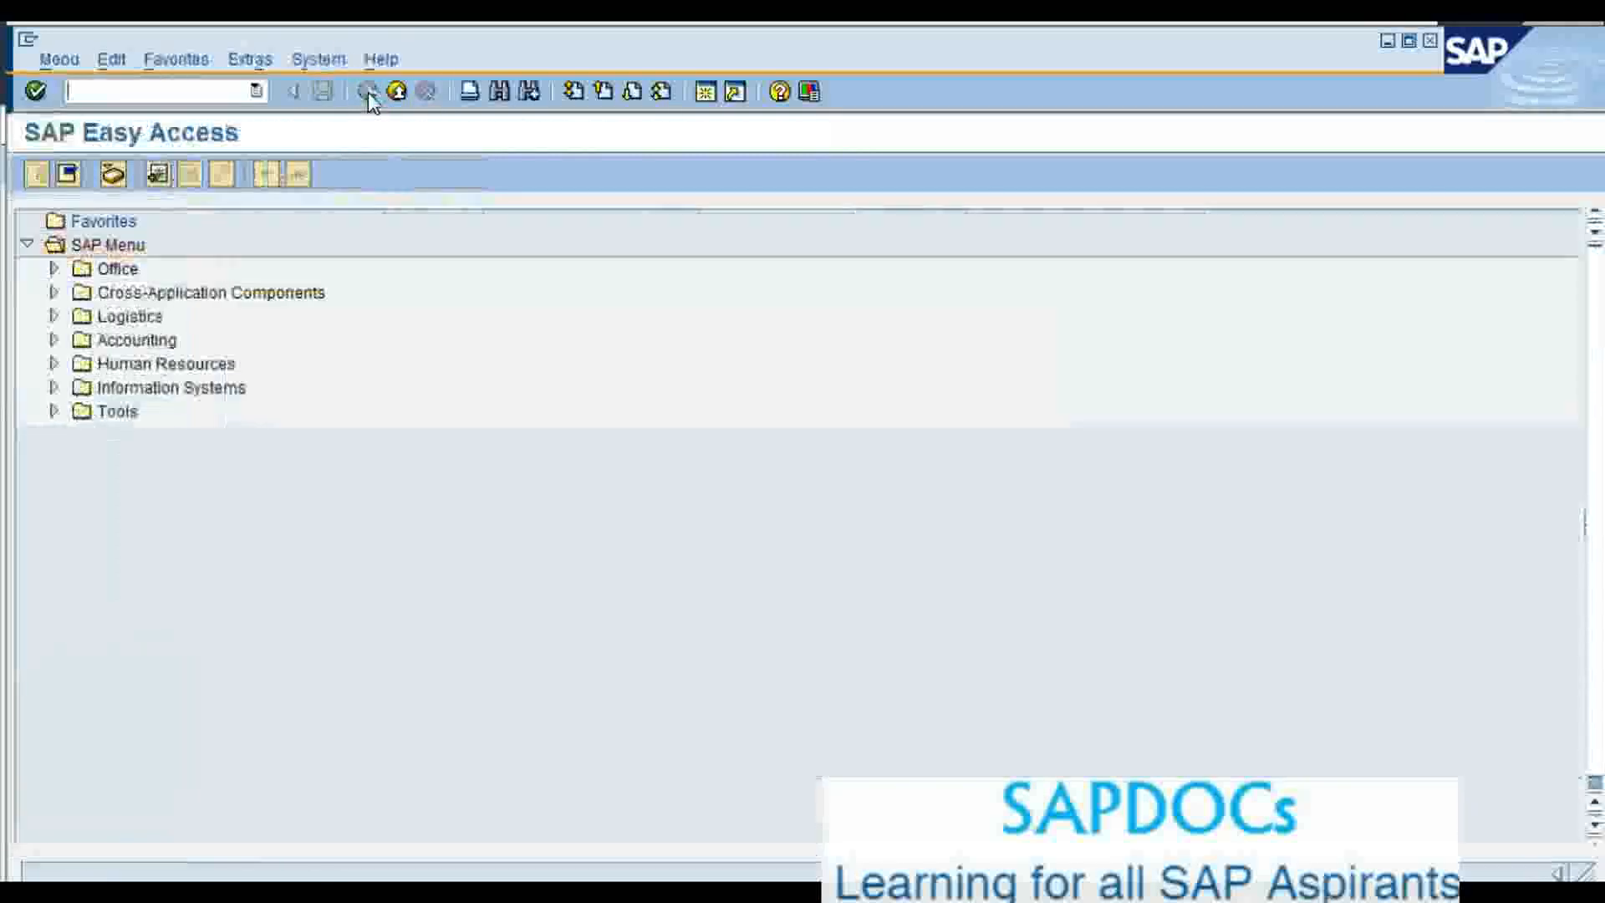
List the open transfer requirements of warehouse 001 by storage type, then return to SAP Easy Access
click(141, 88)
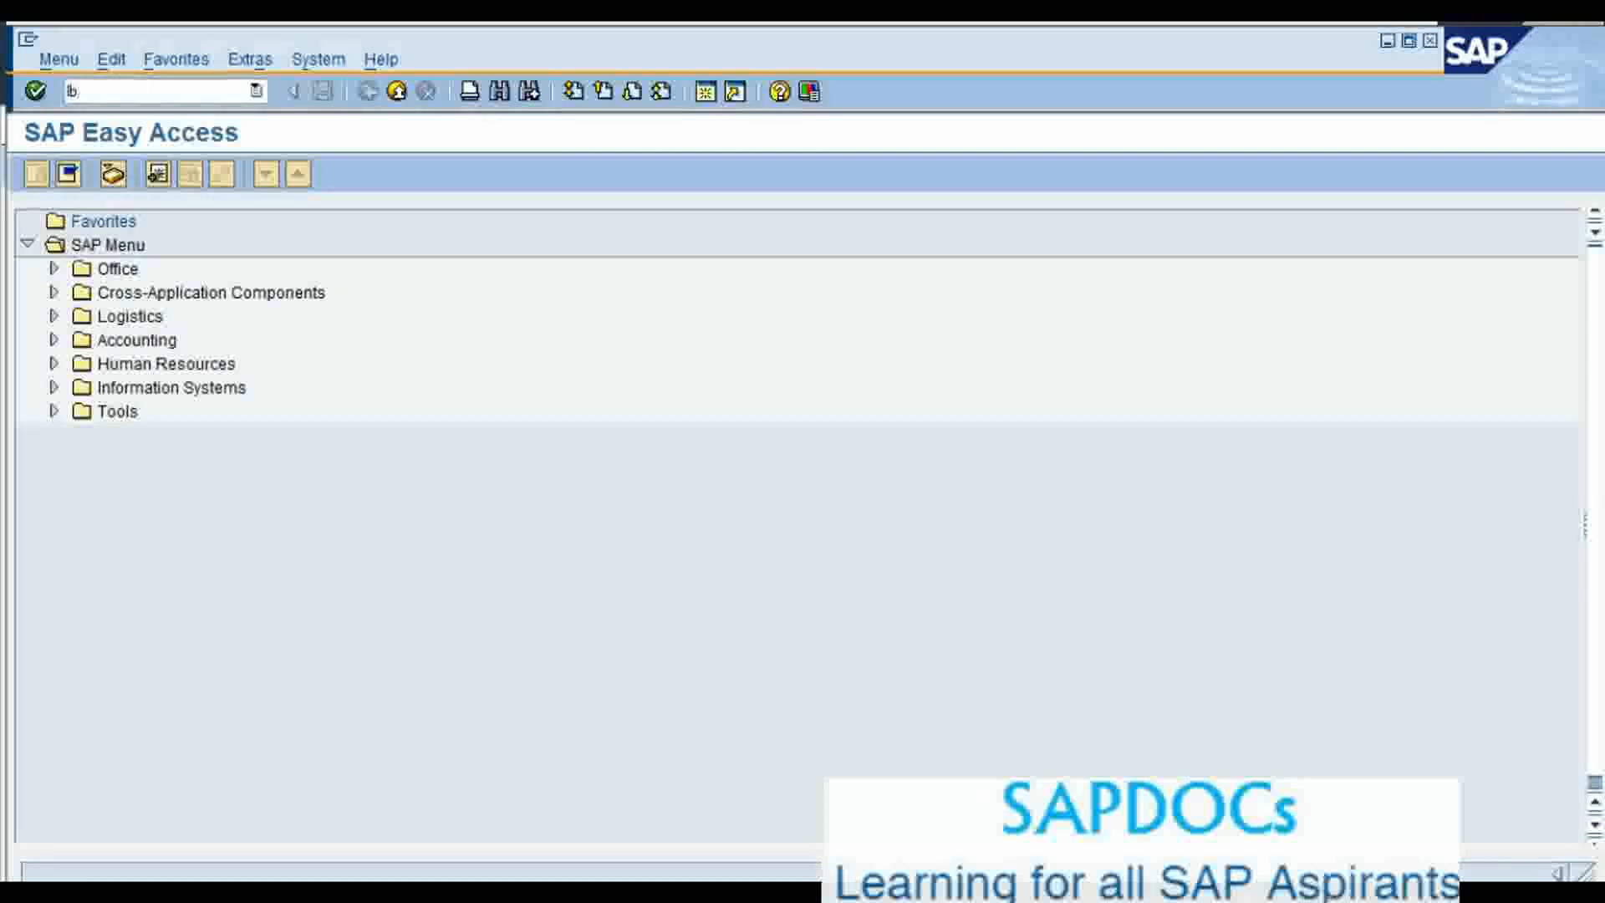
key(Return)
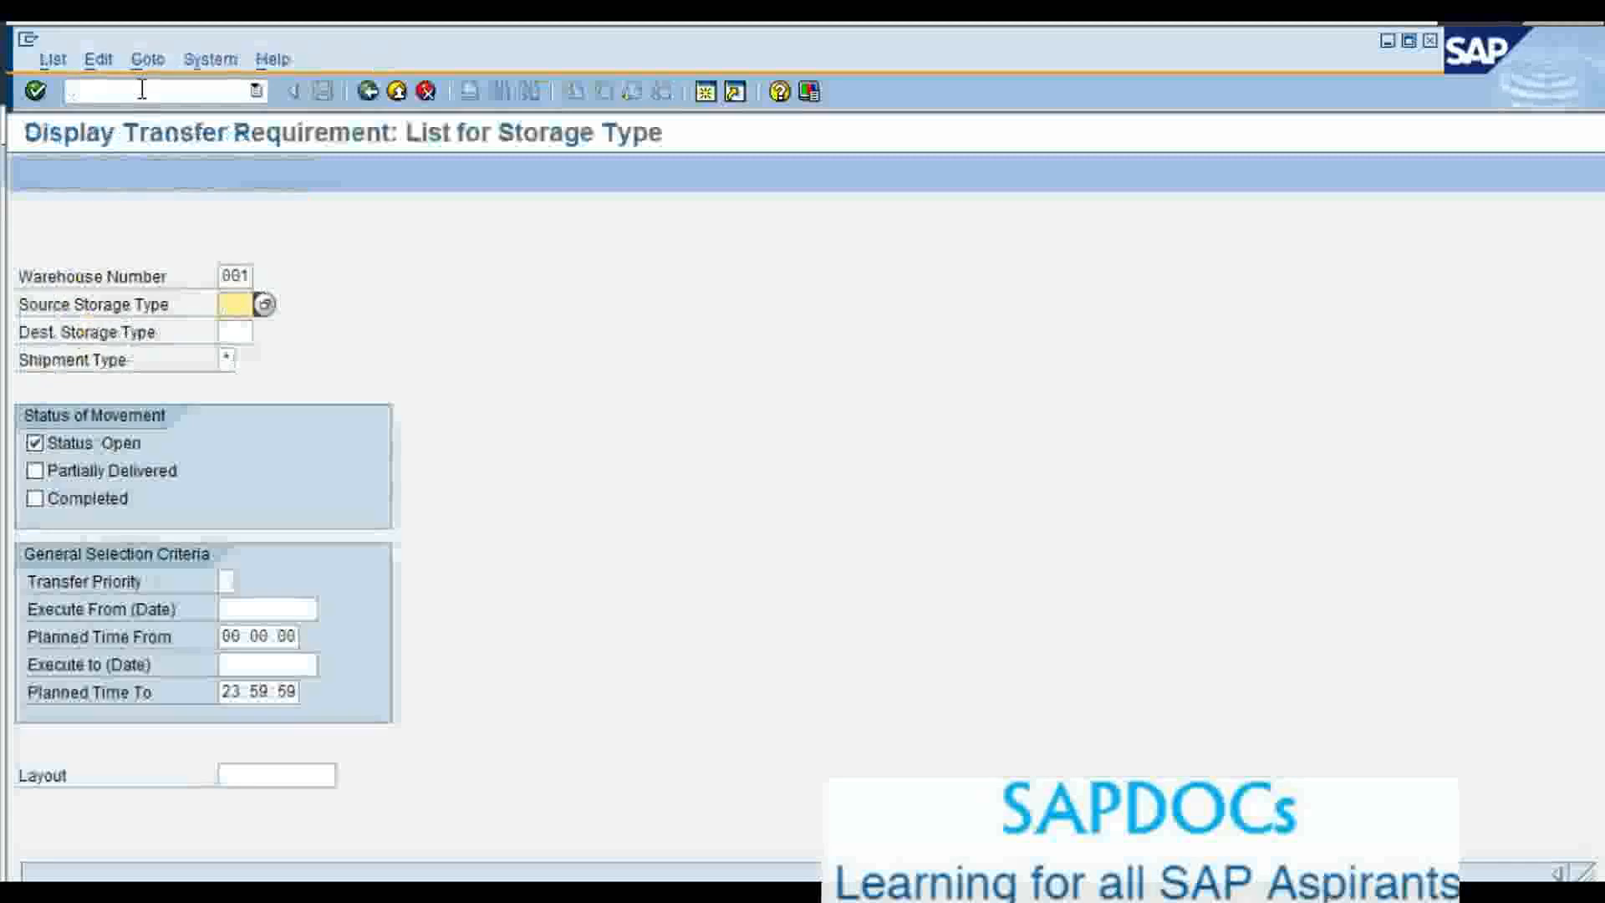
click(35, 92)
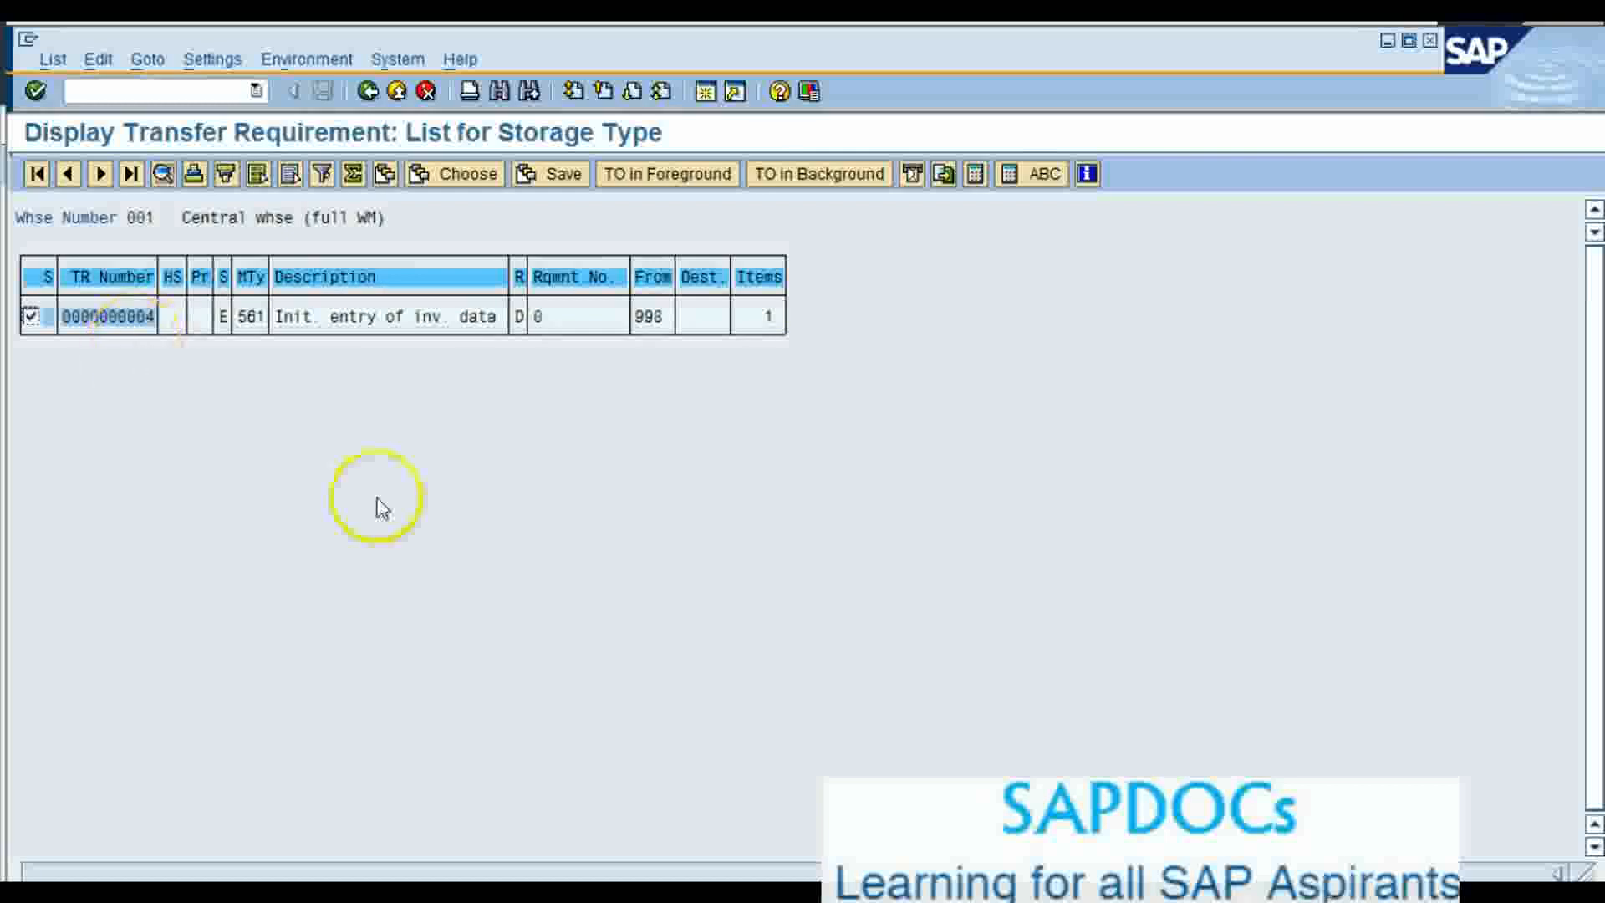
click(365, 92)
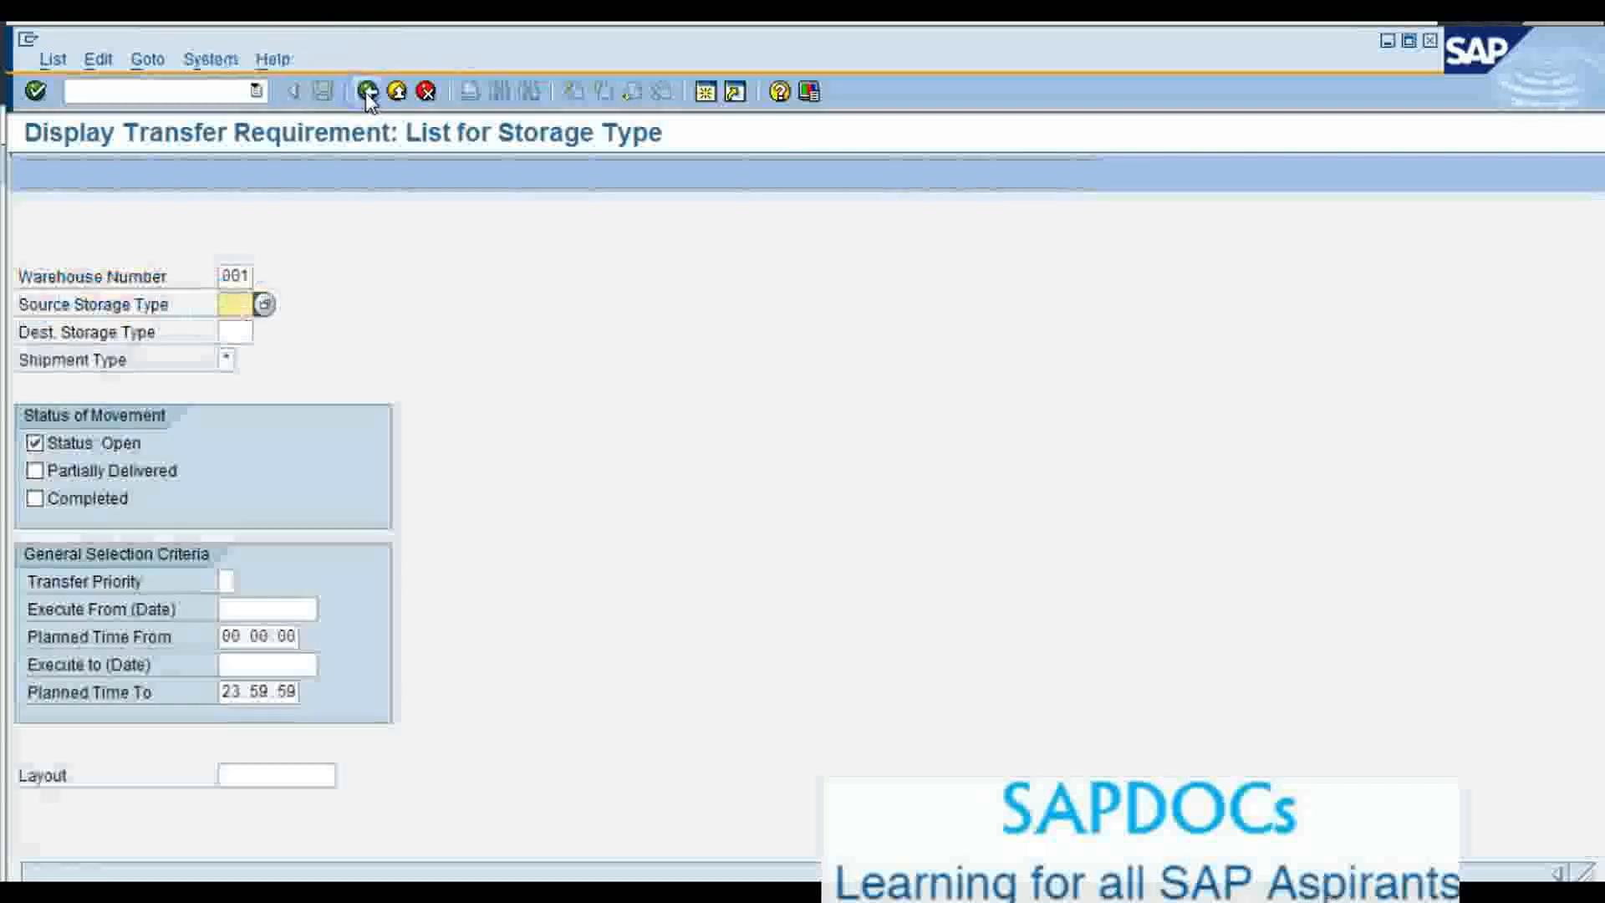
click(365, 91)
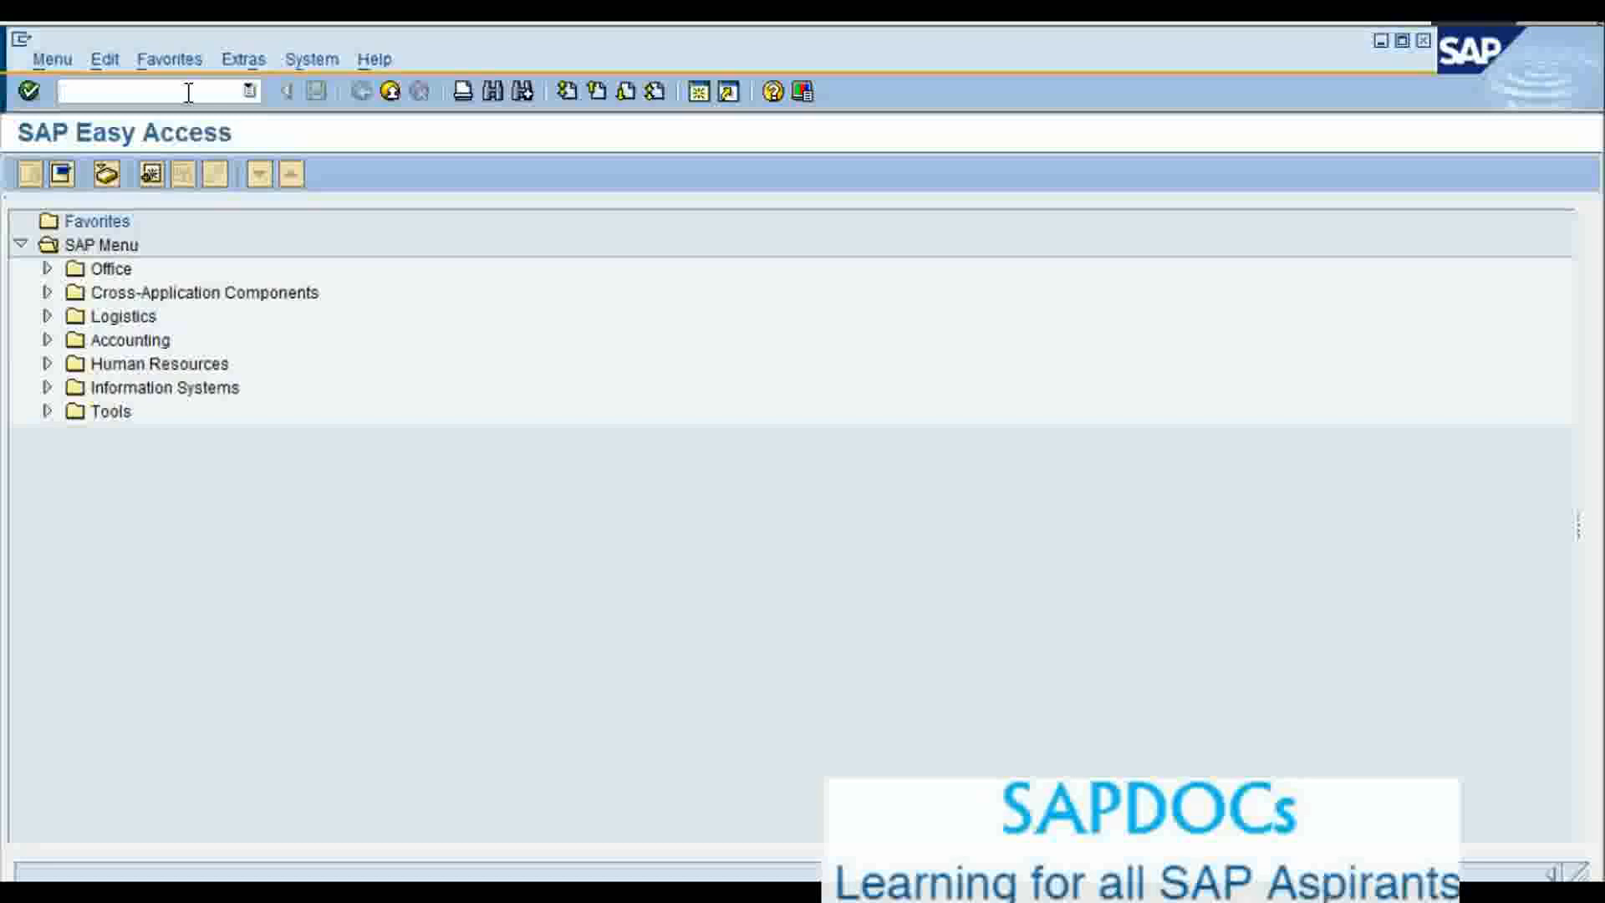
Start an initial stock entry with transaction MB1C, using movement type 561 for plant GB11 and storage location 2000, and open the item entry
text(mb1)
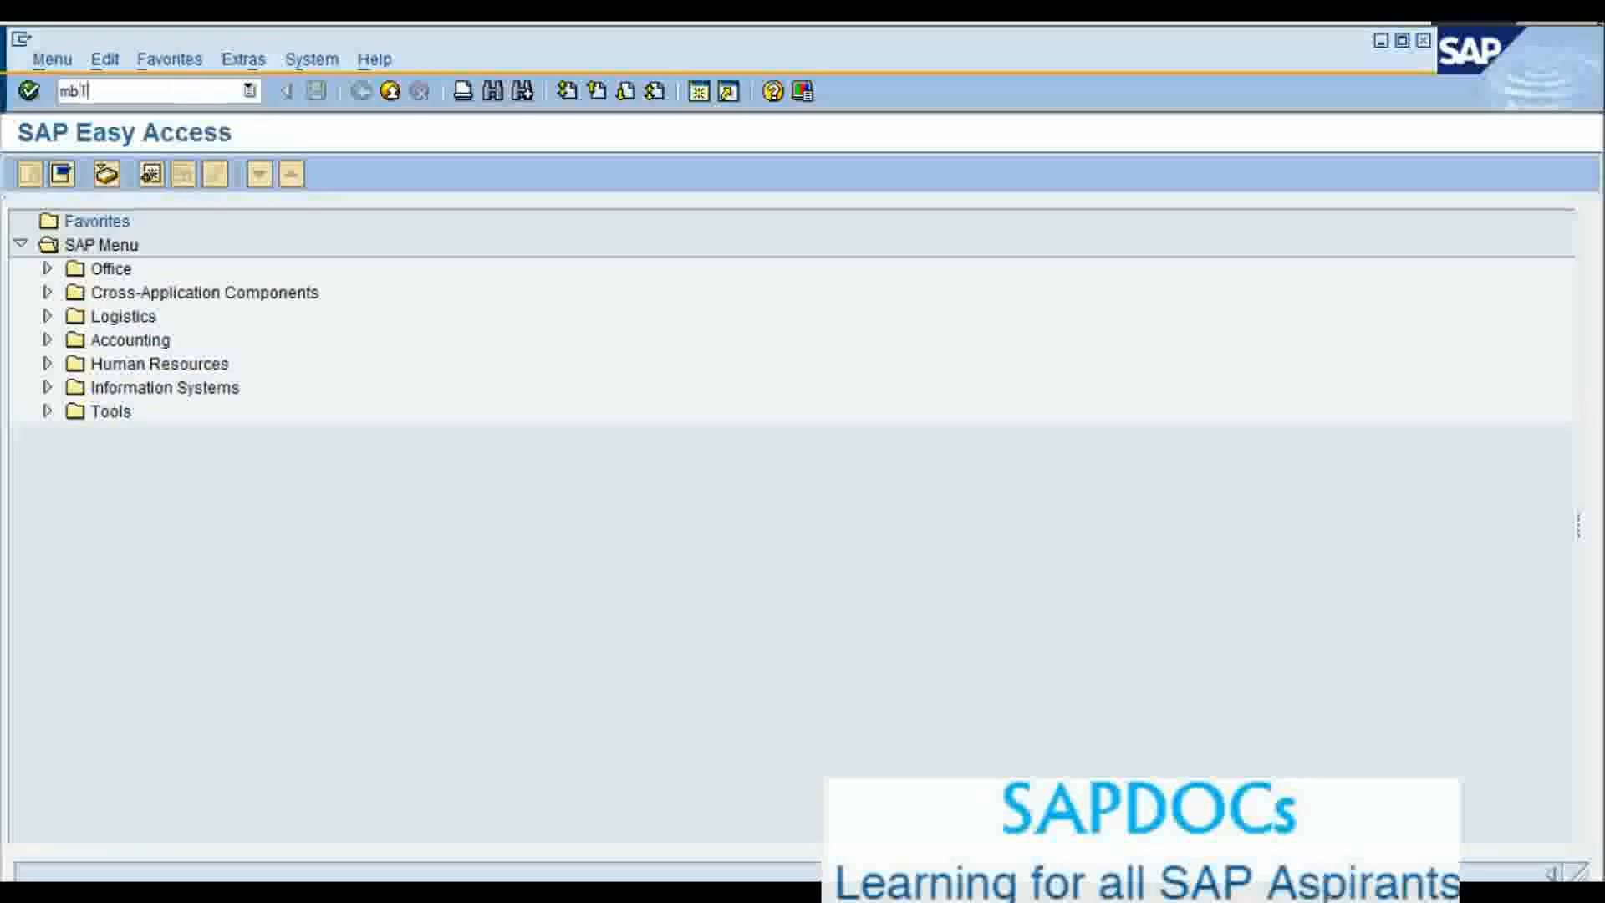
text(c)
key(Return)
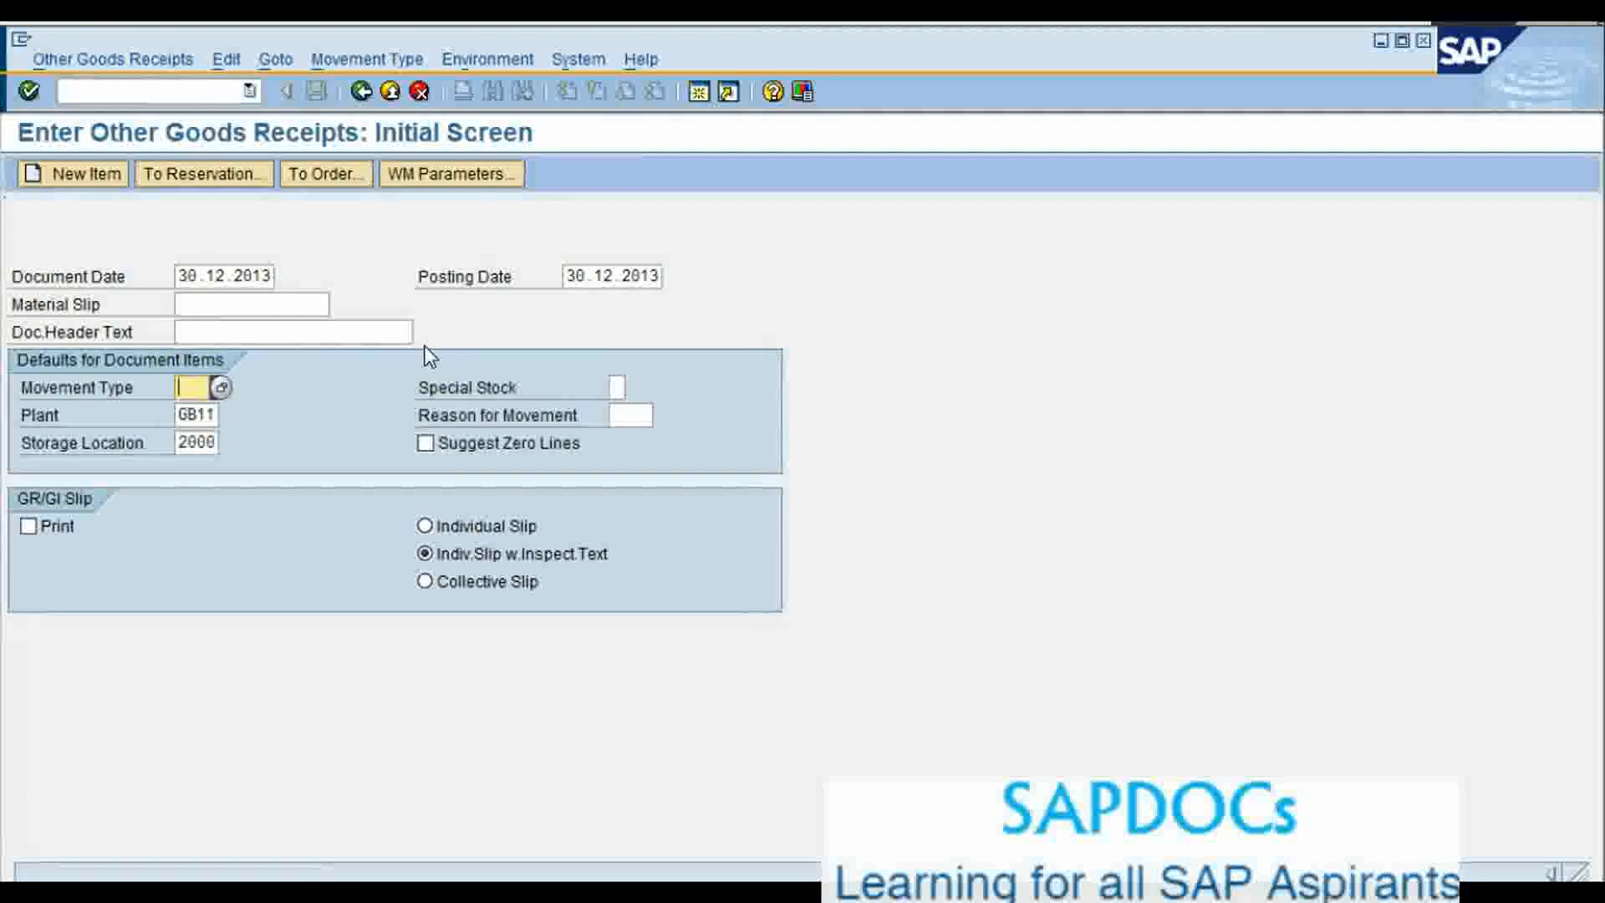
text(561)
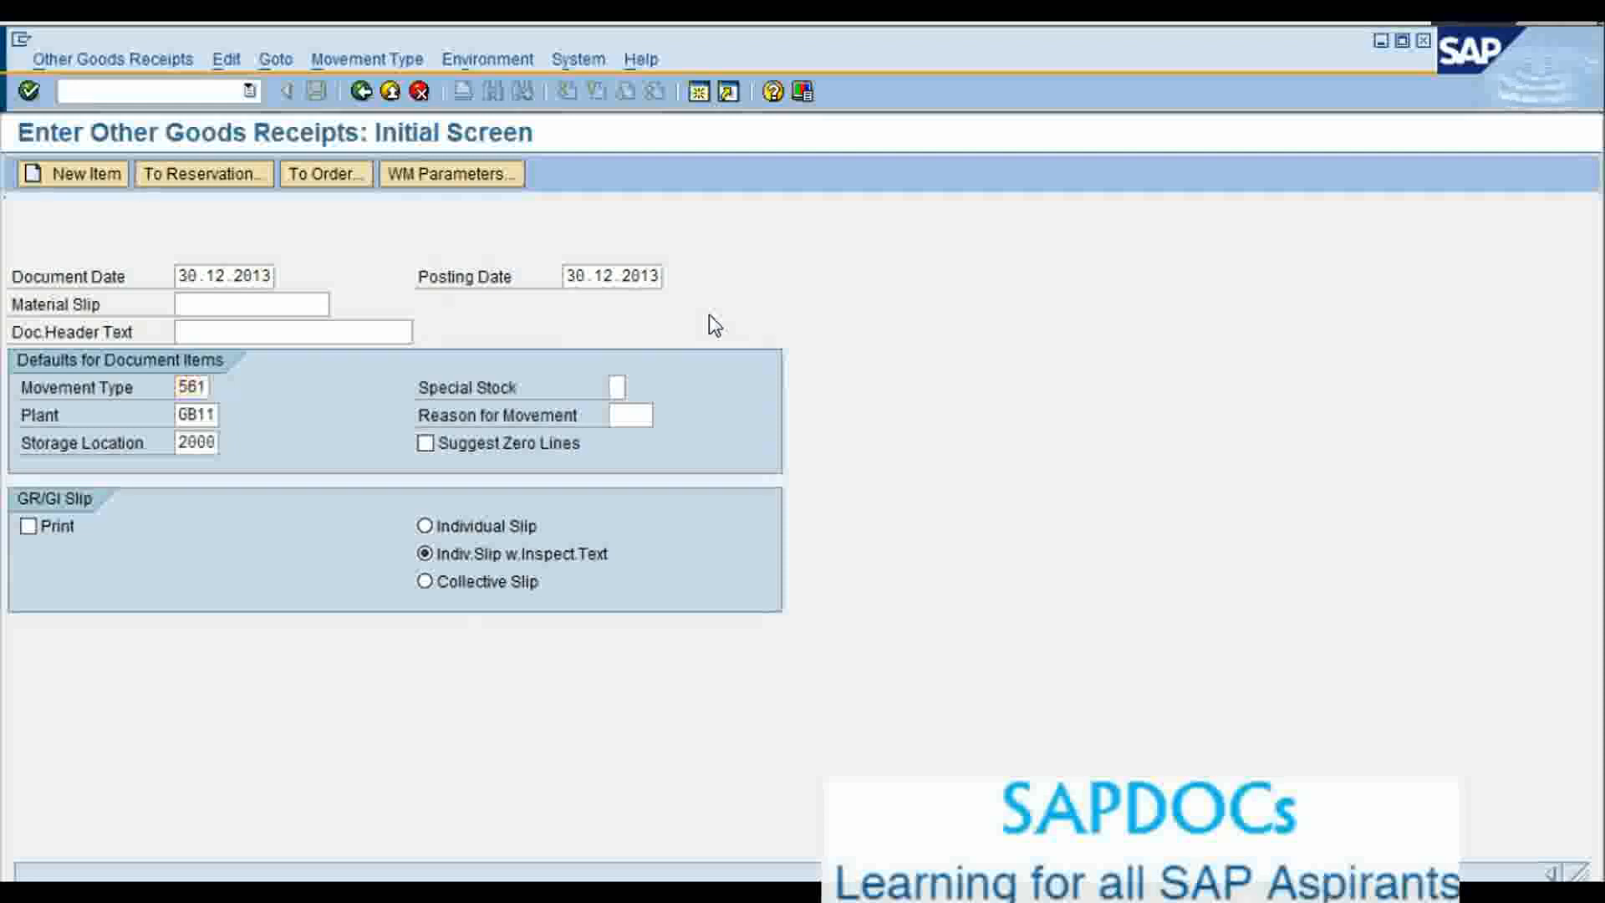
key(Return)
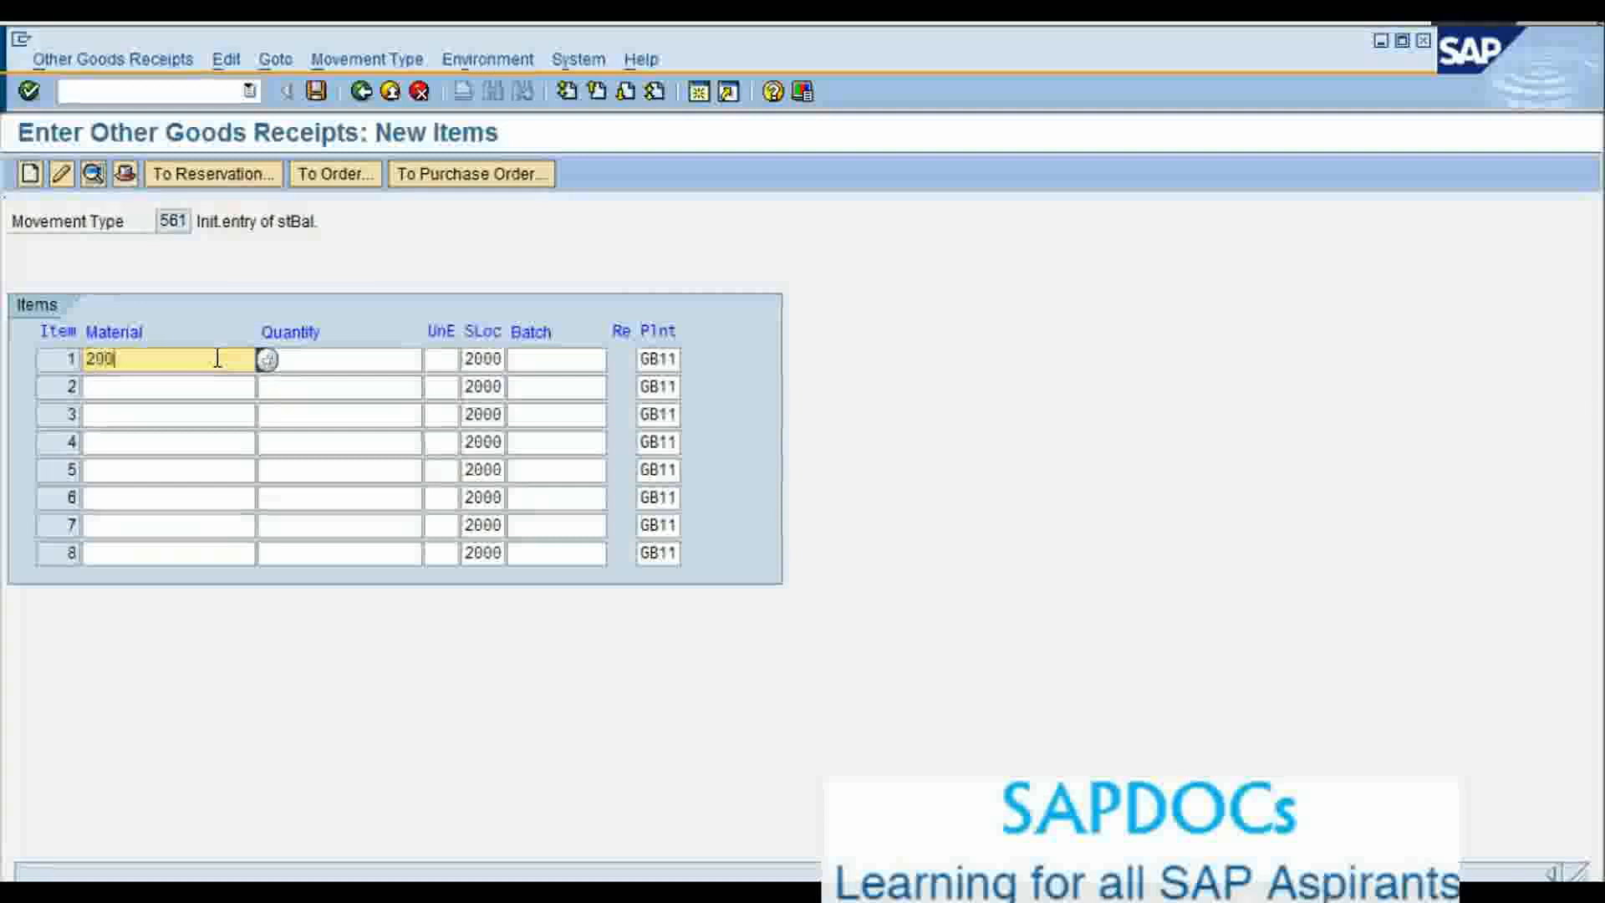
Enter material 200120 with a quantity of 50 as the first item and post the initial stock entry
text(120)
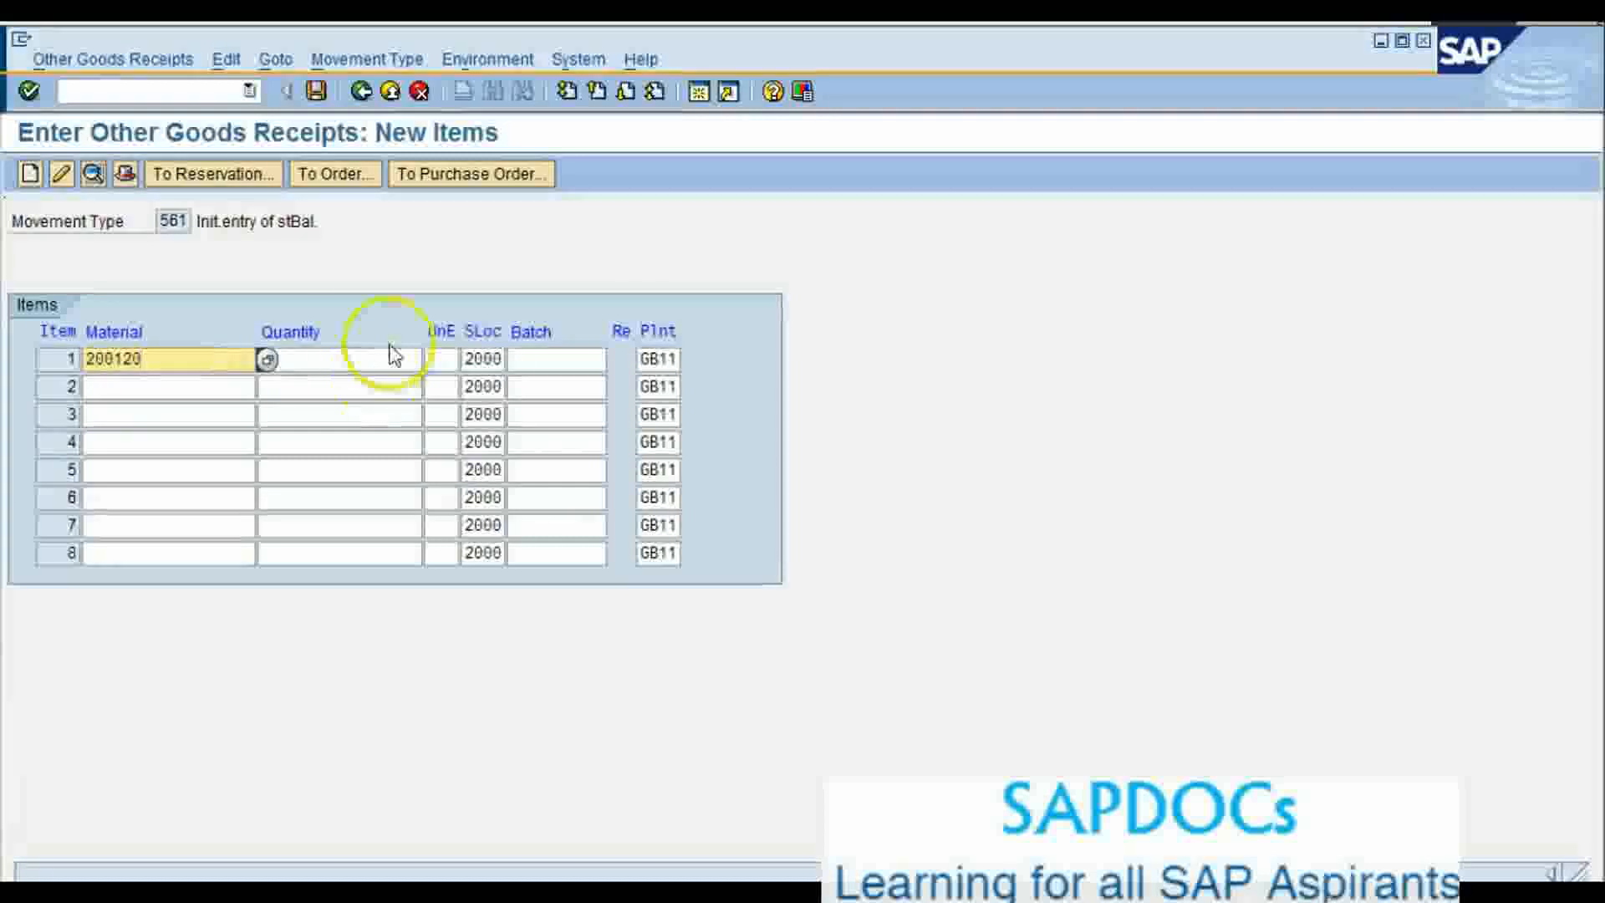
click(358, 351)
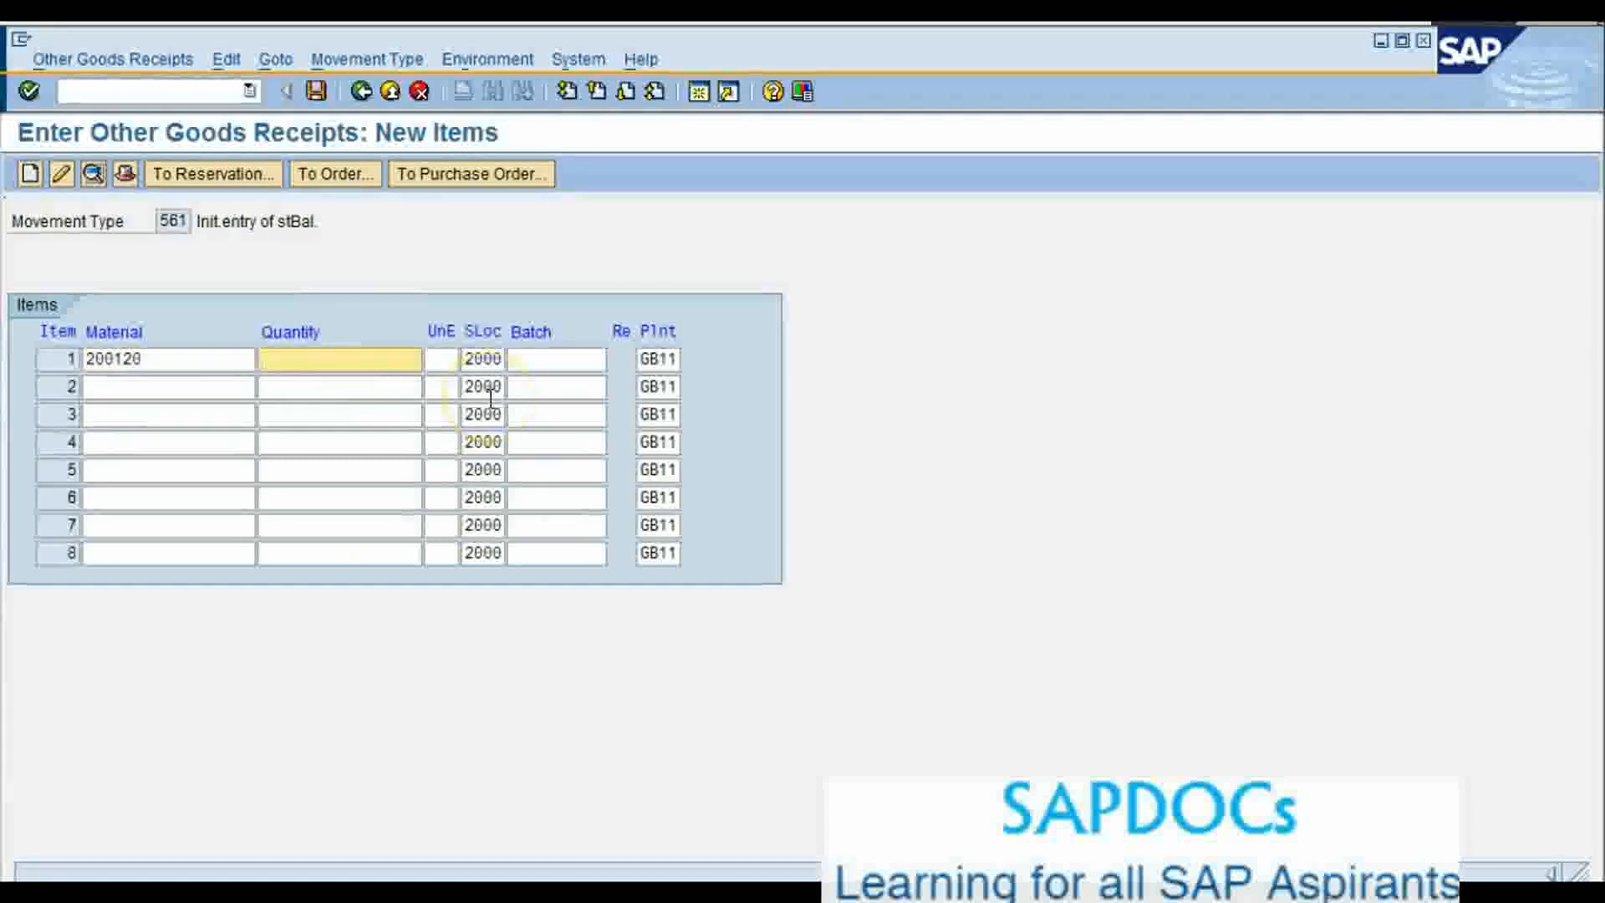
text(50)
click(537, 362)
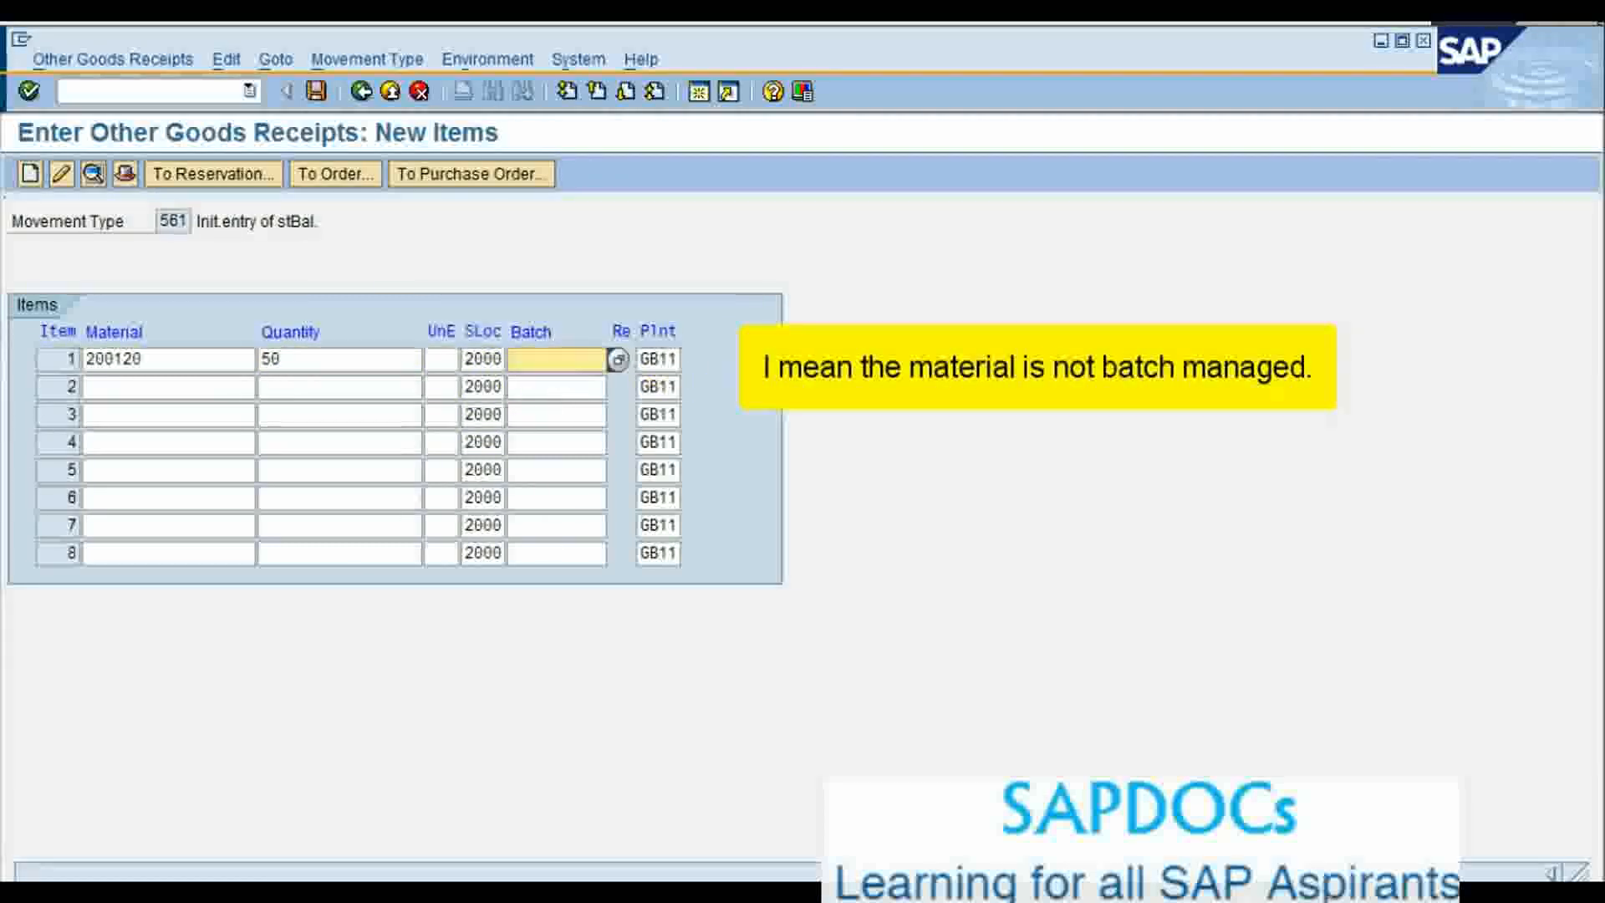
key(Return)
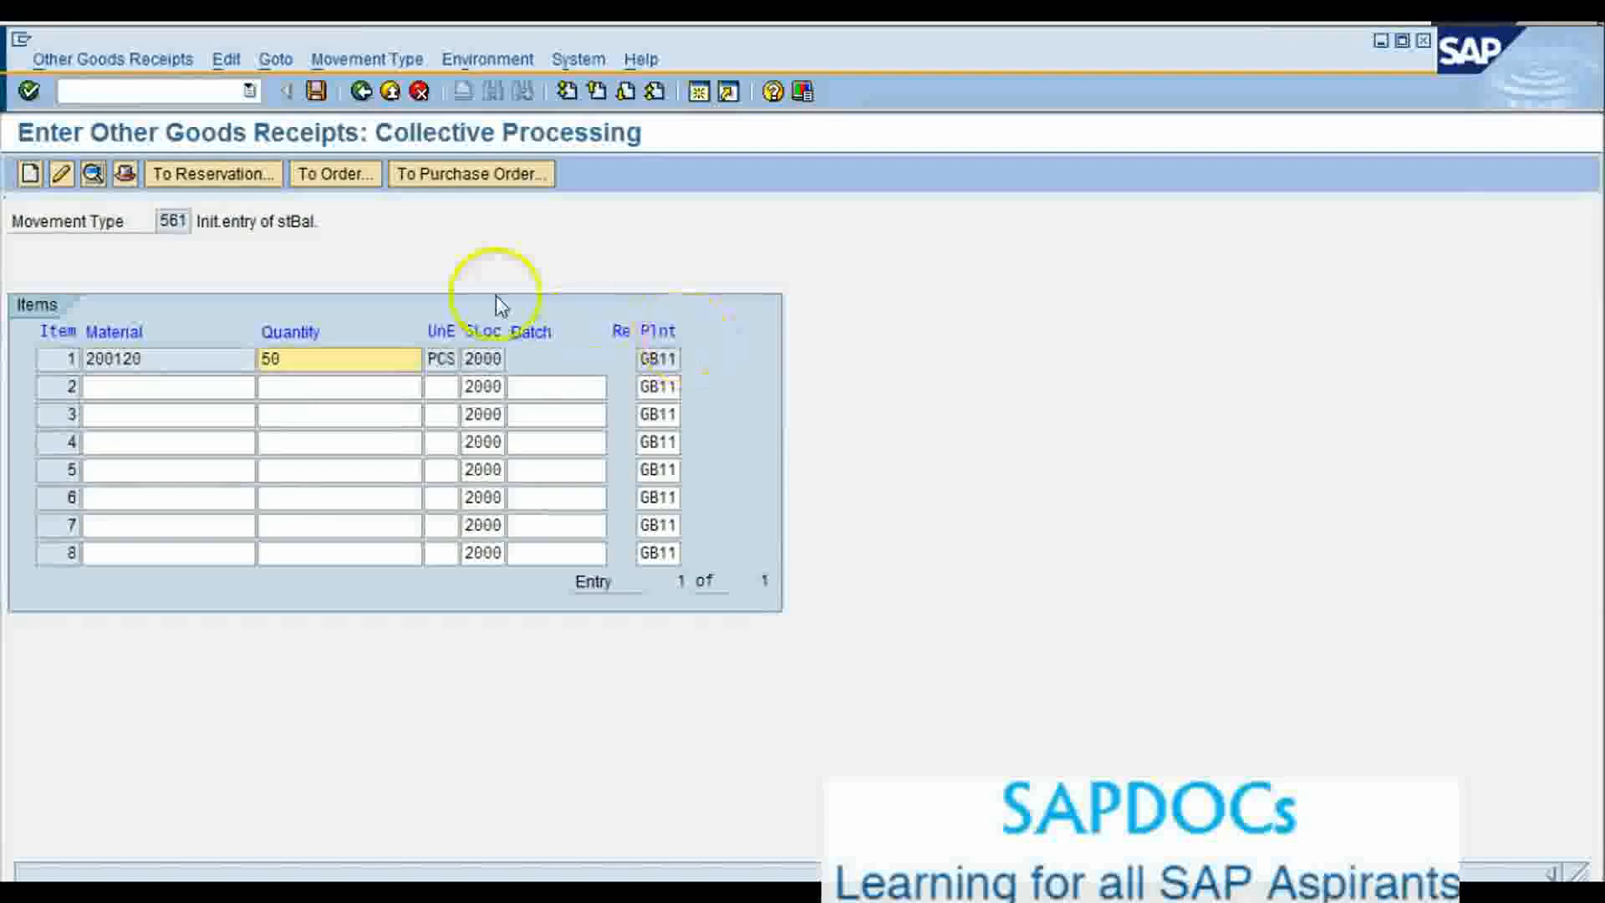
click(316, 92)
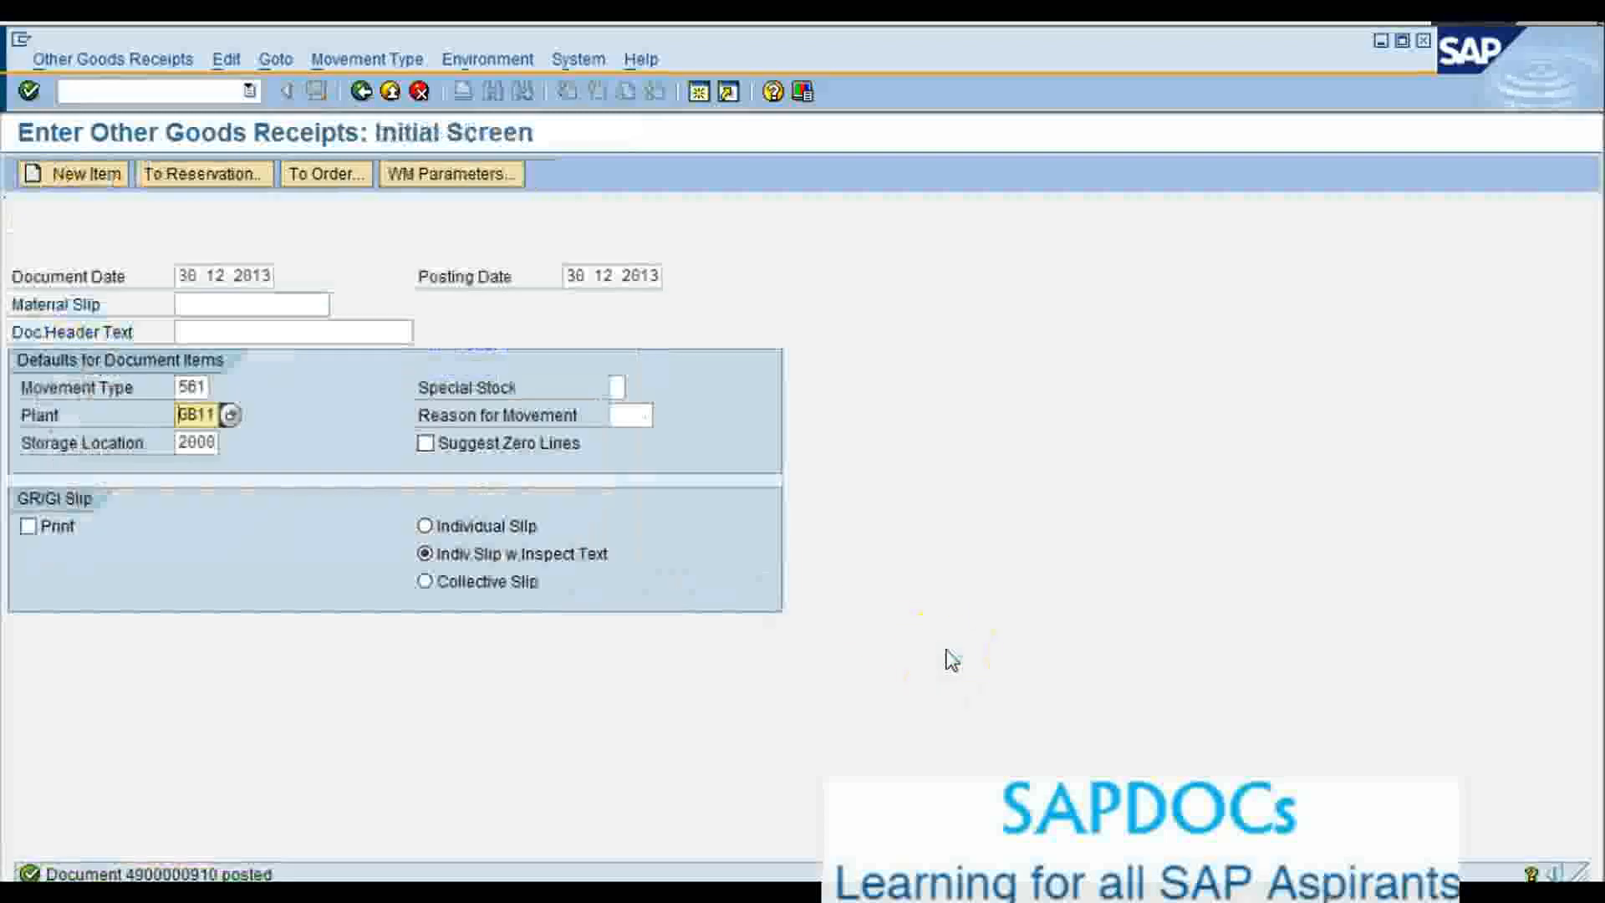
In the Stock Overview session, refresh the stock of material 200120 and display the WM stock for storage location 2000
click(949, 622)
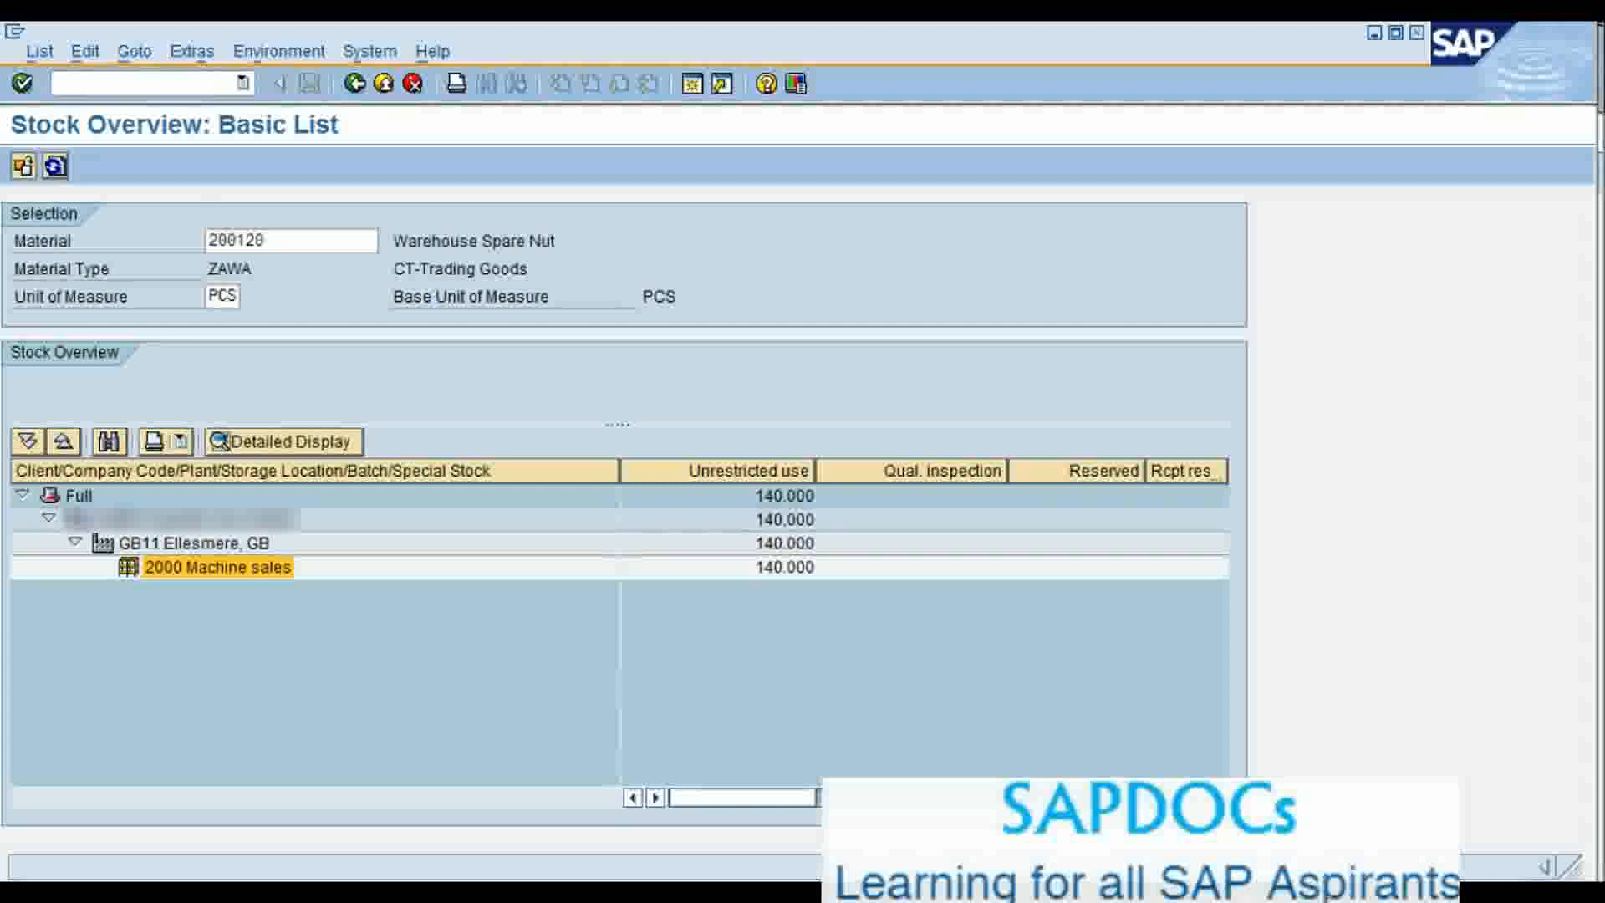
click(56, 167)
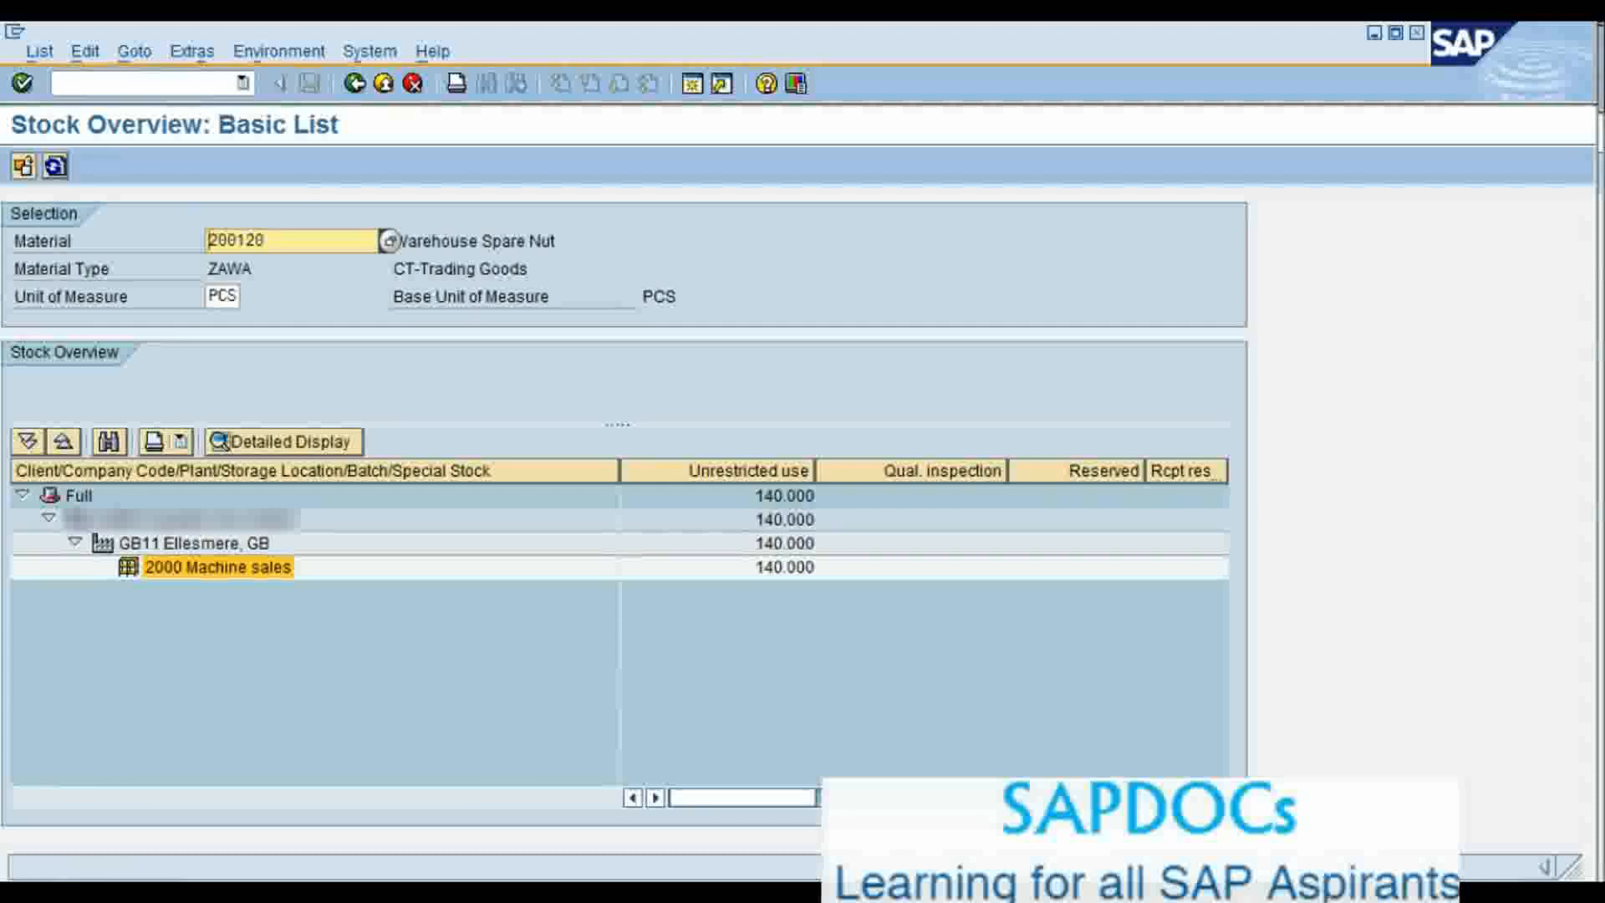
click(55, 166)
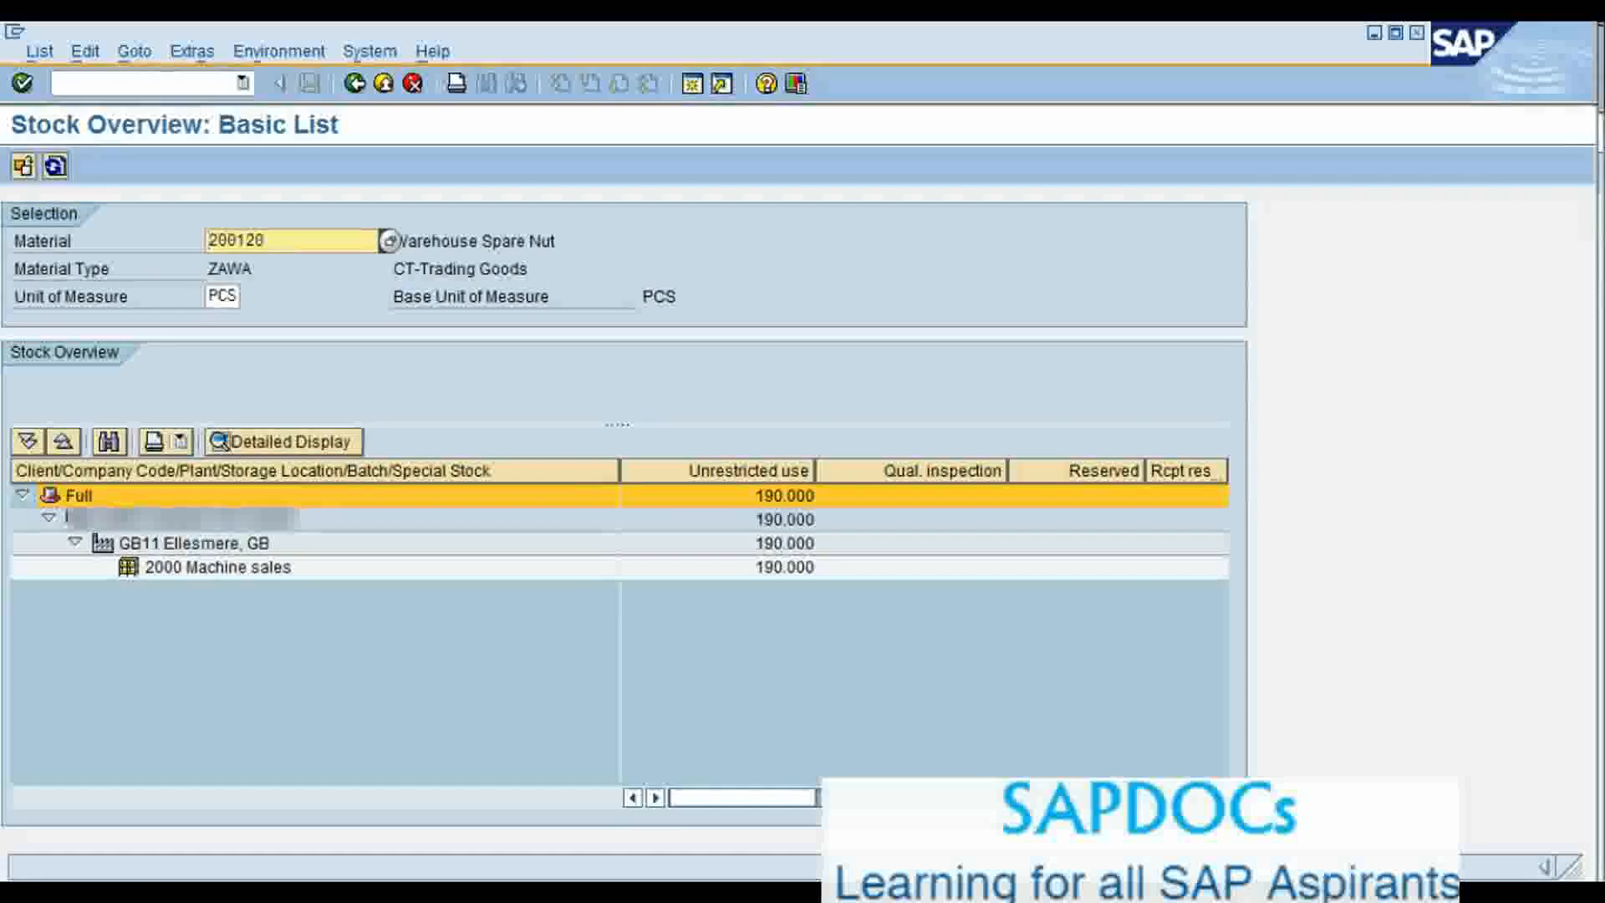
click(218, 567)
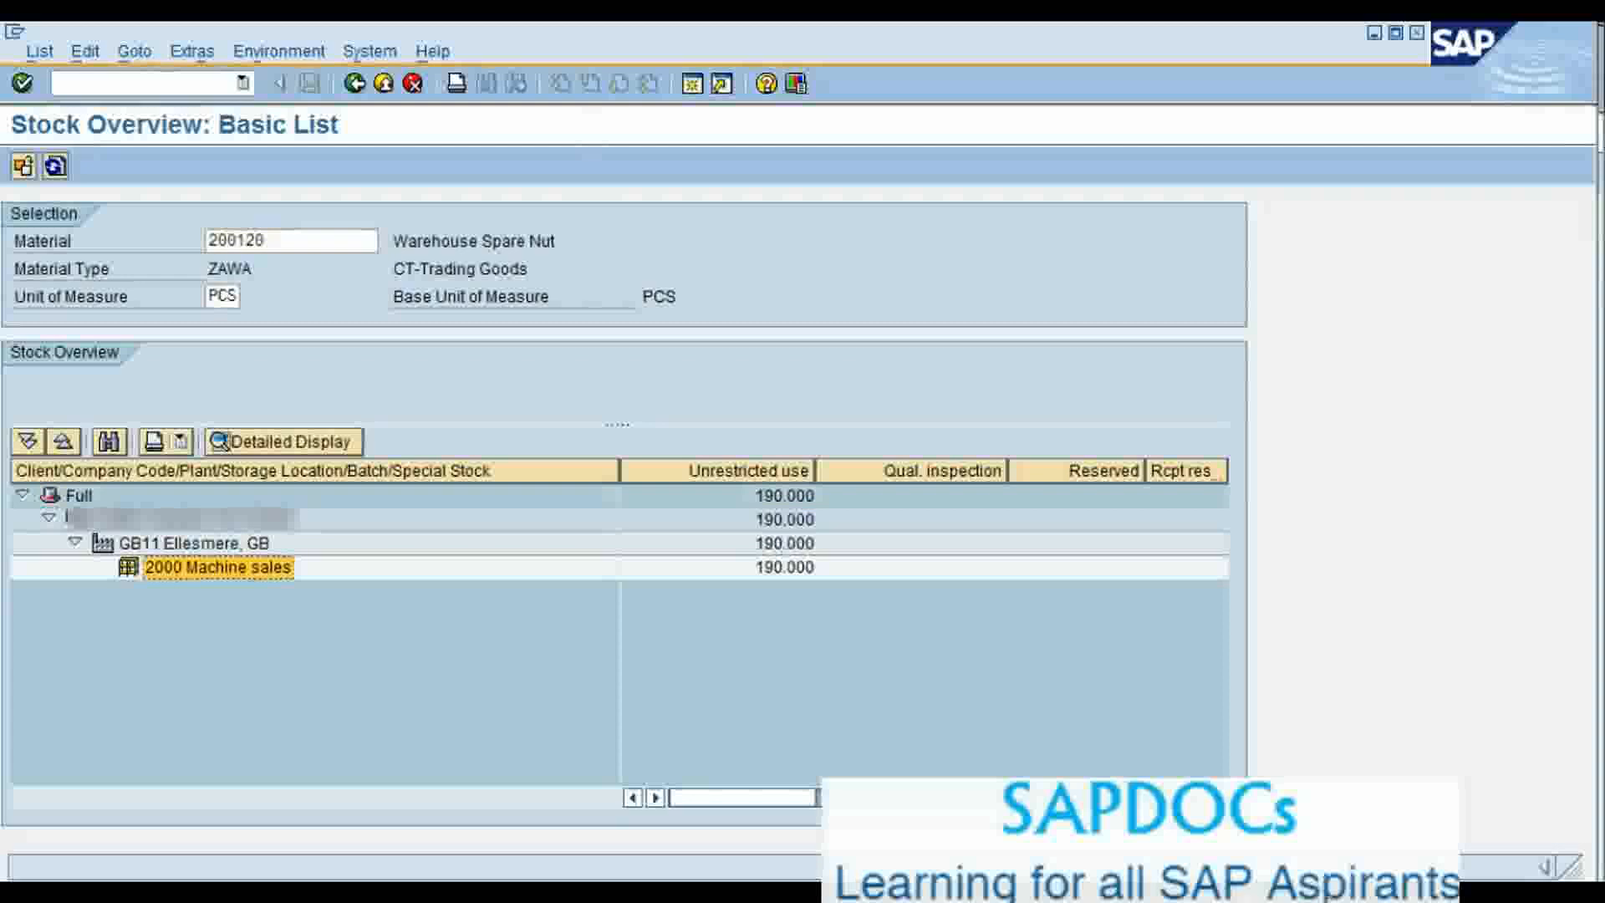
click(278, 51)
key(Return)
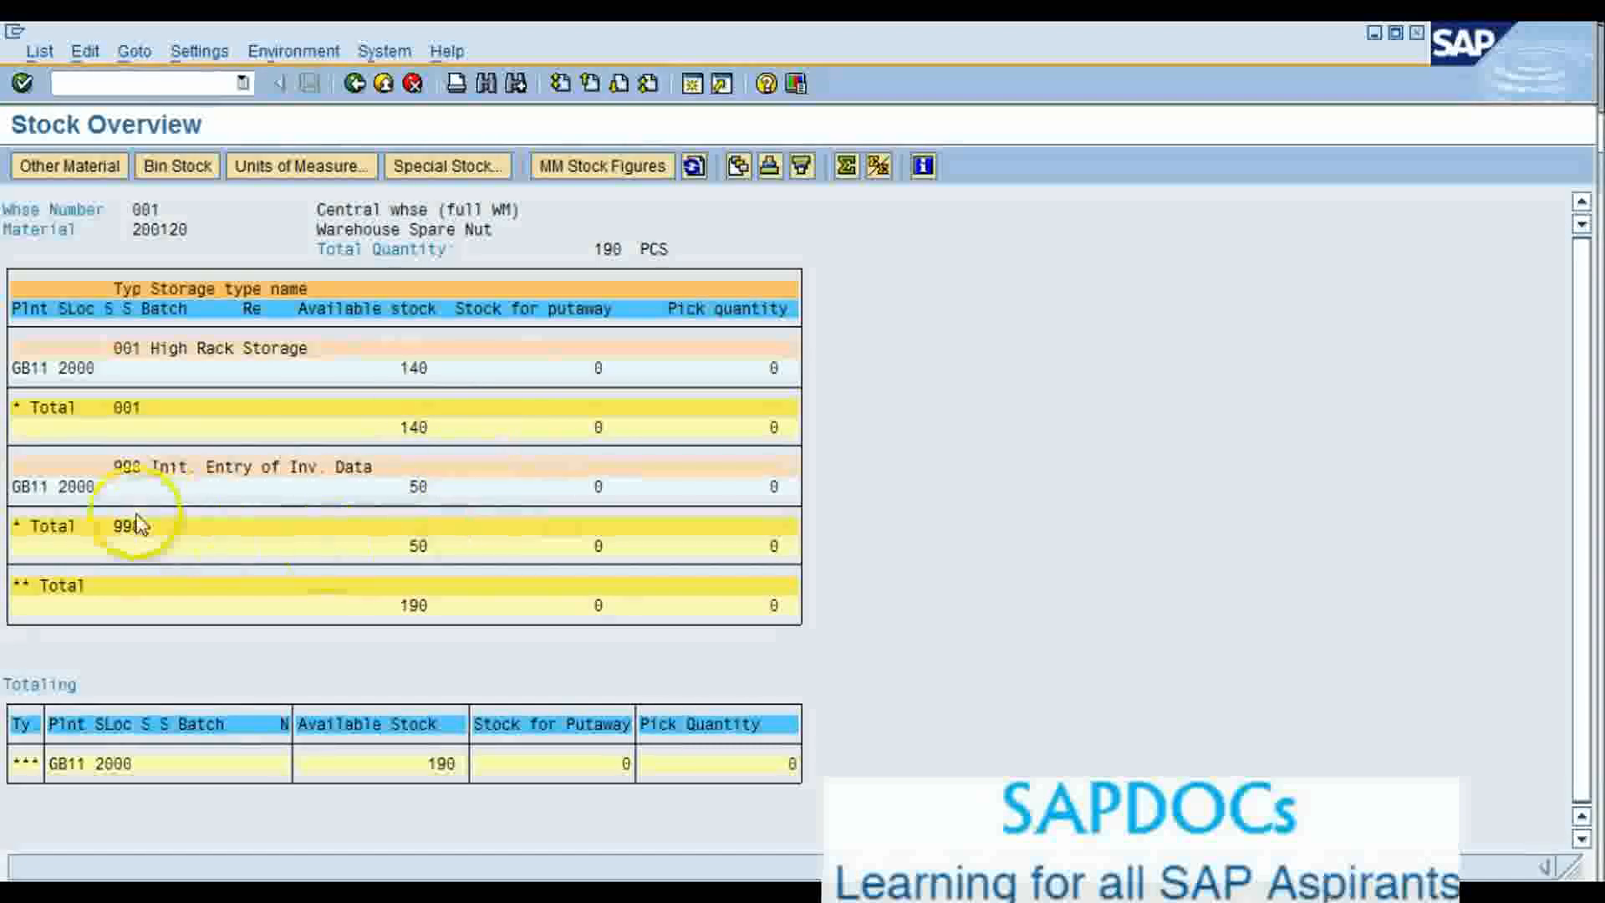
Display the bin stock of material 200120 for plant GB11, storage location 2000, in storage type 998
click(89, 487)
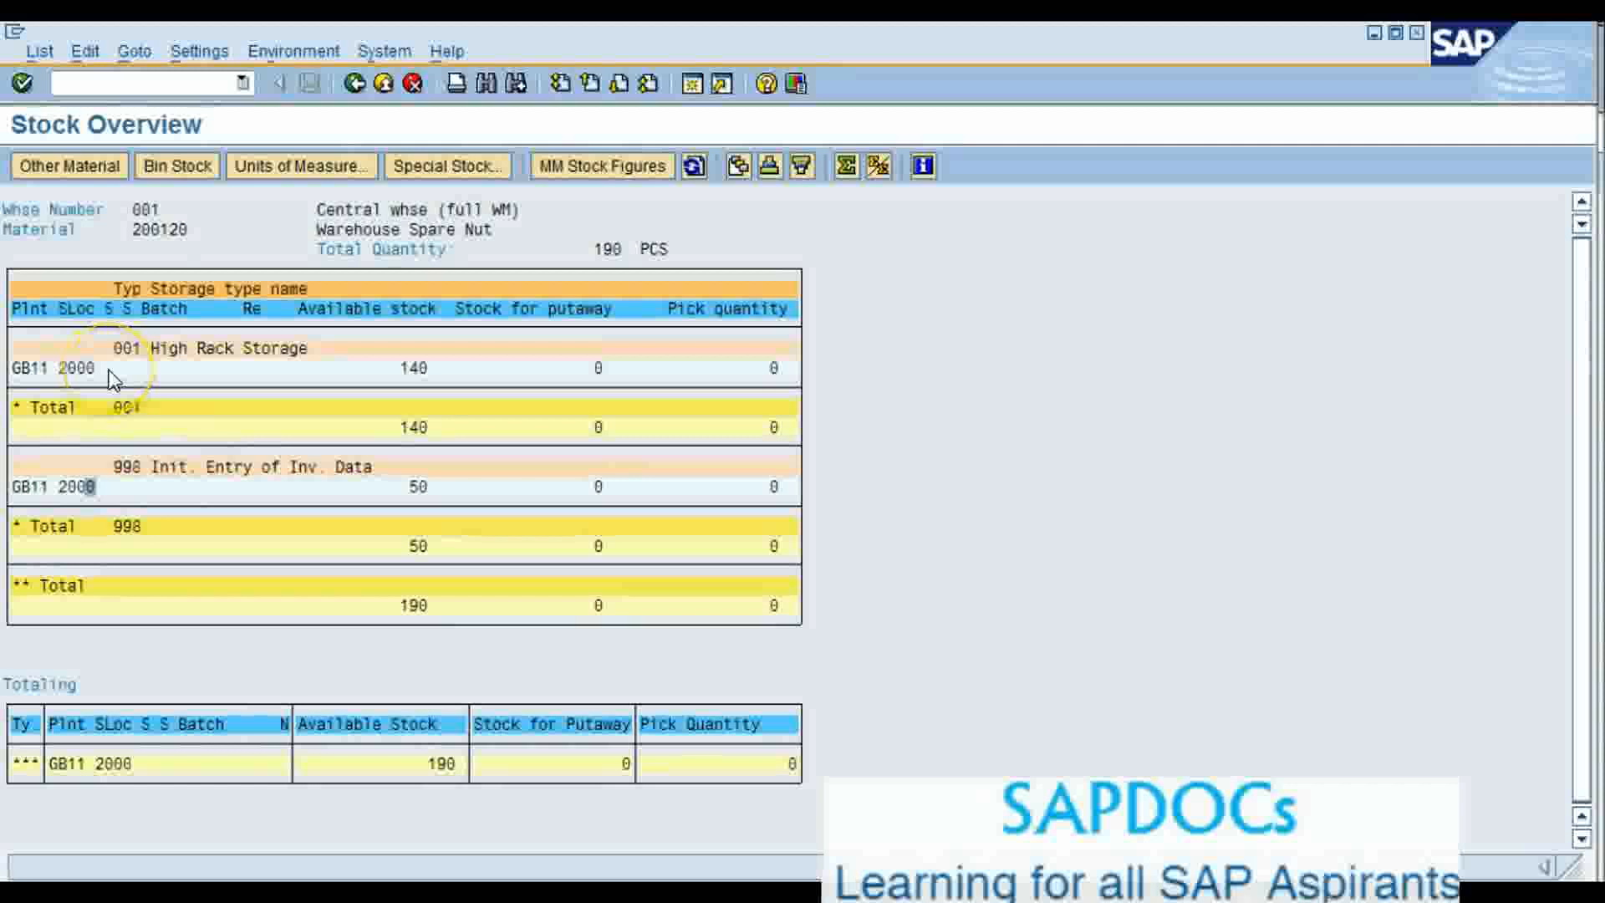
click(76, 486)
click(179, 165)
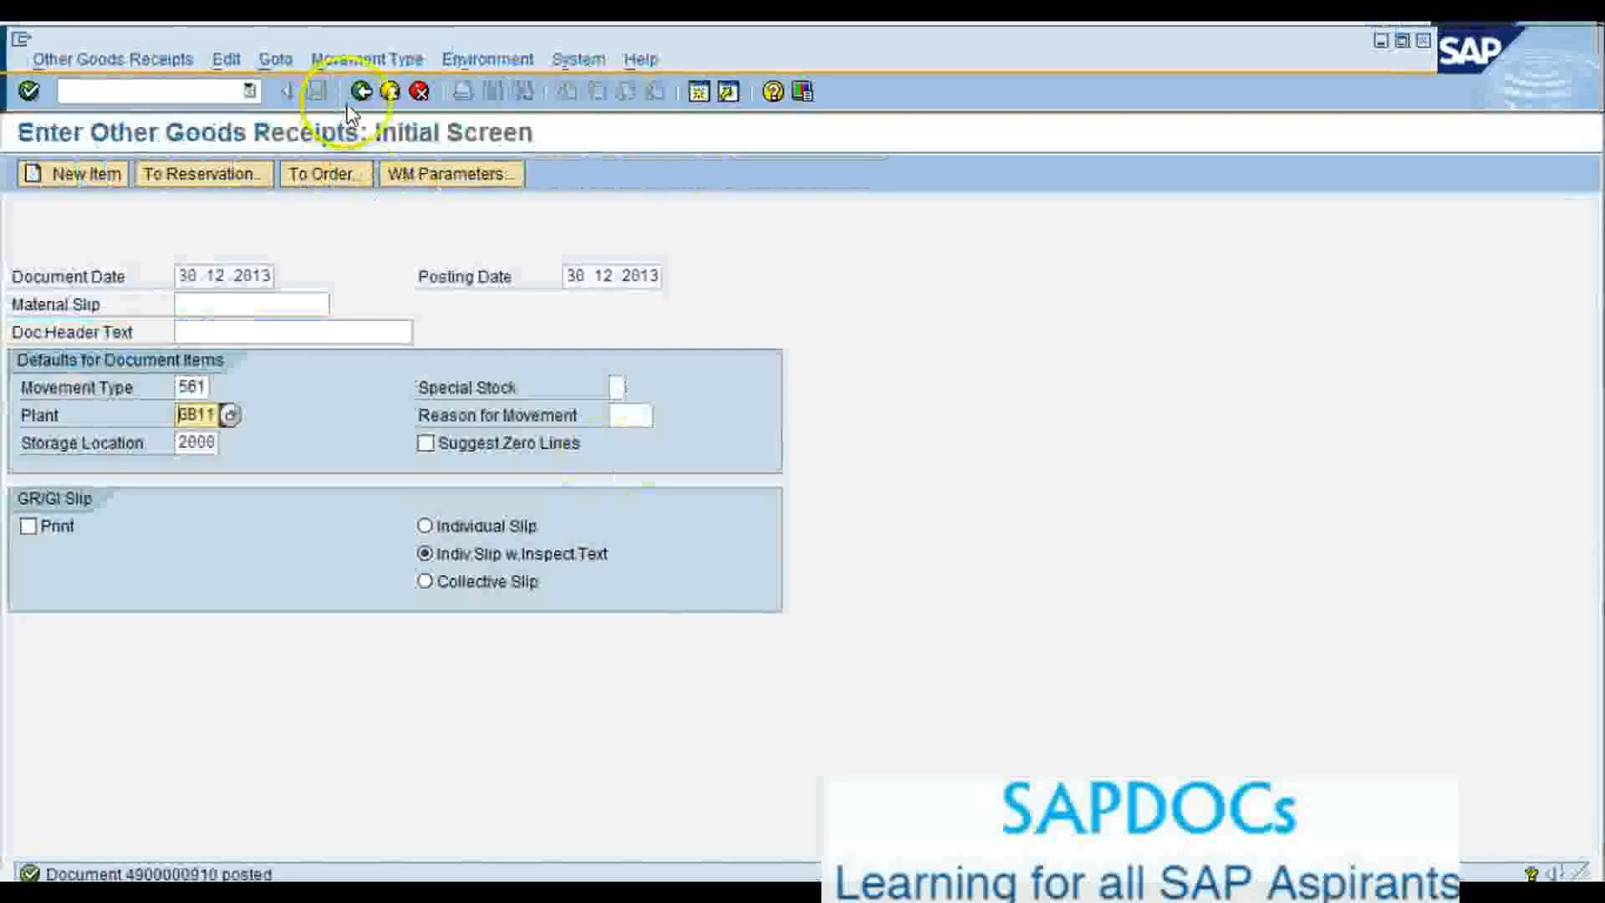
Start a manual transfer order in warehouse 001 with movement type 999, material 200120, quantity 50 and storage location 2000
click(361, 91)
click(117, 94)
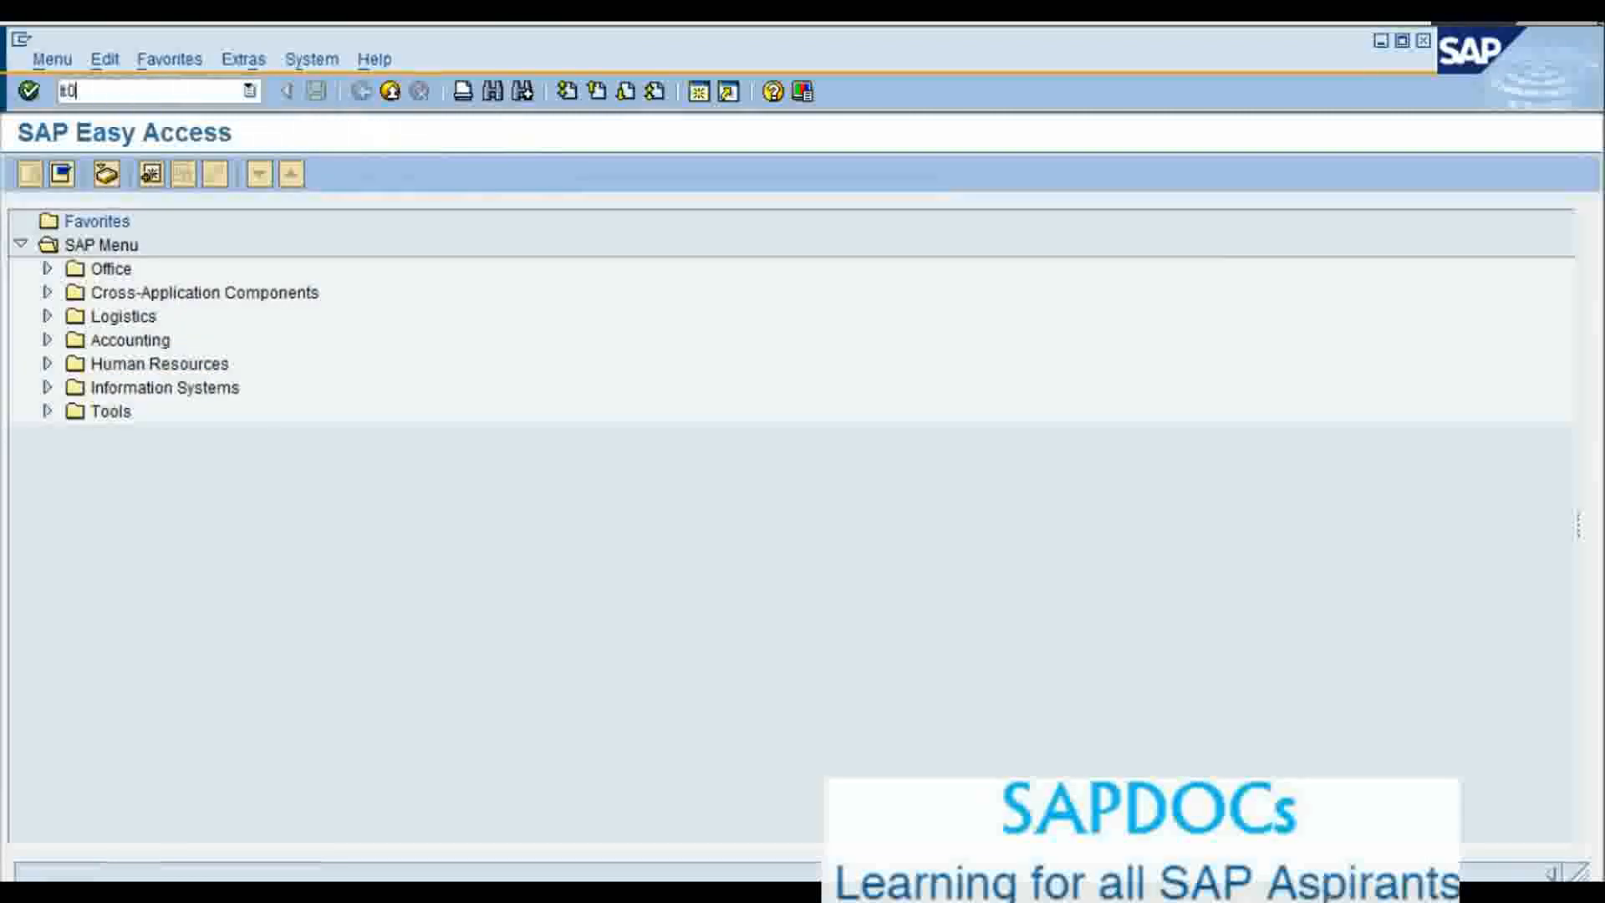
key(Return)
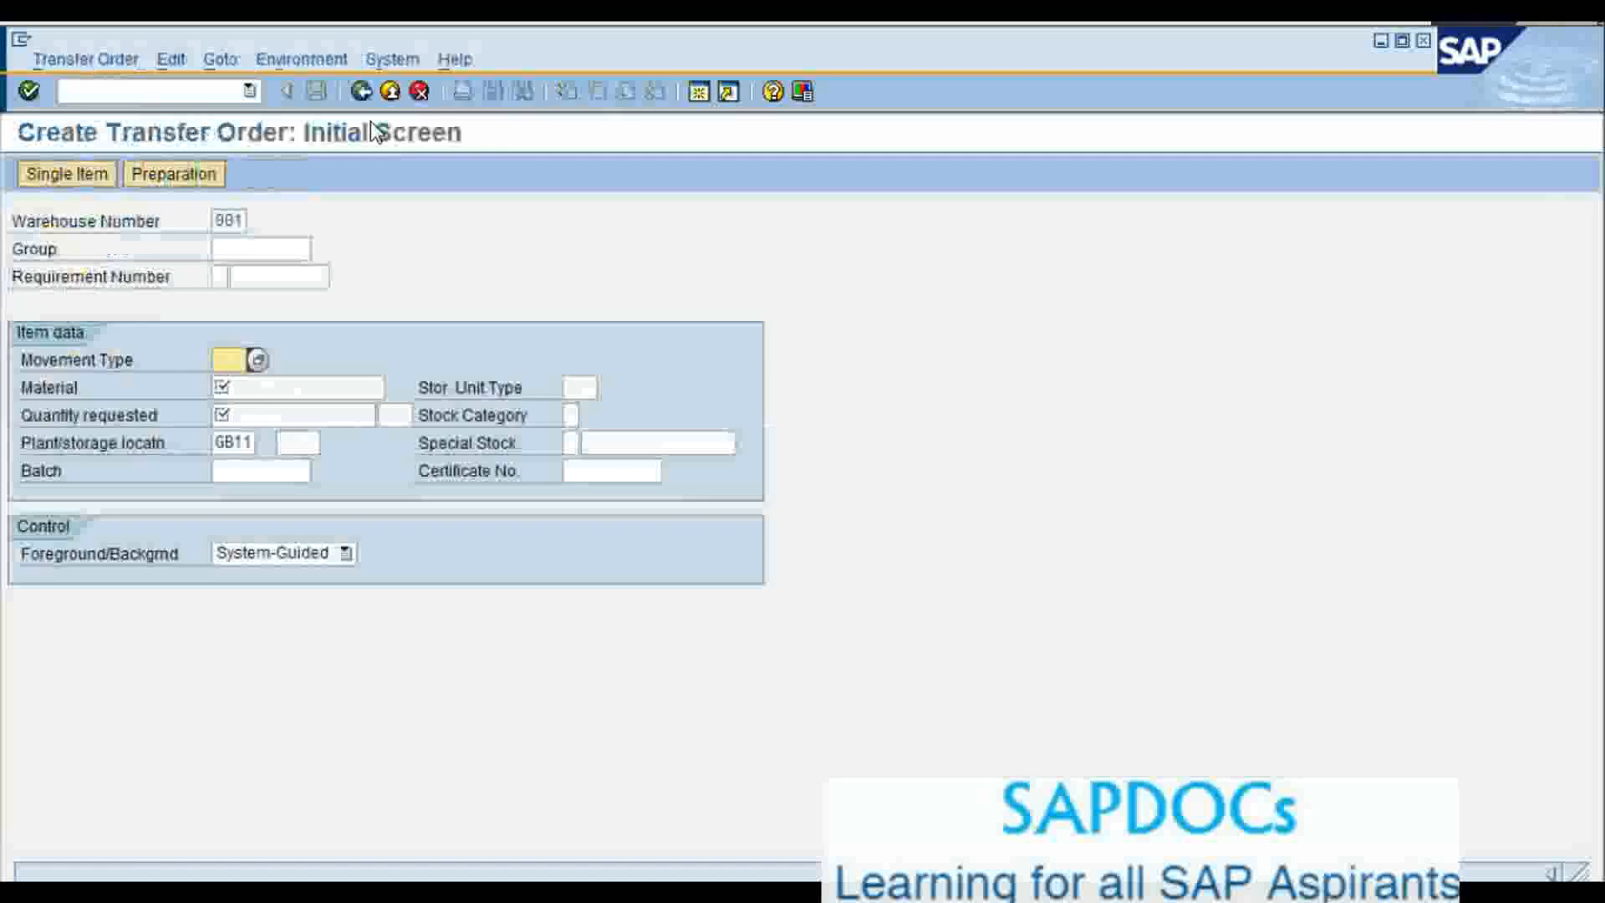
click(231, 356)
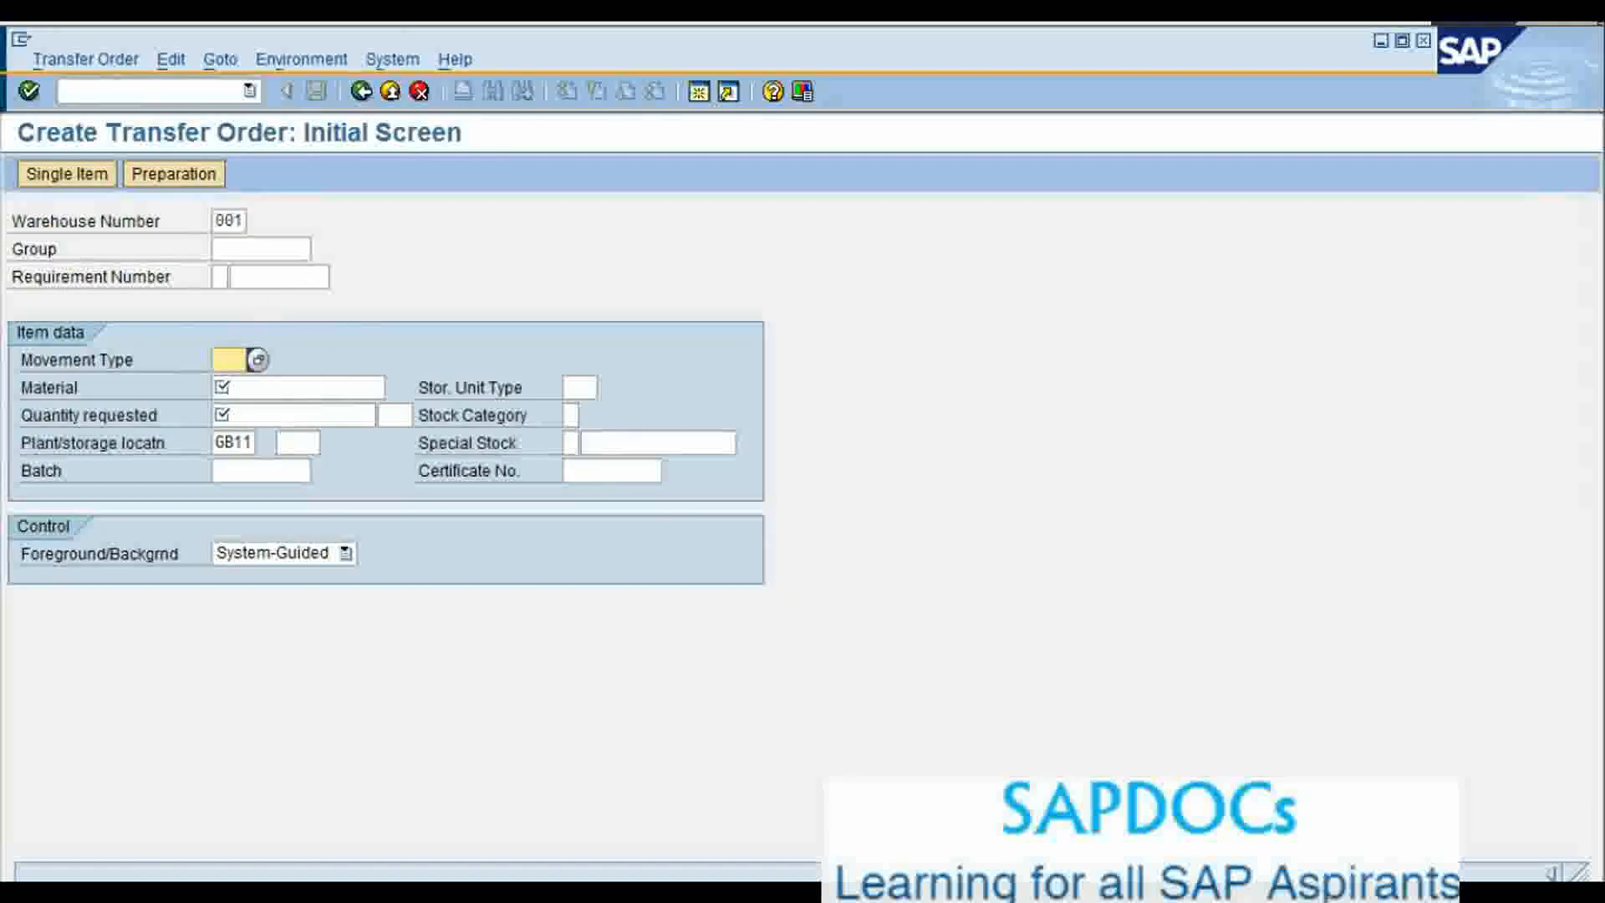
text(999)
click(1297, 565)
click(222, 388)
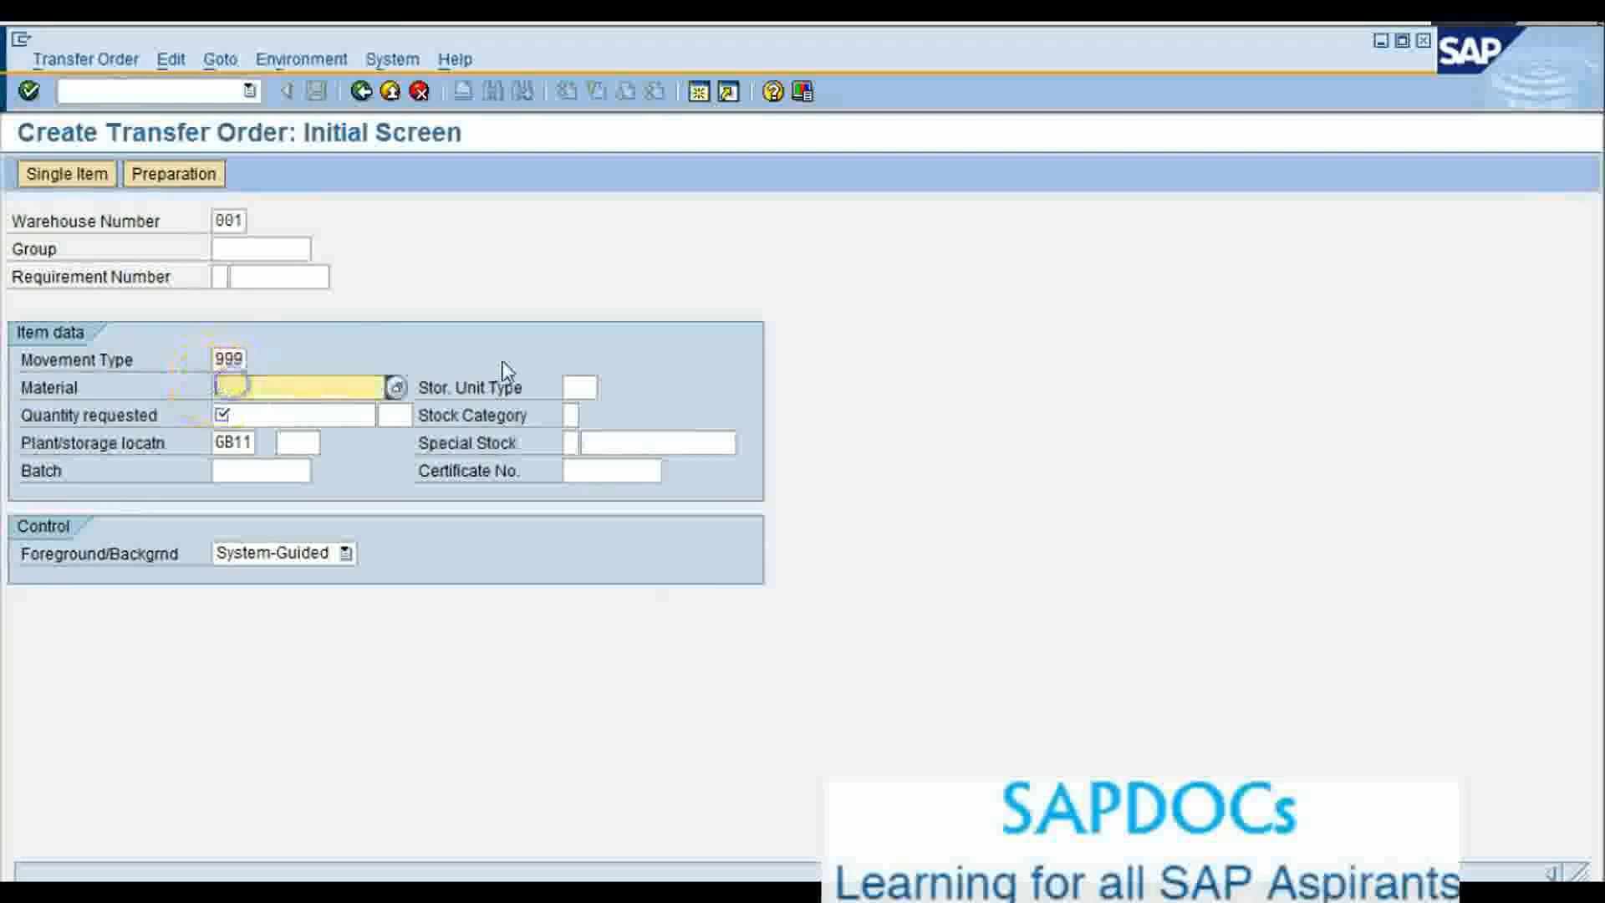
text(200120)
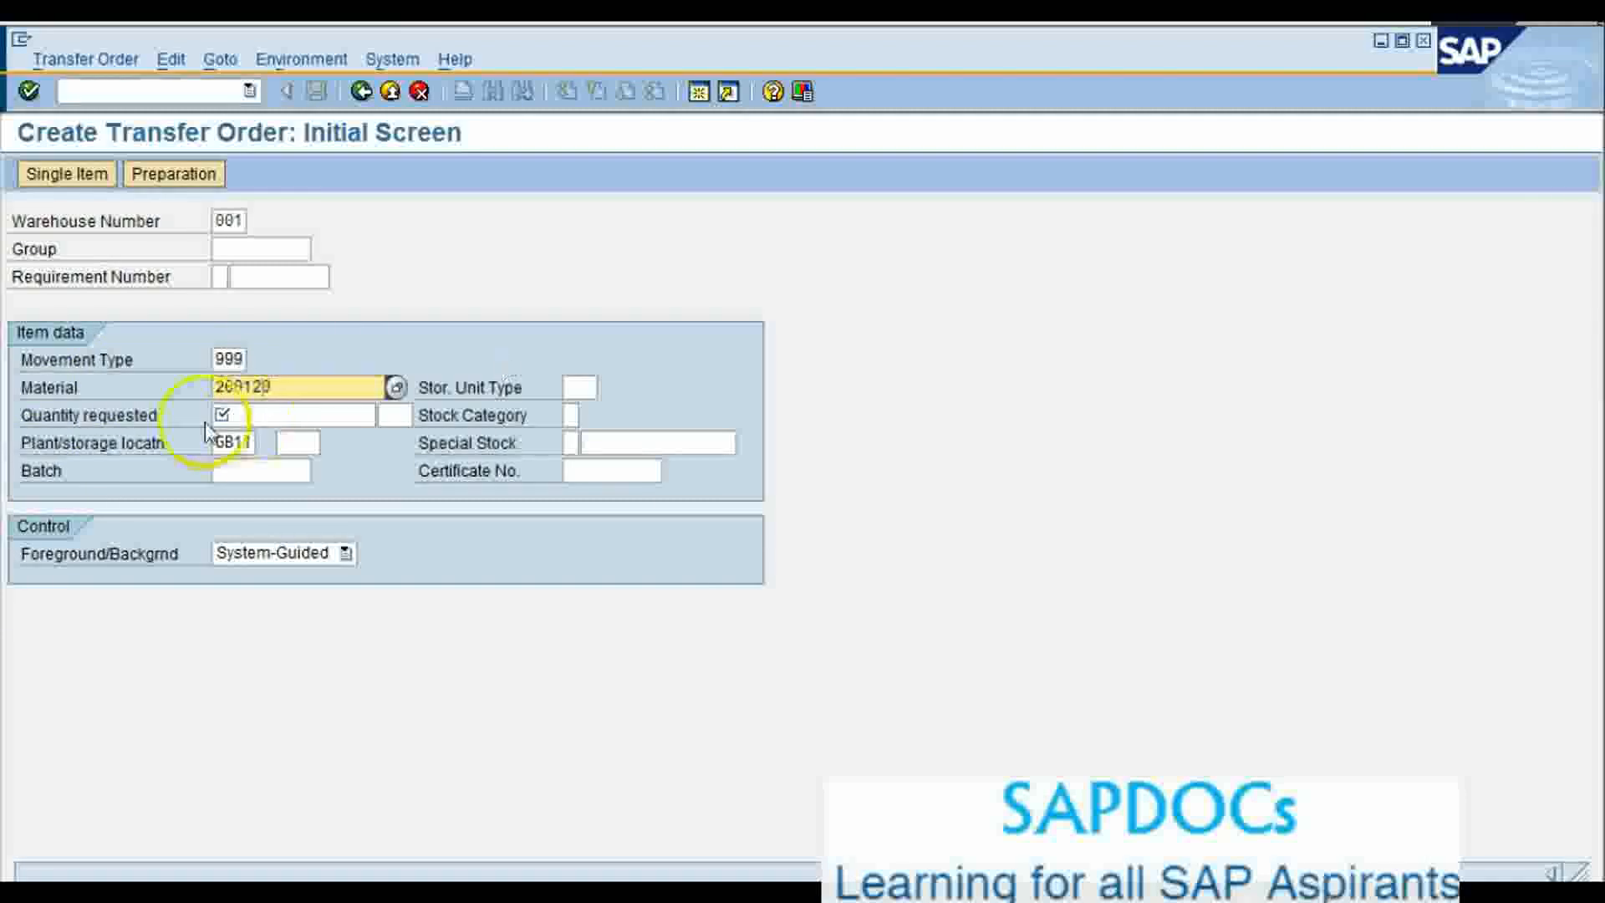
click(219, 416)
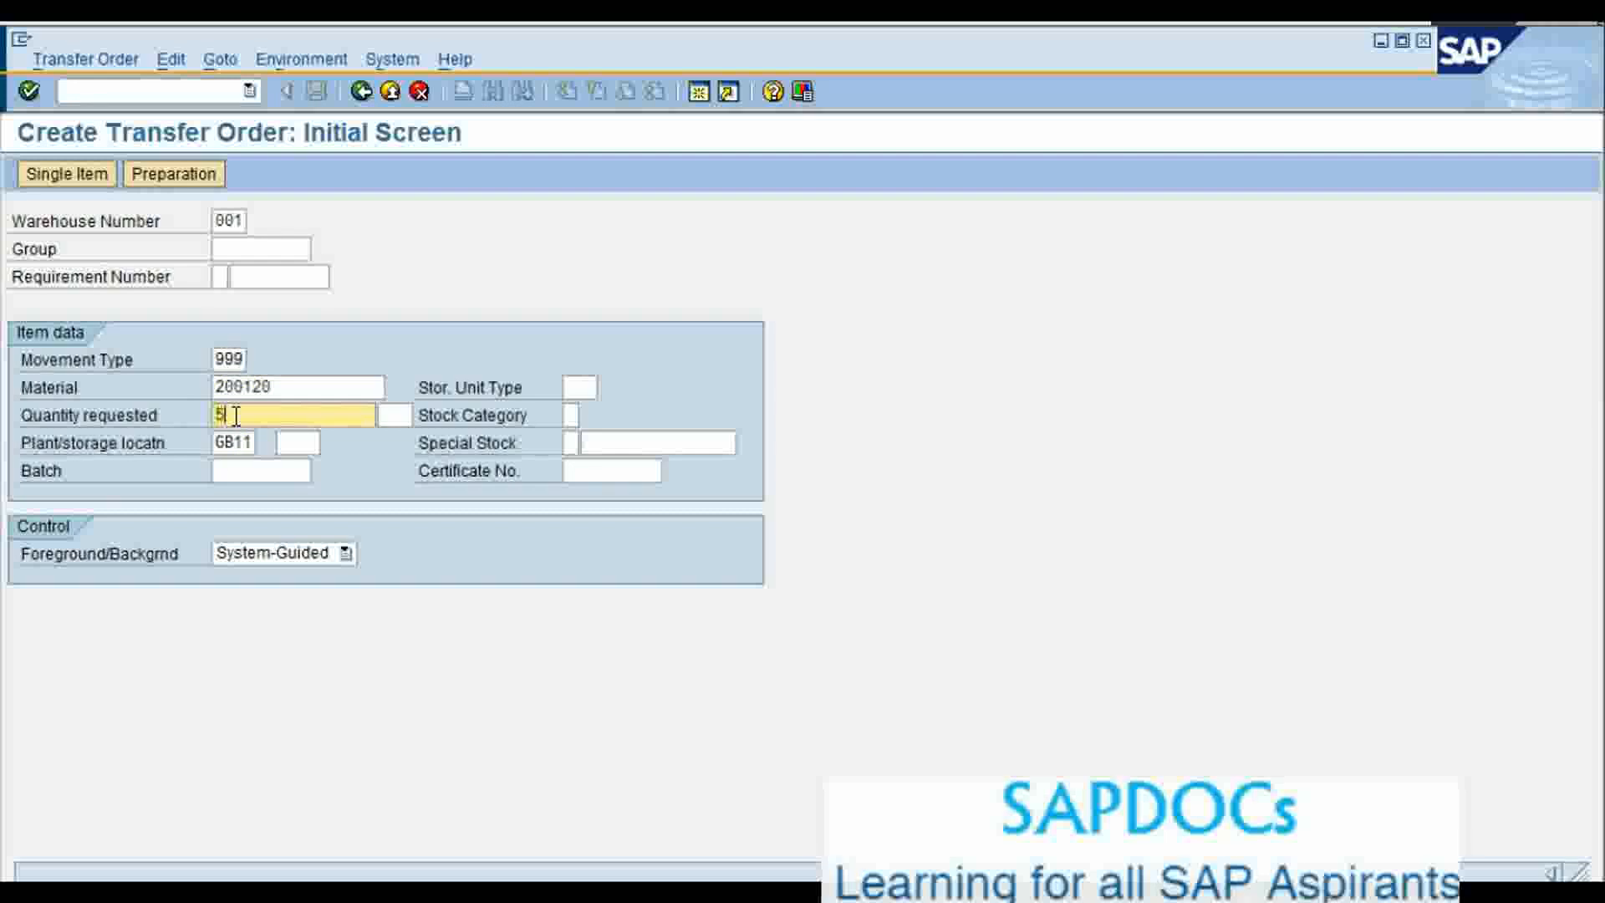
text(50)
click(297, 443)
text(2000)
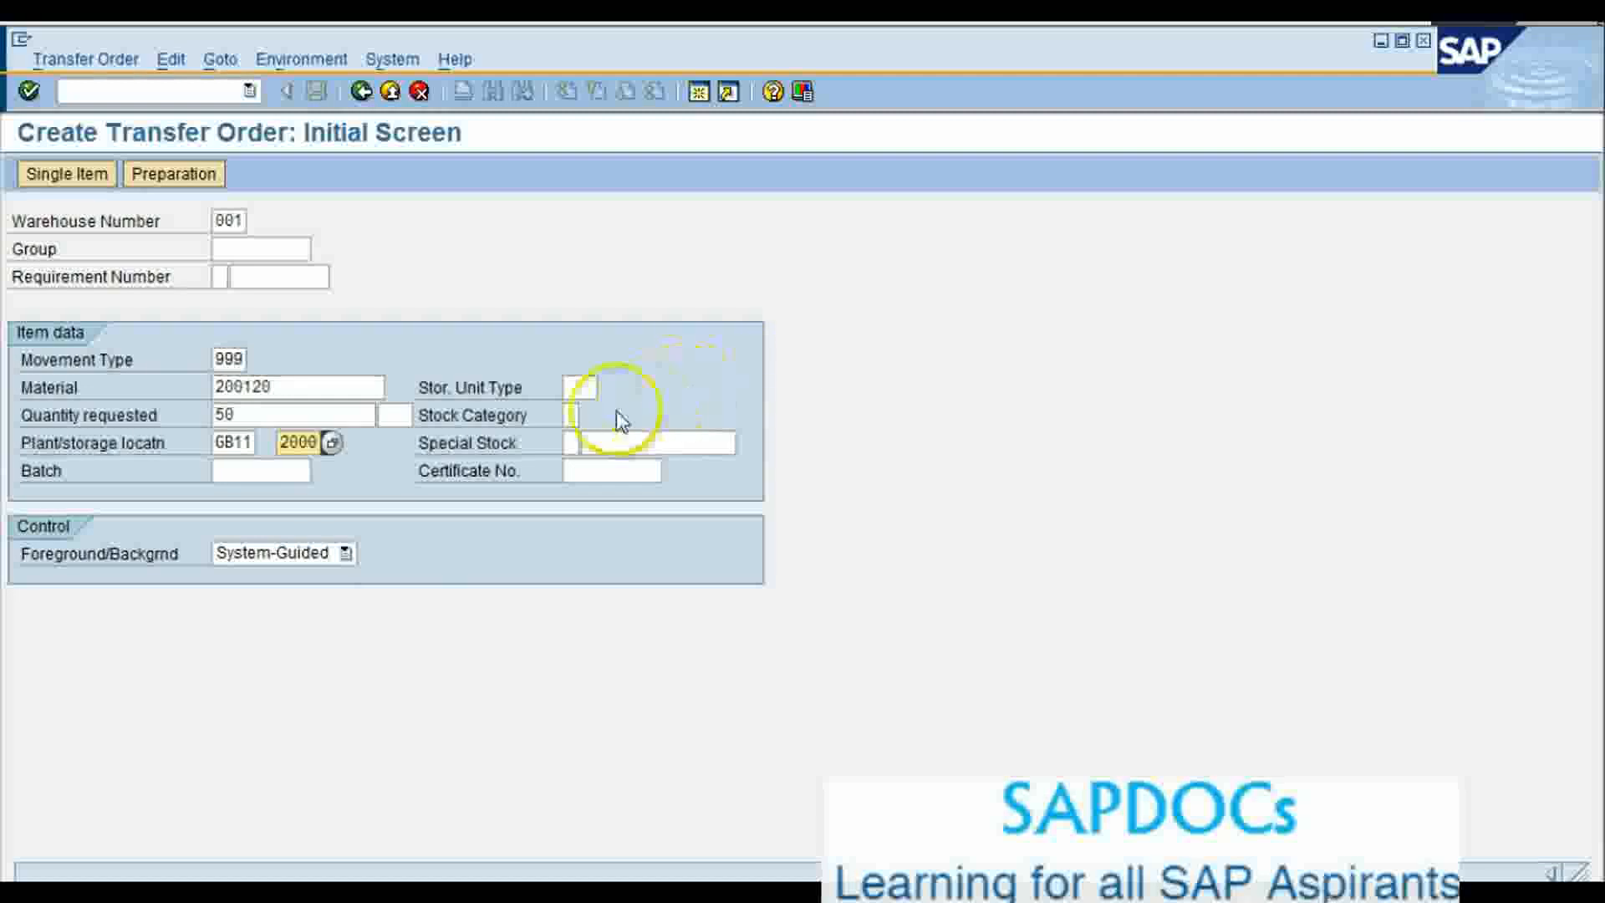
Review the possible stock category values for the transfer order and close the list without choosing one
click(575, 416)
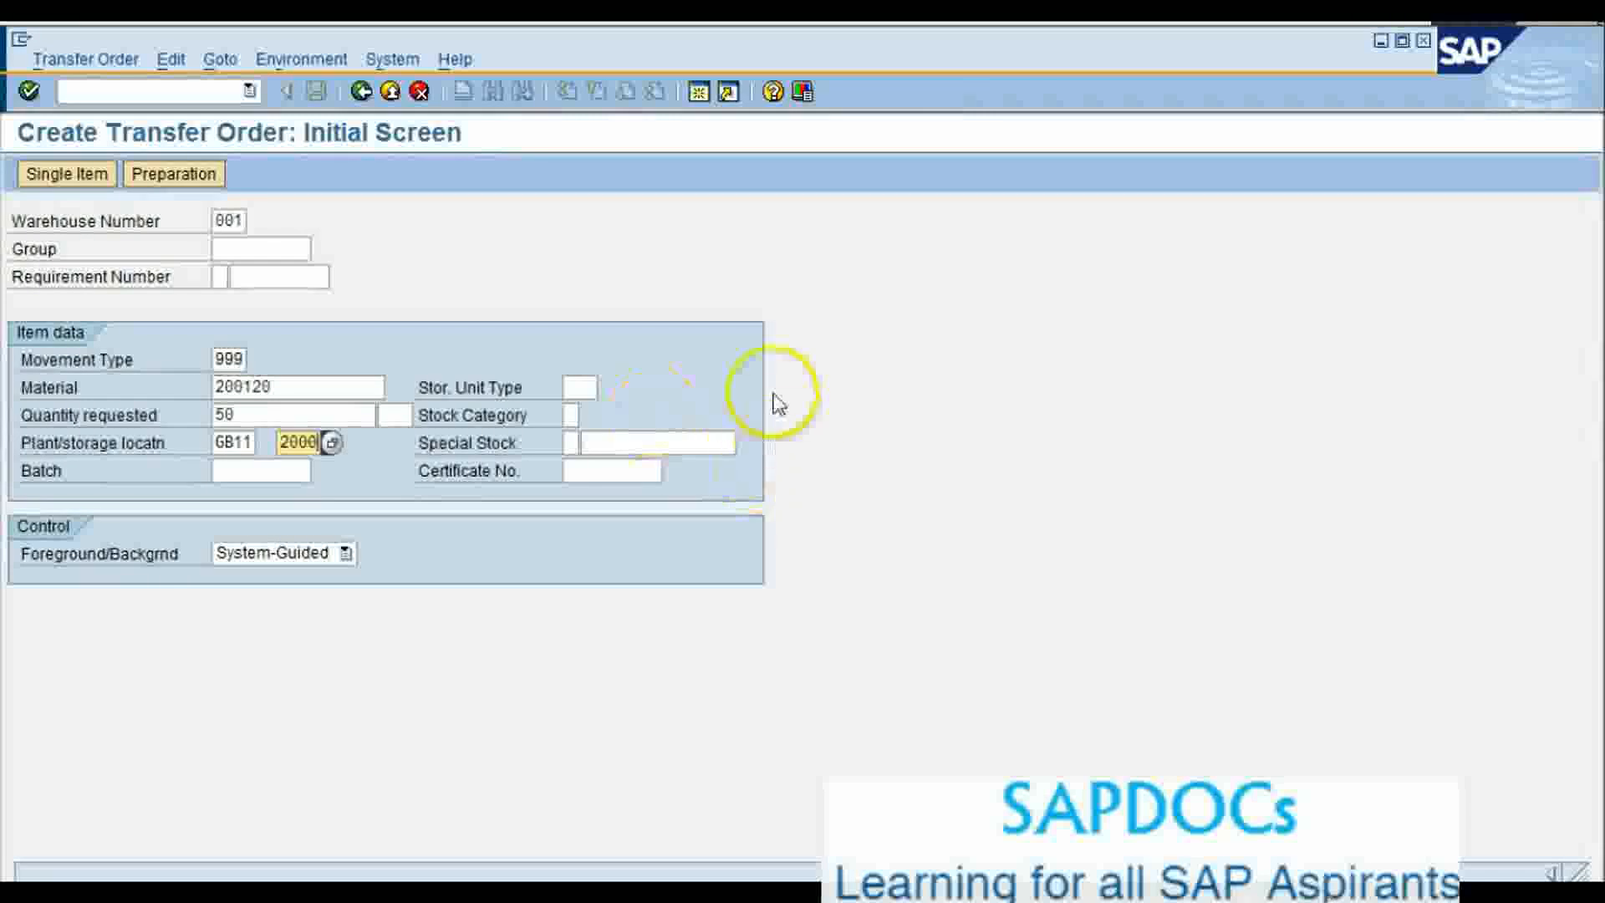
click(573, 415)
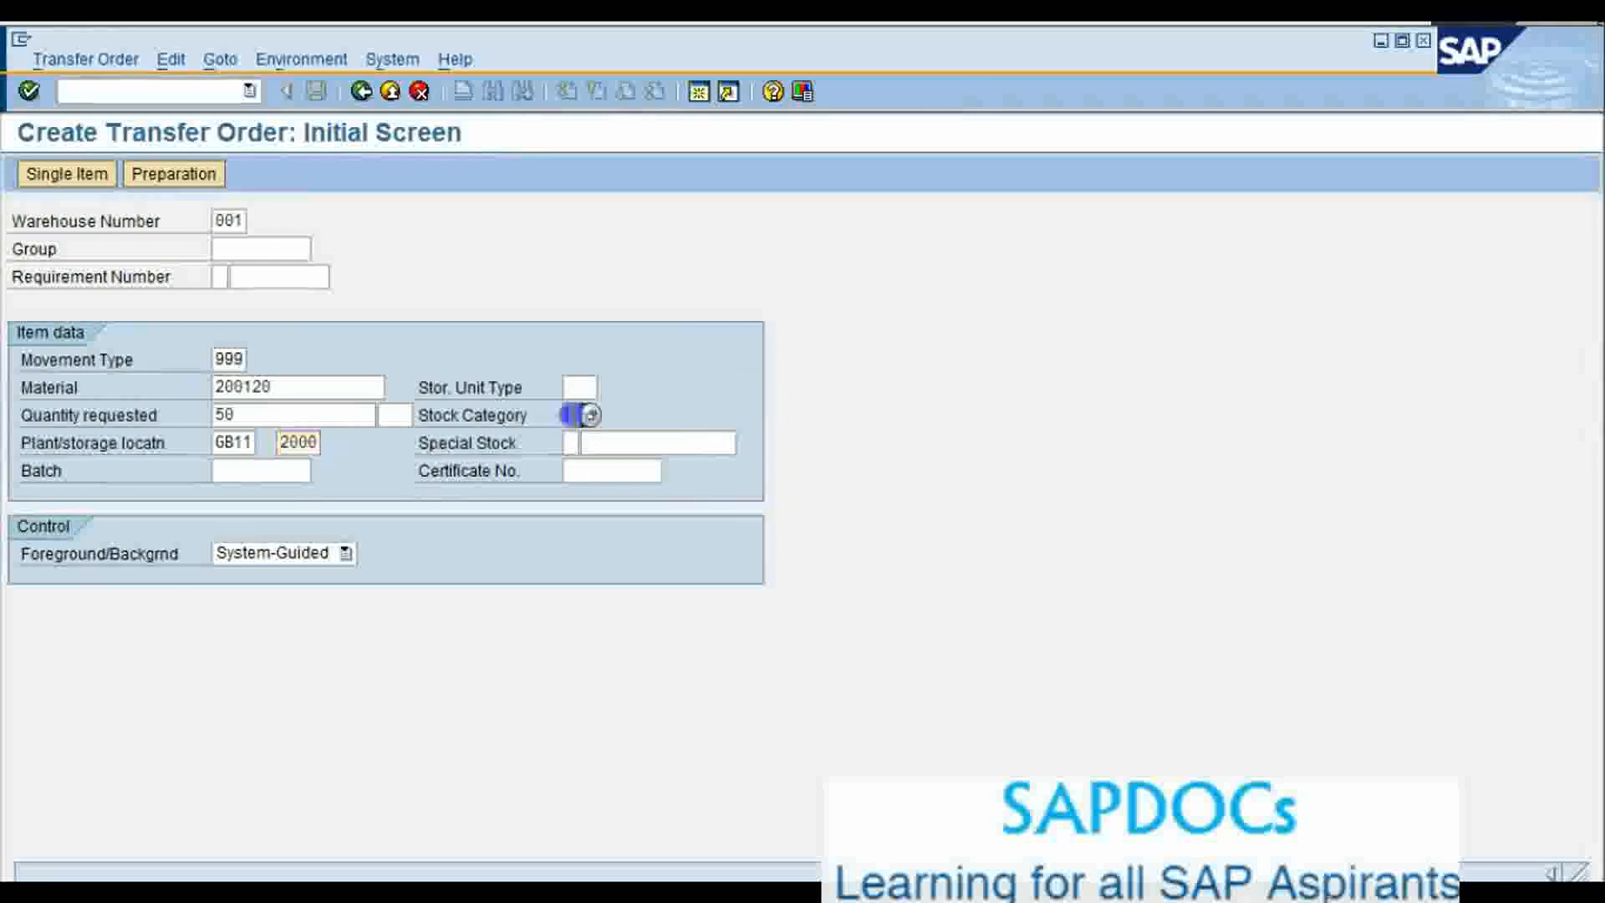
click(594, 415)
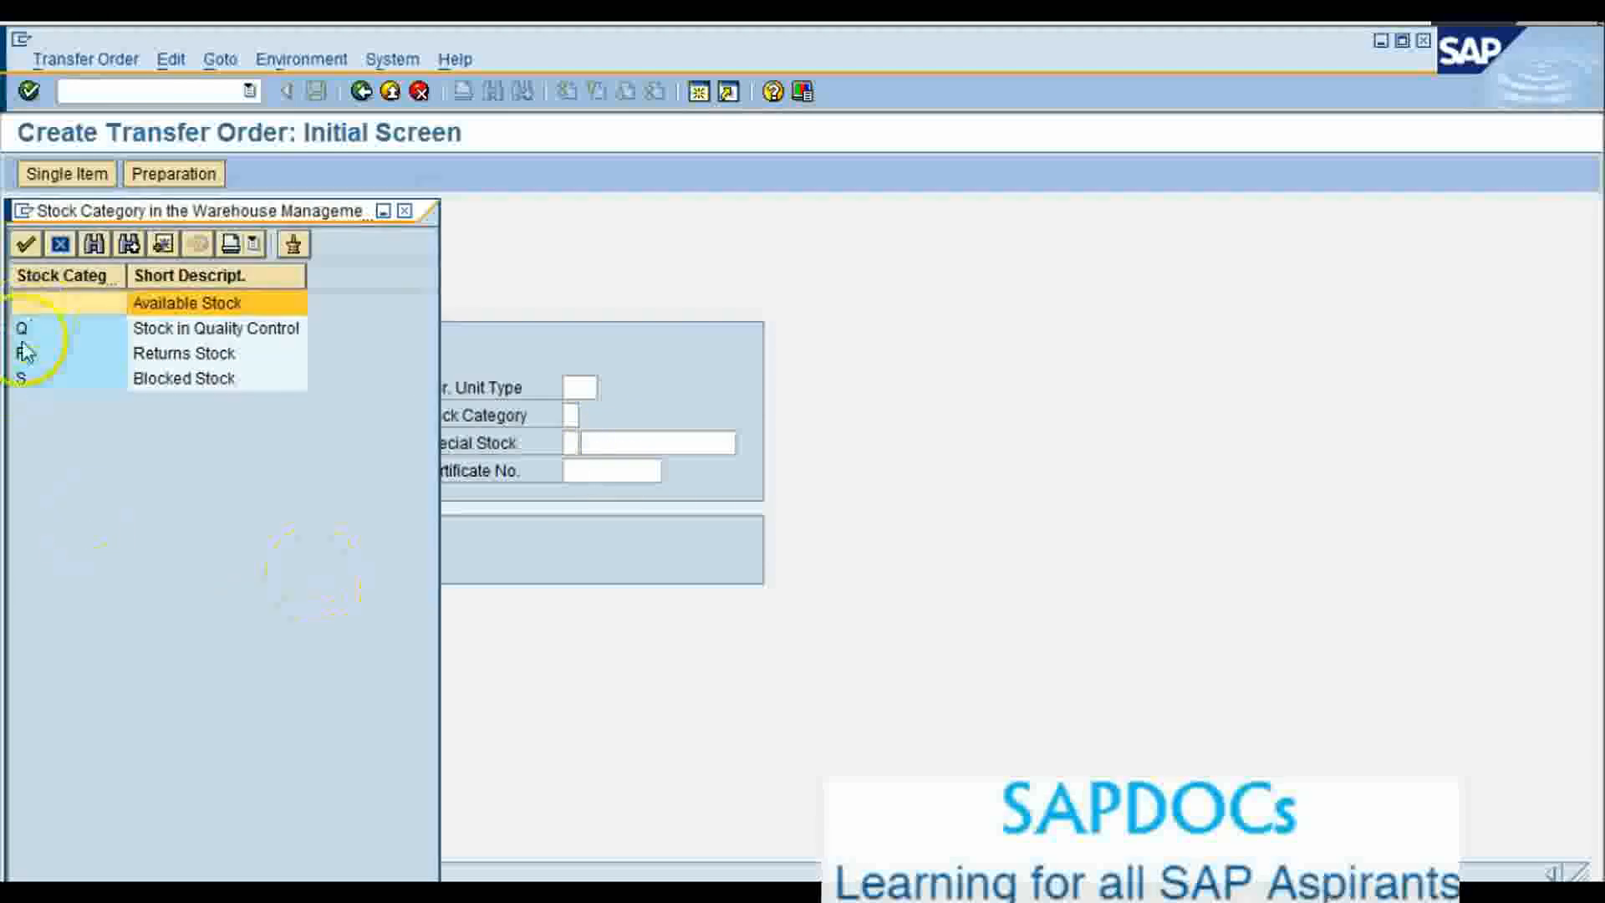
click(405, 210)
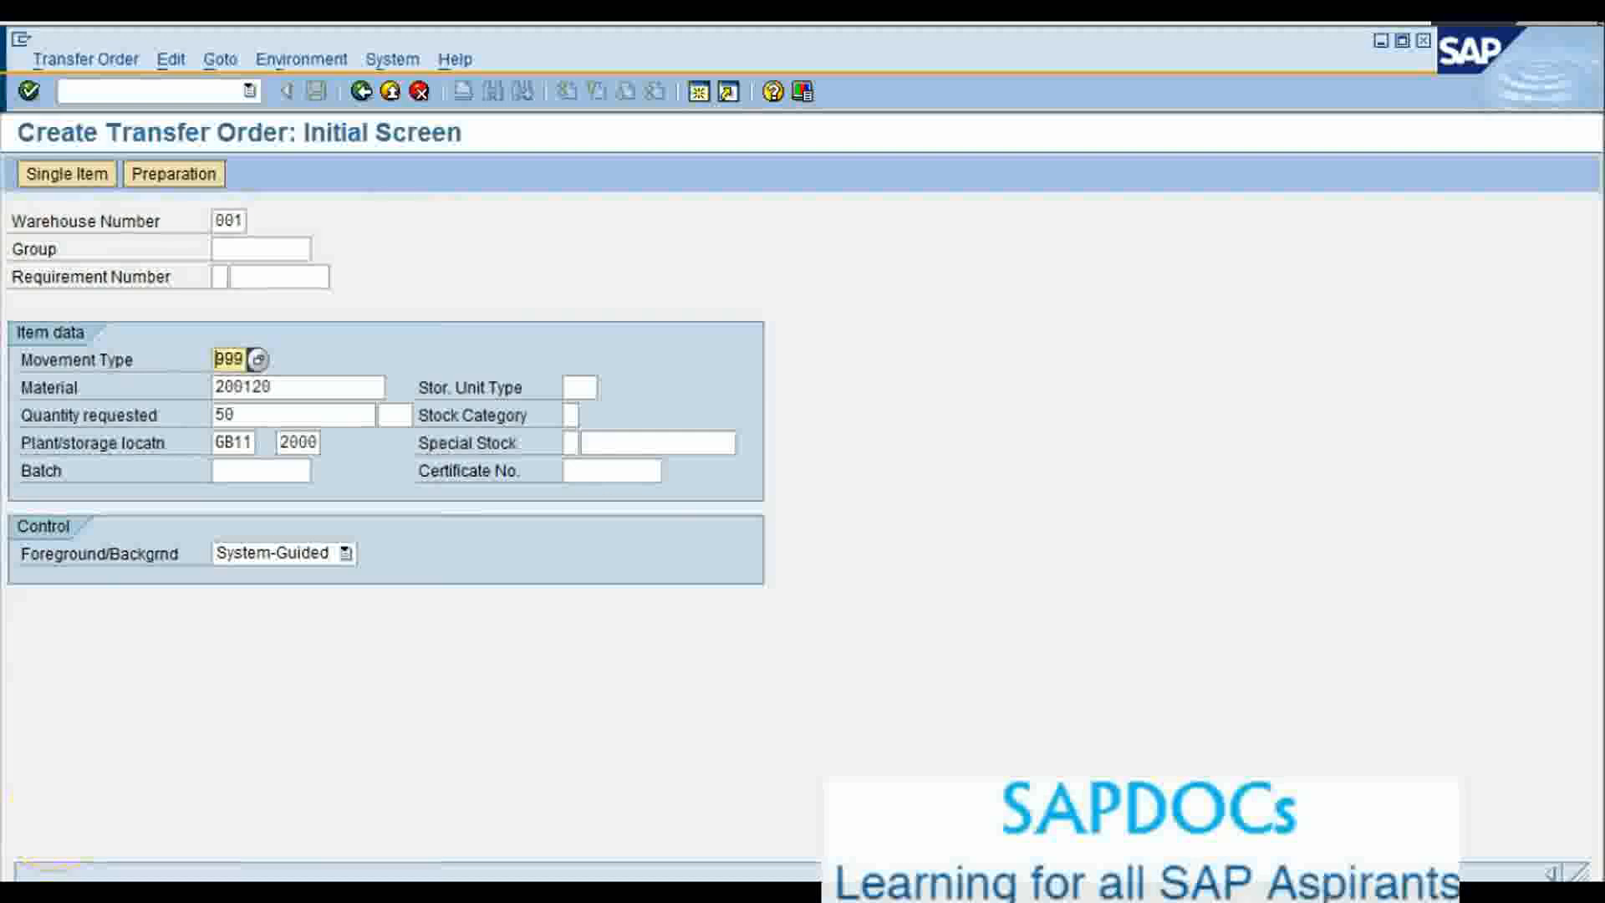
Generate the transfer order item from source storage type 998, bin AUFNAHME, and review the proposed destination storage type, section and bin
key(Return)
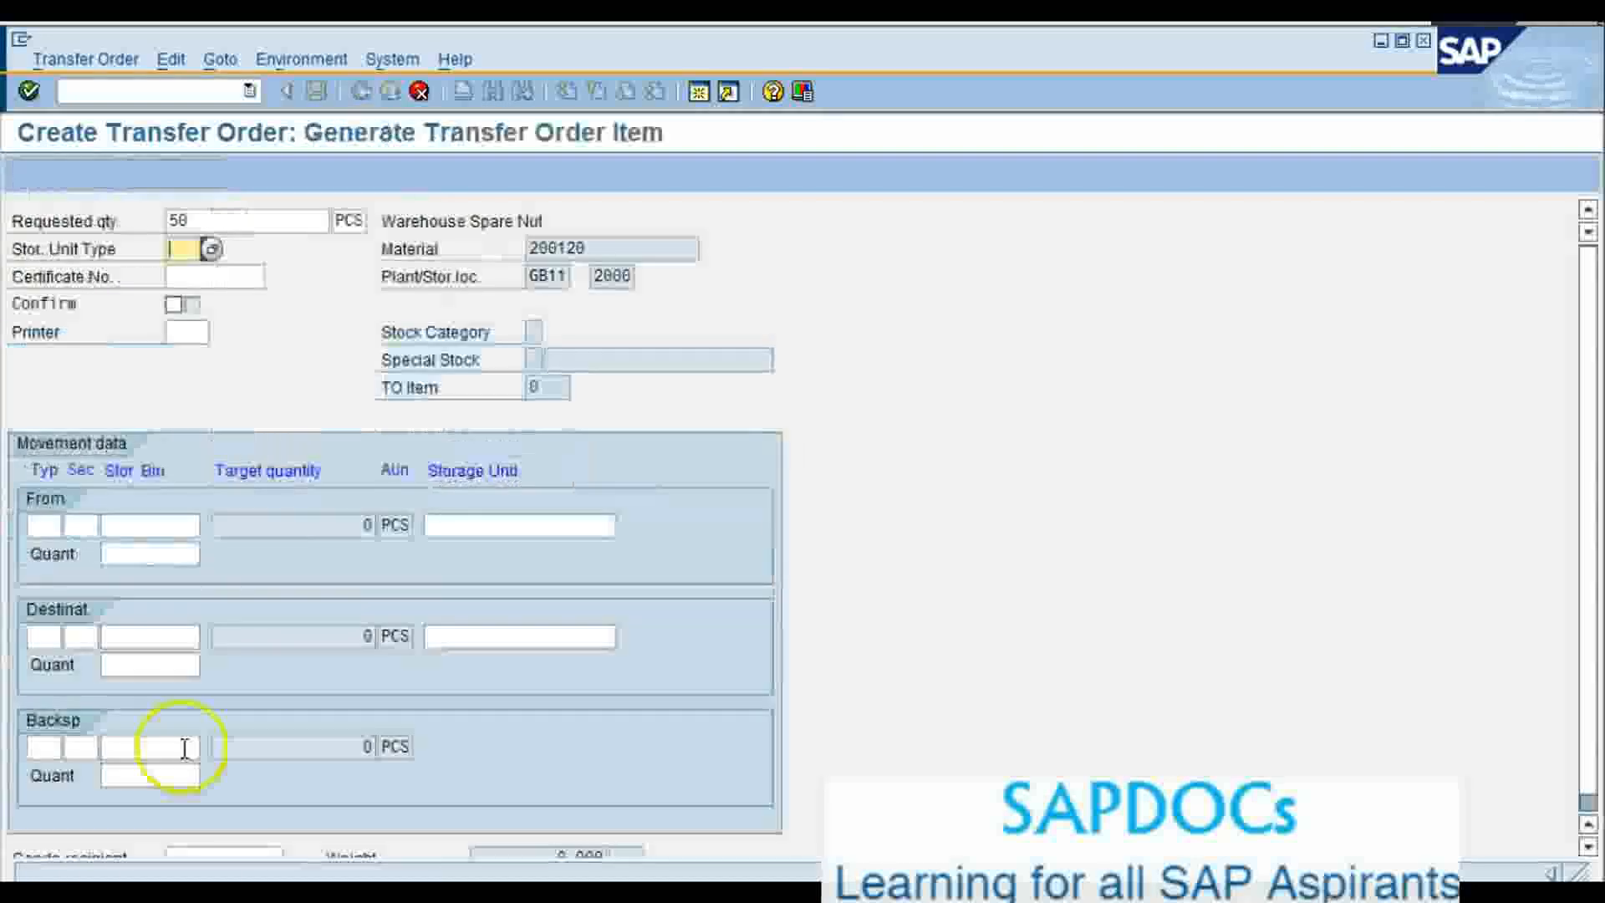
click(40, 526)
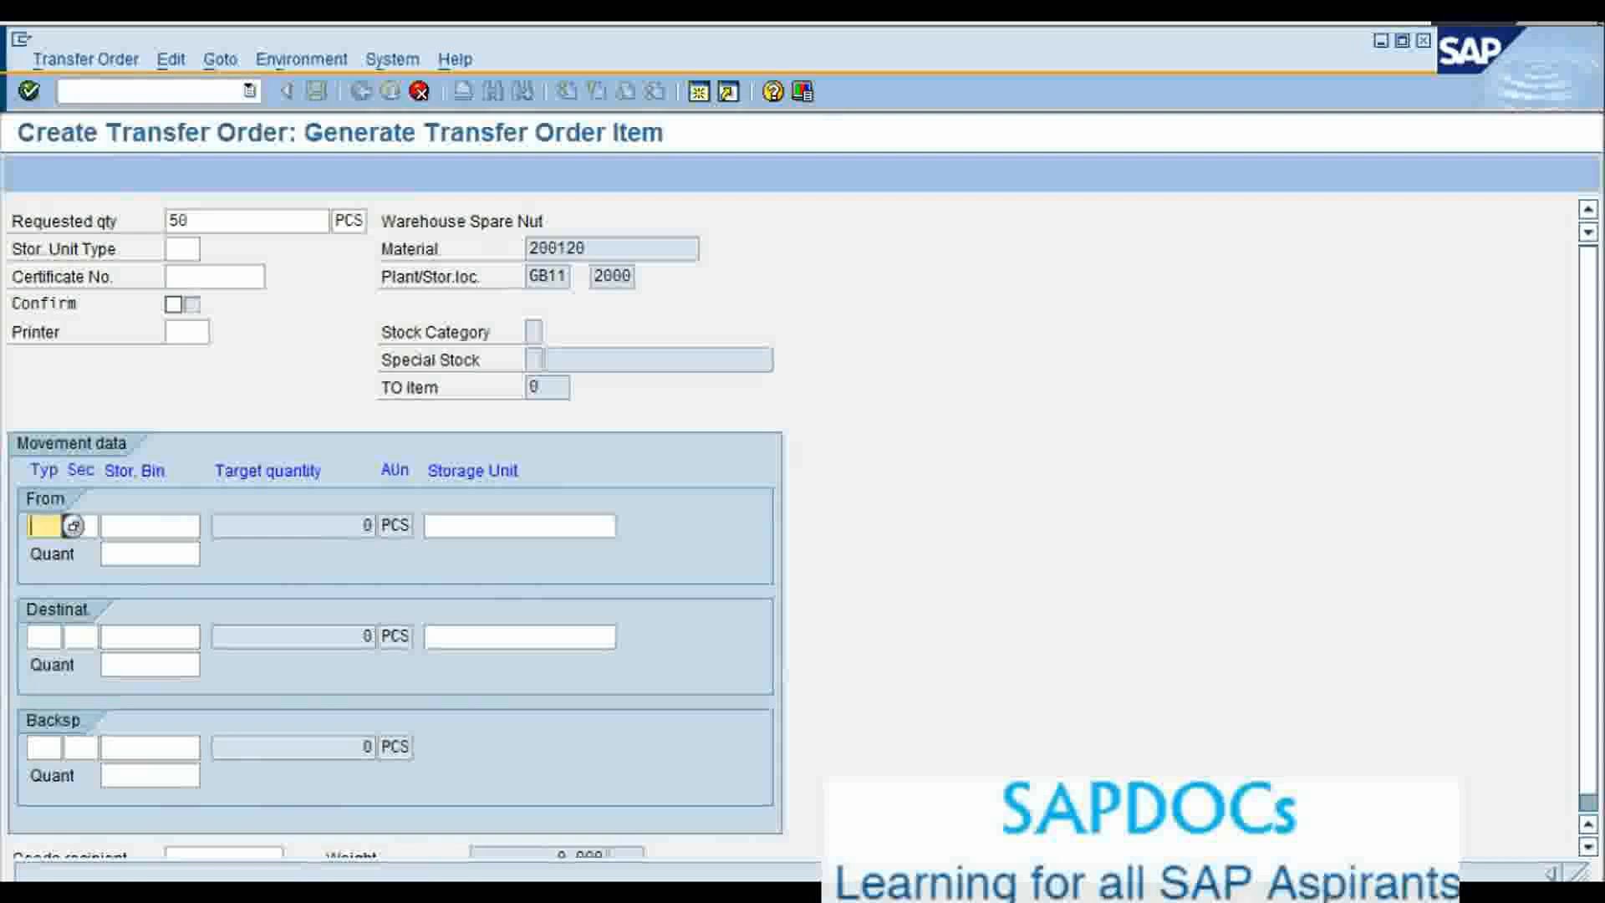
text(998)
click(130, 526)
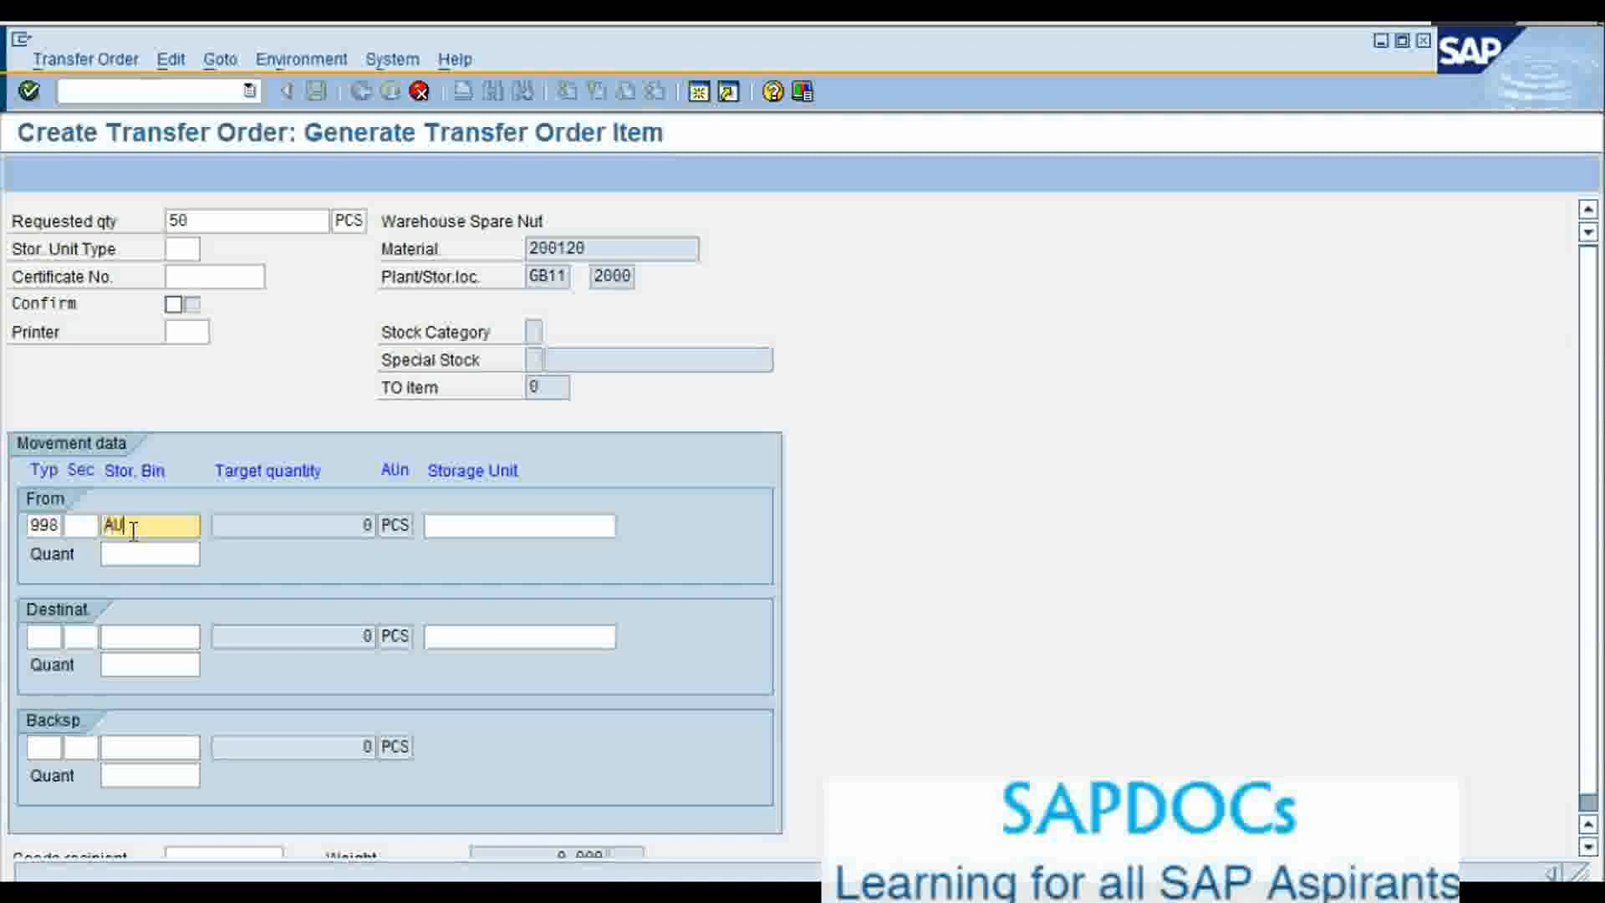
text(AUFNAHME)
click(176, 527)
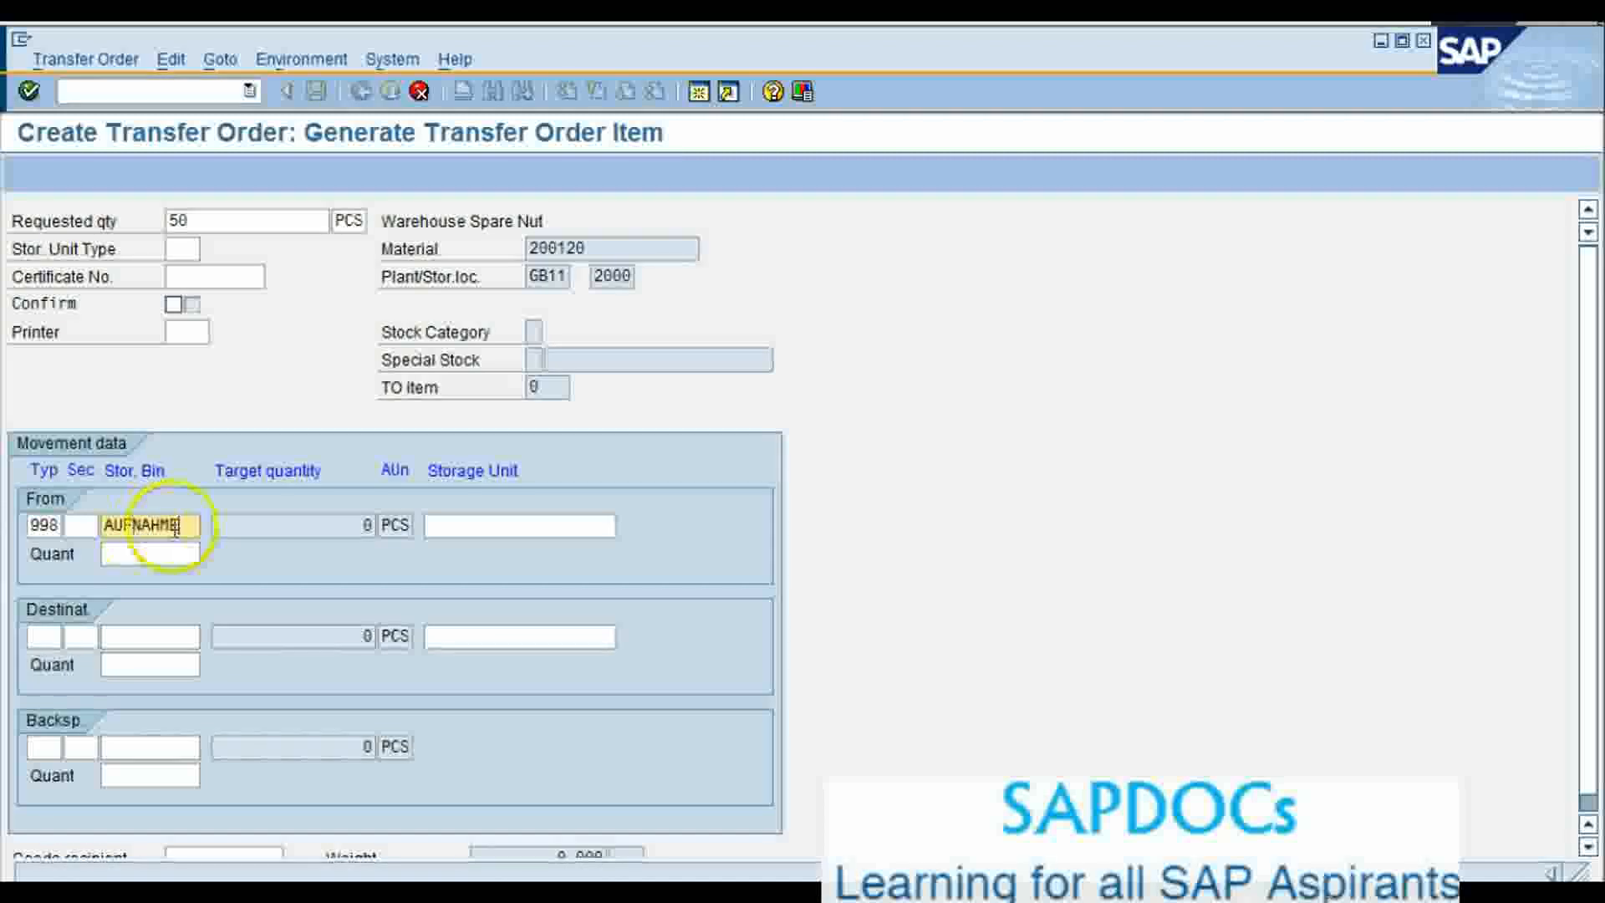
key(Return)
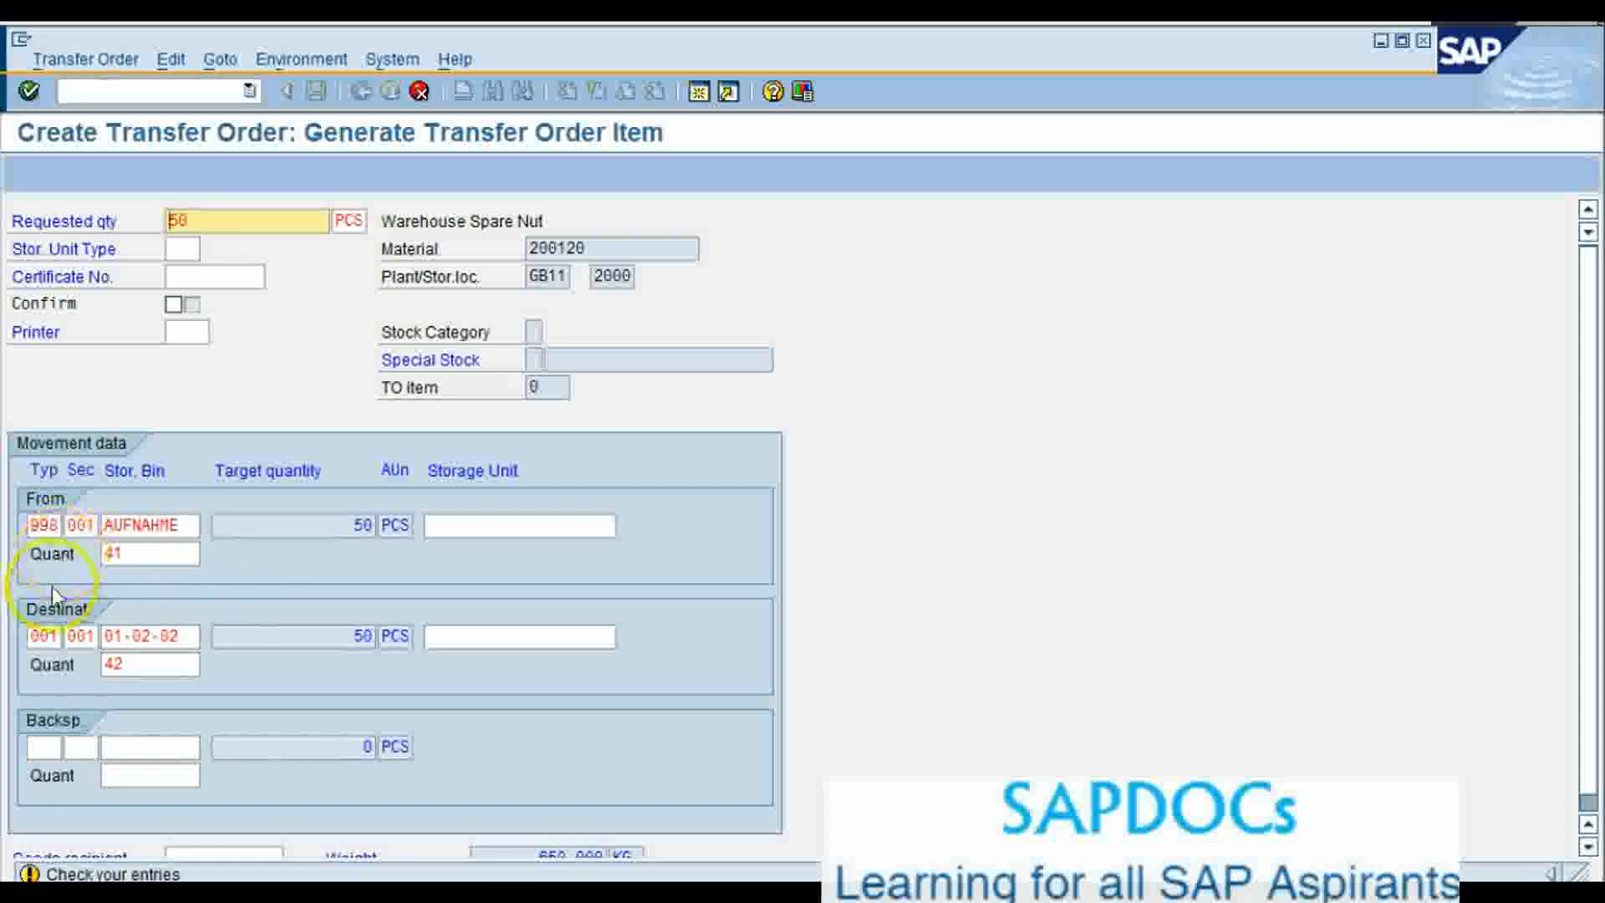
click(51, 648)
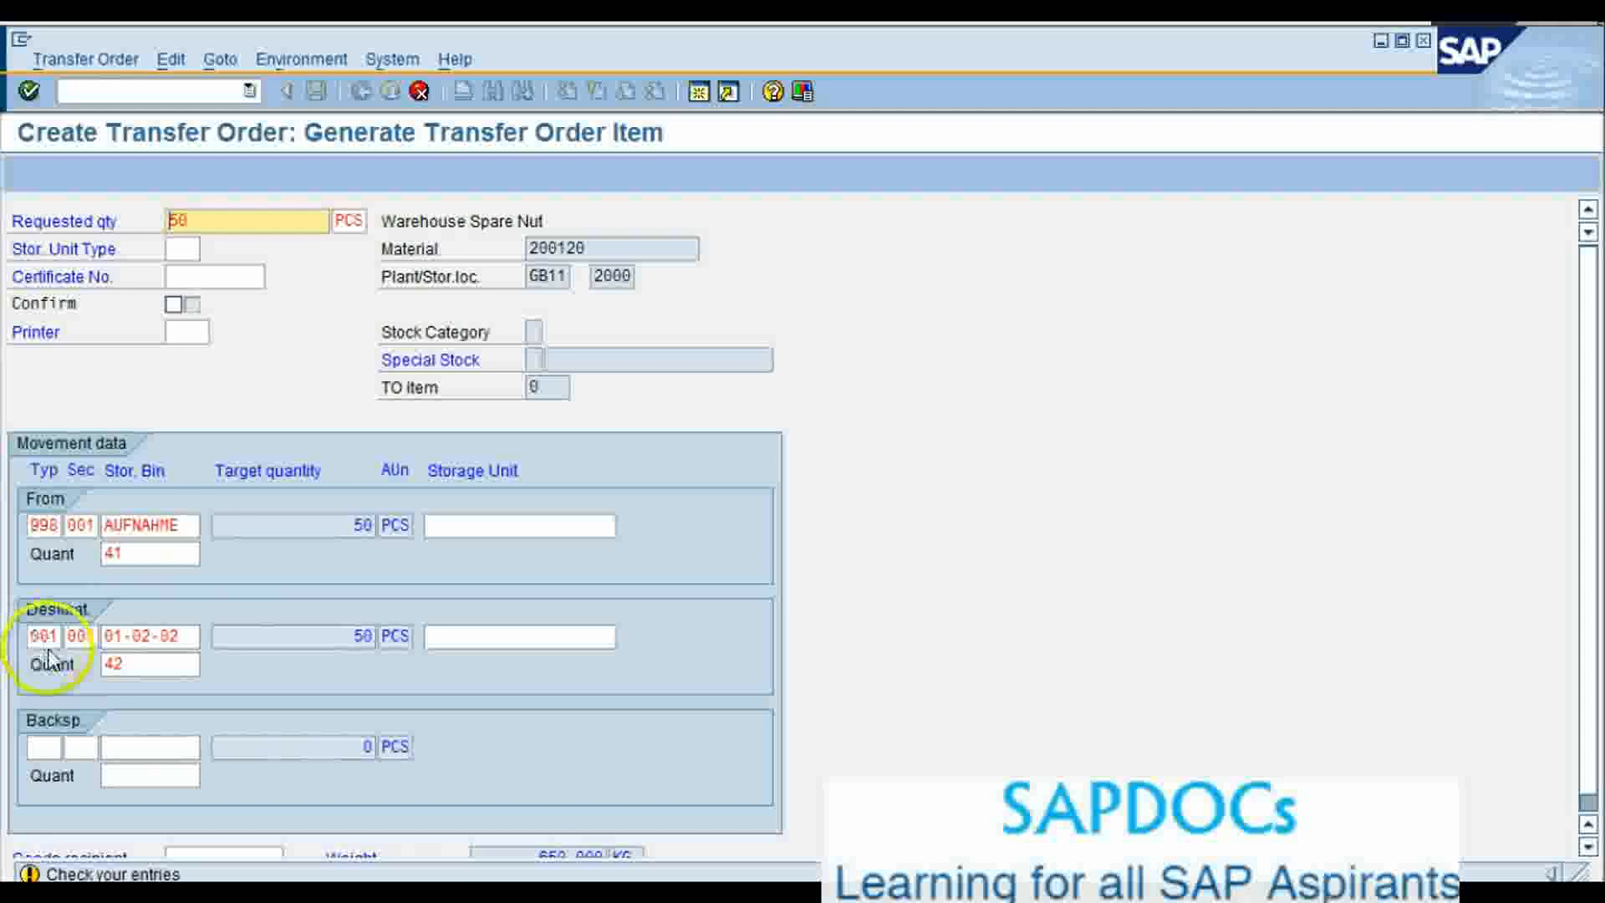
click(92, 655)
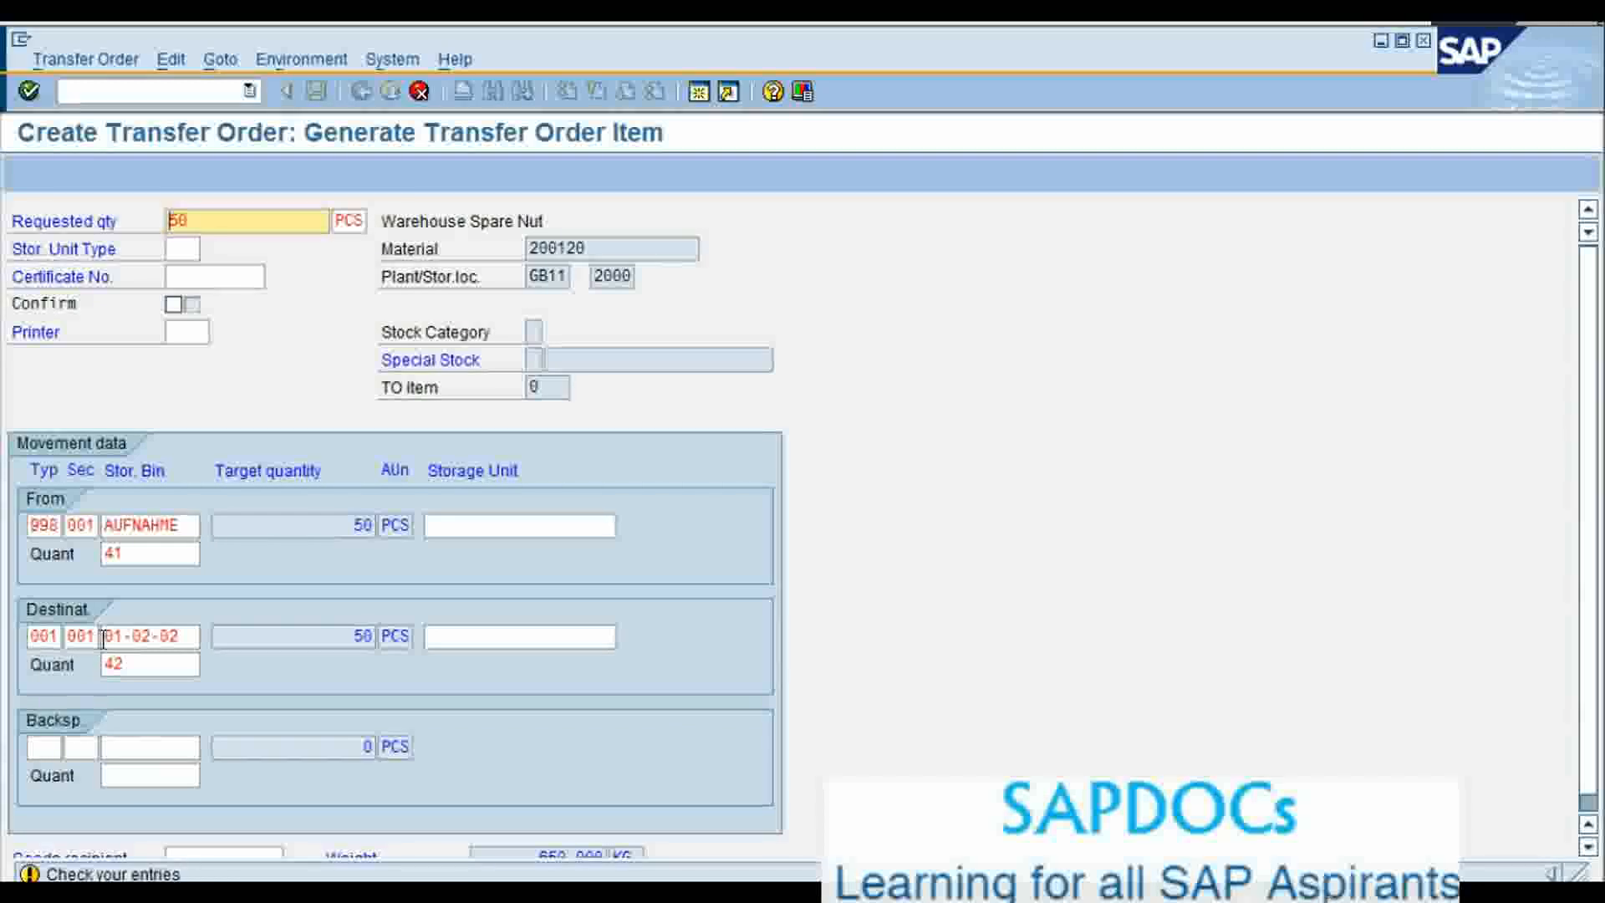
click(178, 661)
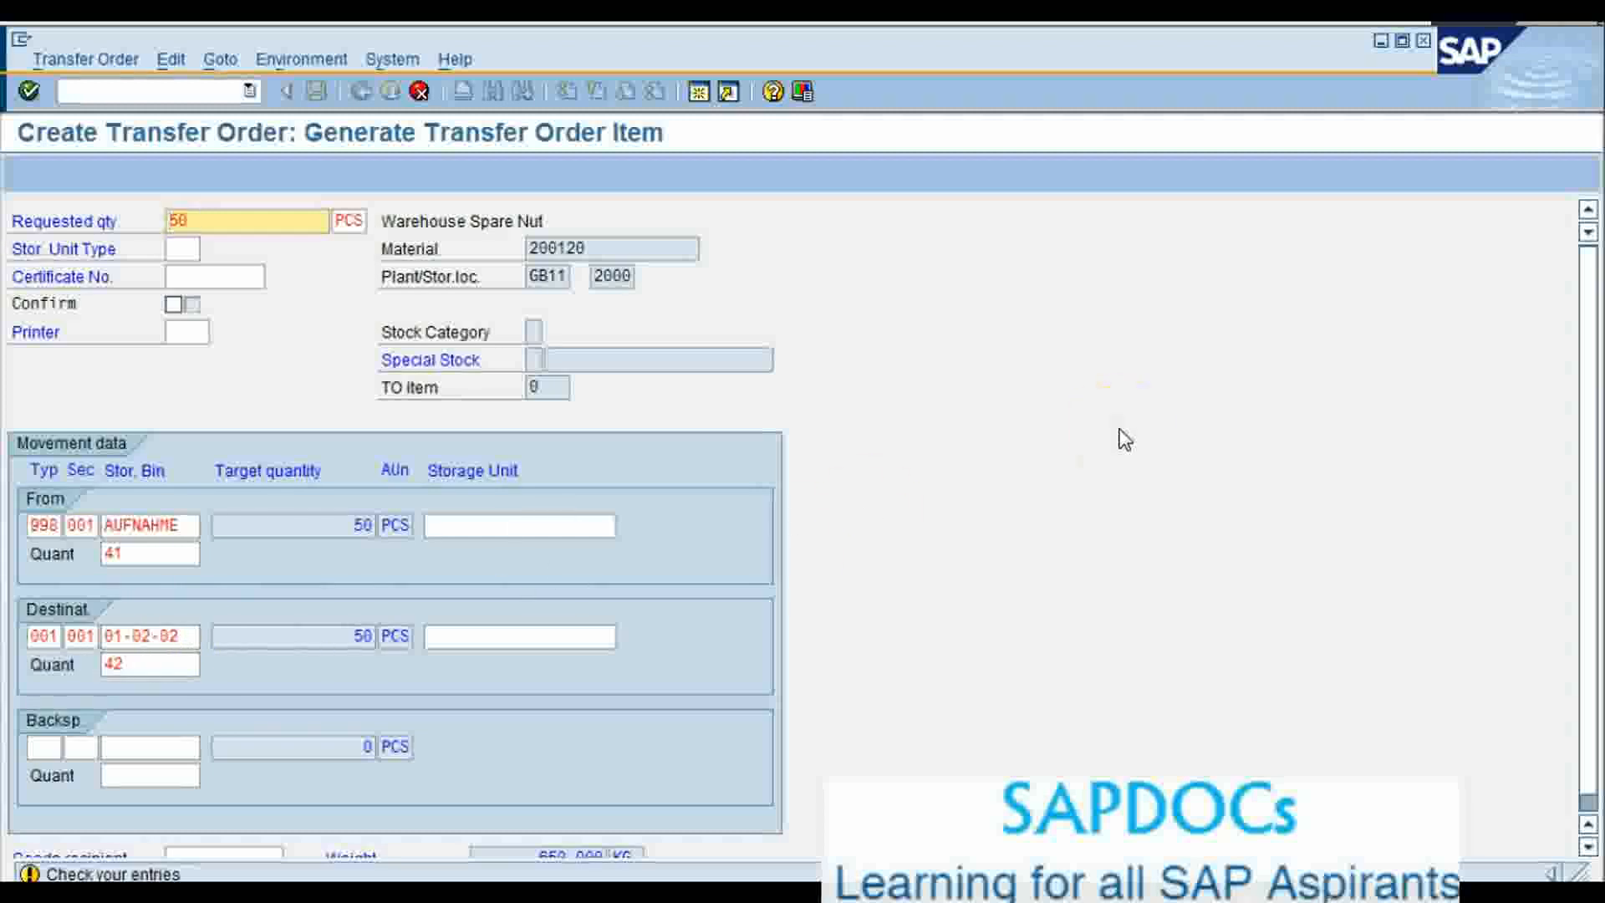
List the empty storage bins of warehouse 001, storage type 001, with transaction LX01 in the other session
key(alt+Tab)
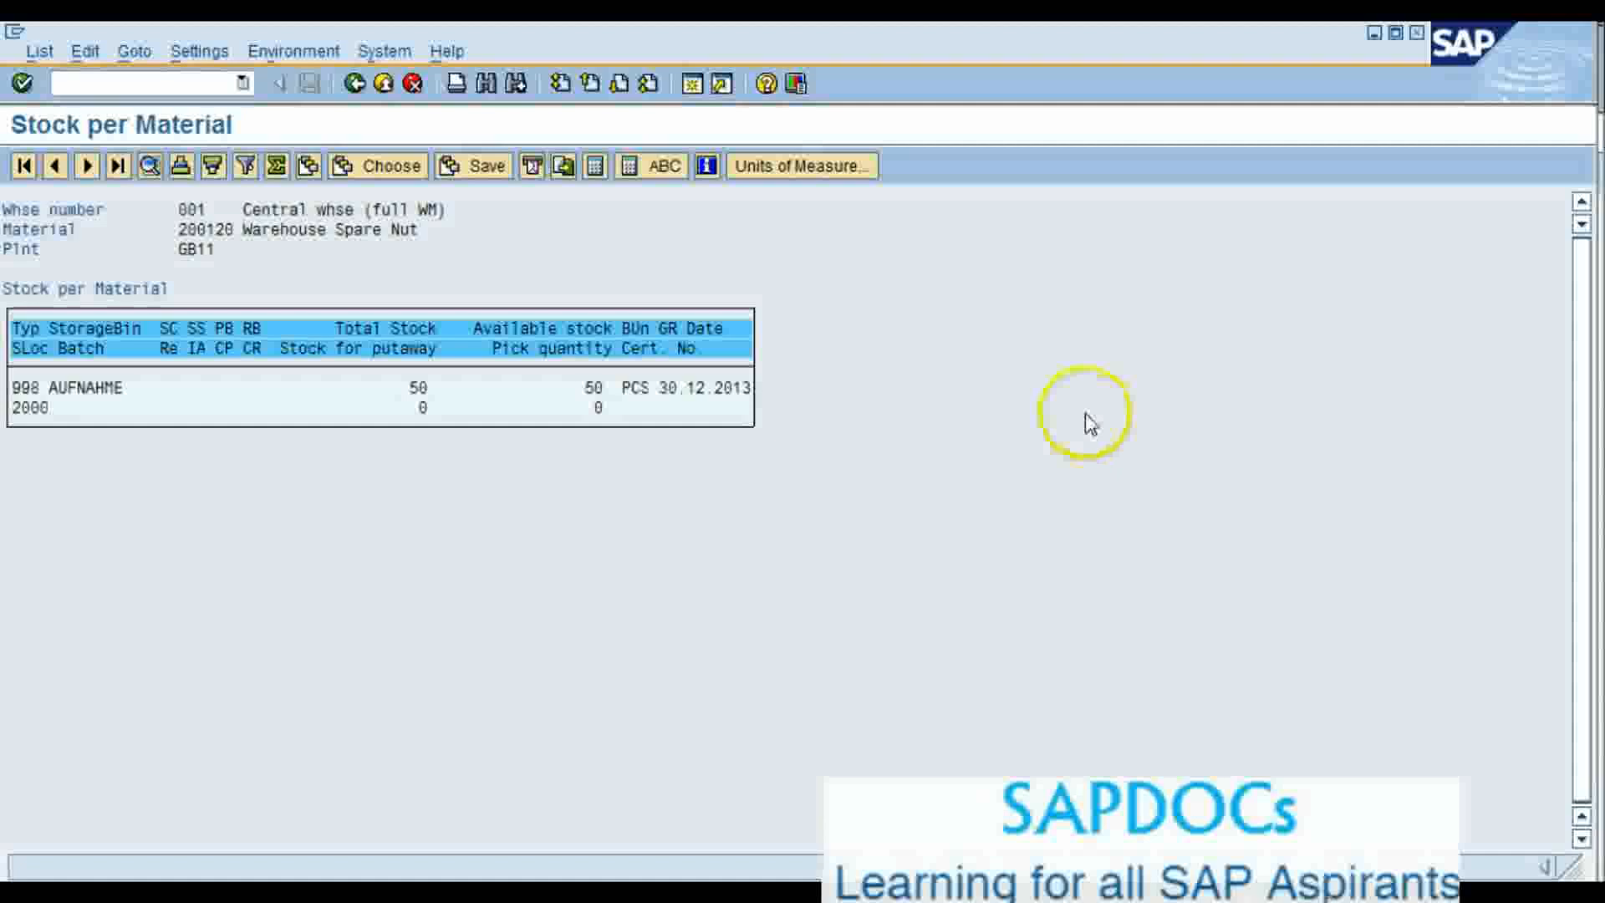
click(357, 91)
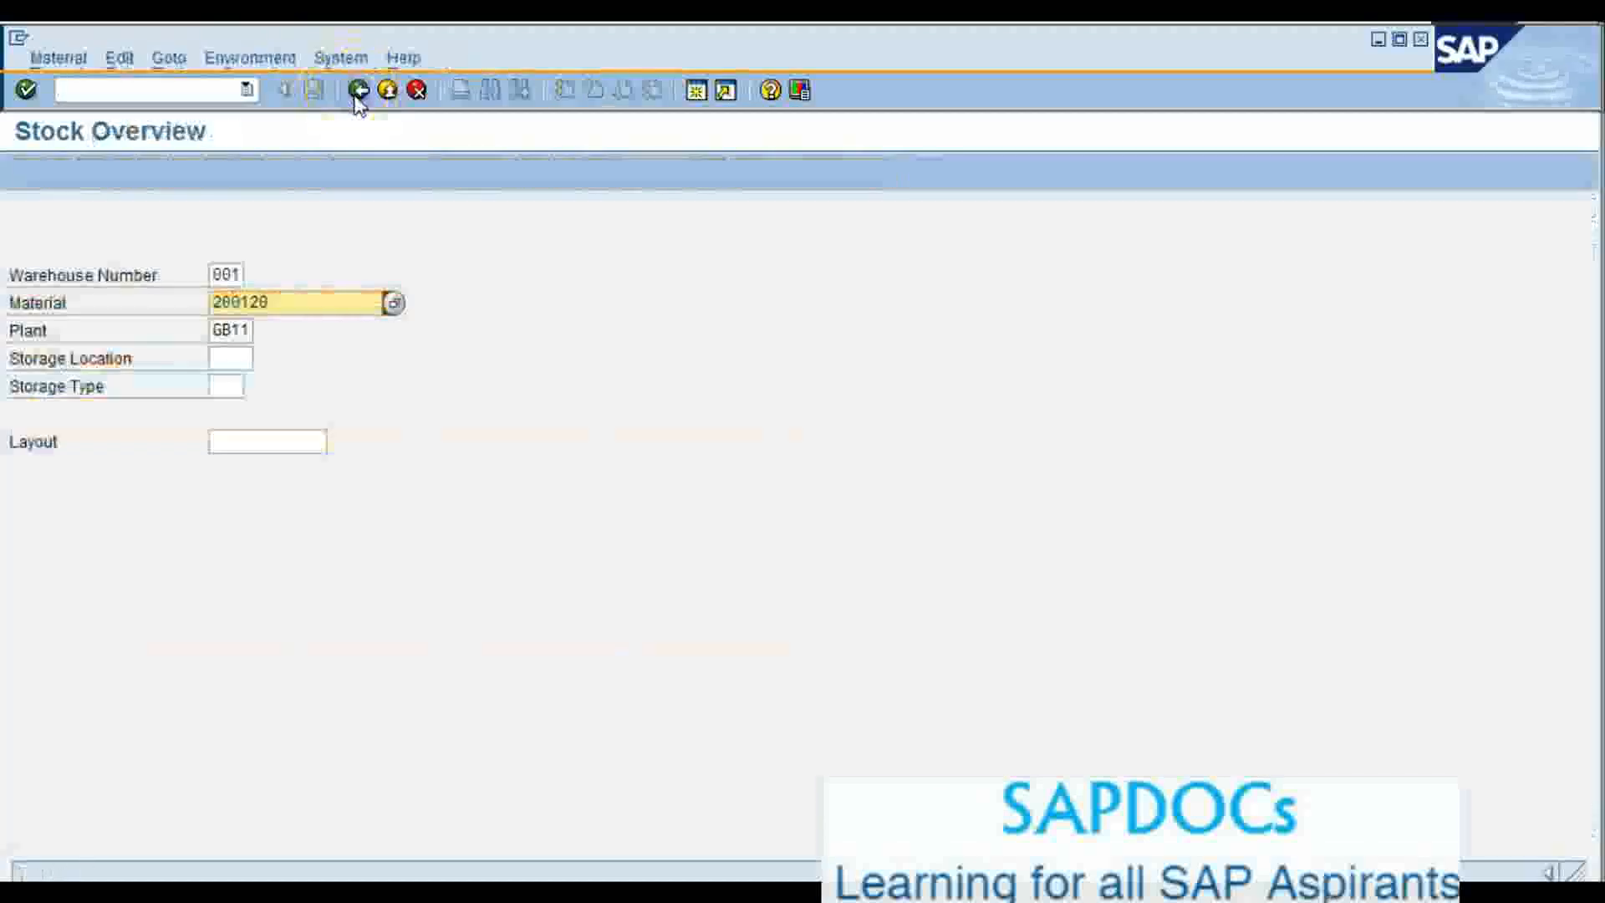
click(357, 90)
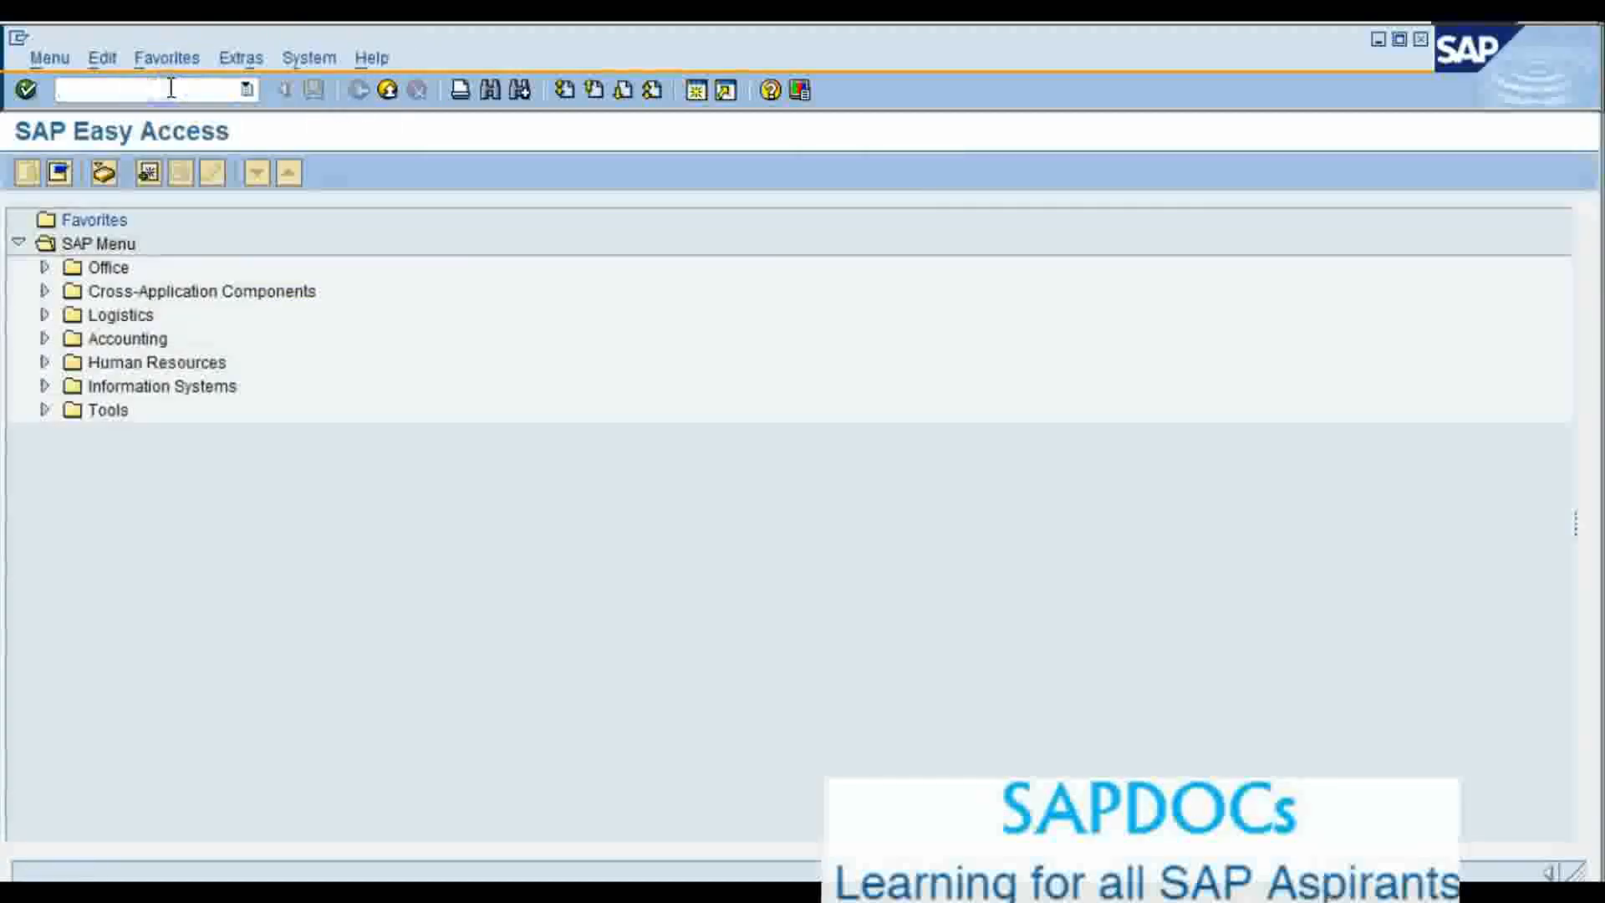
click(60, 90)
text(lx01)
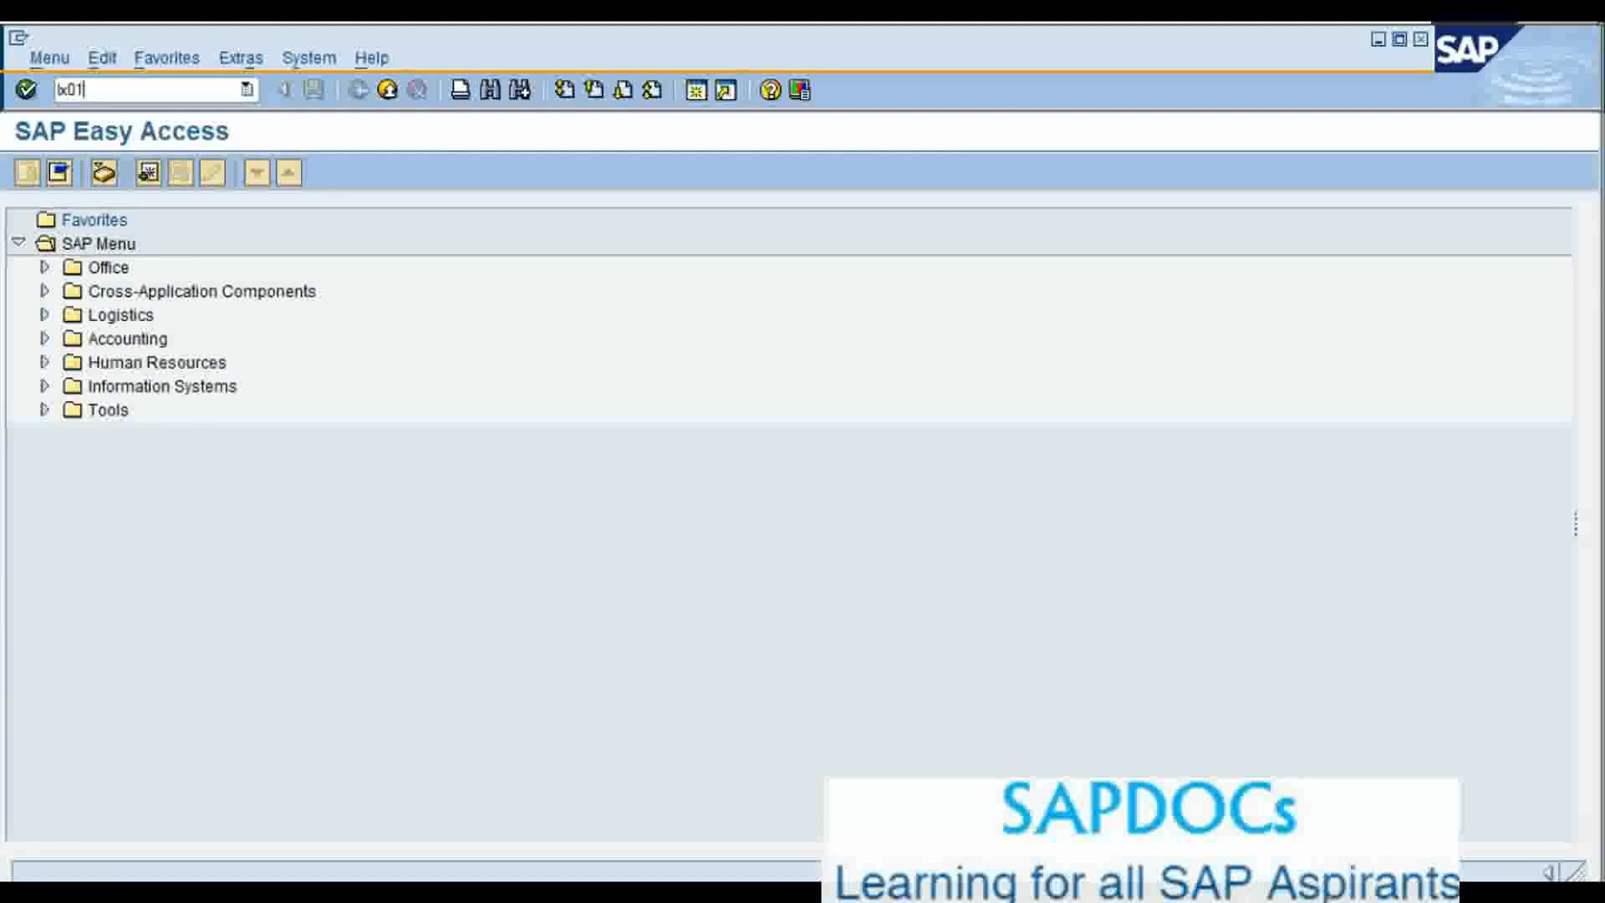
key(Return)
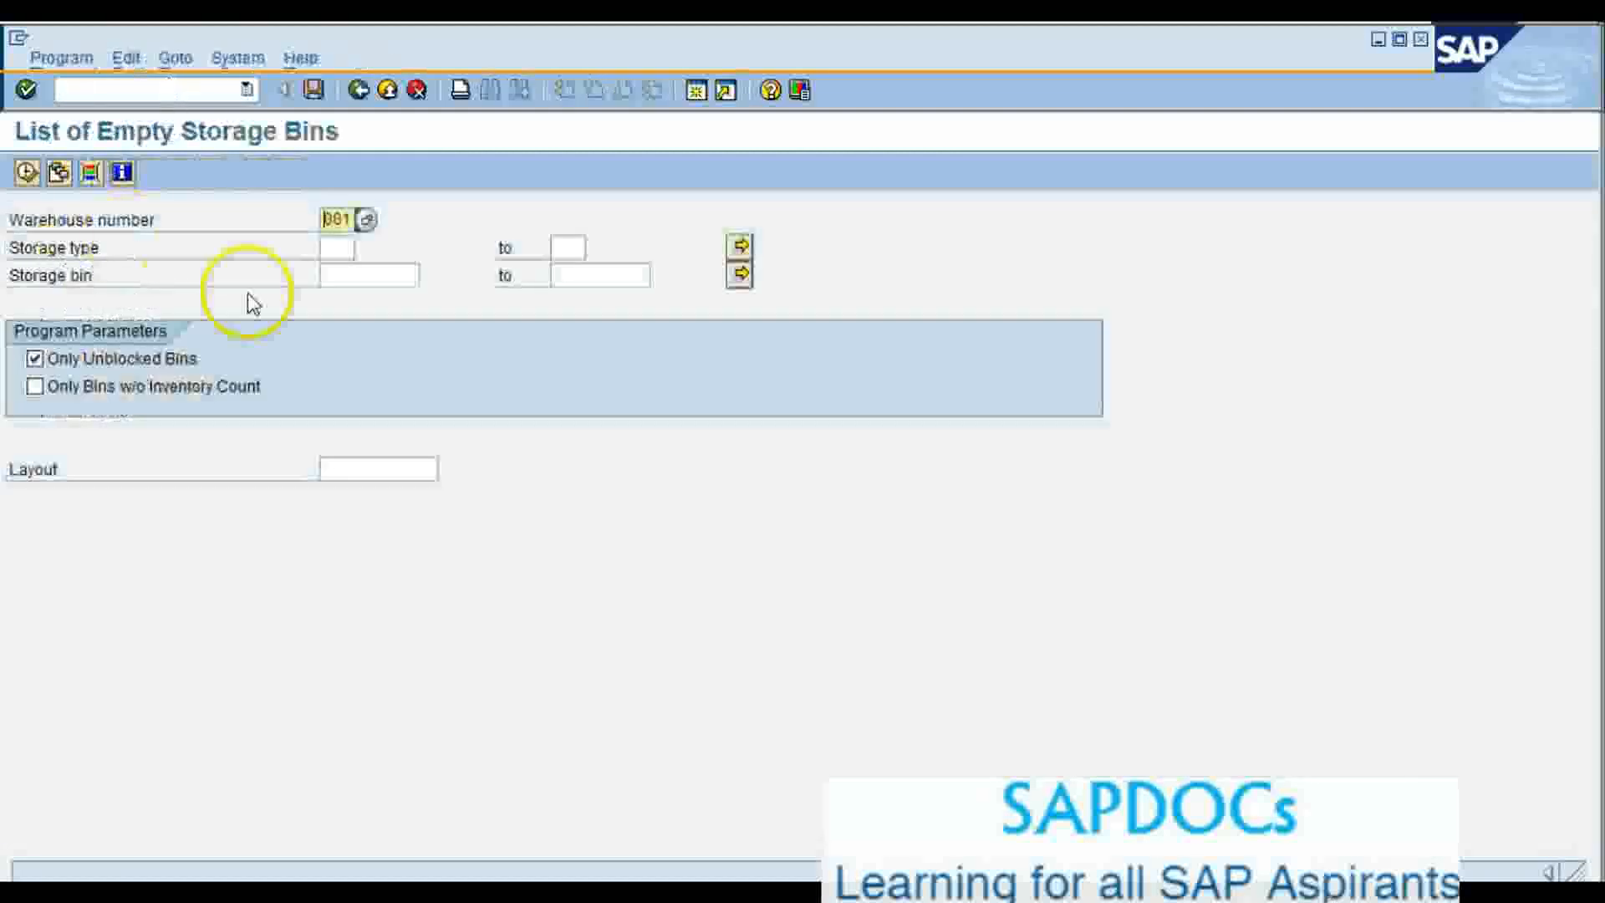
click(338, 251)
text(001)
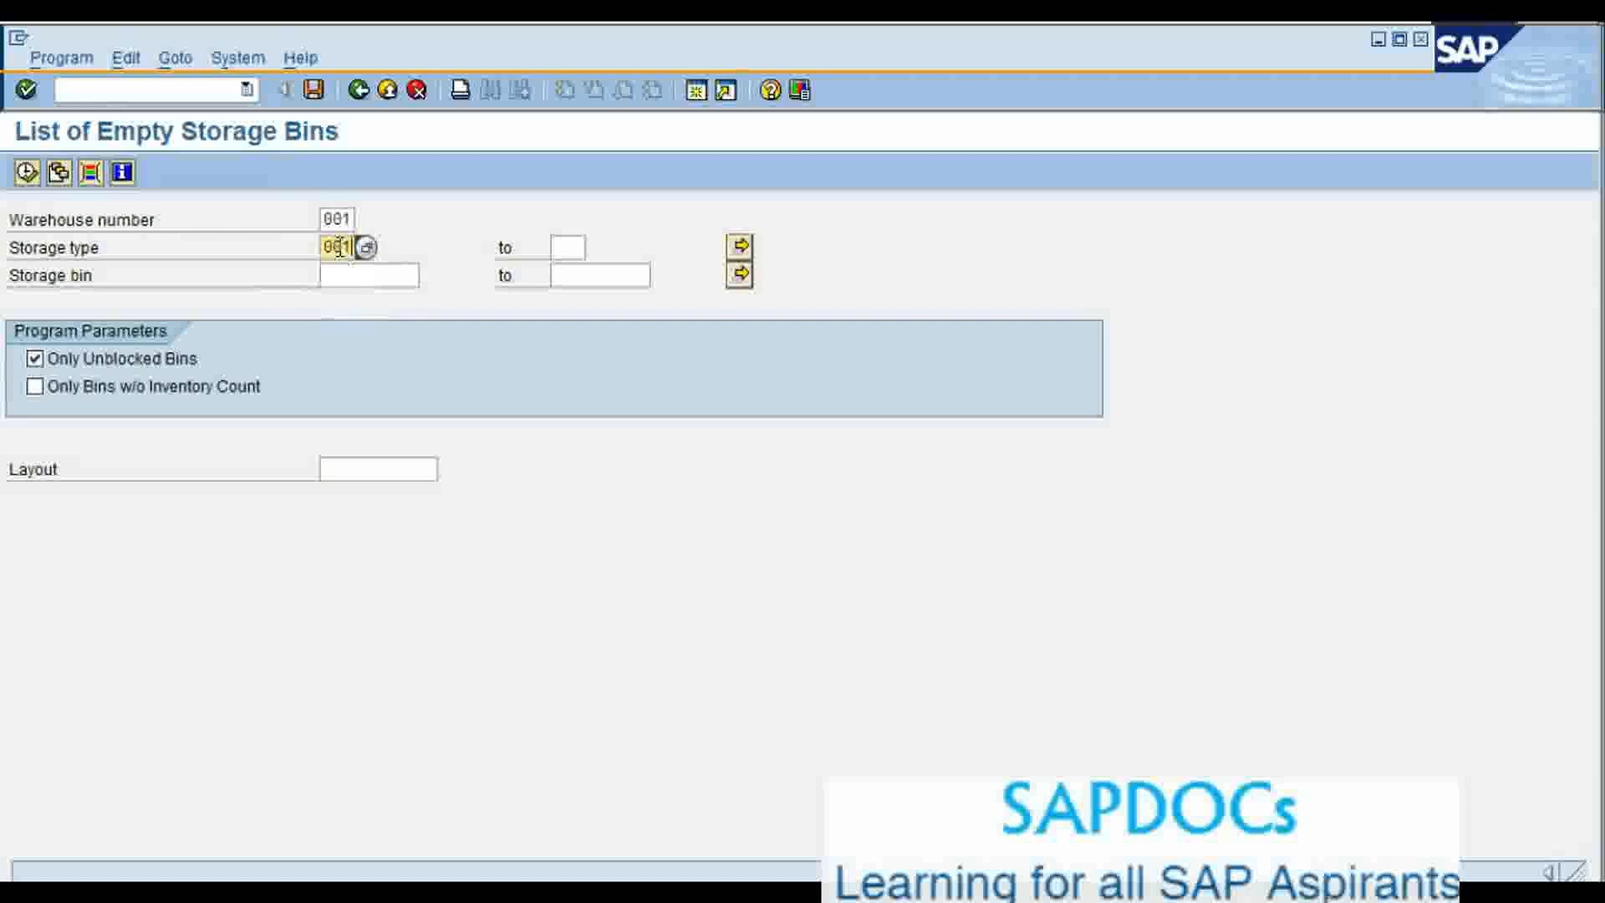
click(26, 172)
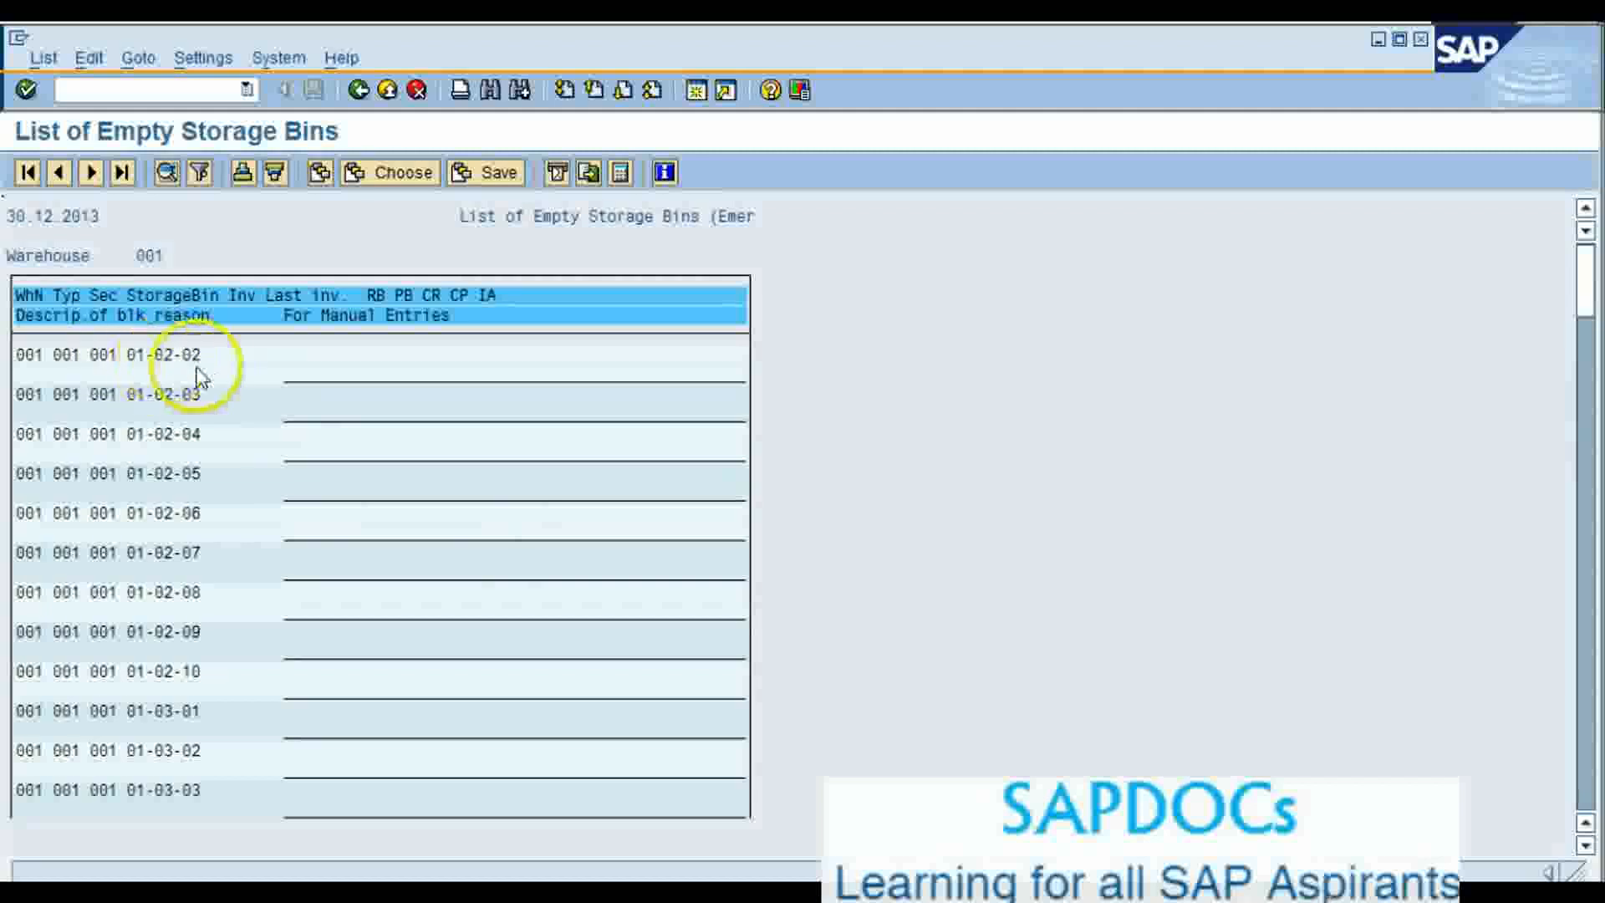
Compare the proposed destination bin with the empty bin list and change the transfer order item's destination bin to 01-02-03
key(alt+Tab)
key(alt+Tab)
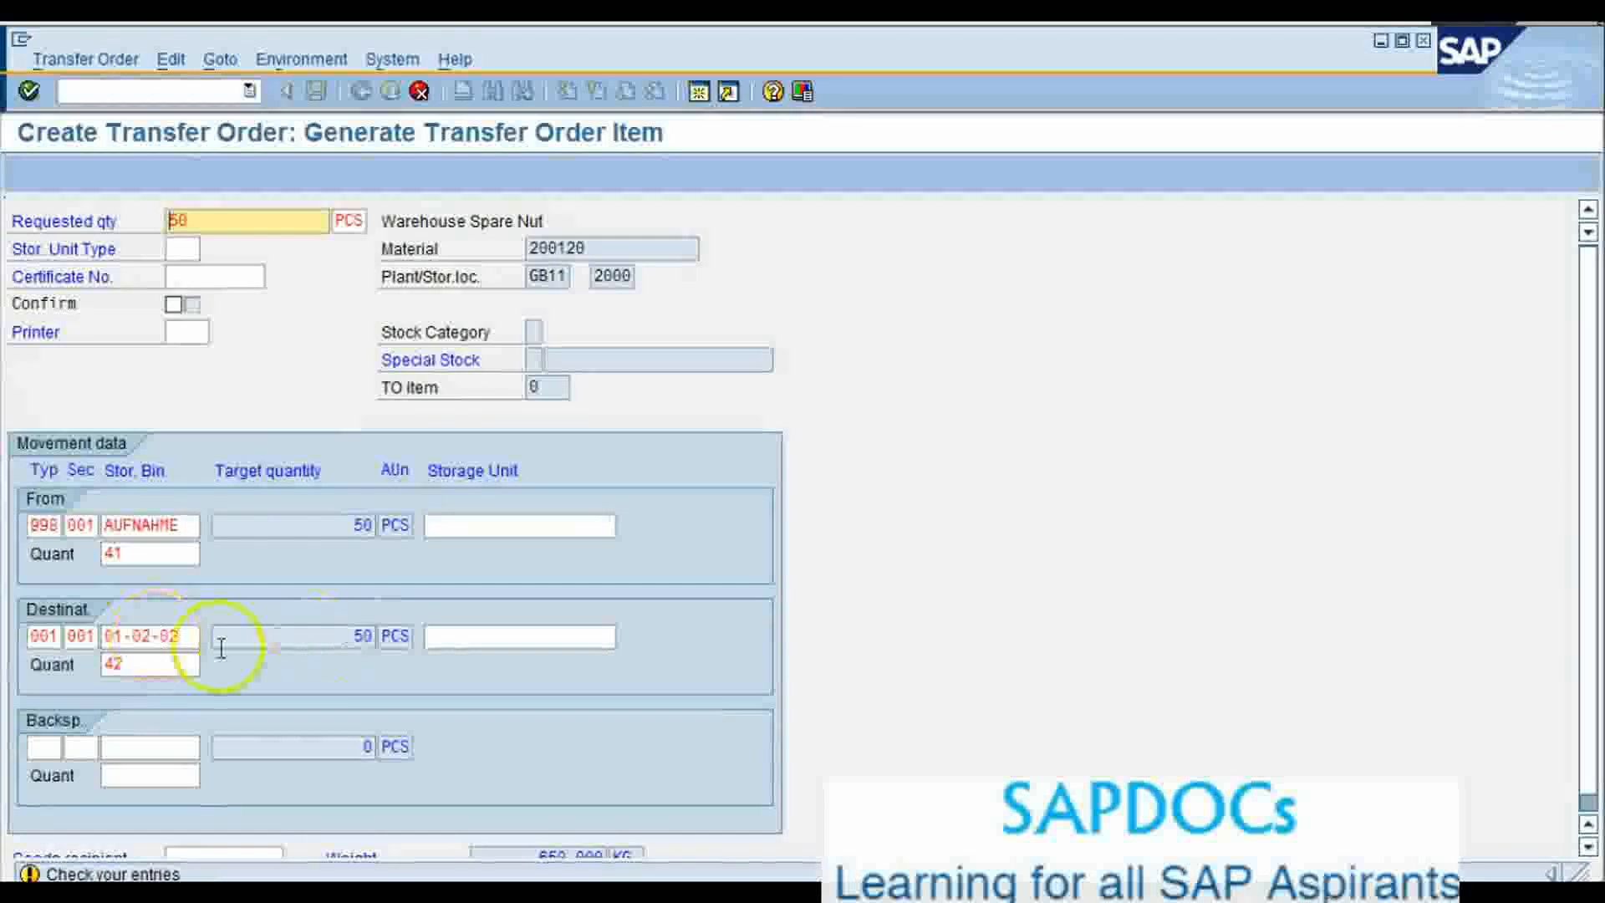
key(alt+Tab)
key(alt+Tab)
key(alt+Tab)
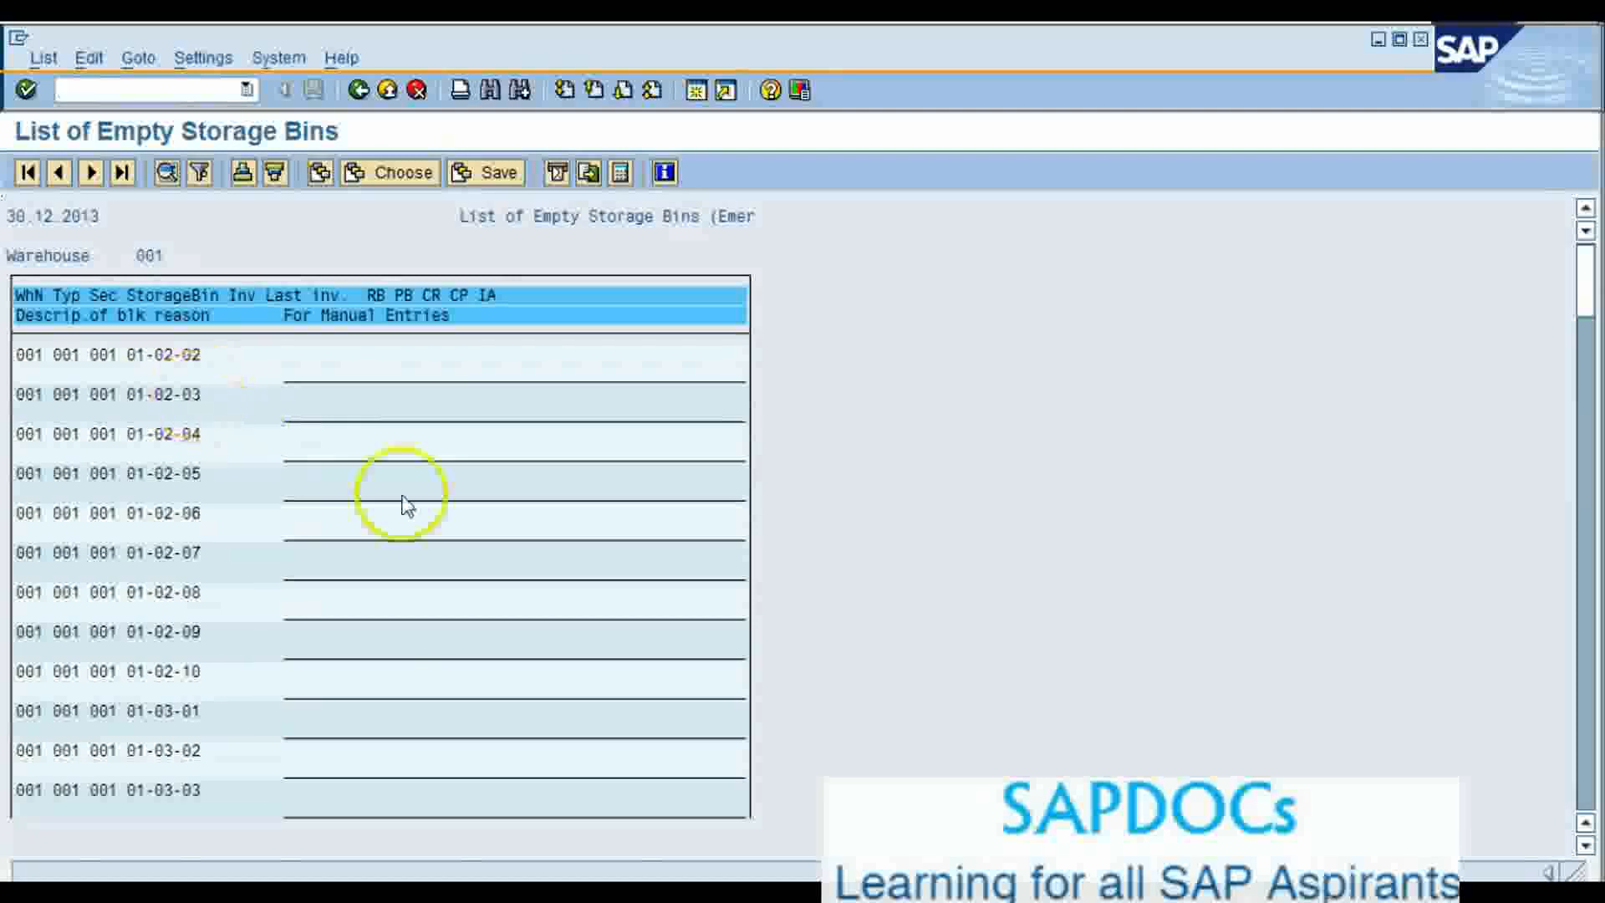
key(alt+Tab)
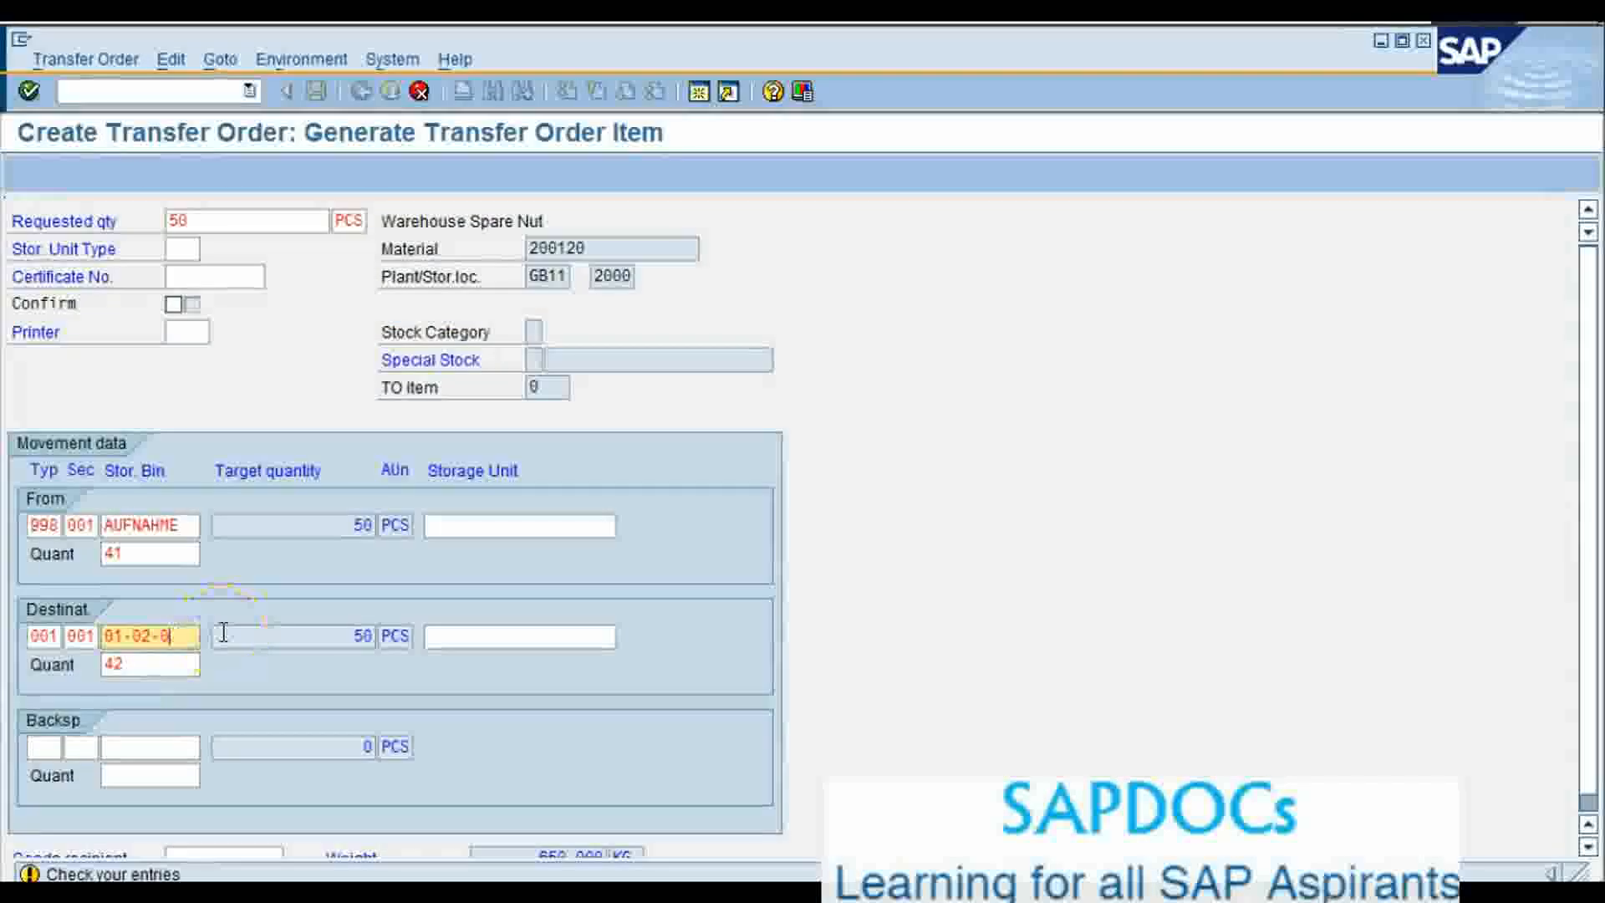
click(173, 652)
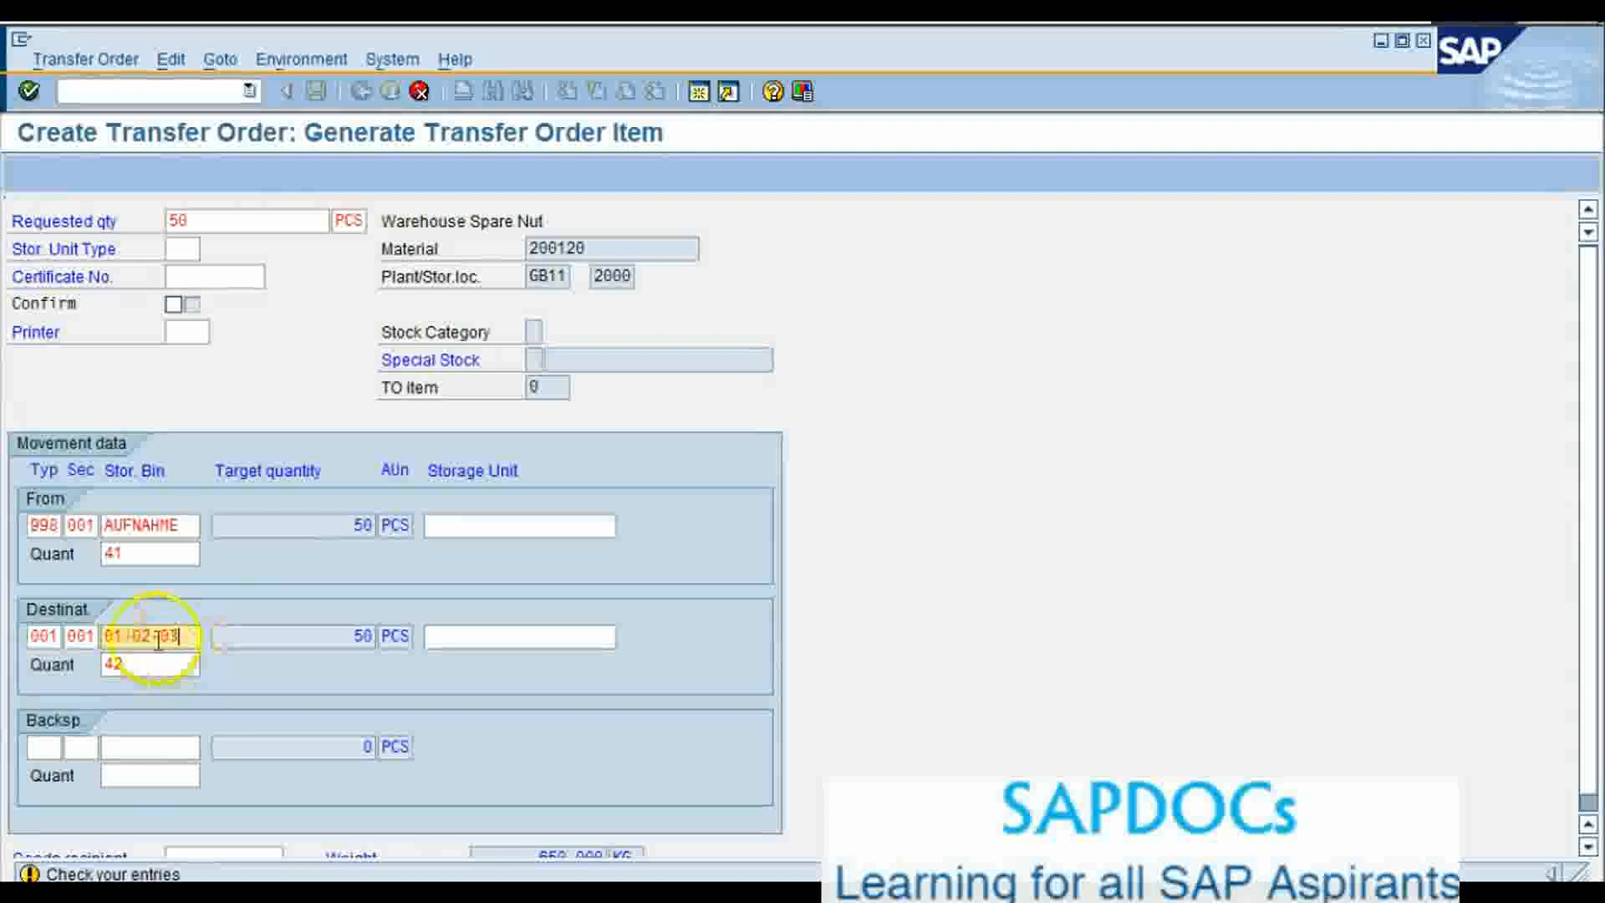
click(54, 637)
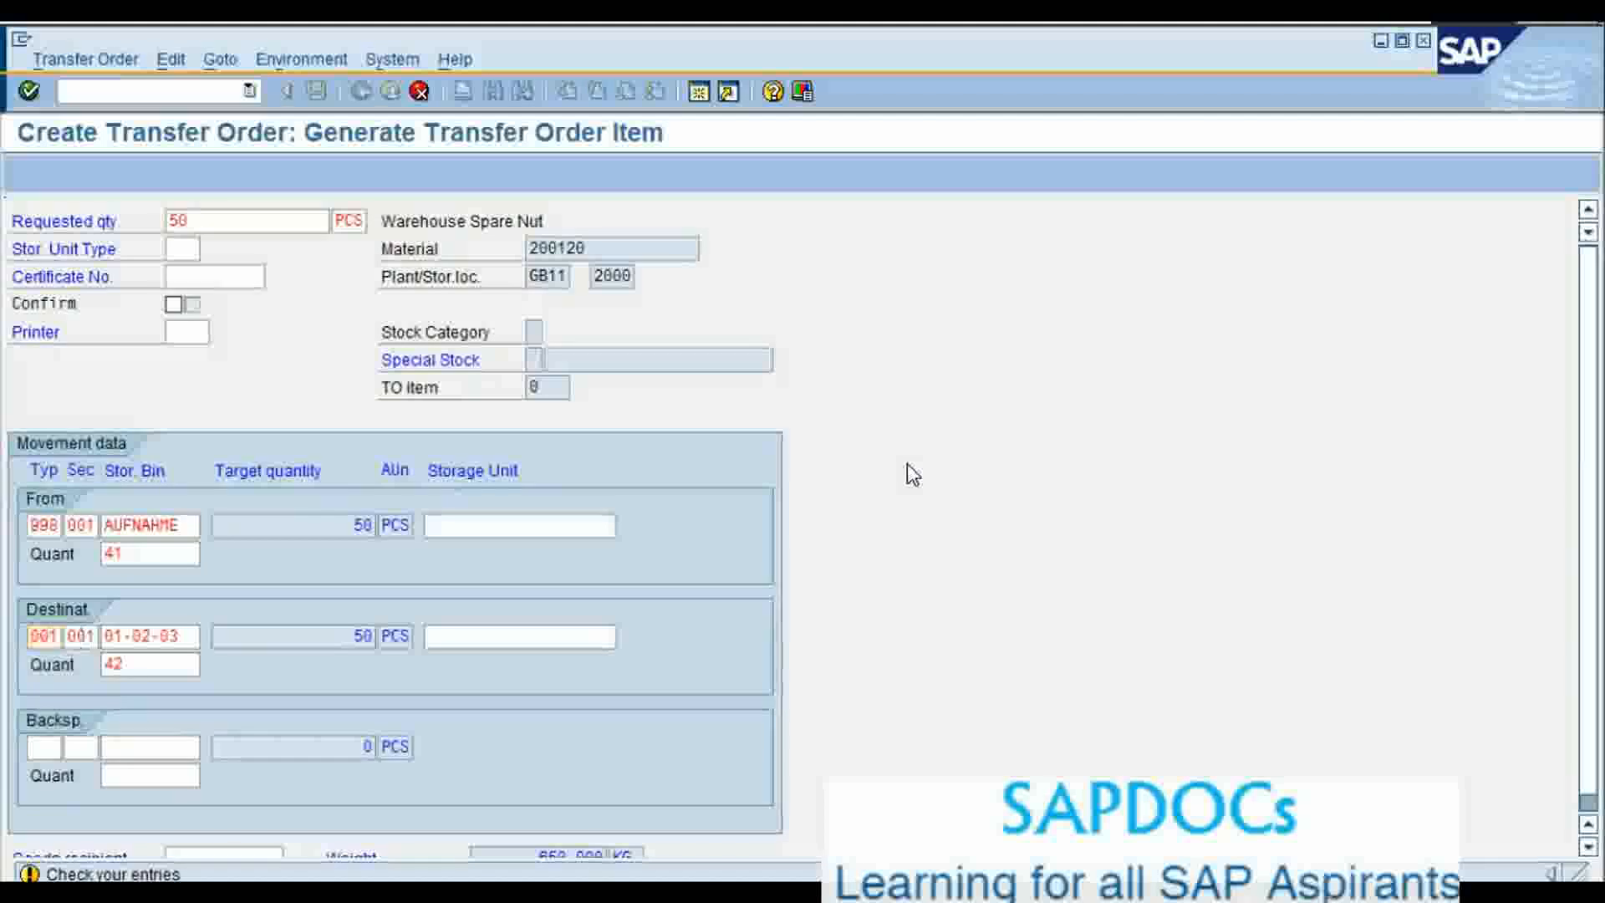
Replace the destination quant with 43 and generate the transfer order item
key(Return)
click(135, 666)
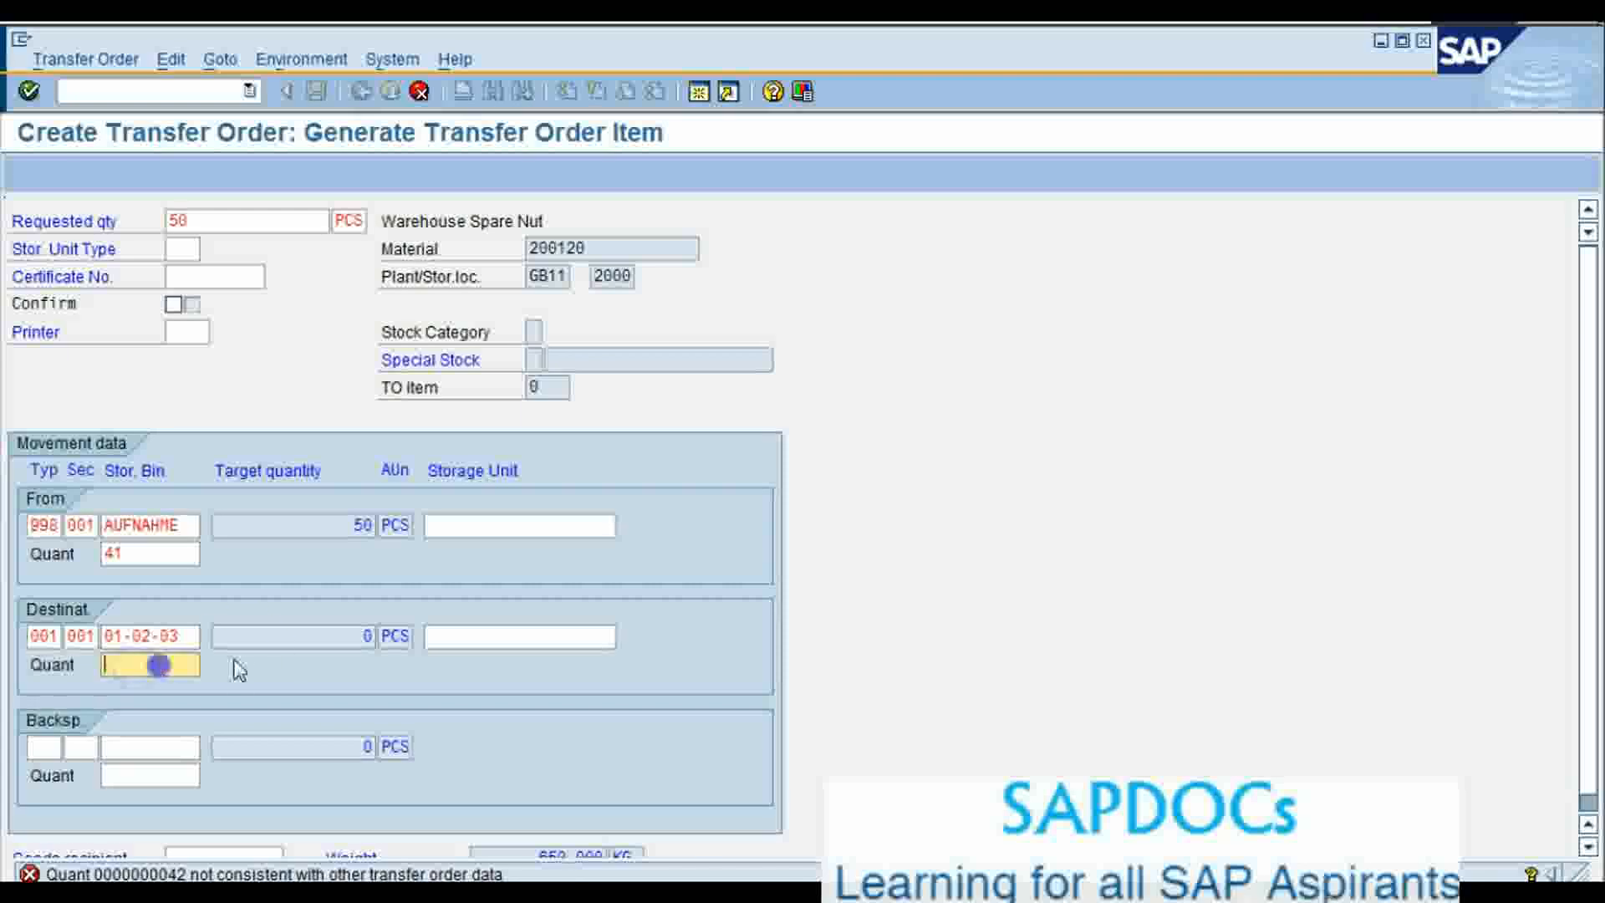
text(43)
key(Return)
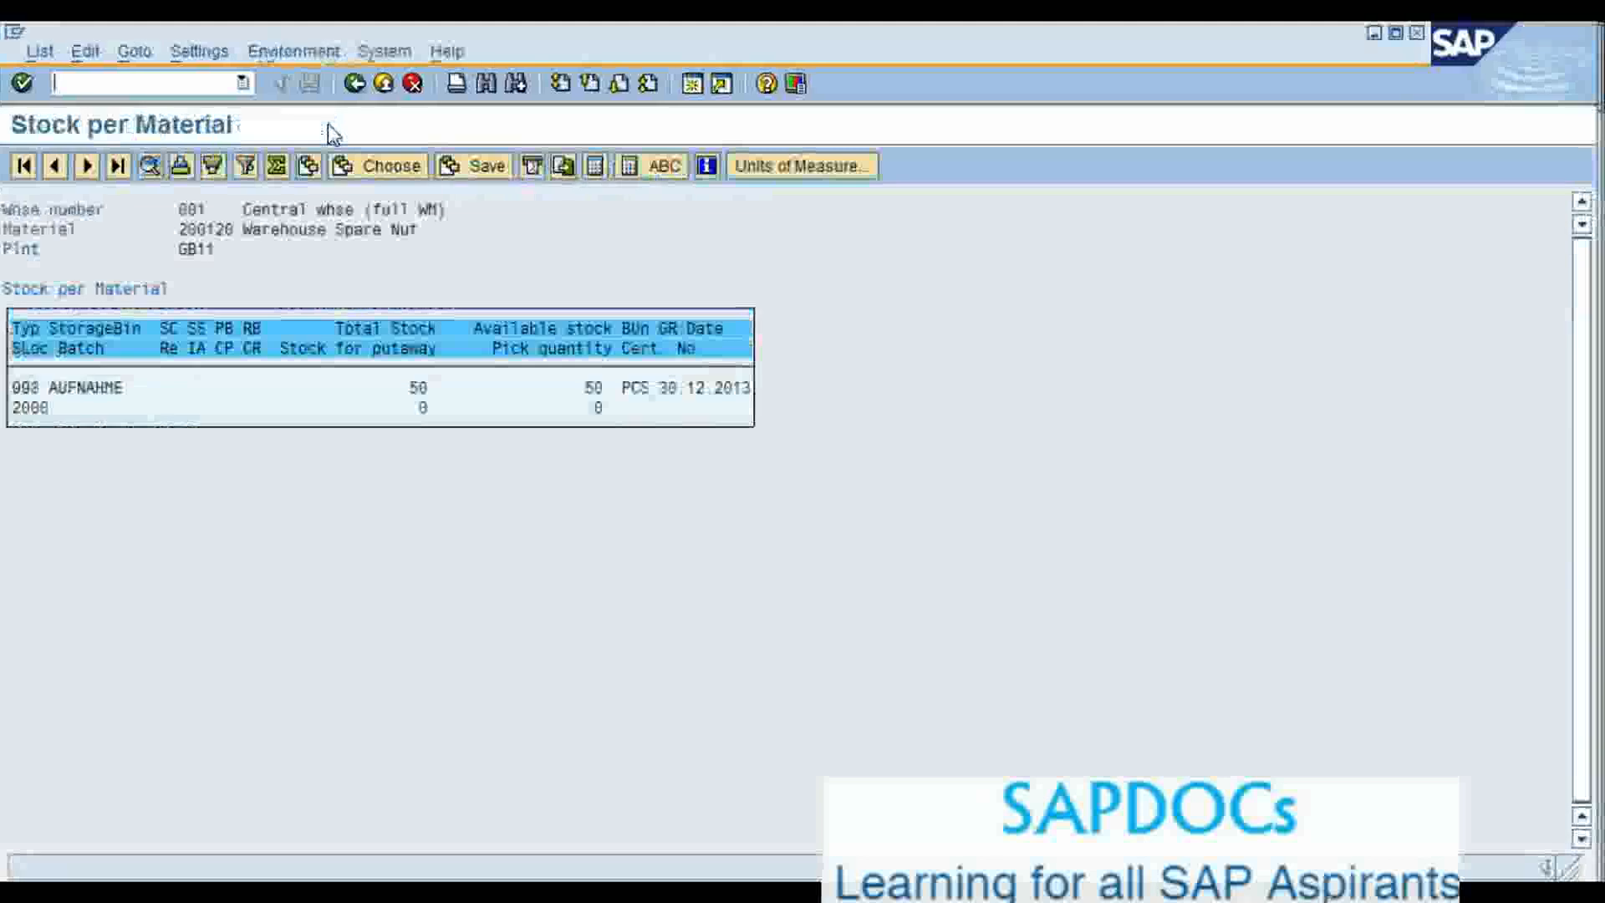
Return from the bin stock to the warehouse stock overview of material 200120 and refresh it to examine the putaway and pick quantities
click(351, 84)
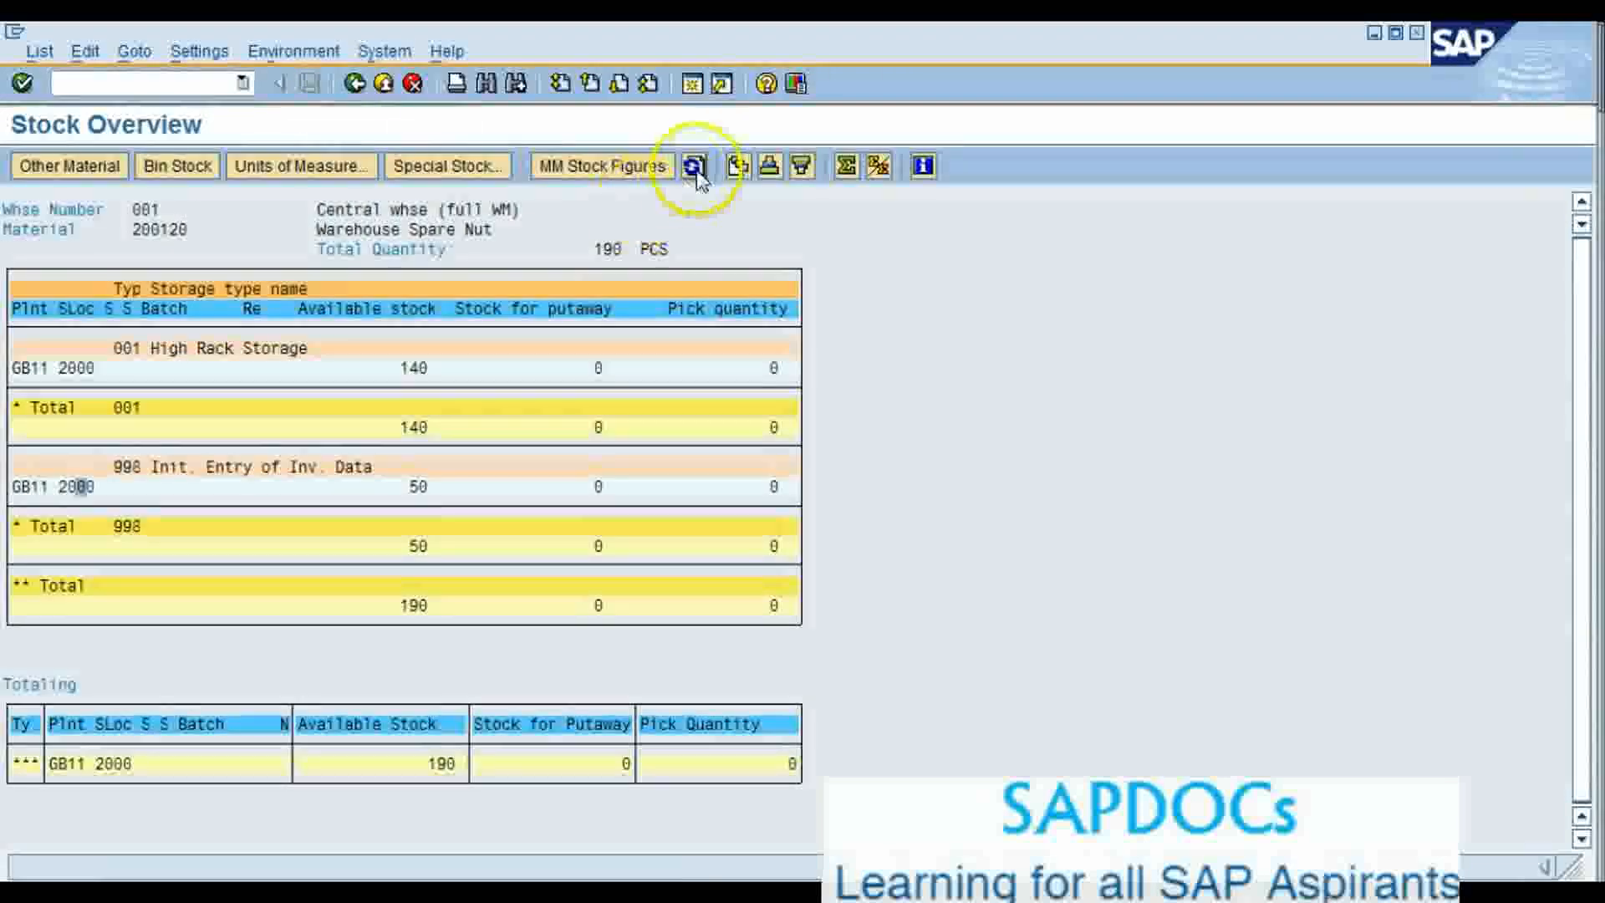
click(694, 166)
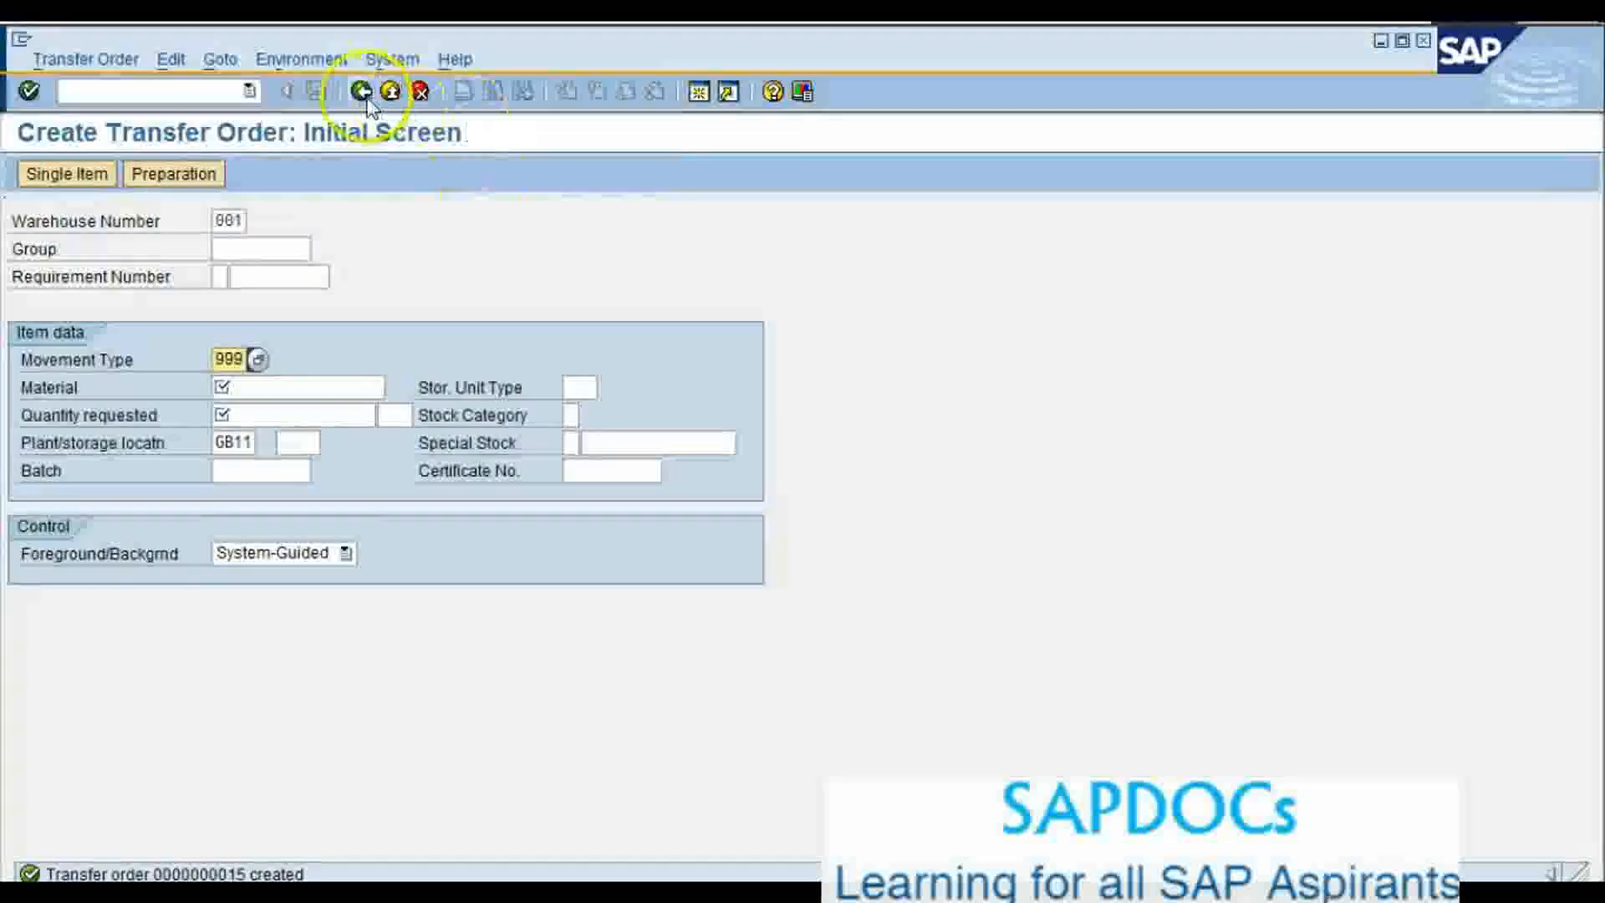
Open the newly created transfer order in warehouse 001 with transaction LT12 and save its pick and transfer confirmation in the foreground
click(359, 92)
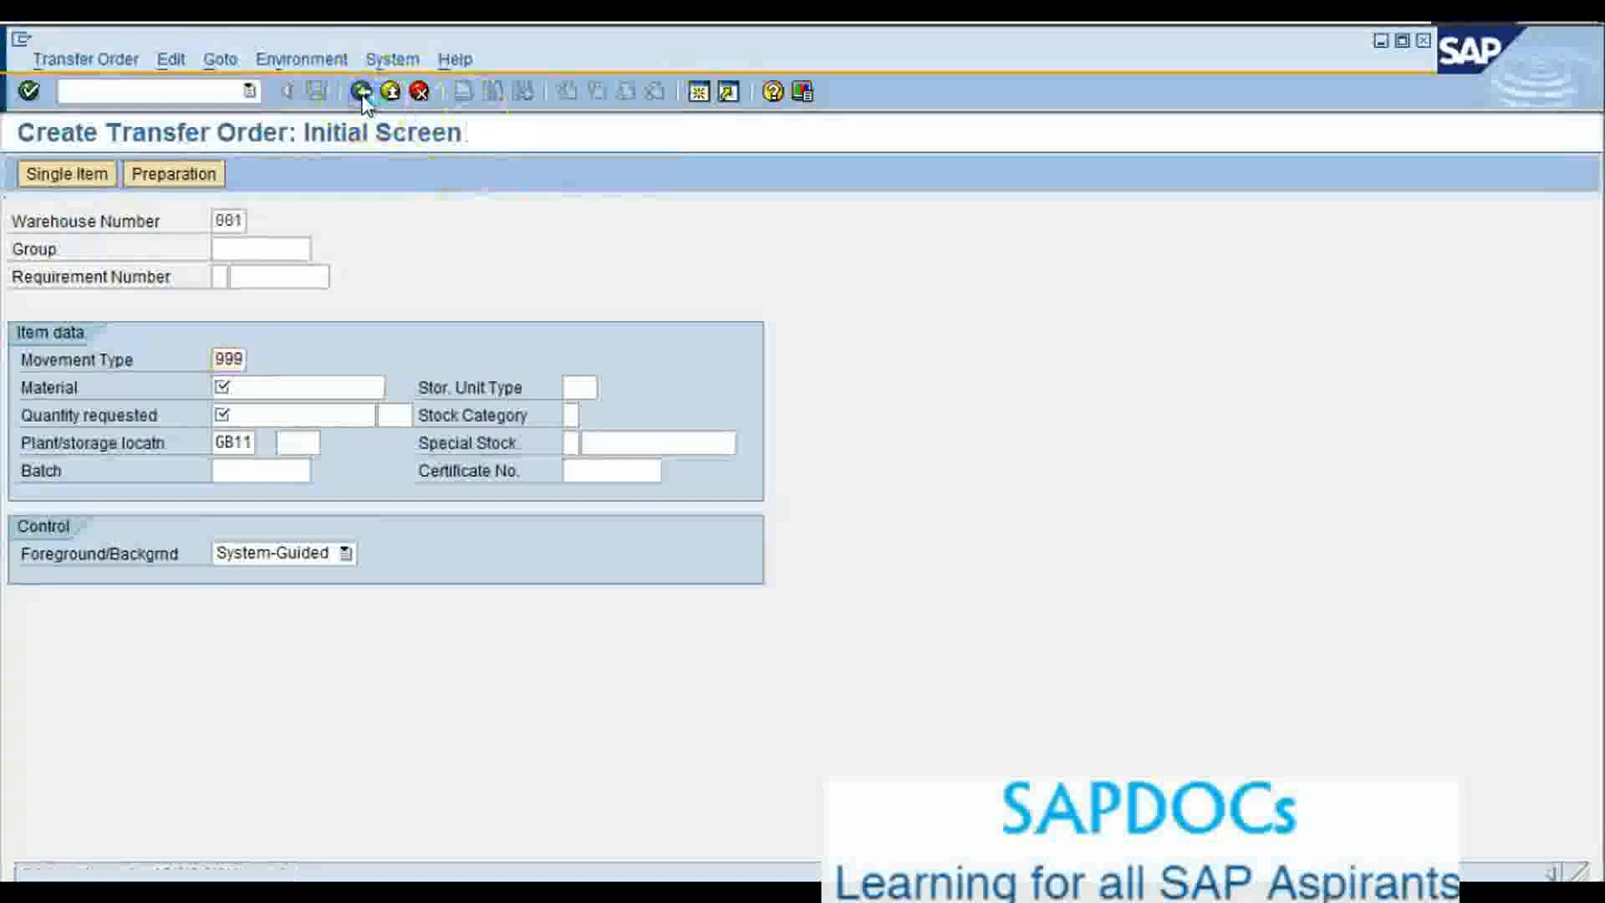
click(177, 97)
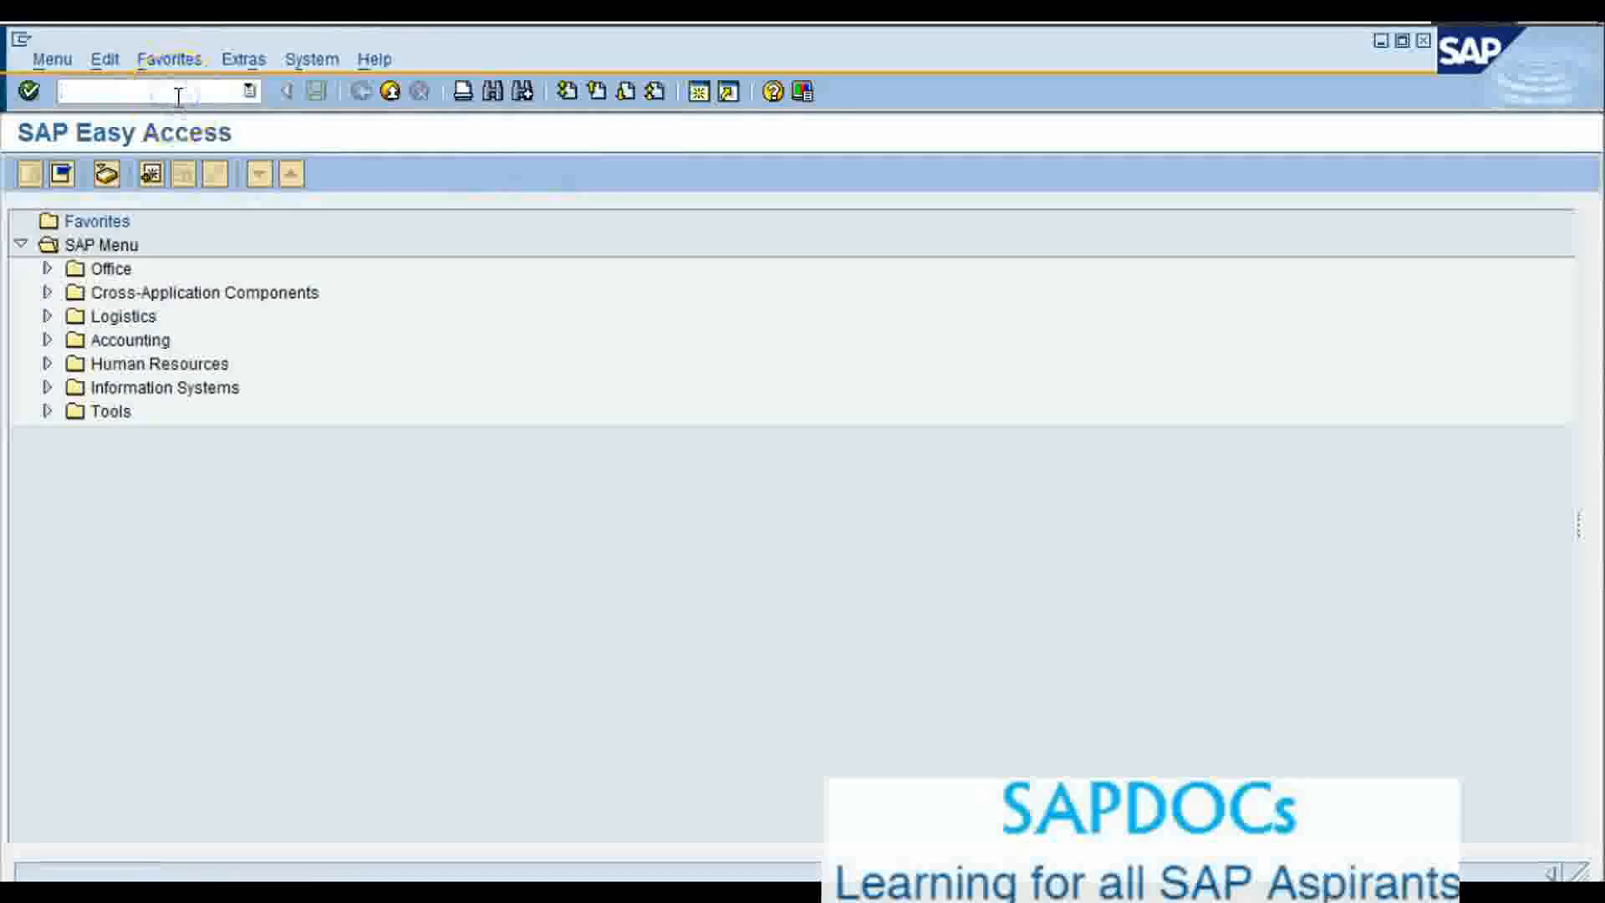
text(l)
text(12)
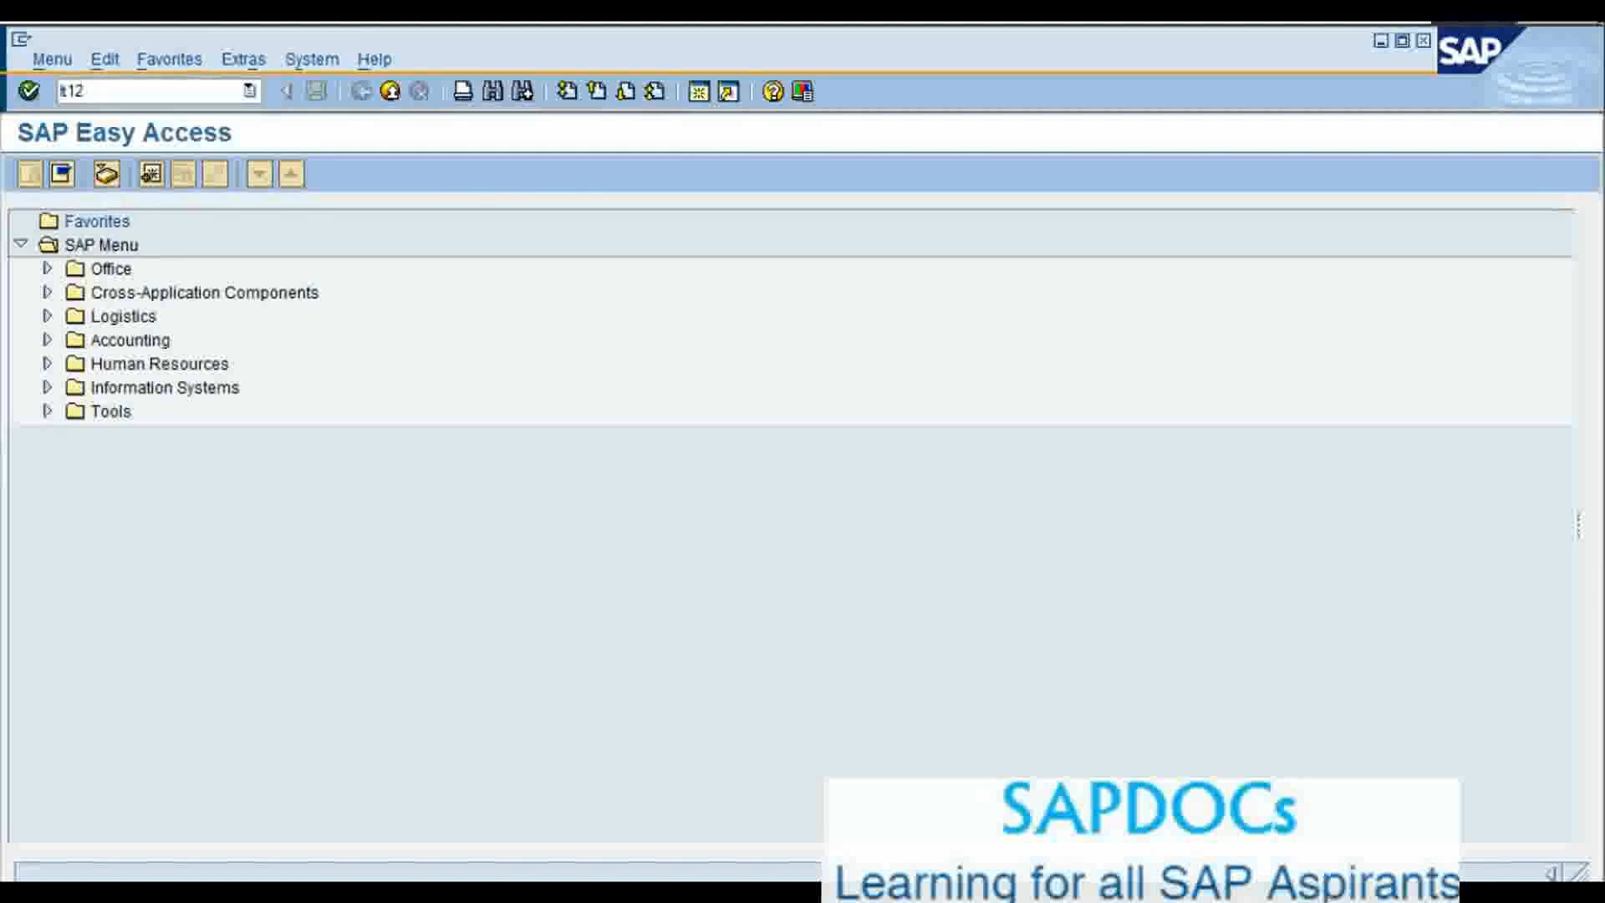
key(Return)
click(448, 430)
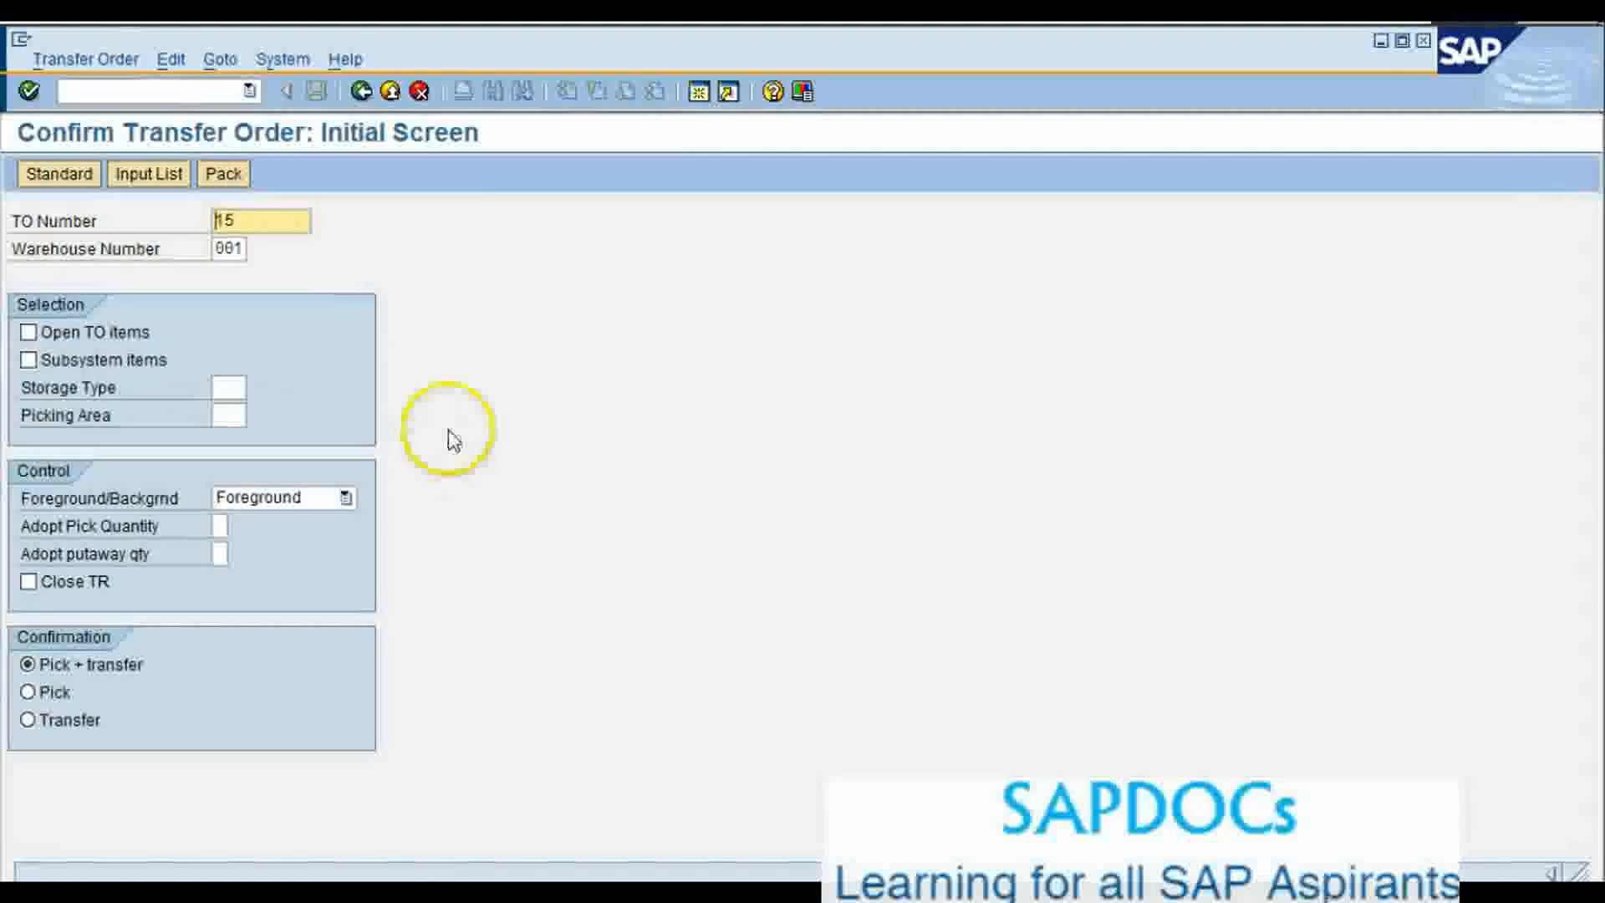
key(Return)
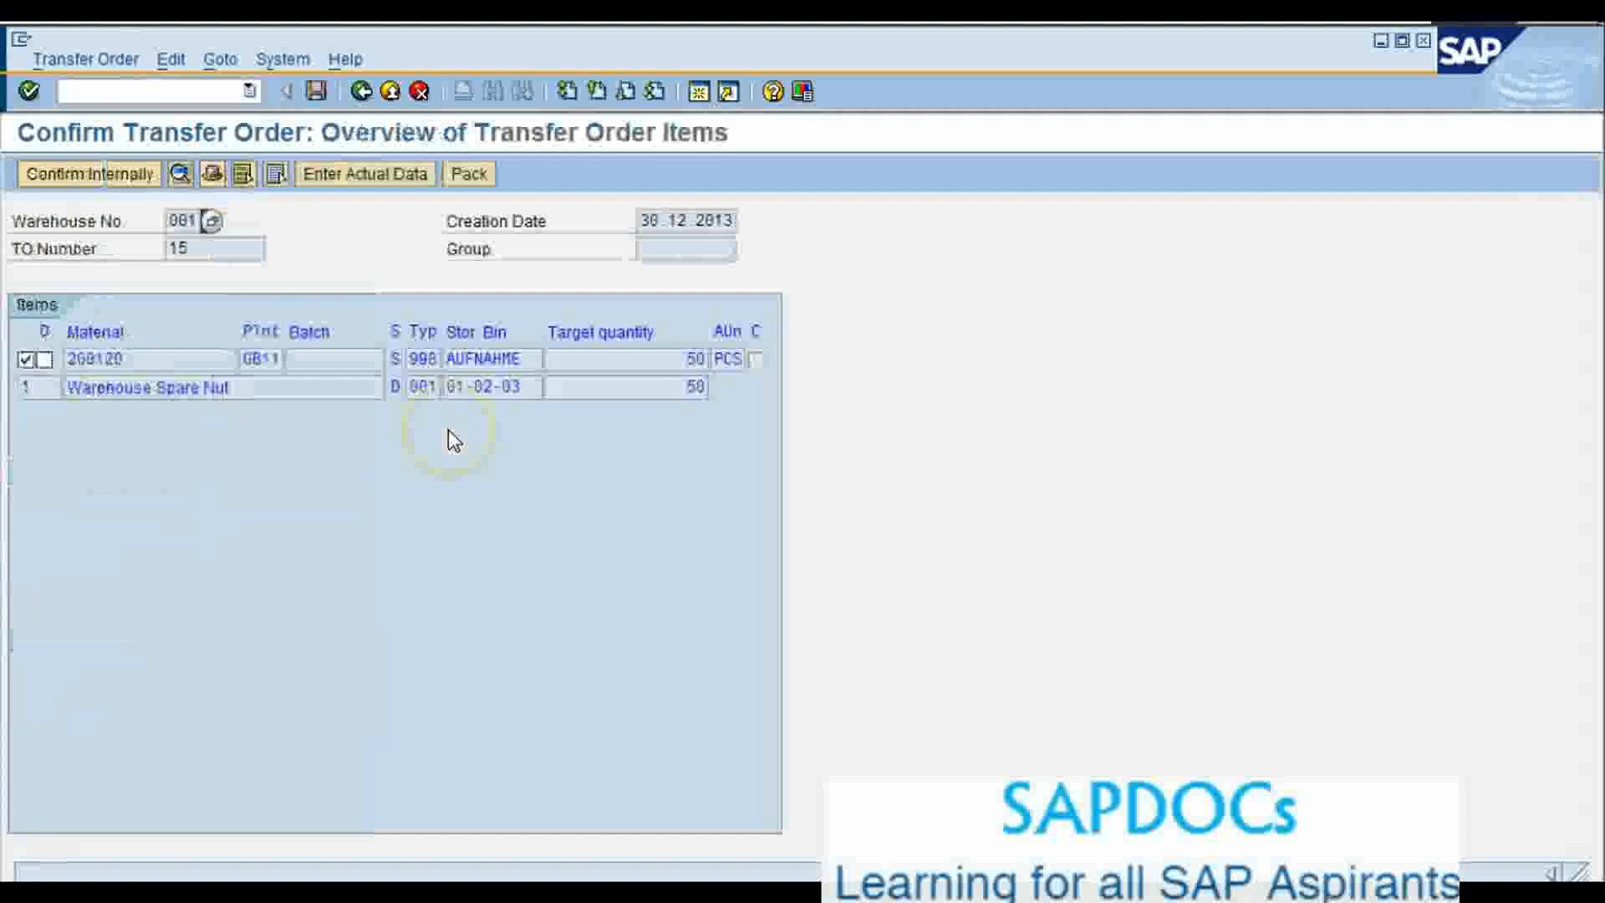
click(315, 92)
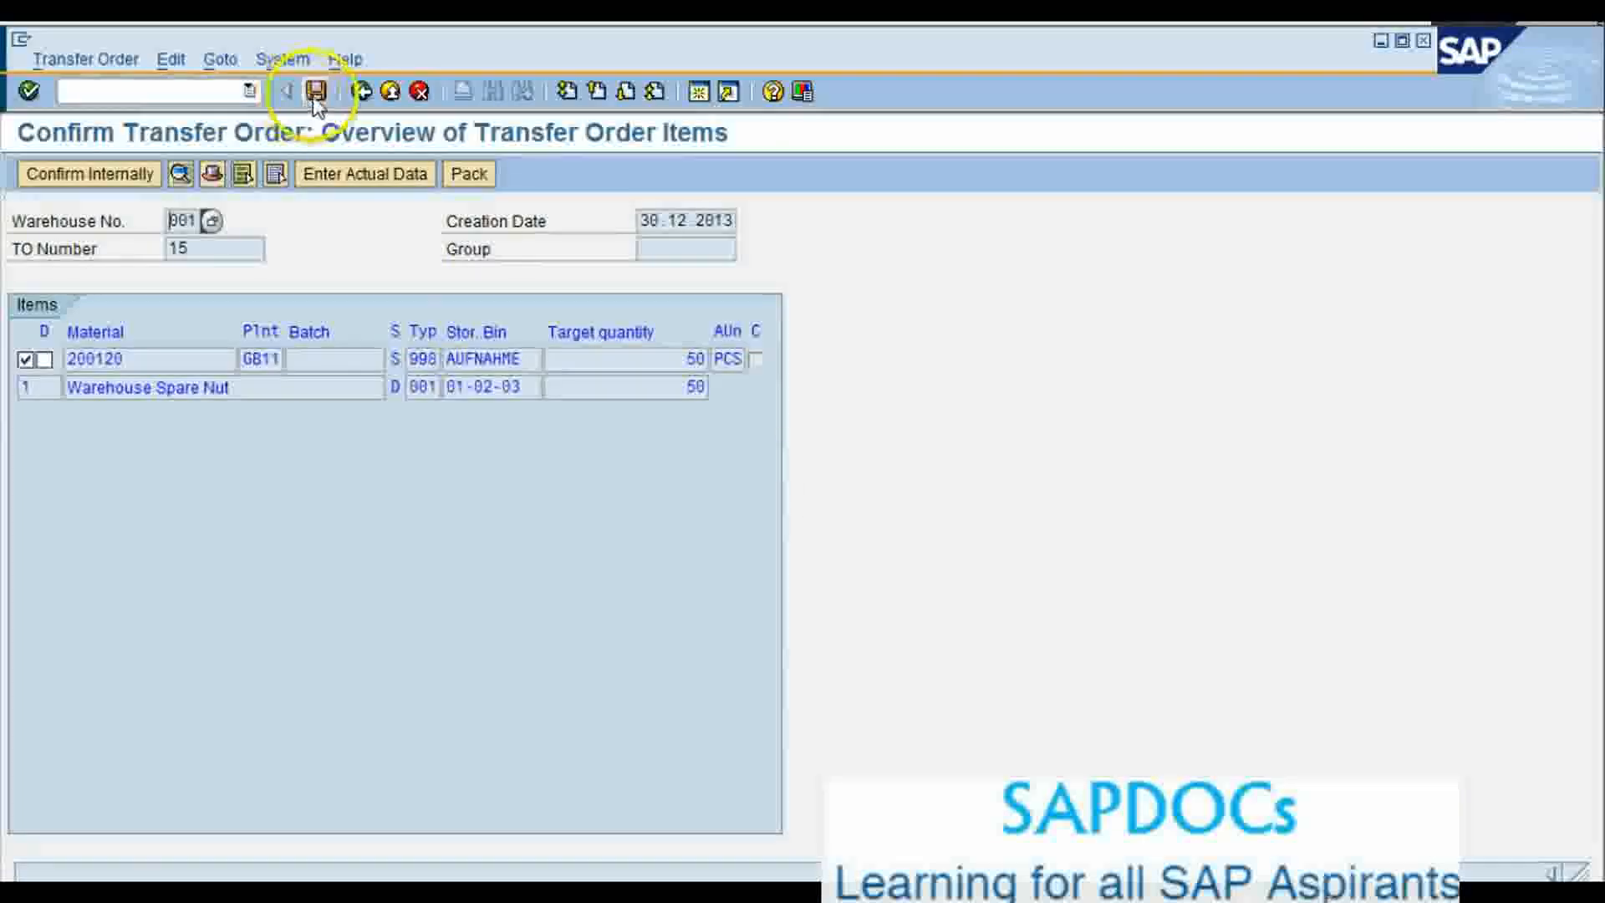
click(315, 93)
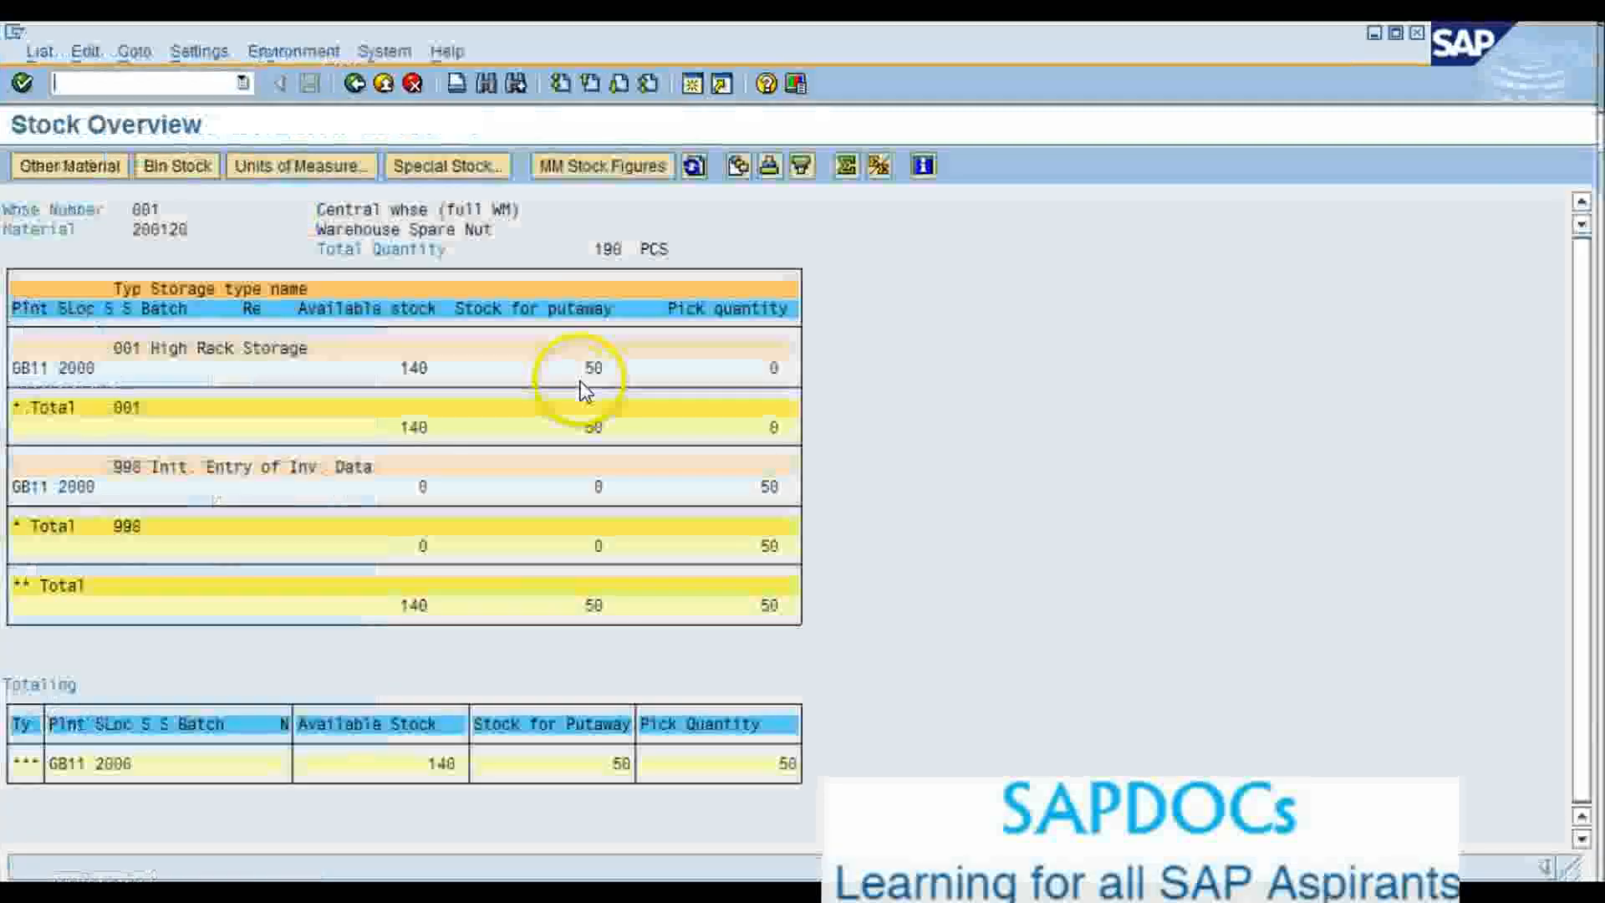
Refresh the warehouse stock overview of material 200120 and go back to the material's basic stock list by plant and storage location
click(693, 168)
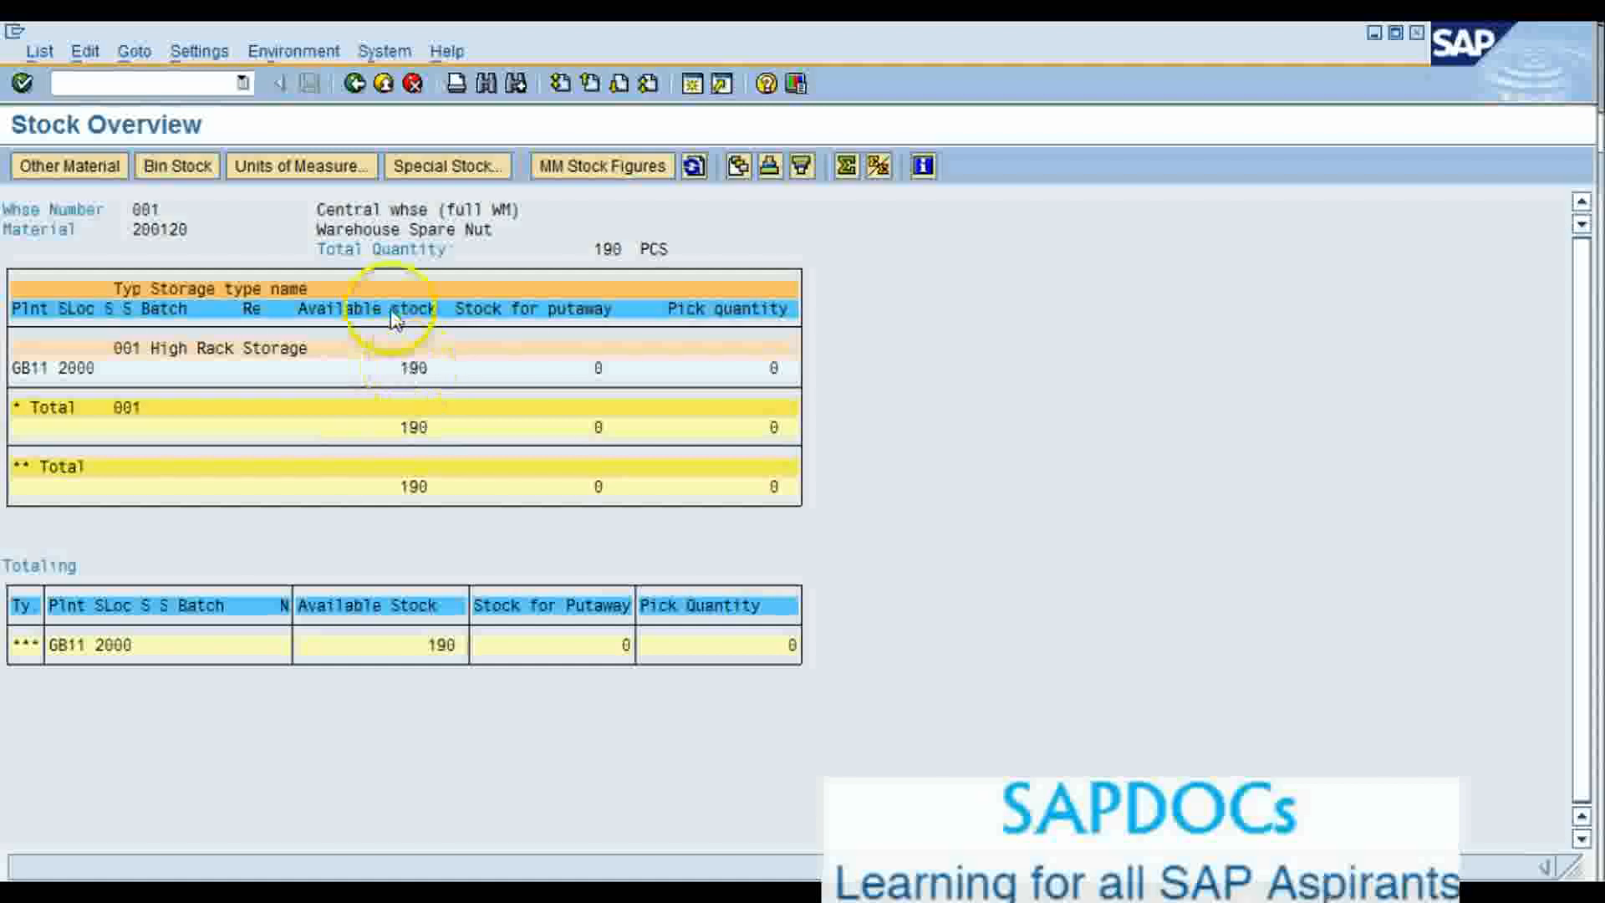
click(355, 83)
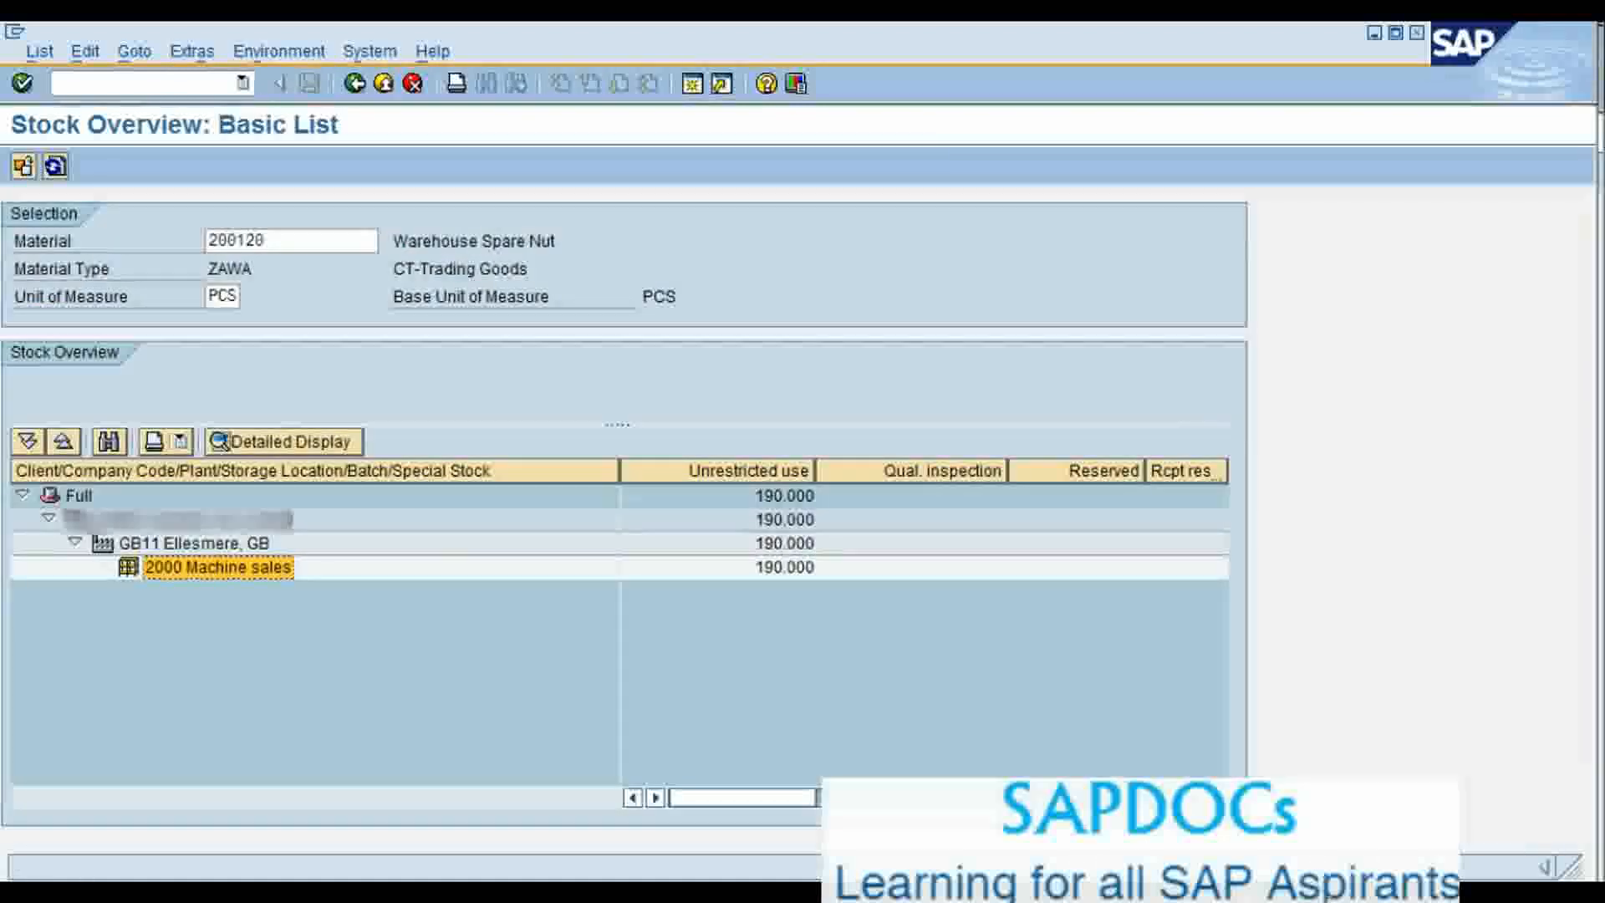